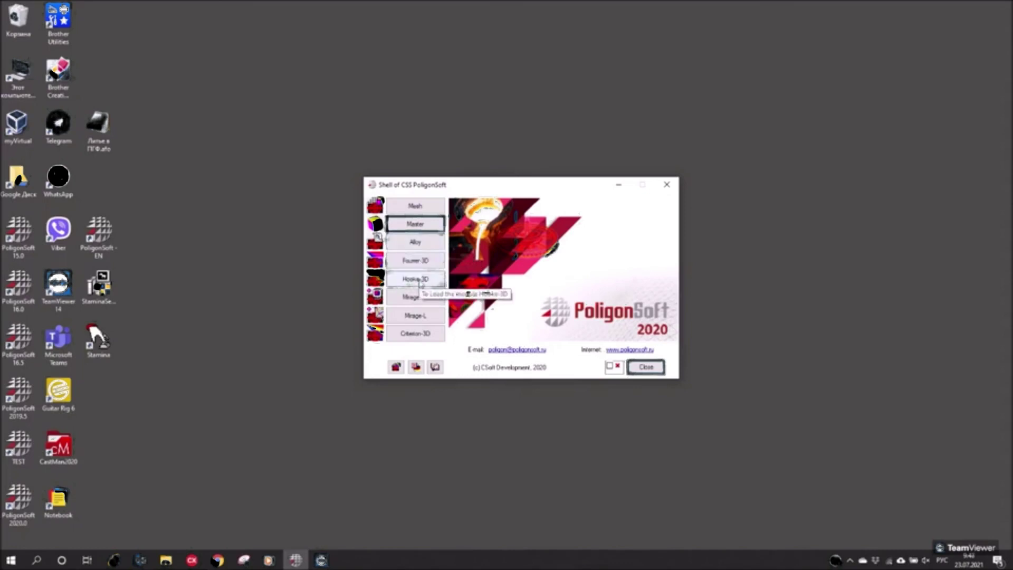
# Launch the Master module from the PoligonSoft shell and widen its window slightly.
pyautogui.click(421, 280)
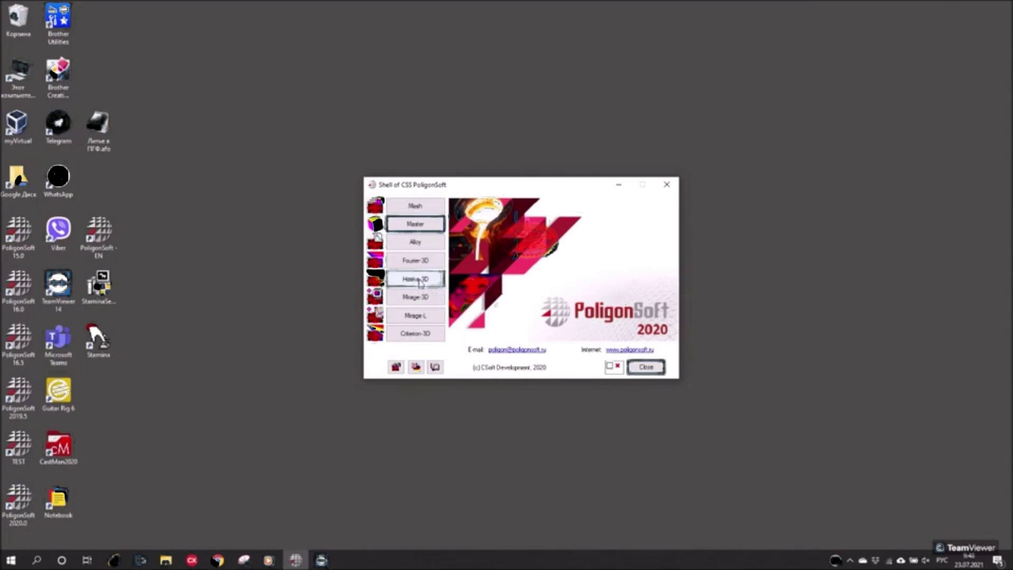
pyautogui.click(394, 221)
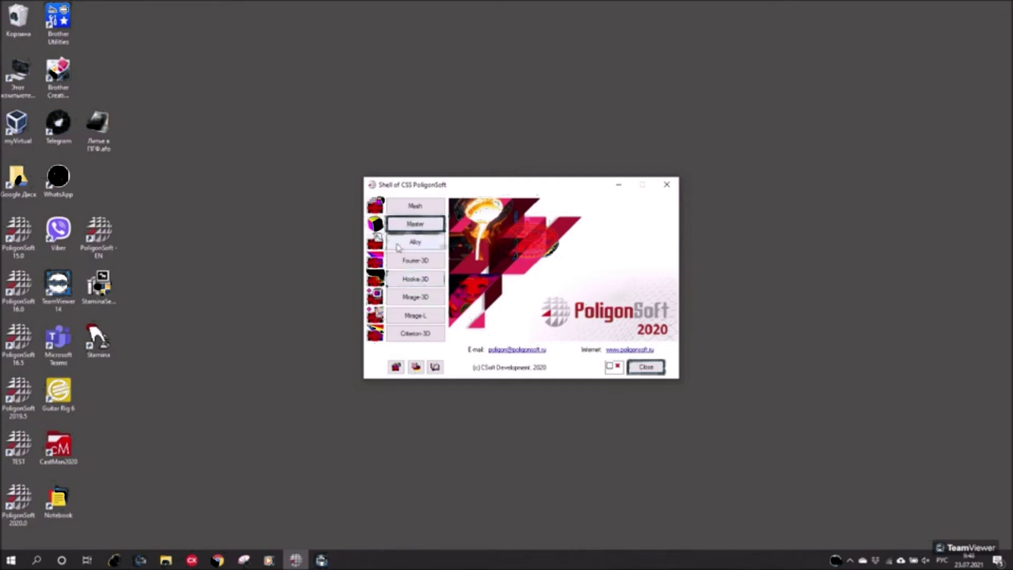
pyautogui.click(428, 269)
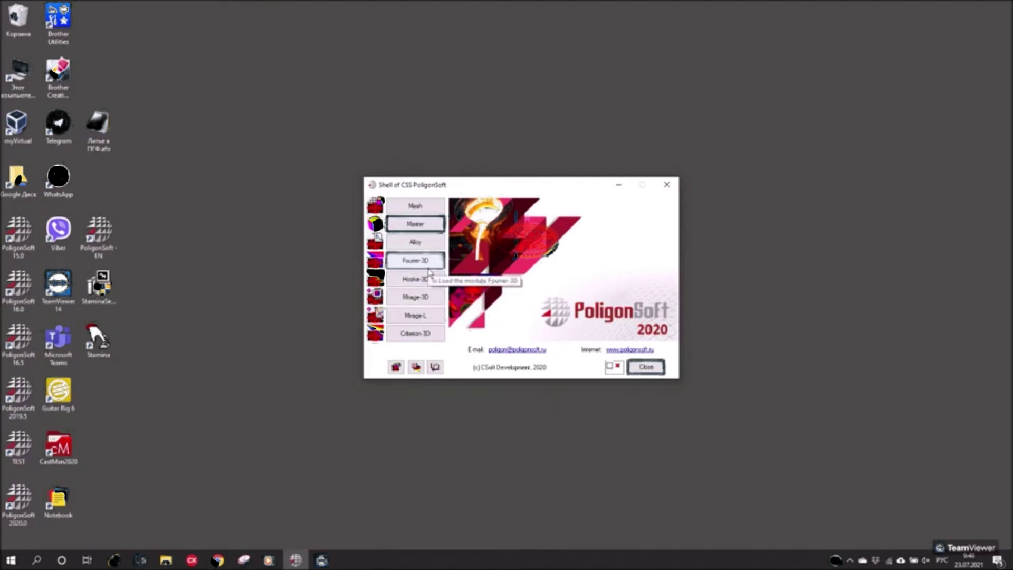
pyautogui.click(416, 230)
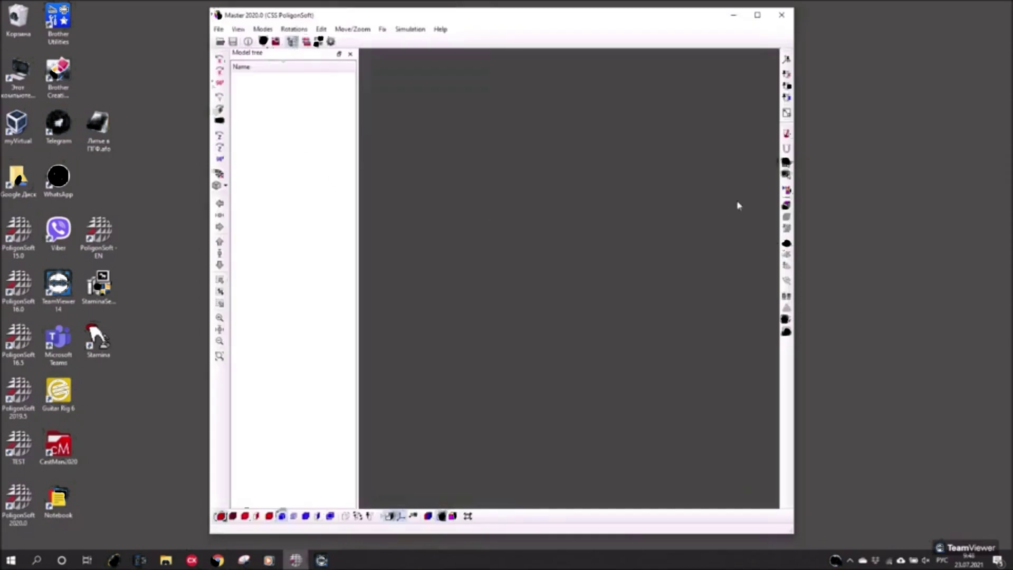
pyautogui.moveTo(793, 209); pyautogui.dragTo(812, 216)
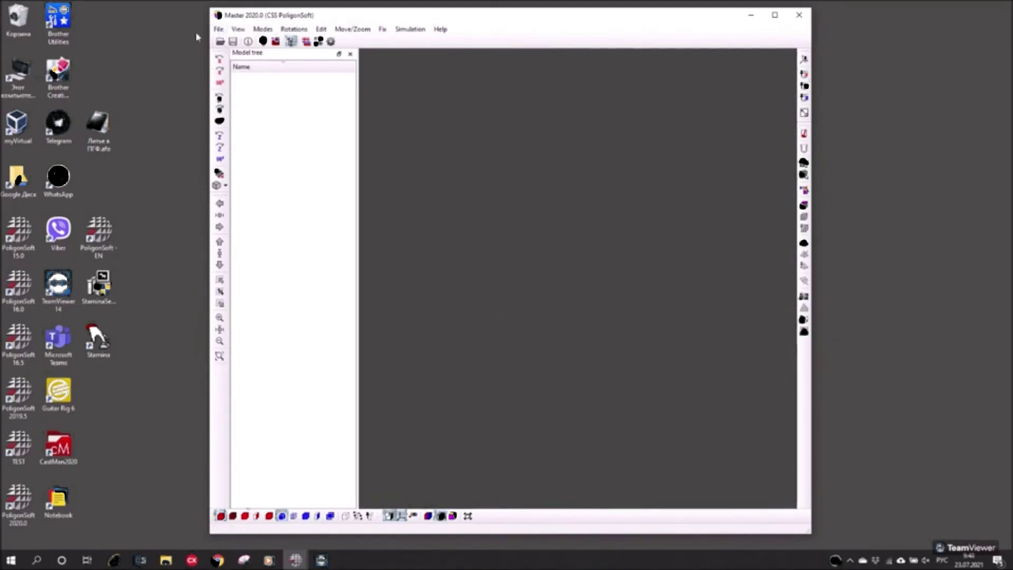
pyautogui.click(293, 30)
pyautogui.click(532, 186)
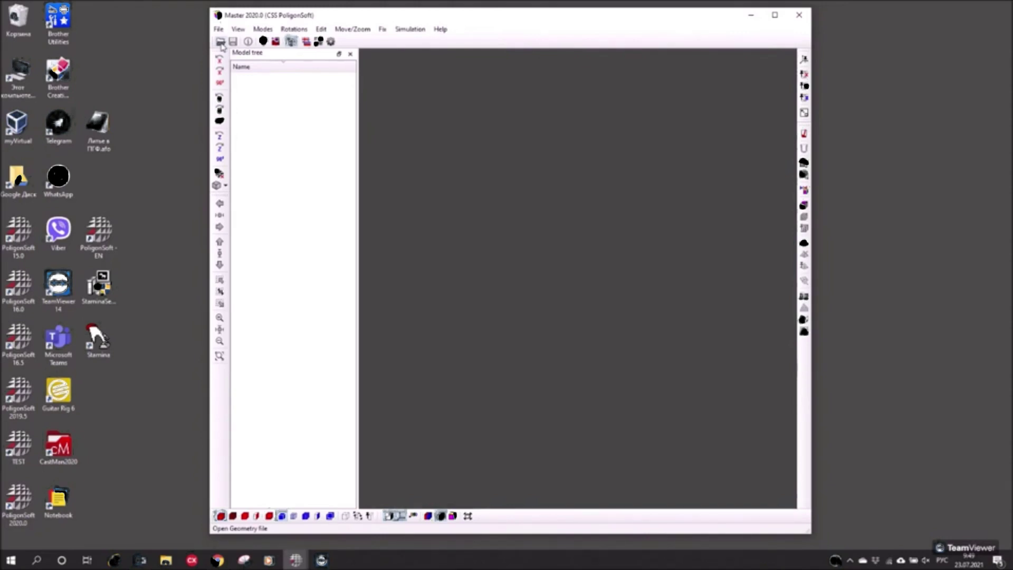
# Start opening a geometry file with HyperMesh as the file type and millimeters as the units.
pyautogui.click(220, 42)
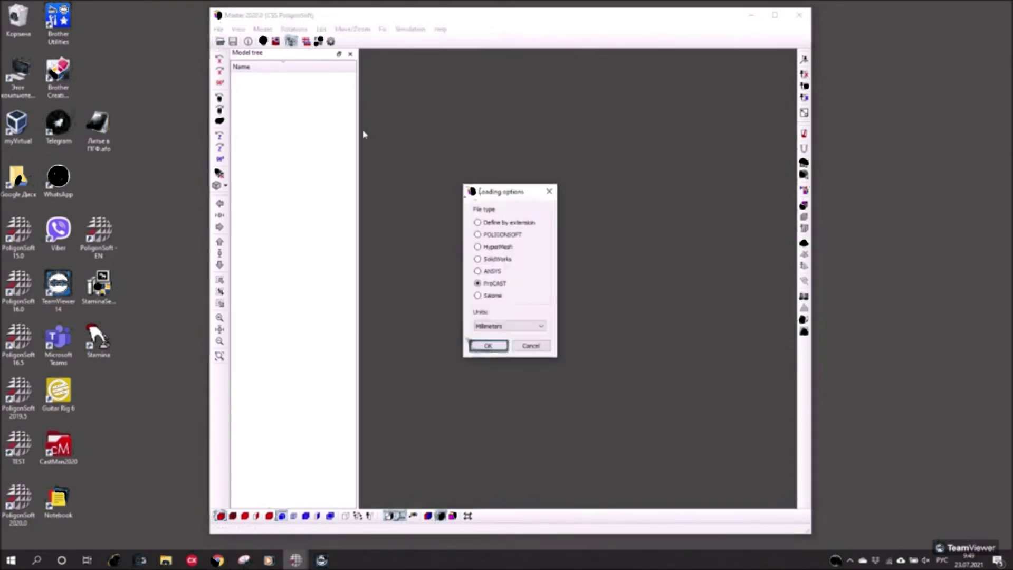
pyautogui.moveTo(503, 193); pyautogui.dragTo(504, 167)
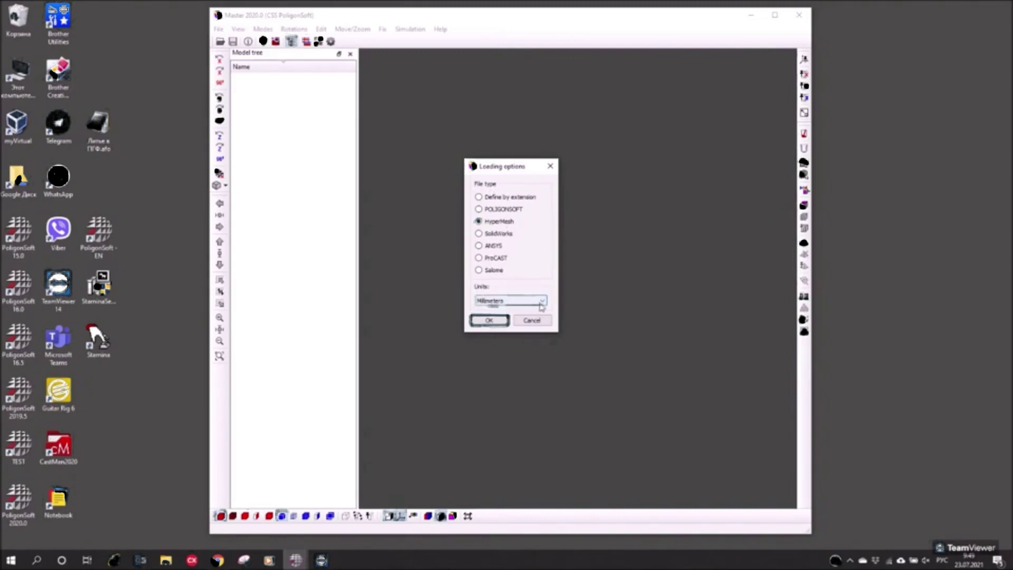
pyautogui.click(491, 305)
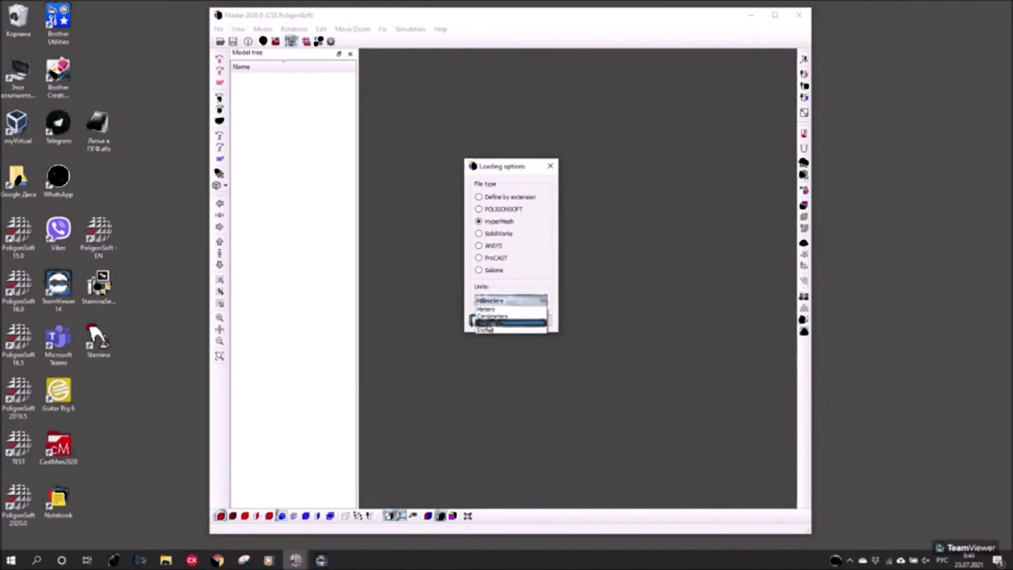
pyautogui.click(491, 323)
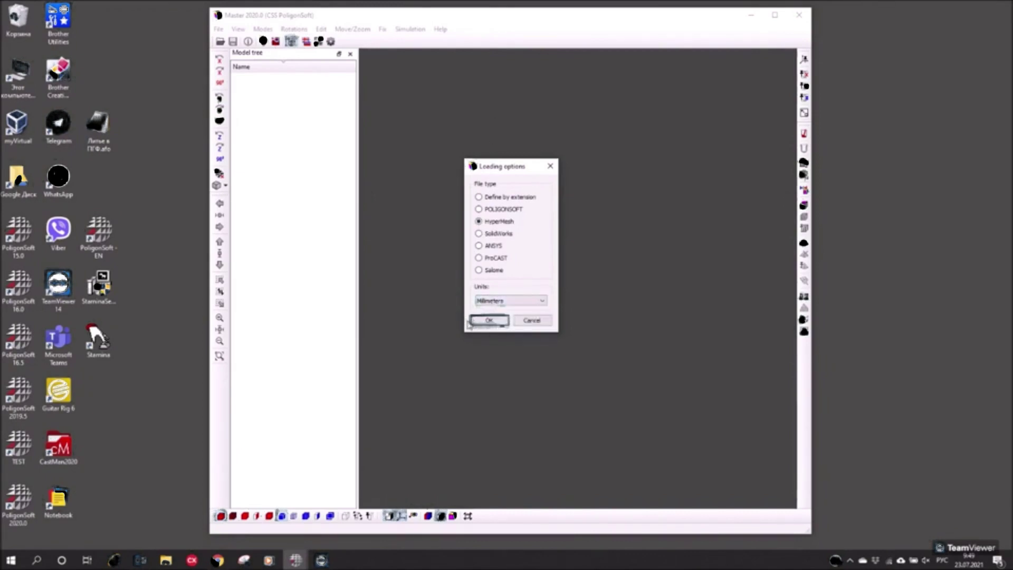
pyautogui.click(469, 321)
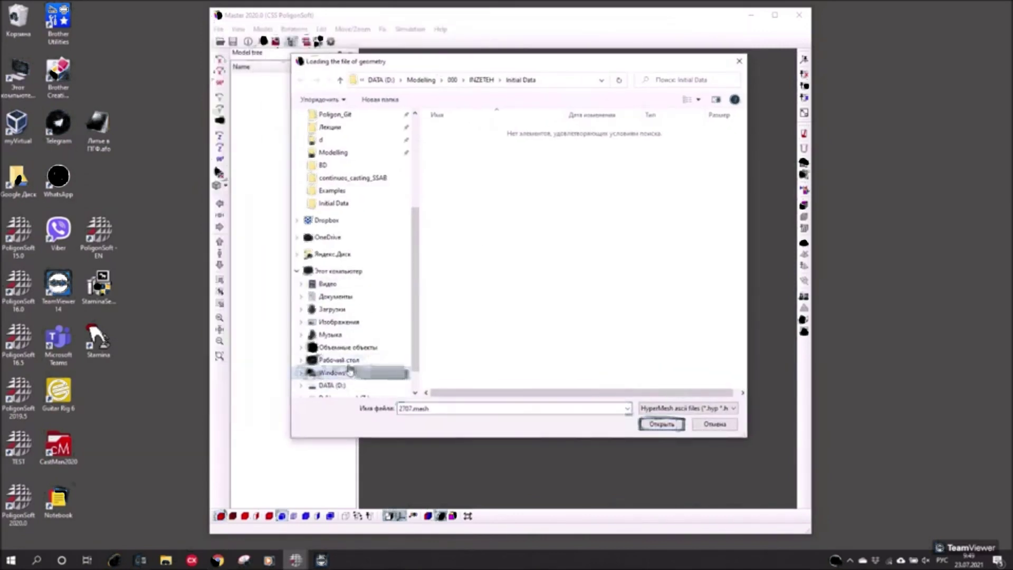
# Load mol_b_sph_pit.hyp from C:\PoligonSoft2020.0\Tutorial\Opit_1, using the default simulation parameters instead of keeping the previous ones.
pyautogui.click(349, 371)
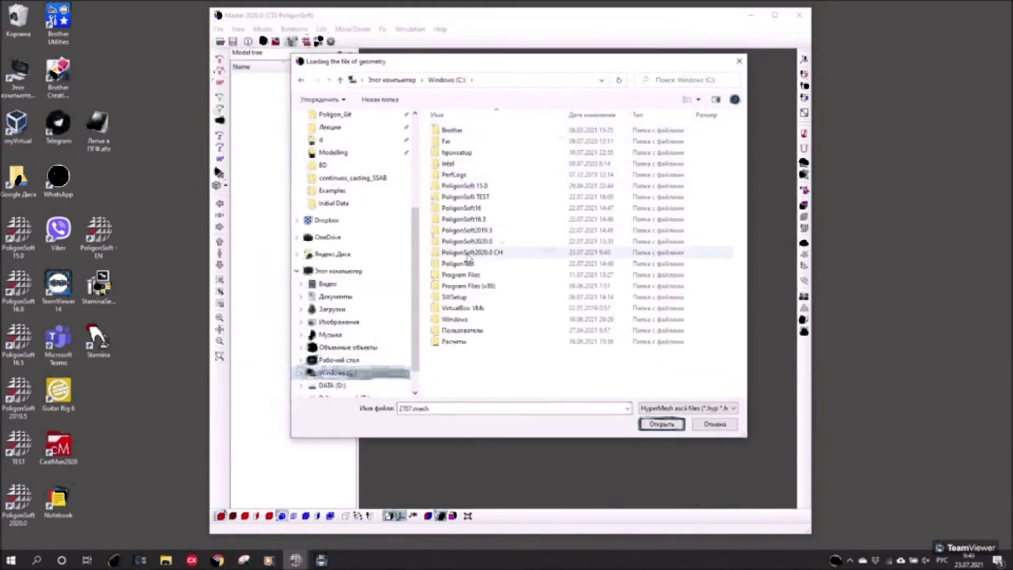
pyautogui.doubleClick(486, 253)
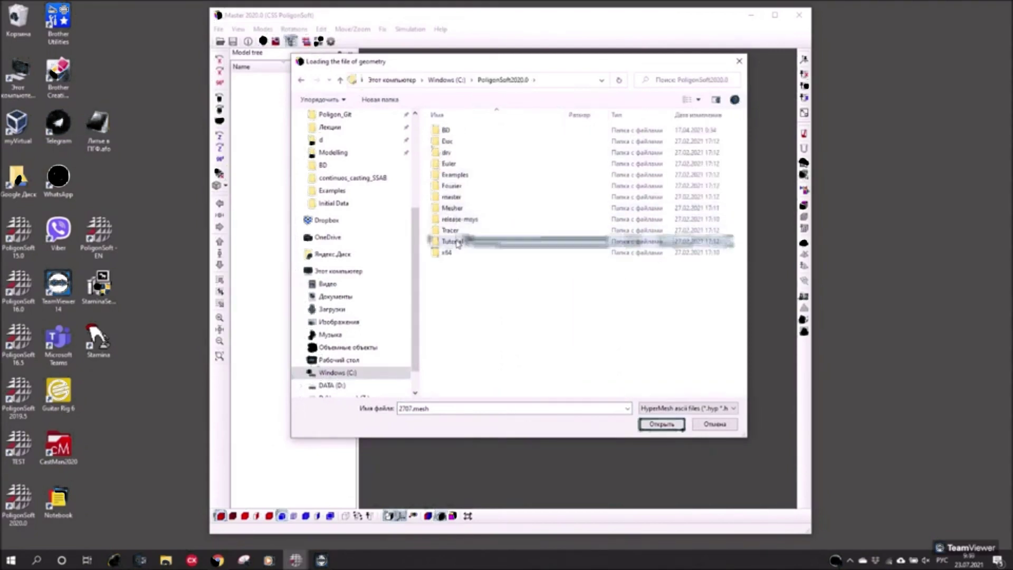
pyautogui.doubleClick(458, 241)
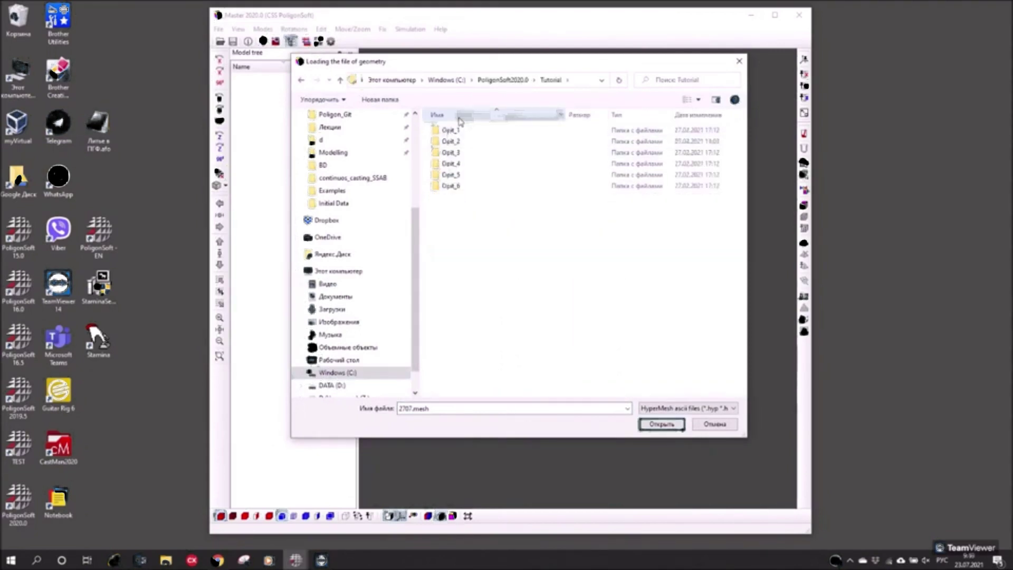
pyautogui.doubleClick(450, 130)
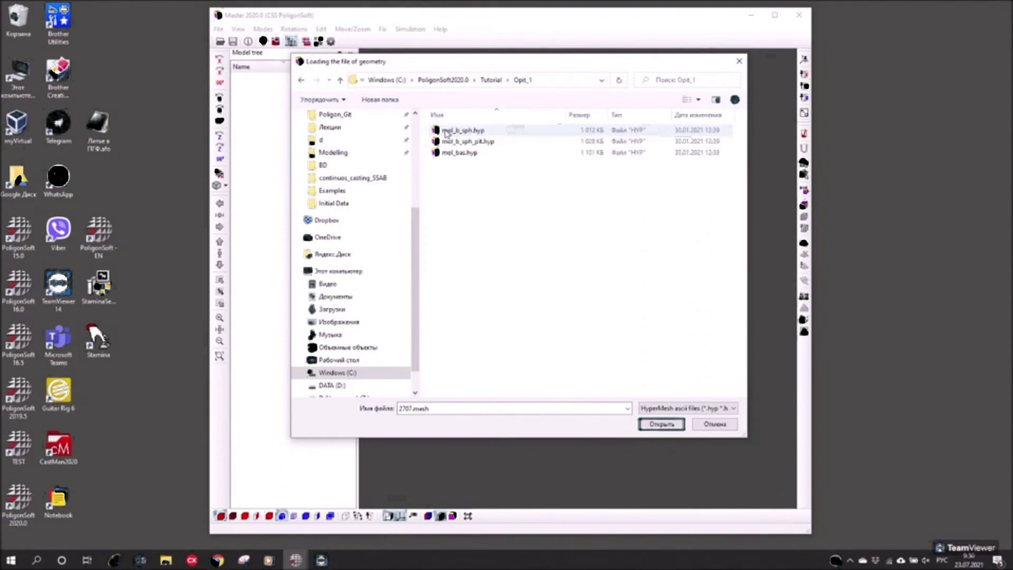
pyautogui.click(471, 142)
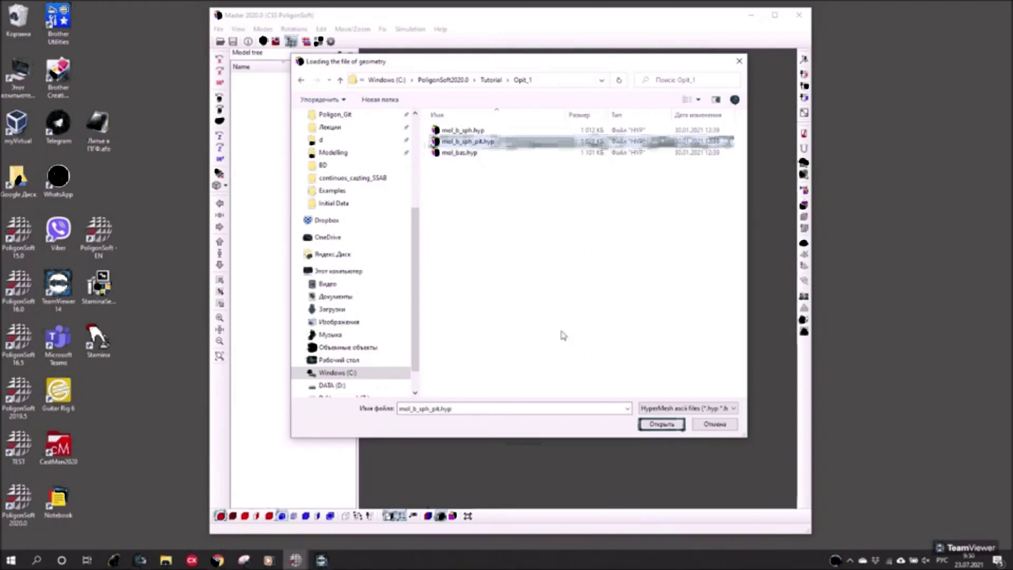
pyautogui.click(653, 427)
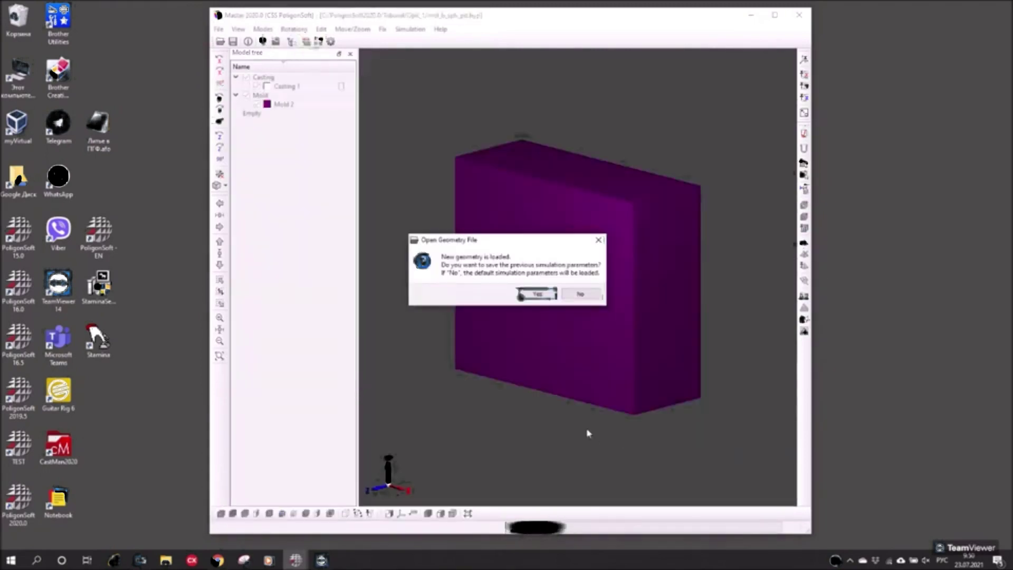
pyautogui.moveTo(474, 247); pyautogui.dragTo(332, 196)
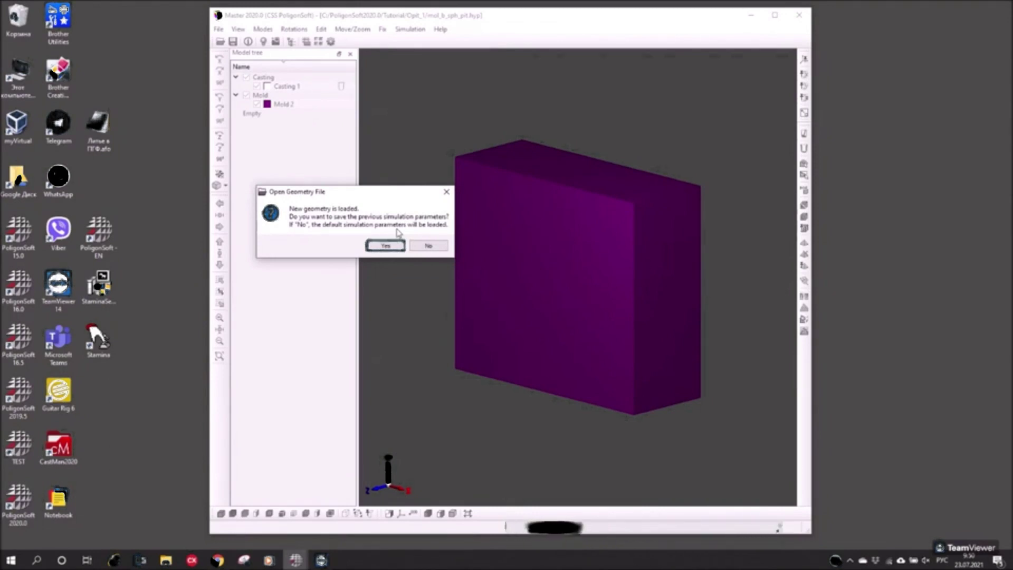
pyautogui.click(428, 246)
# Inspect the loaded model from several angles and hide Mold 2 to view Casting 1 alone.
pyautogui.moveTo(465, 248); pyautogui.dragTo(583, 317)
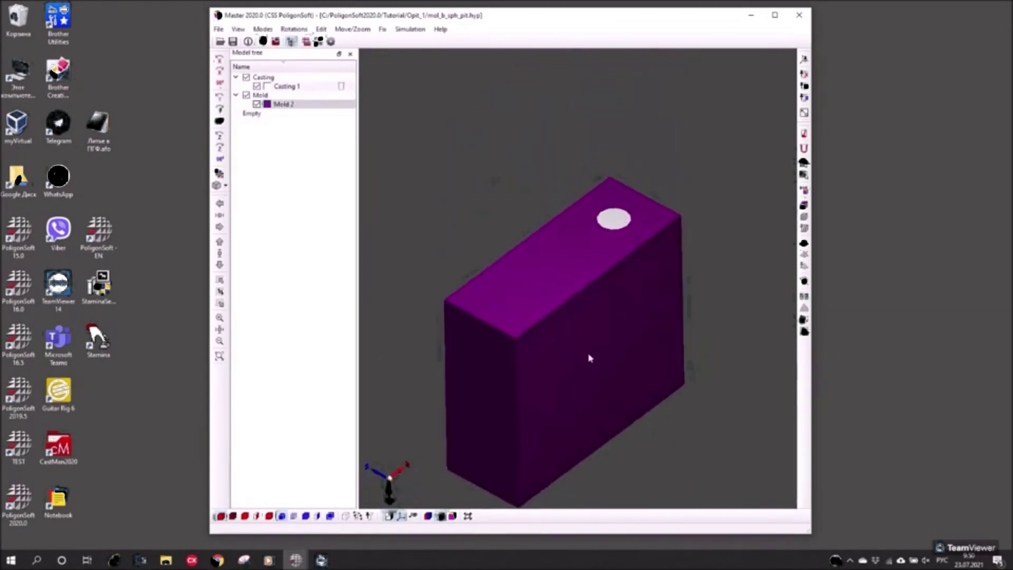
pyautogui.moveTo(590, 358); pyautogui.dragTo(590, 304, button='middle')
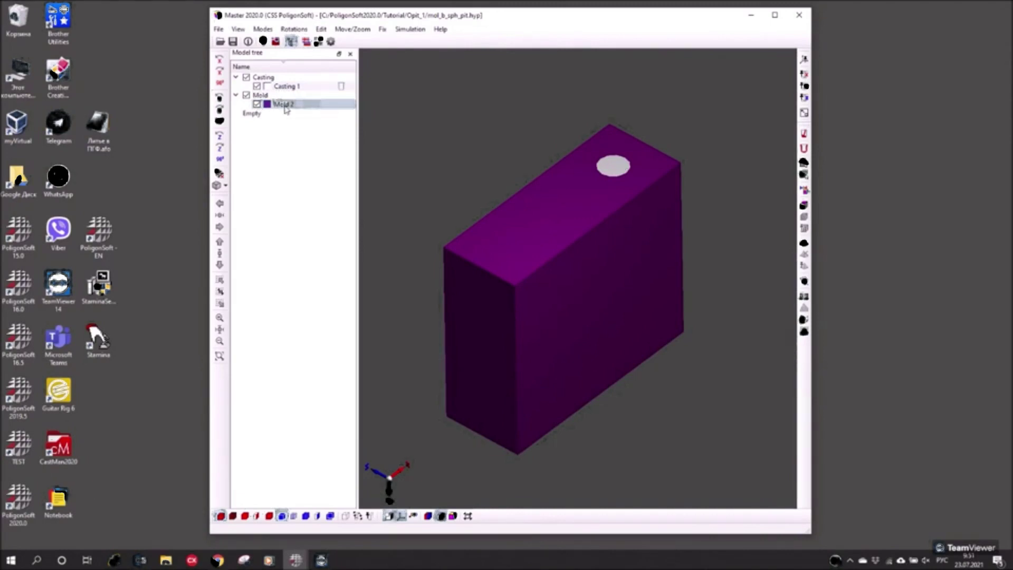
pyautogui.click(256, 106)
pyautogui.moveTo(443, 312); pyautogui.dragTo(375, 253, button='middle')
pyautogui.click(257, 105)
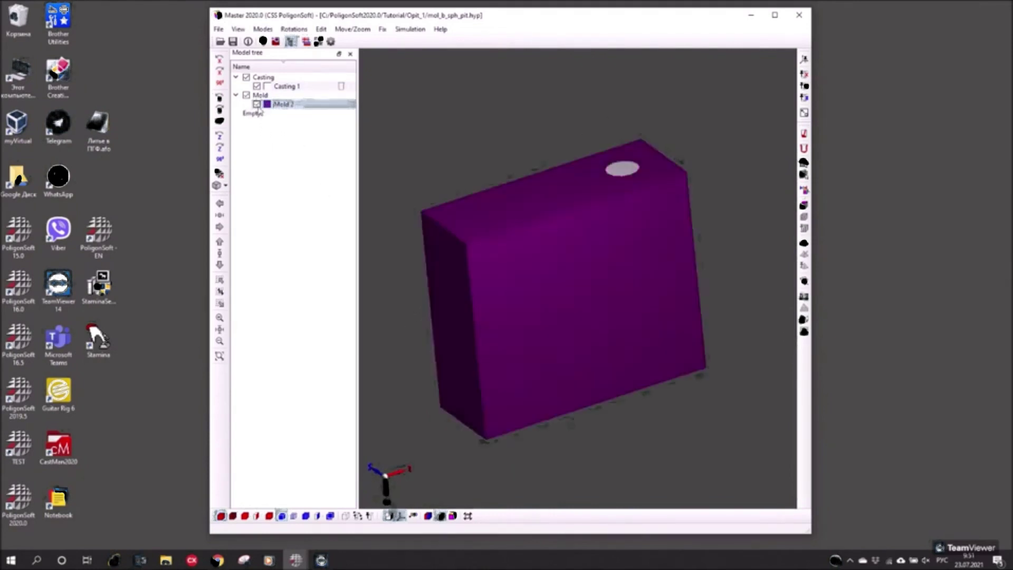
pyautogui.click(257, 105)
pyautogui.moveTo(507, 322); pyautogui.dragTo(532, 352, button='middle')
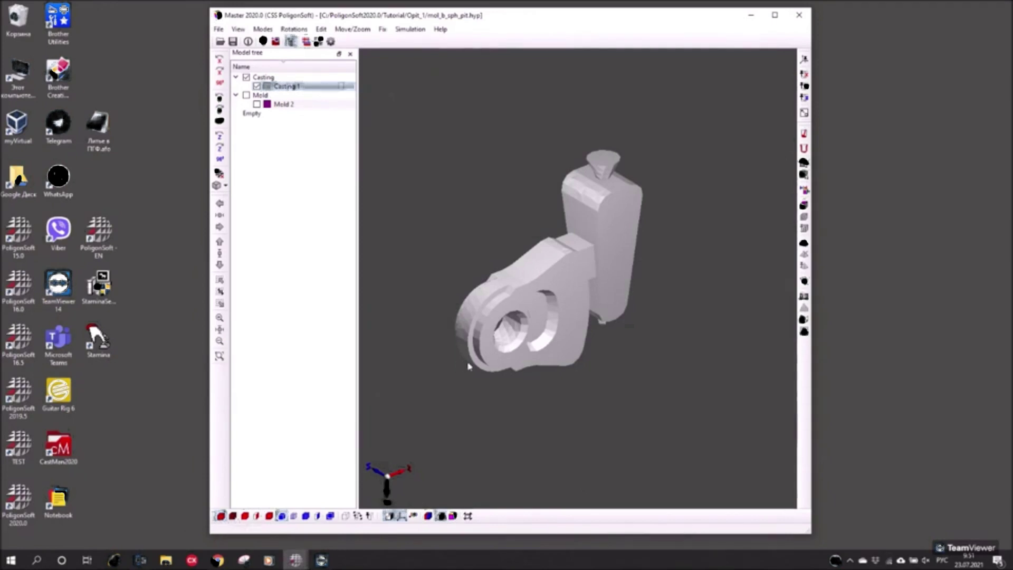
pyautogui.scroll(2, 491, 336)
pyautogui.moveTo(513, 368); pyautogui.dragTo(499, 393)
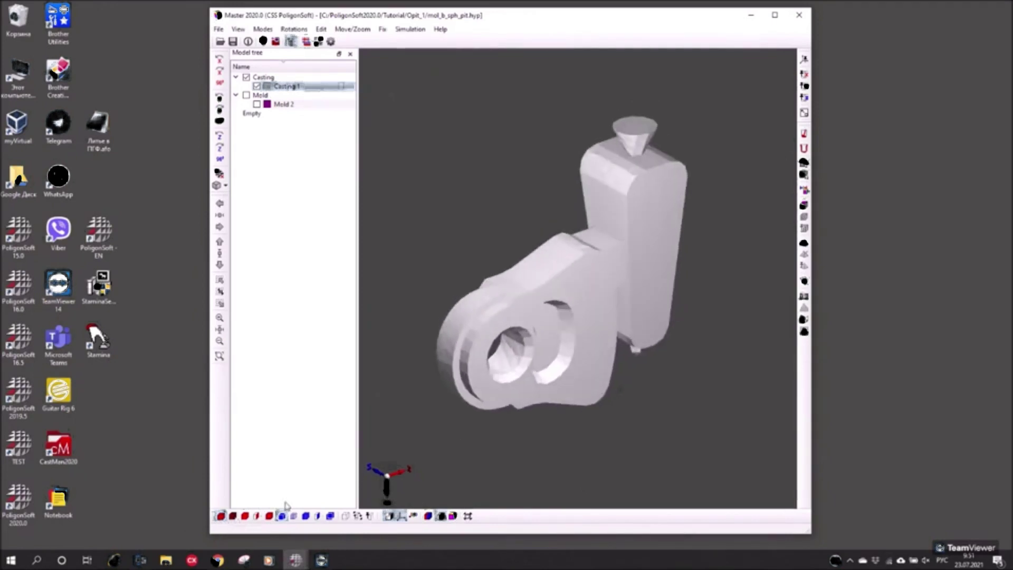
# View Casting 1 with its surface mesh and its nodes displayed, returning to plain shading.
pyautogui.click(233, 516)
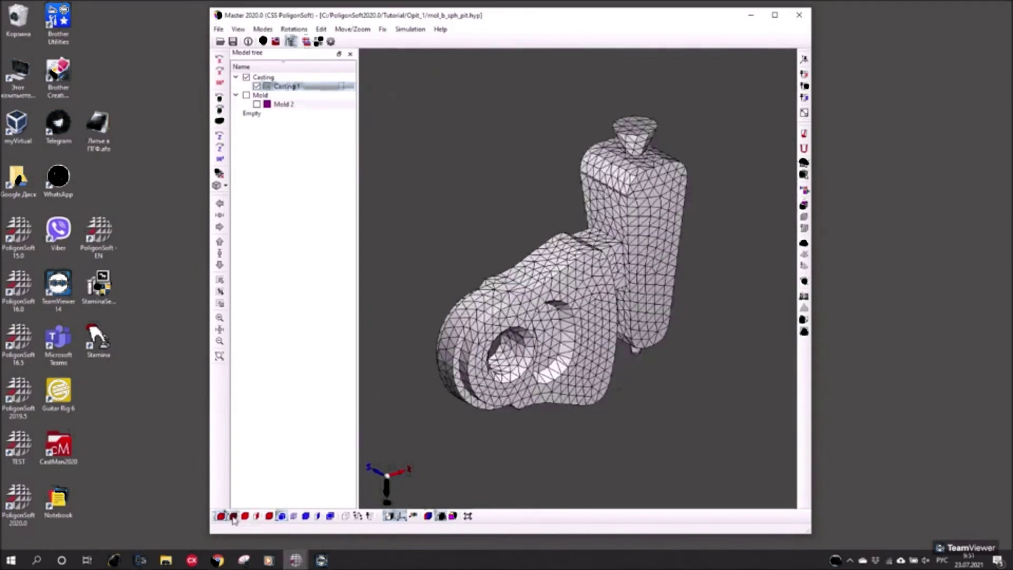
pyautogui.click(233, 516)
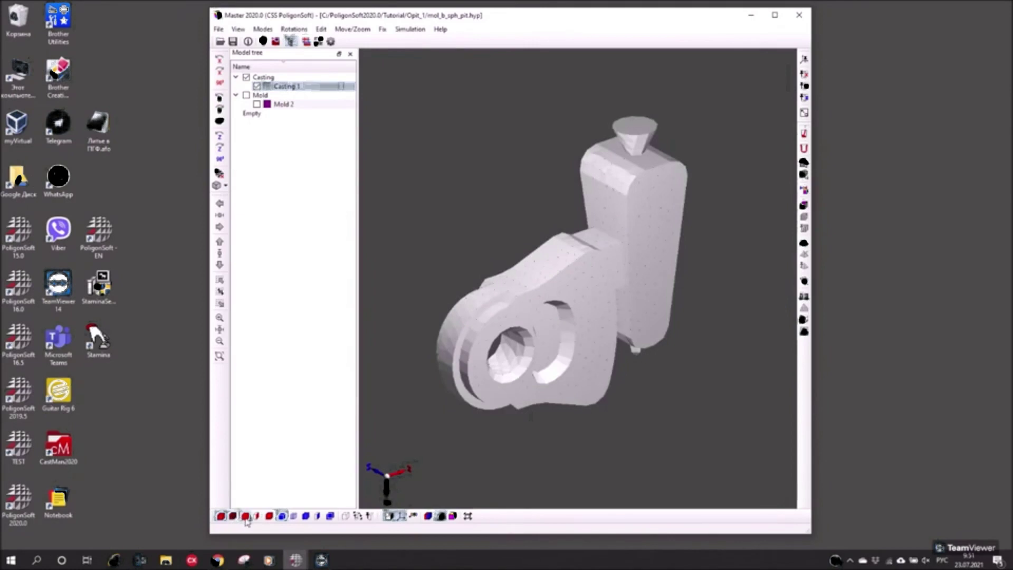
pyautogui.moveTo(443, 415); pyautogui.dragTo(496, 369)
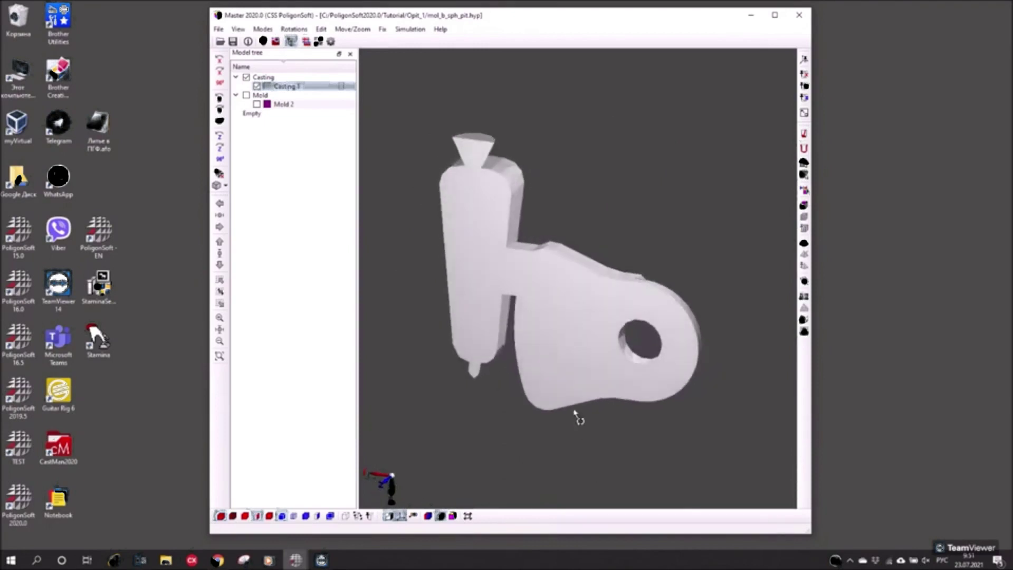
# Examine the cut half of Casting 1 from different angles with its outline shown, and restore the whole casting.
pyautogui.moveTo(575, 411); pyautogui.dragTo(574, 404)
pyautogui.moveTo(546, 309); pyautogui.dragTo(552, 331)
pyautogui.click(257, 515)
pyautogui.click(269, 515)
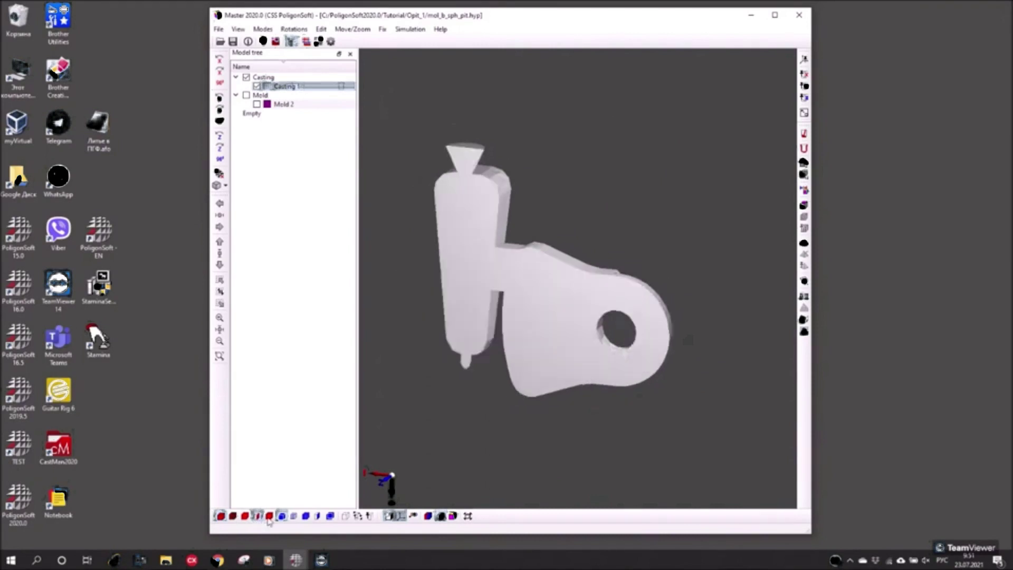
pyautogui.moveTo(506, 464); pyautogui.dragTo(517, 458)
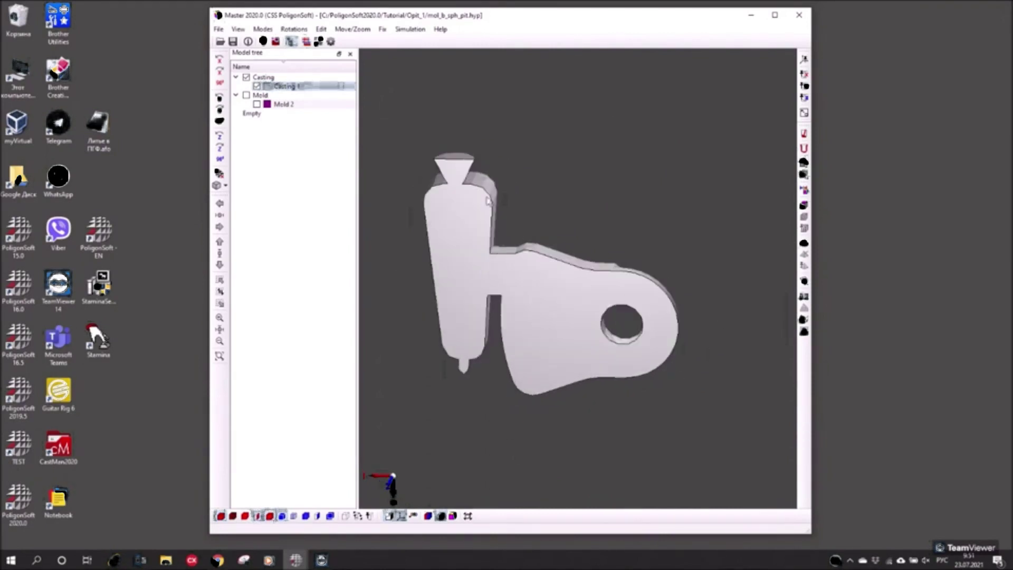
pyautogui.moveTo(488, 200); pyautogui.dragTo(504, 216)
pyautogui.click(257, 516)
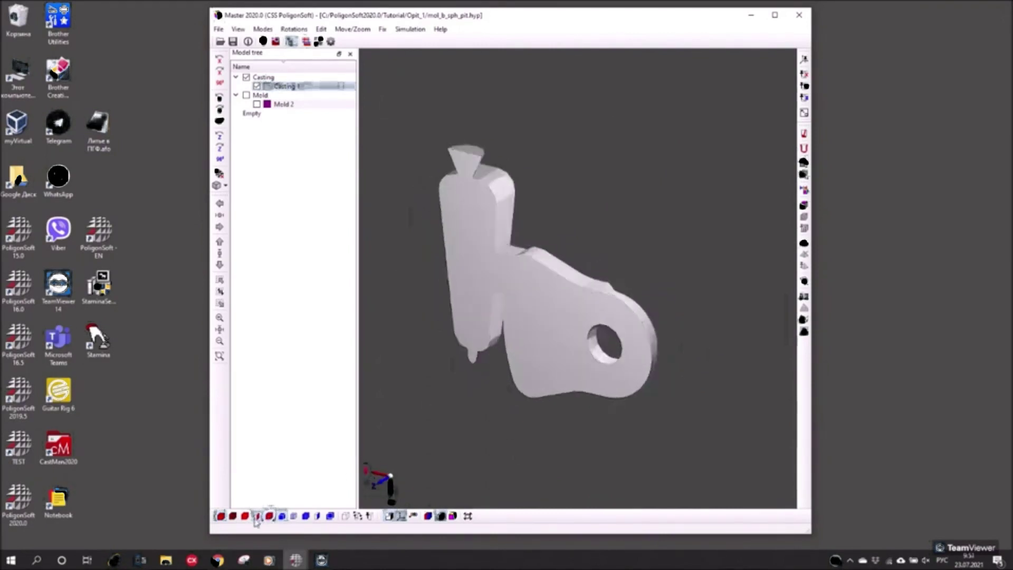
pyautogui.click(257, 516)
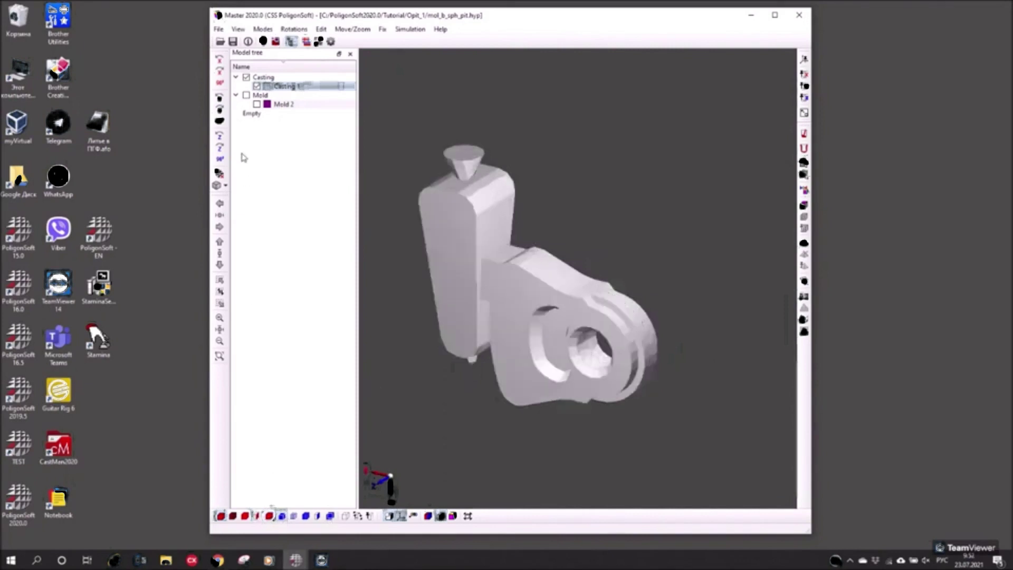
# Show Mold 2 again and toggle its surface mesh and node display on and off.
pyautogui.click(257, 104)
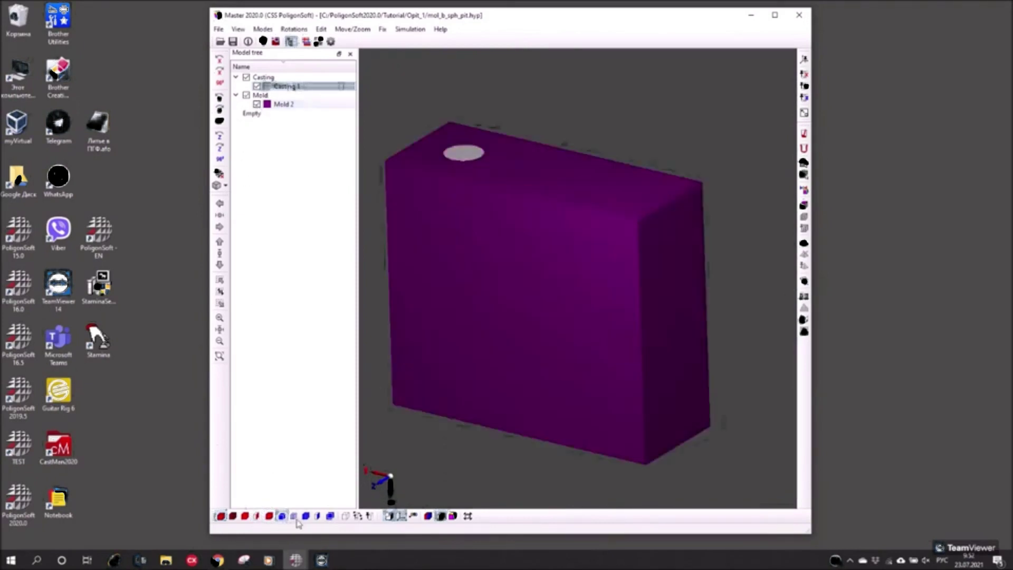
pyautogui.click(294, 517)
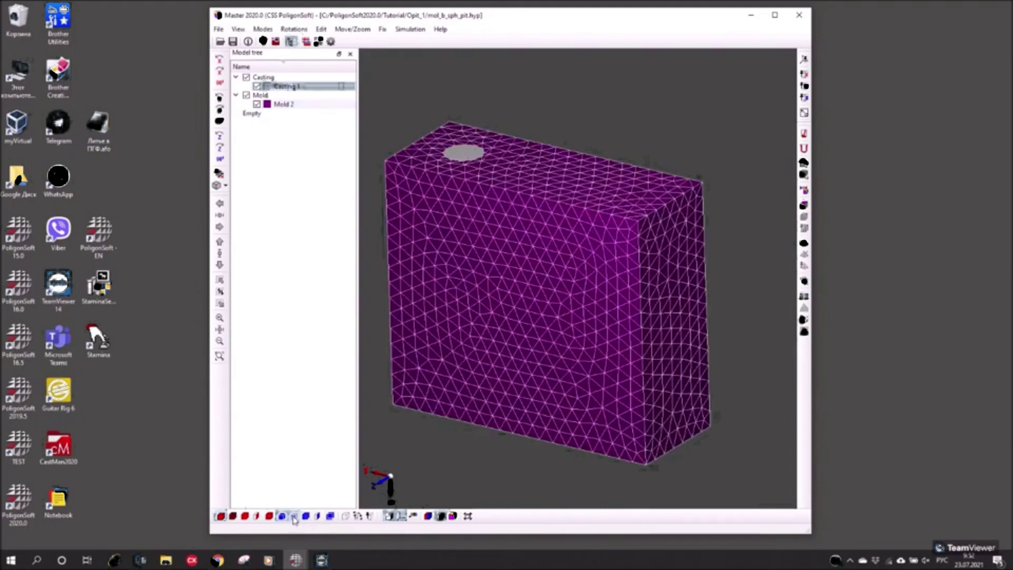
pyautogui.click(294, 517)
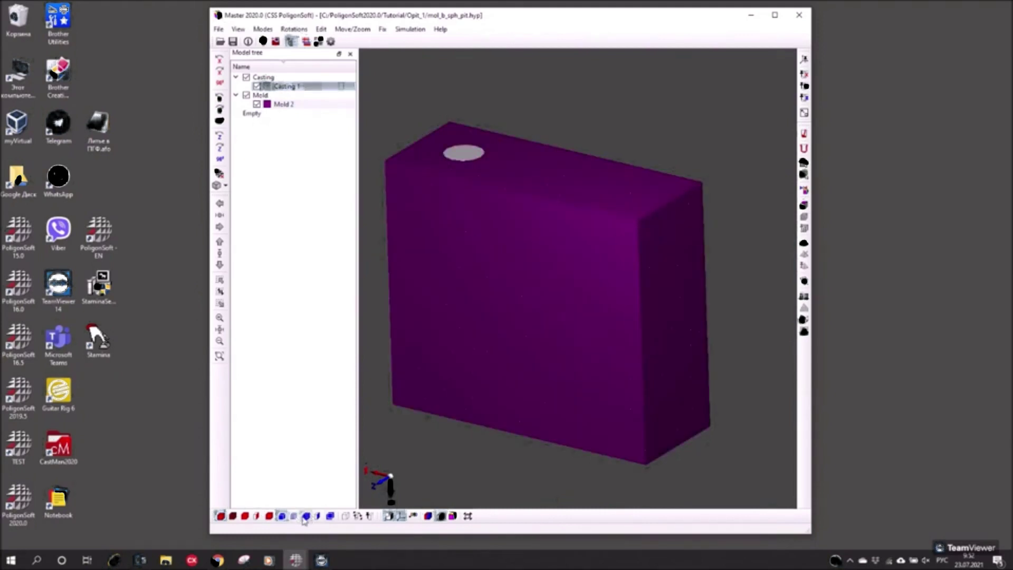
pyautogui.click(308, 519)
pyautogui.click(308, 518)
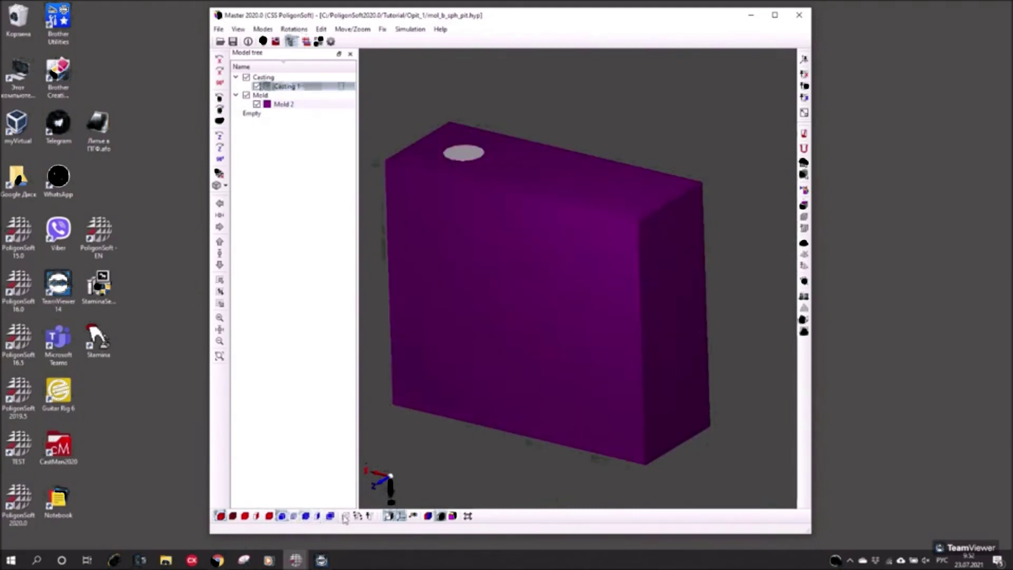
pyautogui.click(428, 342)
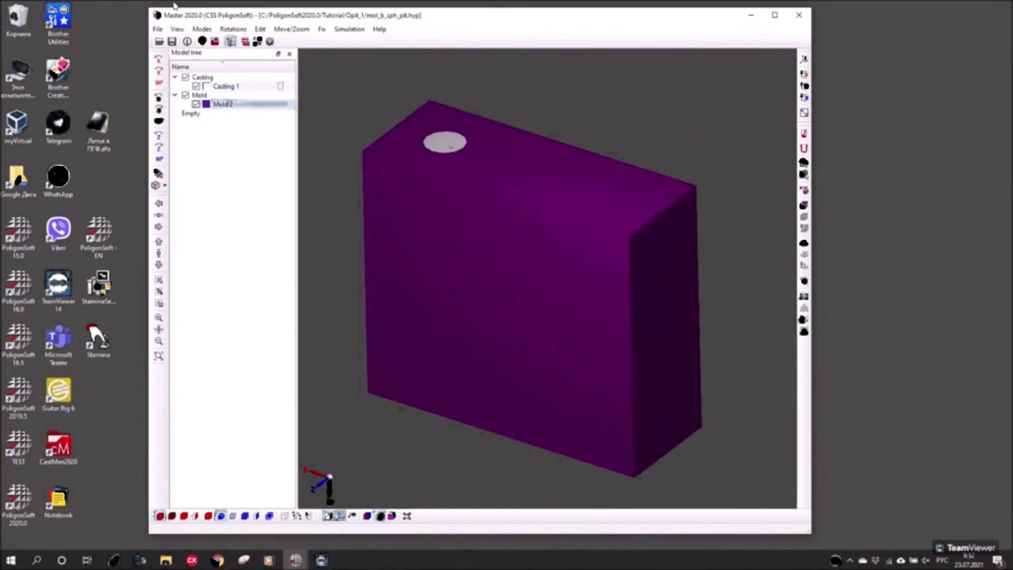
# Open the simulation start and parameters settings and set the alloy temperature to 1580 °C.
pyautogui.click(203, 42)
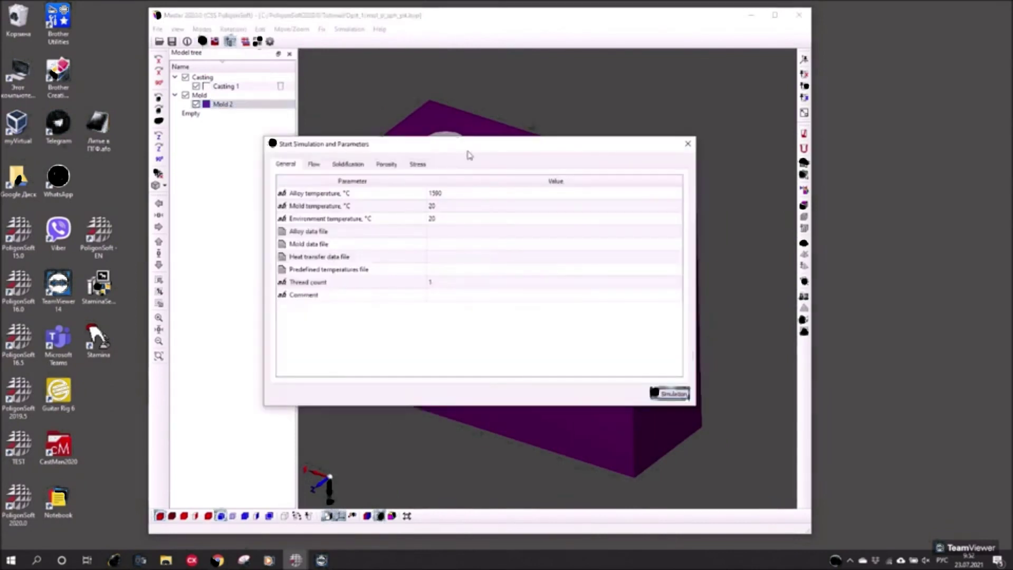
pyautogui.moveTo(463, 151); pyautogui.dragTo(515, 101)
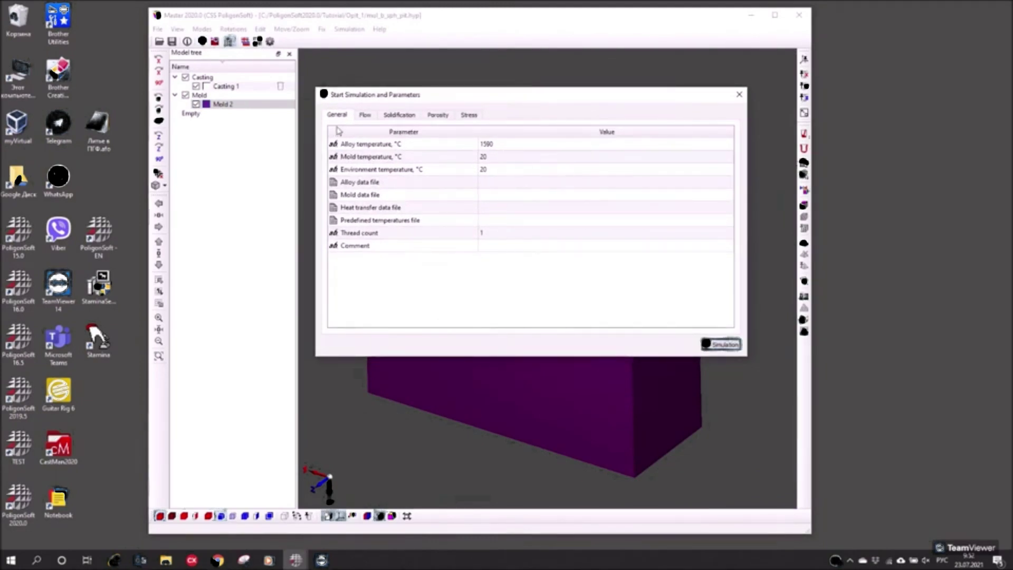
pyautogui.doubleClick(497, 145)
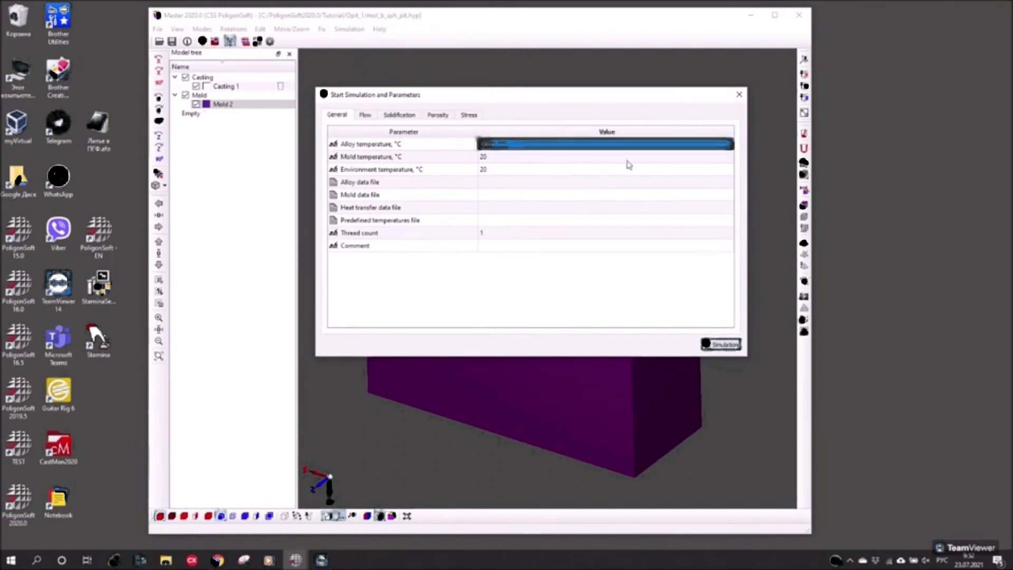
pyautogui.click(409, 173)
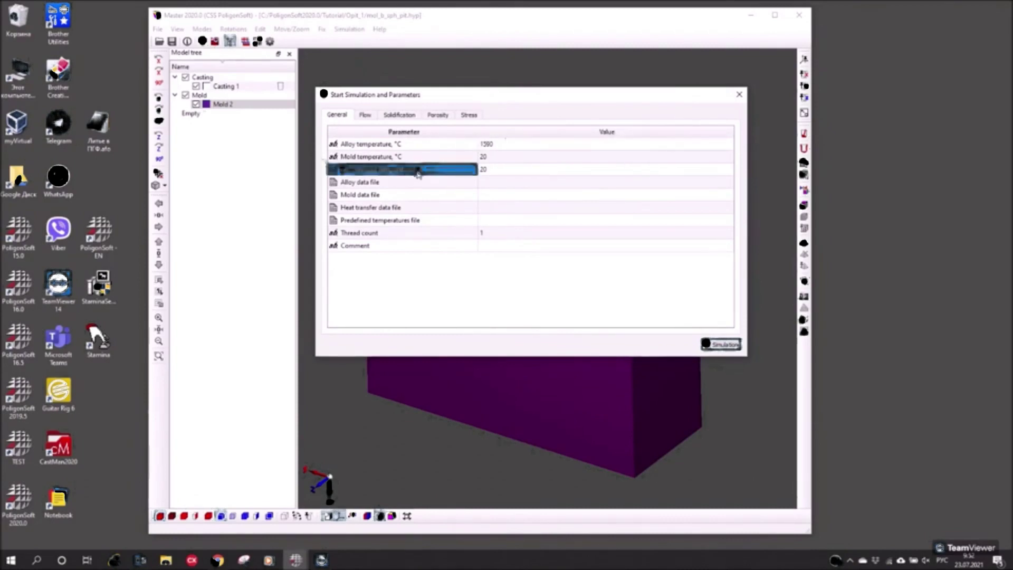
pyautogui.doubleClick(493, 144)
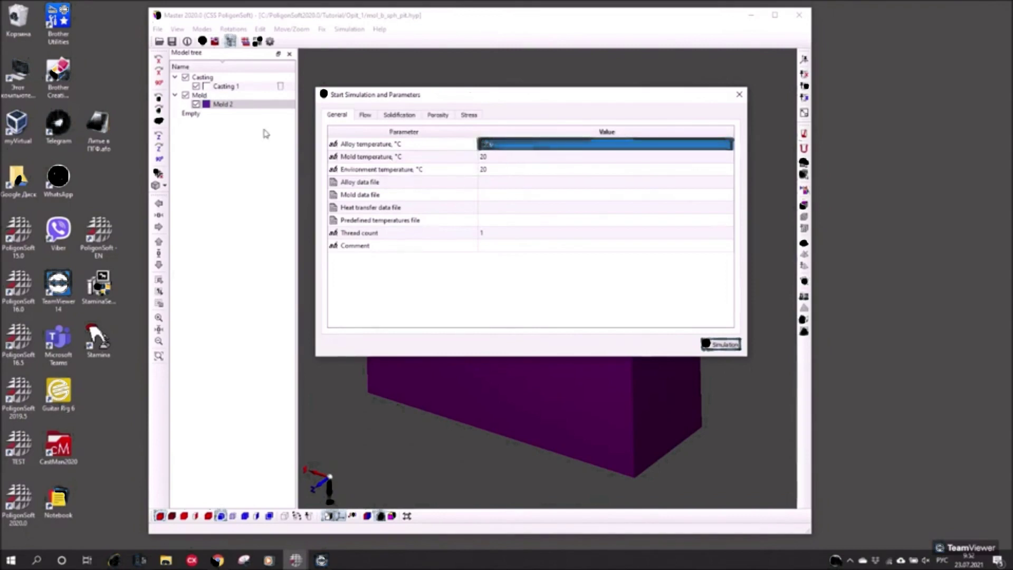
pyautogui.click(502, 146)
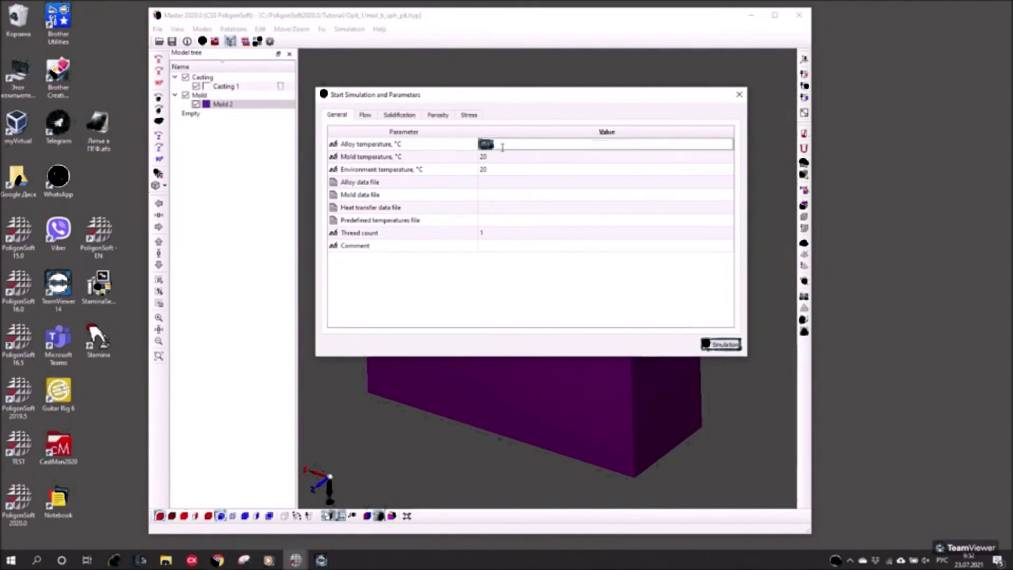
pyautogui.write('1580')
pyautogui.press('Return')
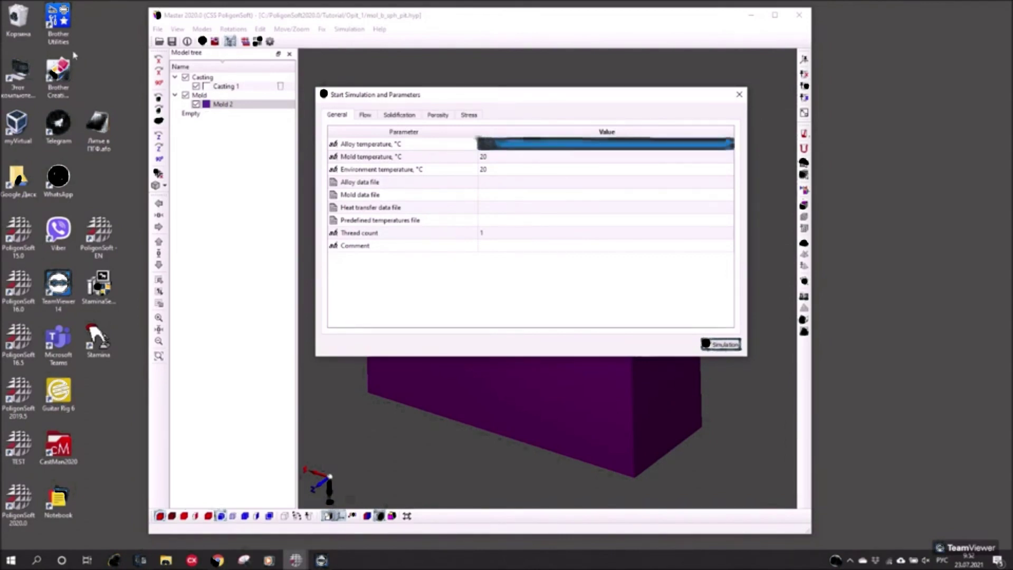
pyautogui.click(487, 158)
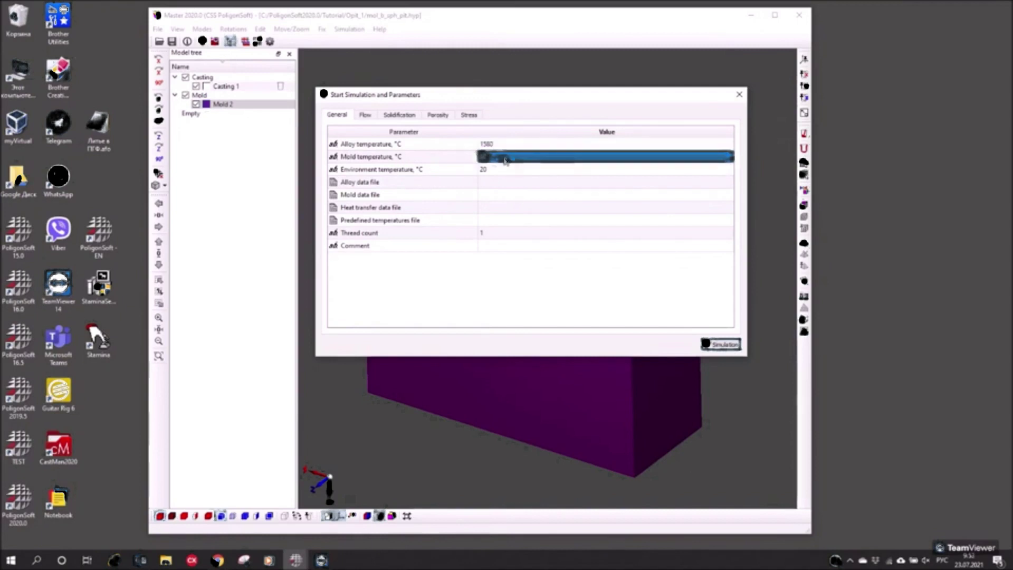
pyautogui.click(504, 171)
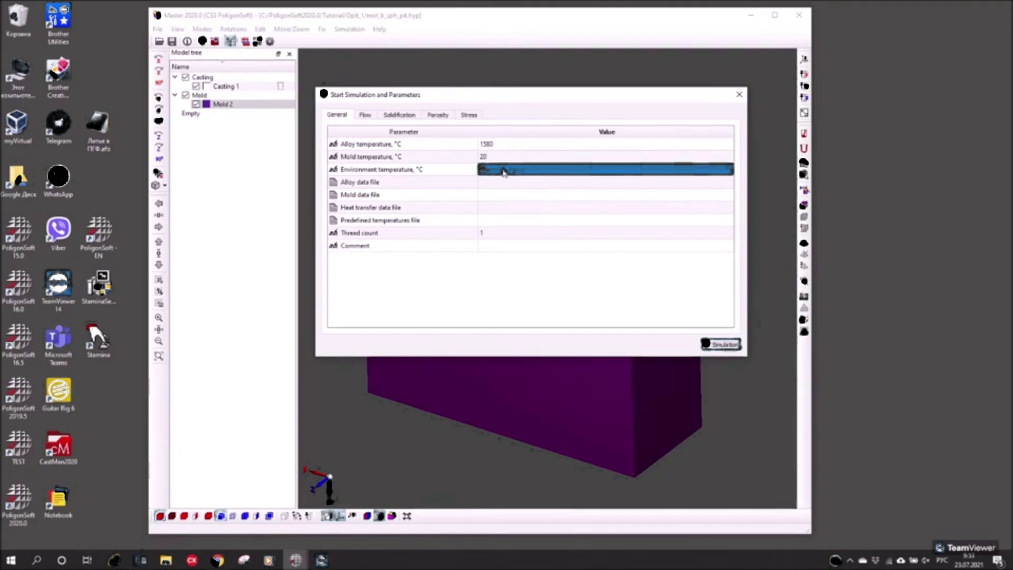
# Browse for the alloy data file in the BD folder of C:\PoligonSoft2020.0 CH.
pyautogui.click(416, 184)
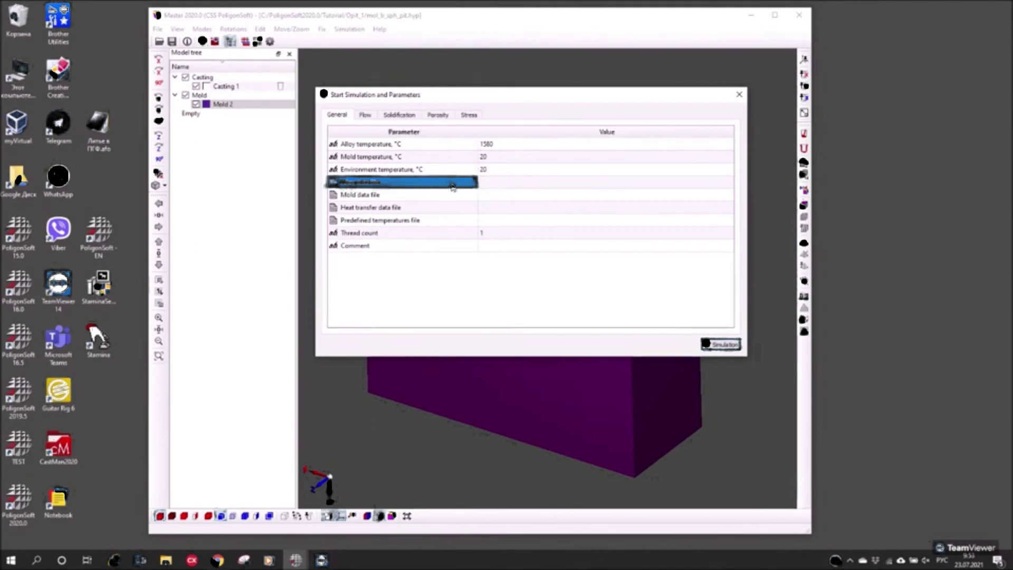
pyautogui.click(509, 186)
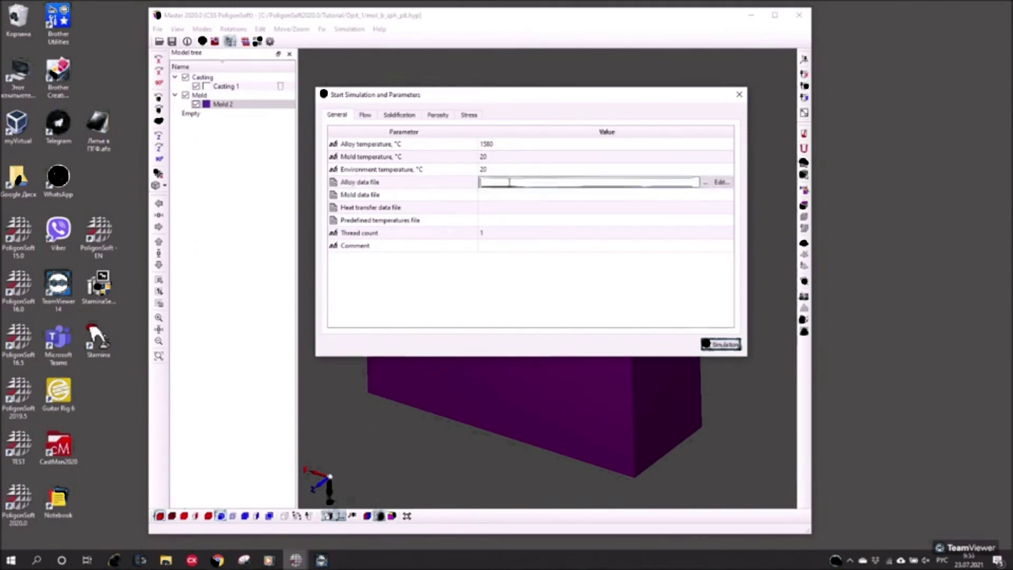
pyautogui.click(704, 183)
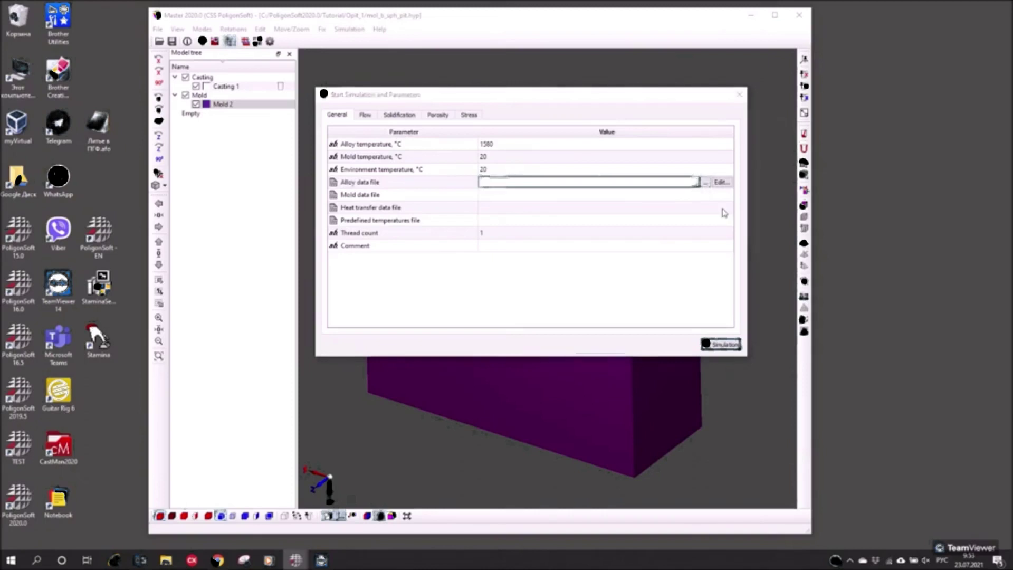
pyautogui.moveTo(523, 112); pyautogui.dragTo(510, 82)
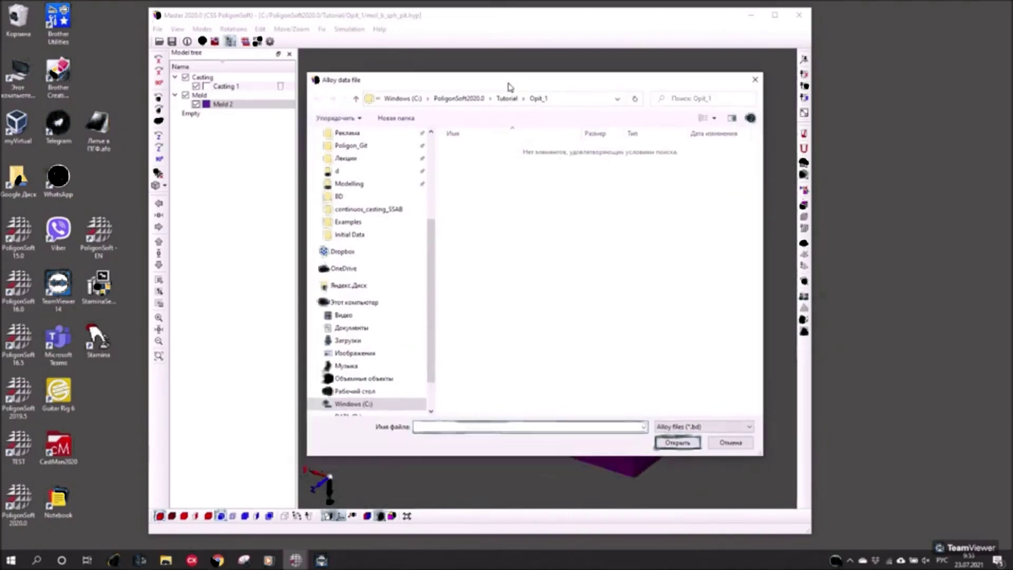
pyautogui.click(403, 99)
pyautogui.click(407, 98)
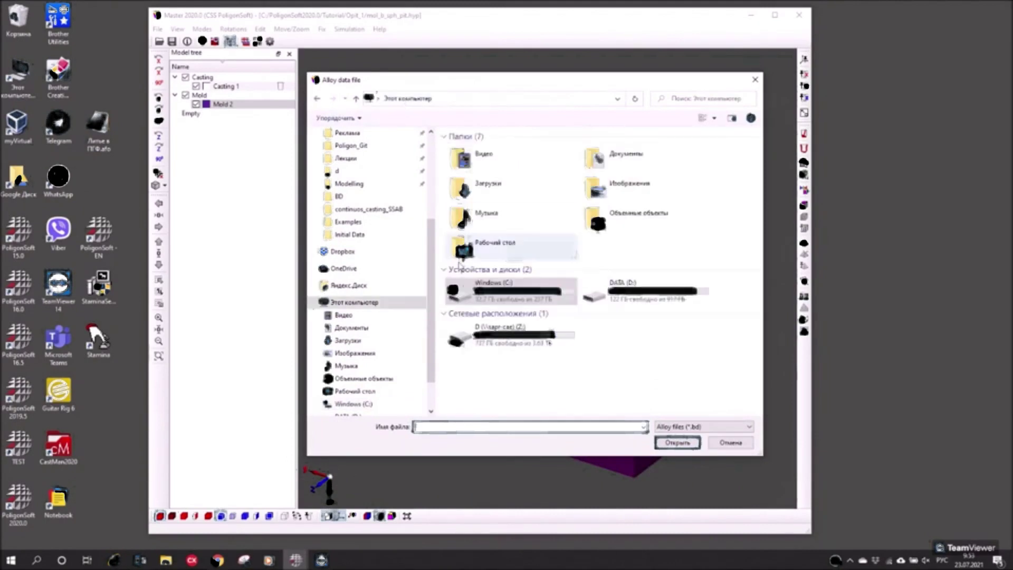
pyautogui.click(351, 404)
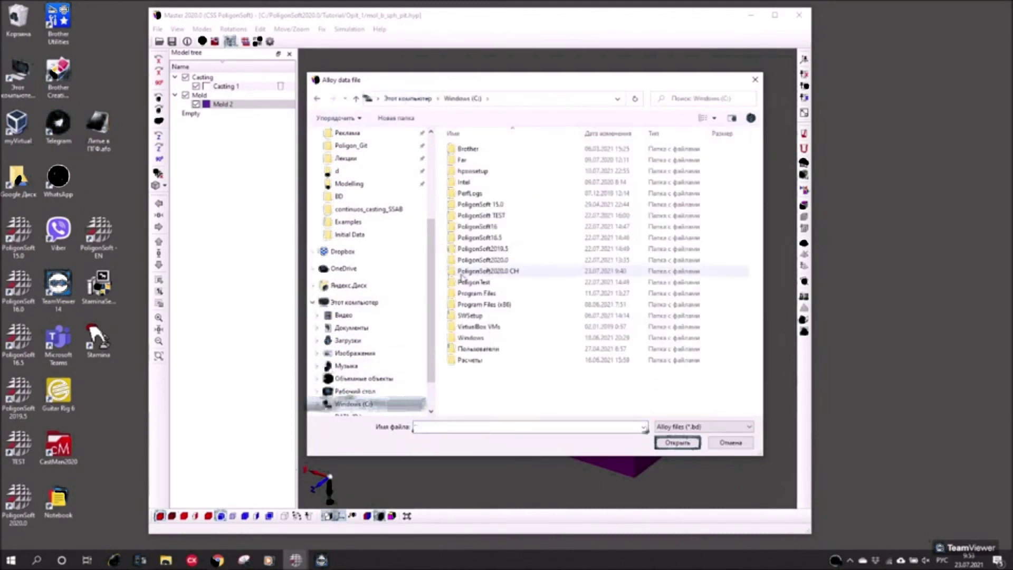
pyautogui.doubleClick(491, 271)
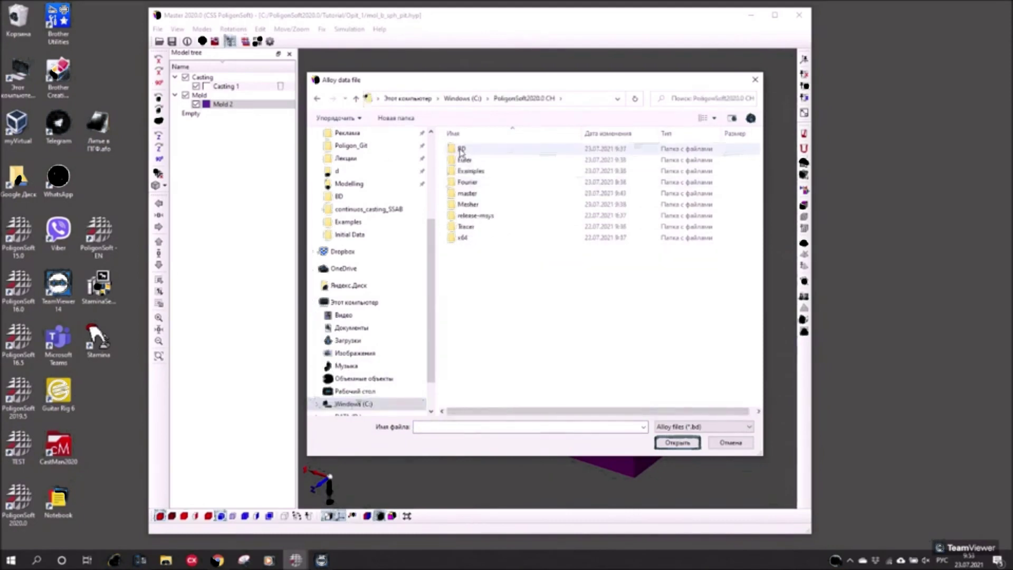
pyautogui.doubleClick(462, 150)
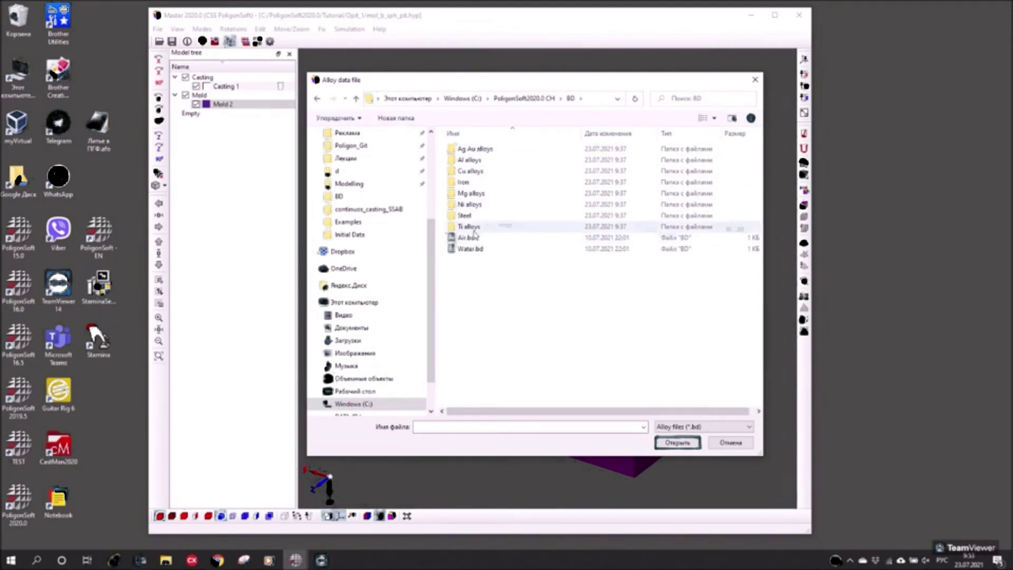
# Assign 20L (GS45).bd from the Steel folder as the alloy data file.
pyautogui.doubleClick(465, 216)
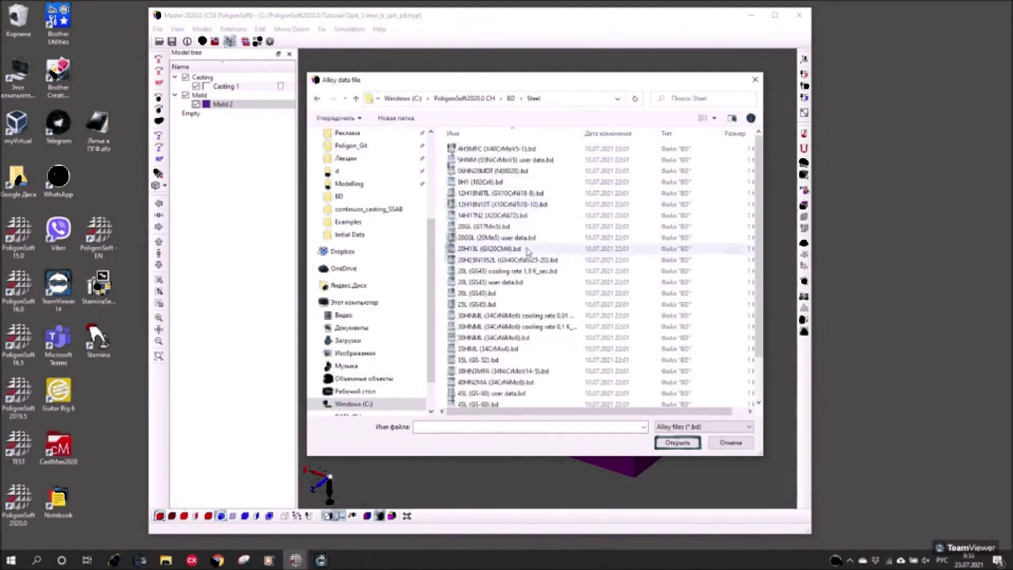
pyautogui.moveTo(398, 83); pyautogui.dragTo(397, 71)
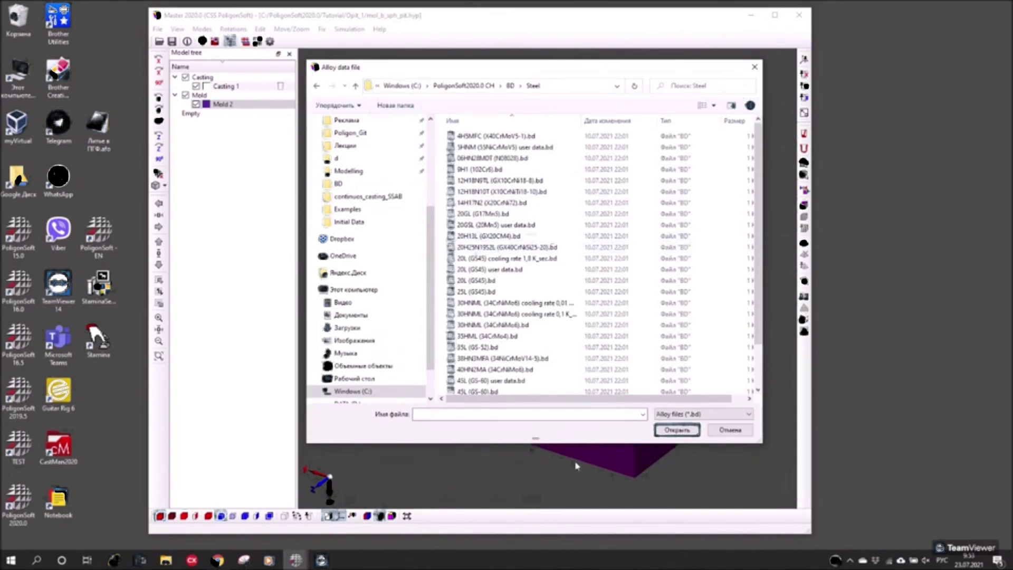
pyautogui.moveTo(568, 448); pyautogui.dragTo(568, 497)
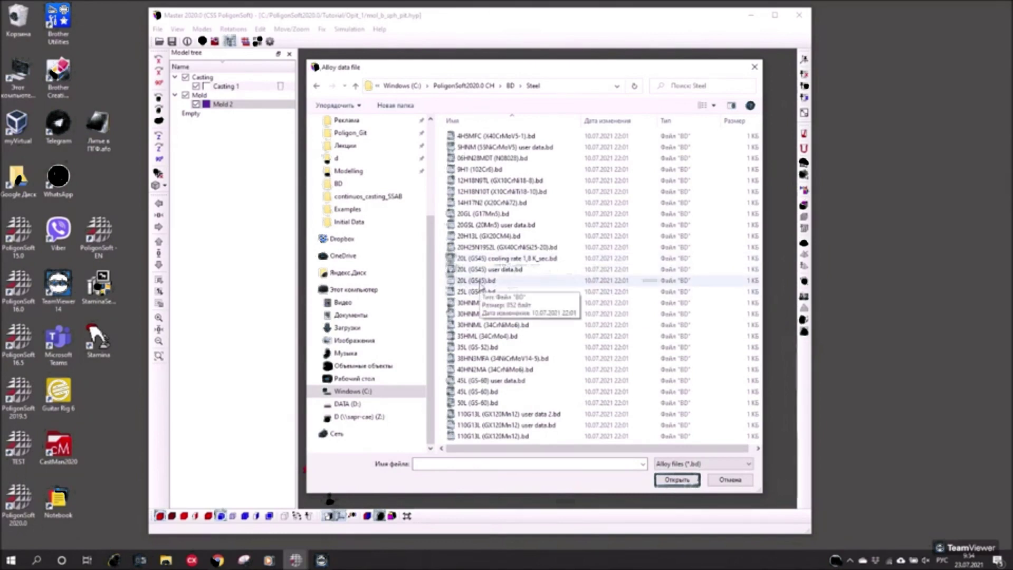
pyautogui.doubleClick(479, 281)
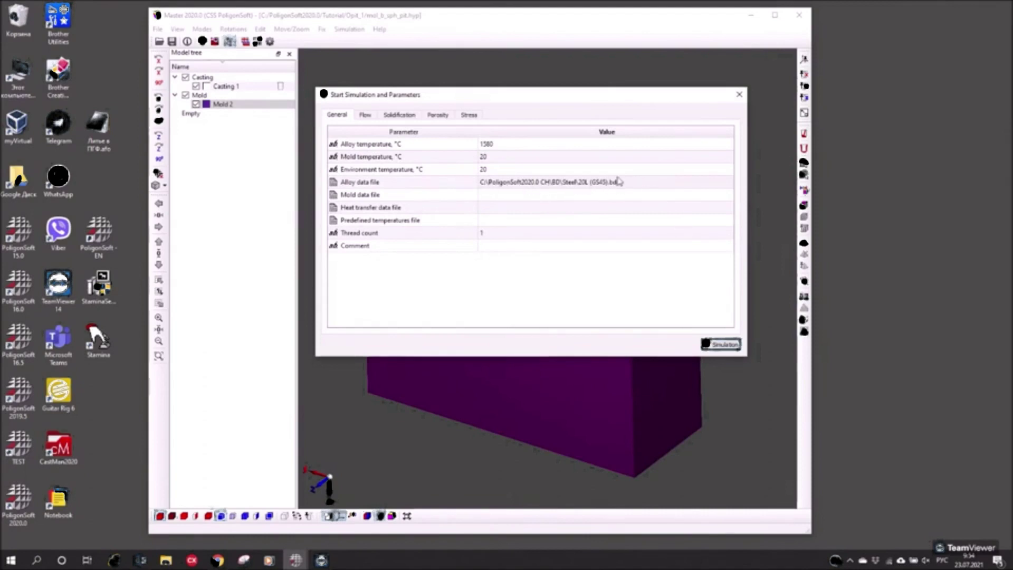
# Open the assigned alloy file in the Splav property editor and view its heat conduction table and graph against temperature.
pyautogui.click(633, 183)
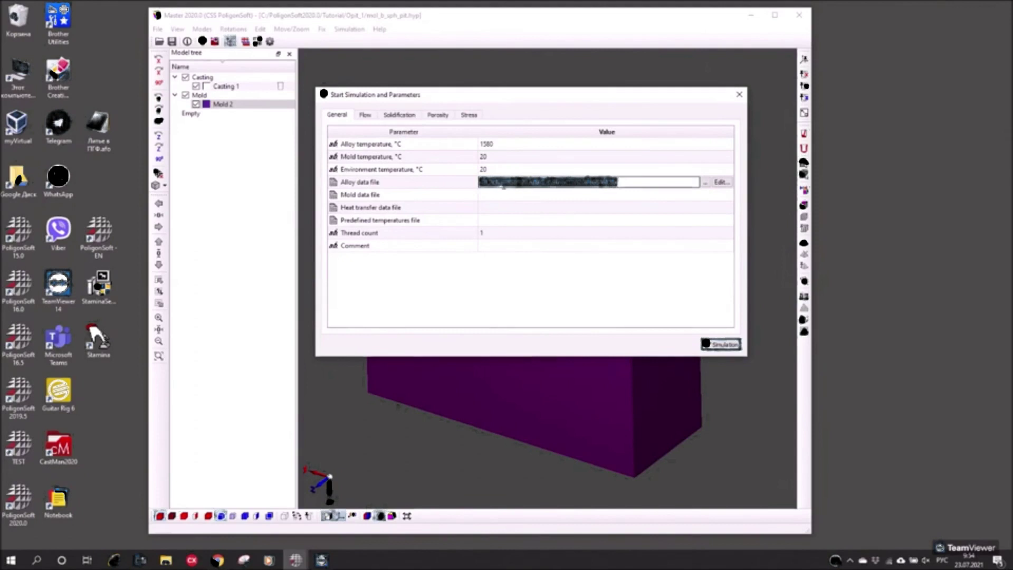
pyautogui.click(722, 182)
pyautogui.moveTo(396, 59); pyautogui.dragTo(510, 53)
pyautogui.moveTo(261, 49); pyautogui.dragTo(355, 73)
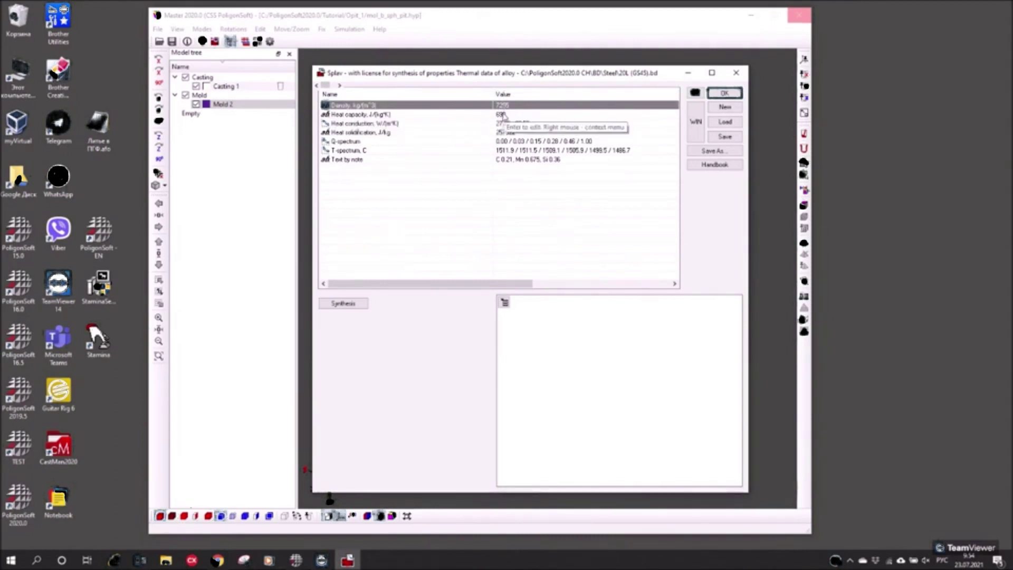
pyautogui.click(500, 114)
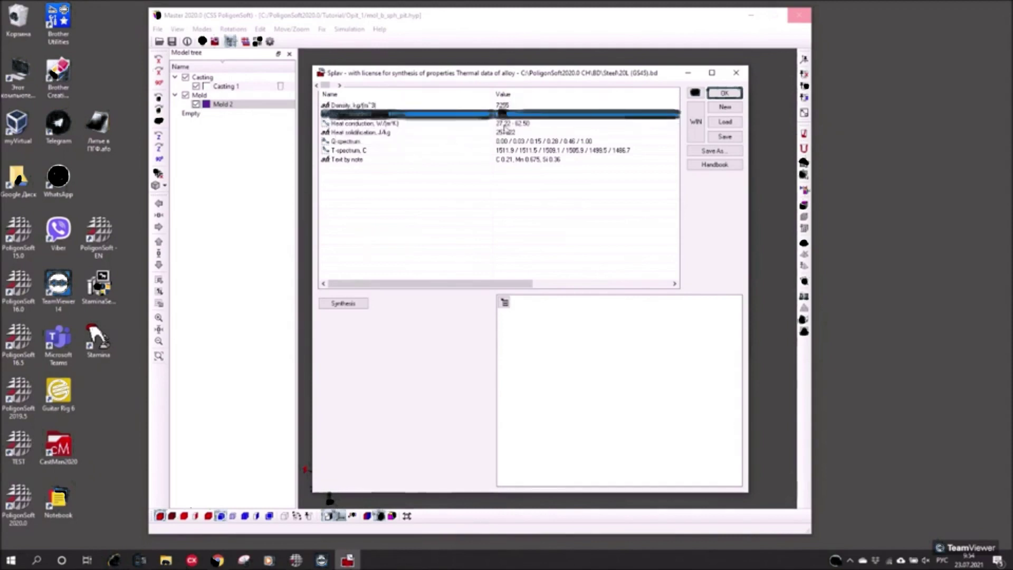
pyautogui.click(512, 124)
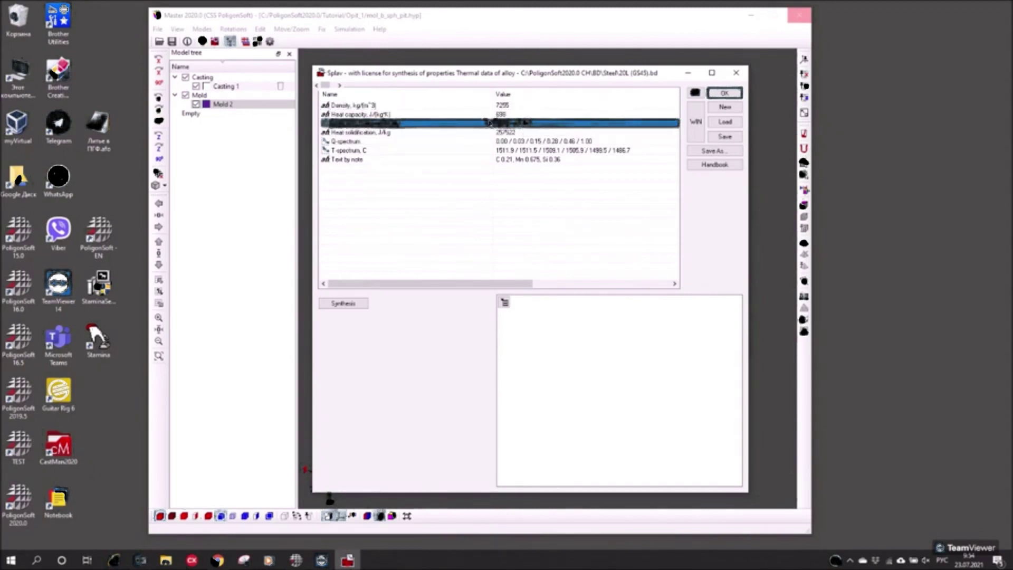
pyautogui.doubleClick(511, 125)
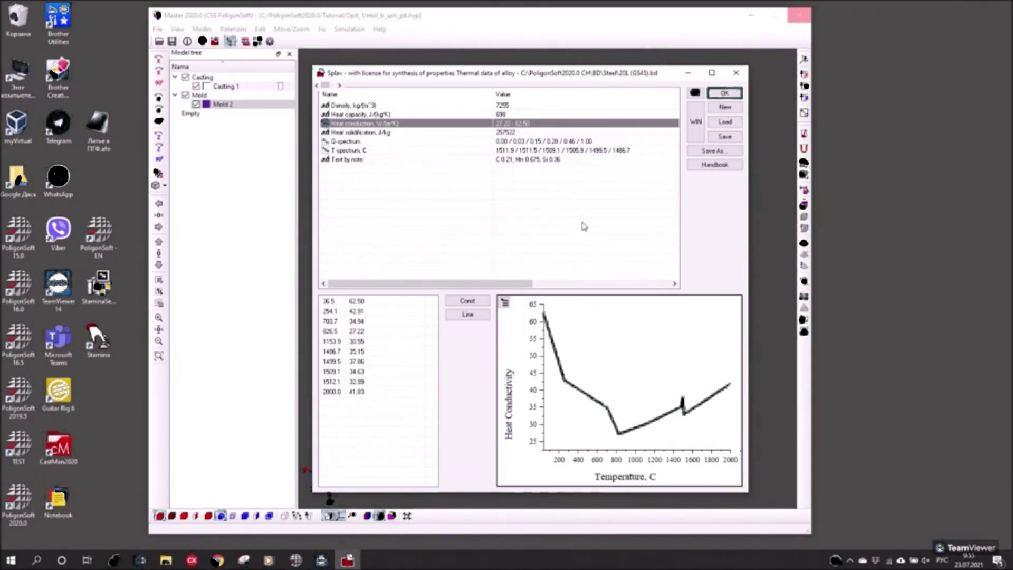
# Examine the alloy's solidification heat and its Q-spectrum and T-spectrum data with the graph, and close the property editor.
pyautogui.click(355, 132)
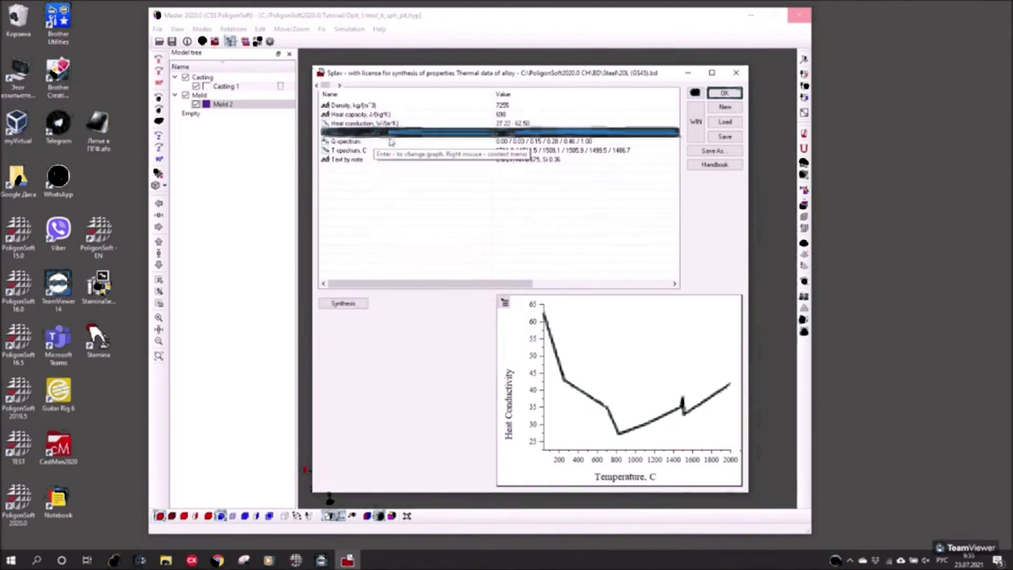
pyautogui.click(533, 141)
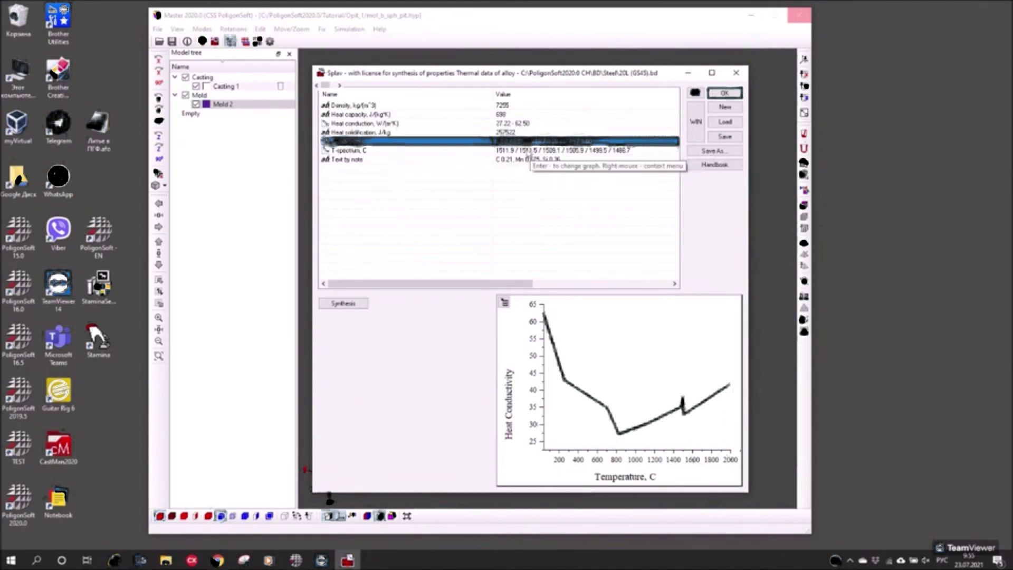
pyautogui.press('Return')
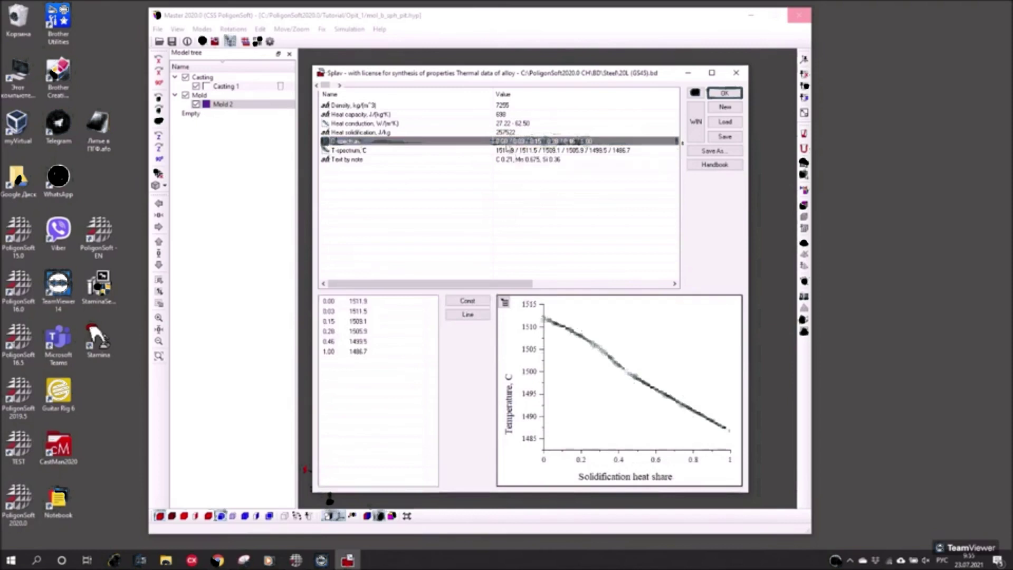
pyautogui.click(540, 151)
pyautogui.click(538, 141)
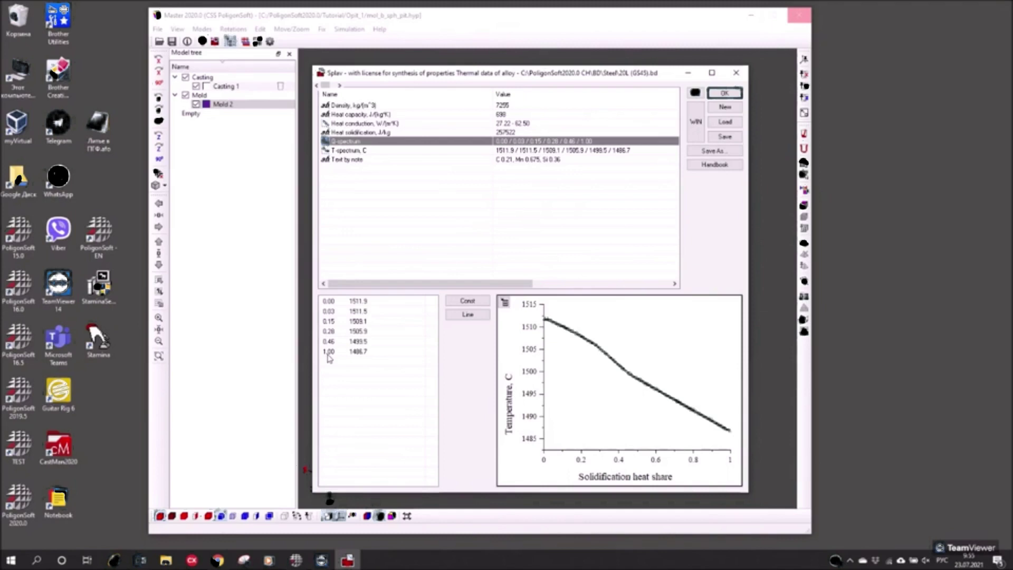
pyautogui.click(737, 73)
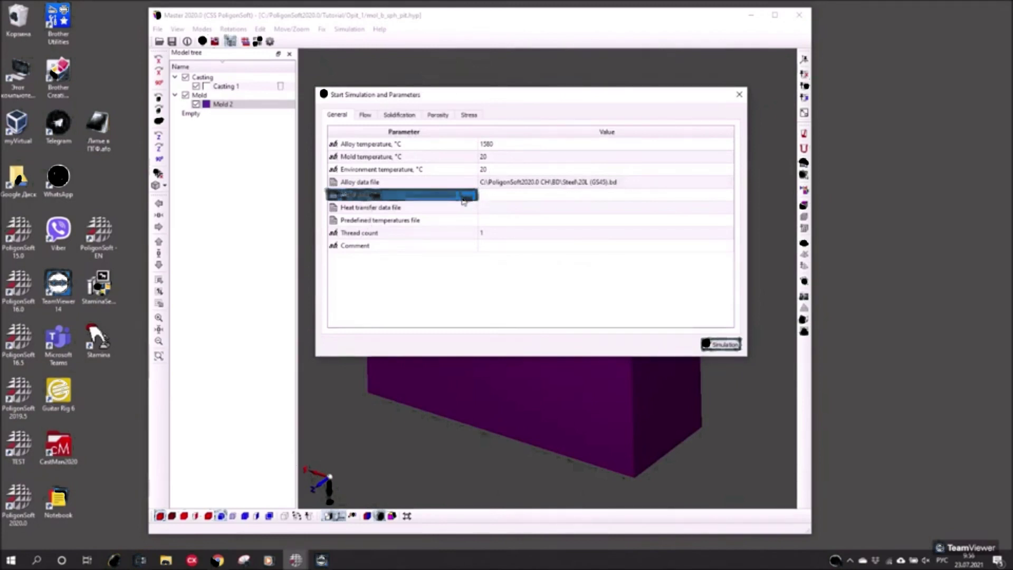
# Assign Sand Casting.bdf from the BD folder of PoligonSoft2020.0 CH as the mold data file.
pyautogui.moveTo(422, 210)
pyautogui.mouseDown()
pyautogui.moveTo(418, 222)
pyautogui.moveTo(432, 217)
pyautogui.mouseUp()
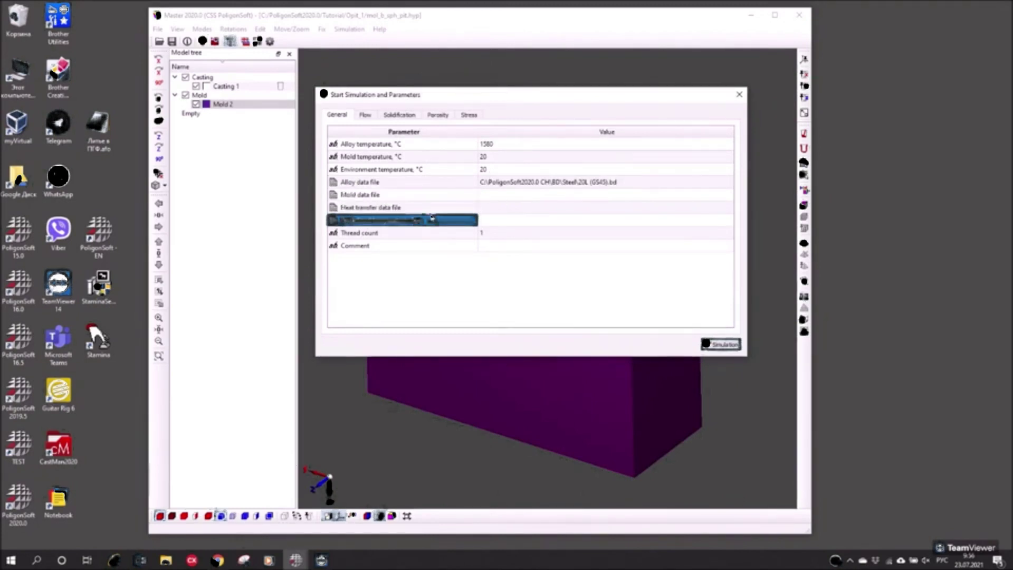
pyautogui.click(422, 196)
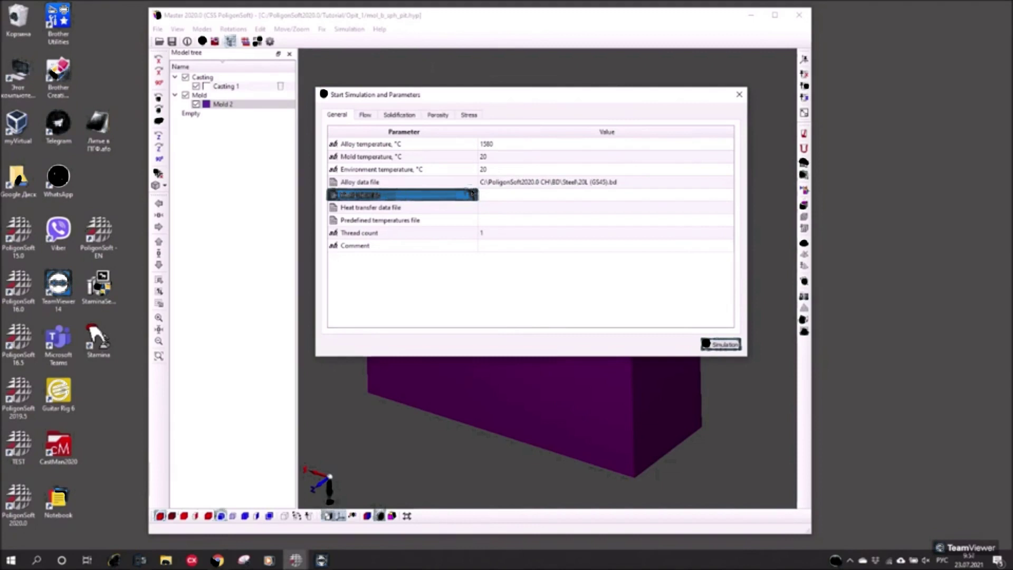
pyautogui.click(583, 196)
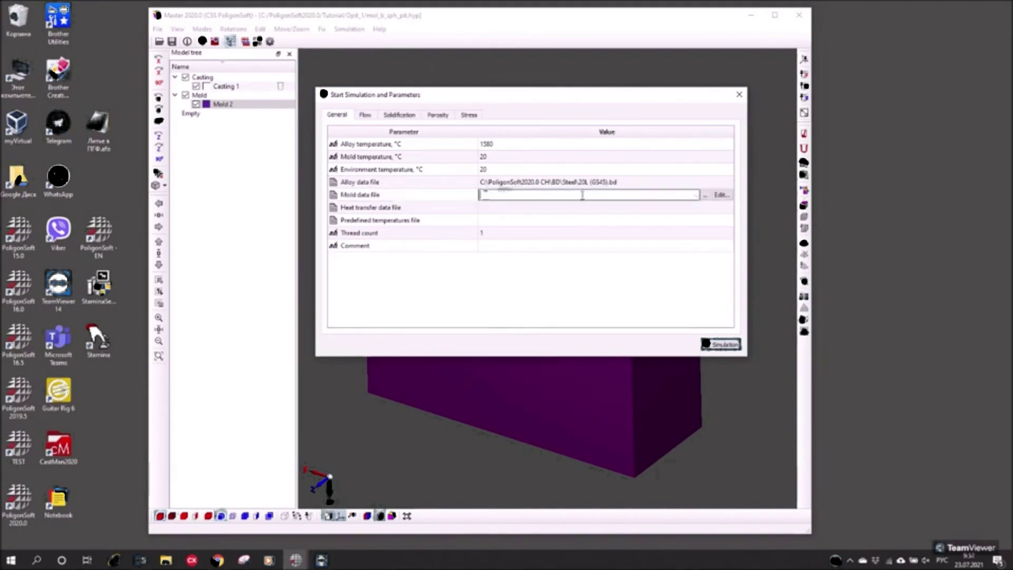
pyautogui.click(705, 195)
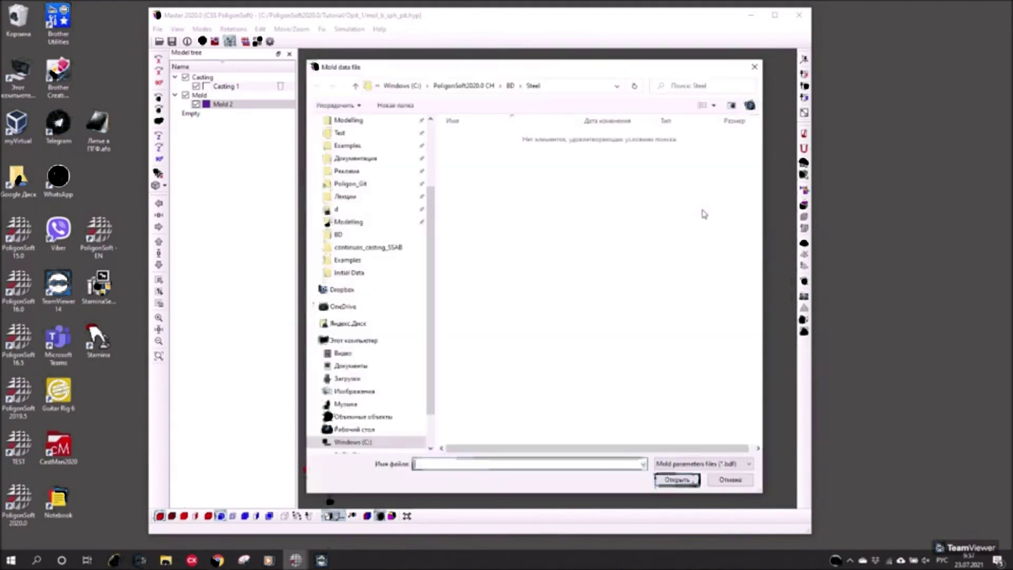
pyautogui.click(511, 88)
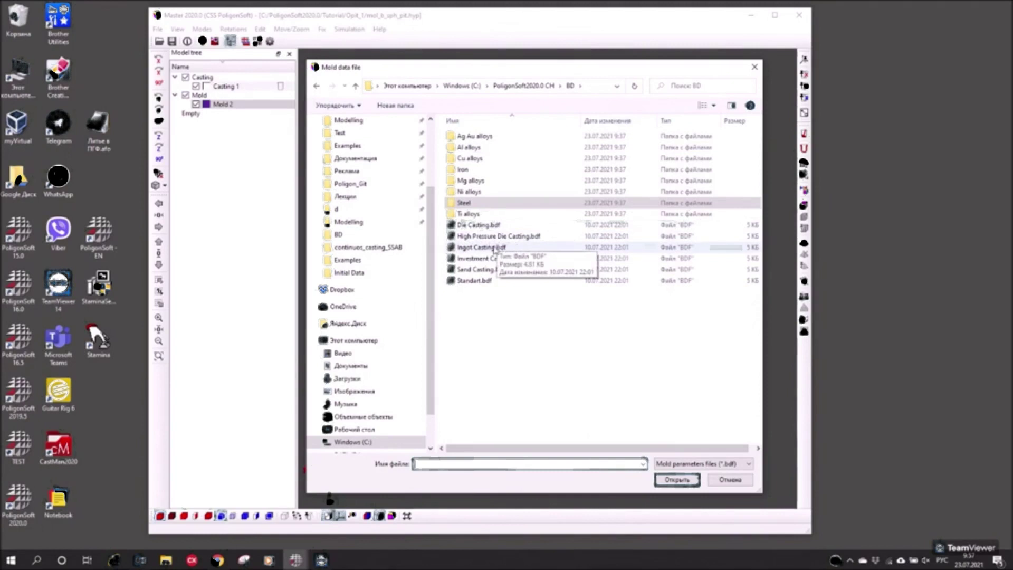
pyautogui.click(478, 269)
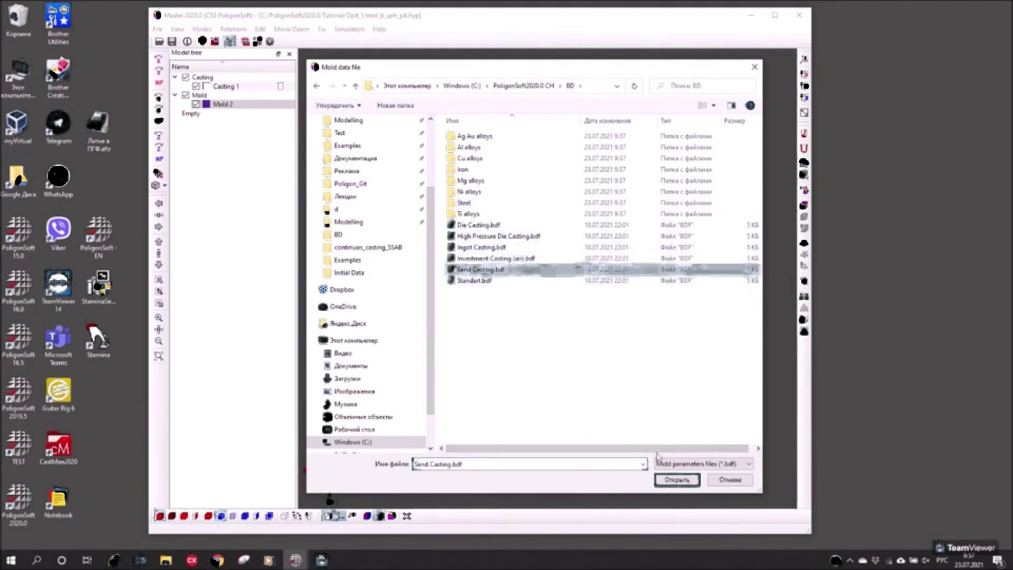
pyautogui.click(677, 480)
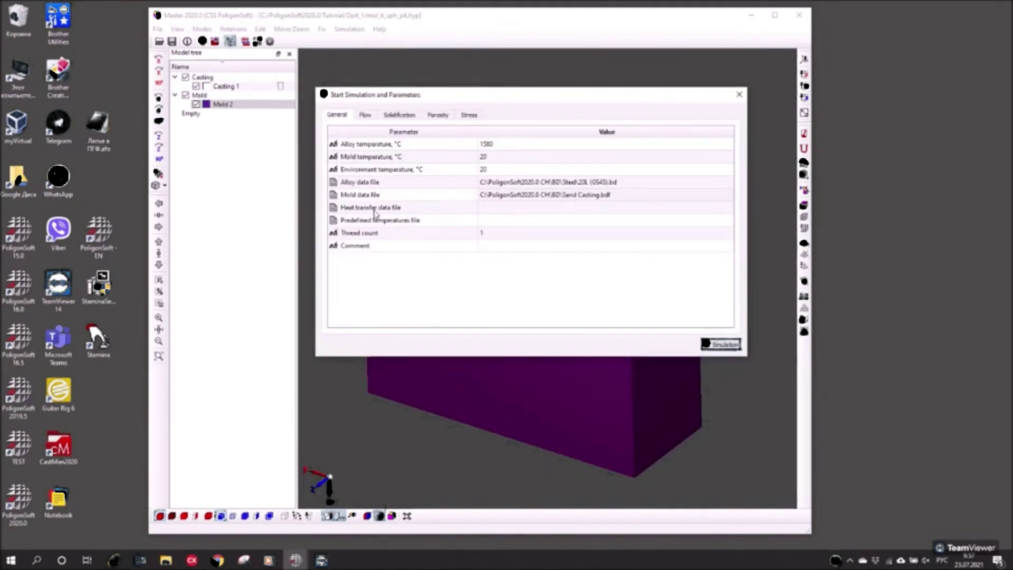
# Assign Sand Casting.afo from the BD folder as the heat transfer data file.
pyautogui.click(499, 208)
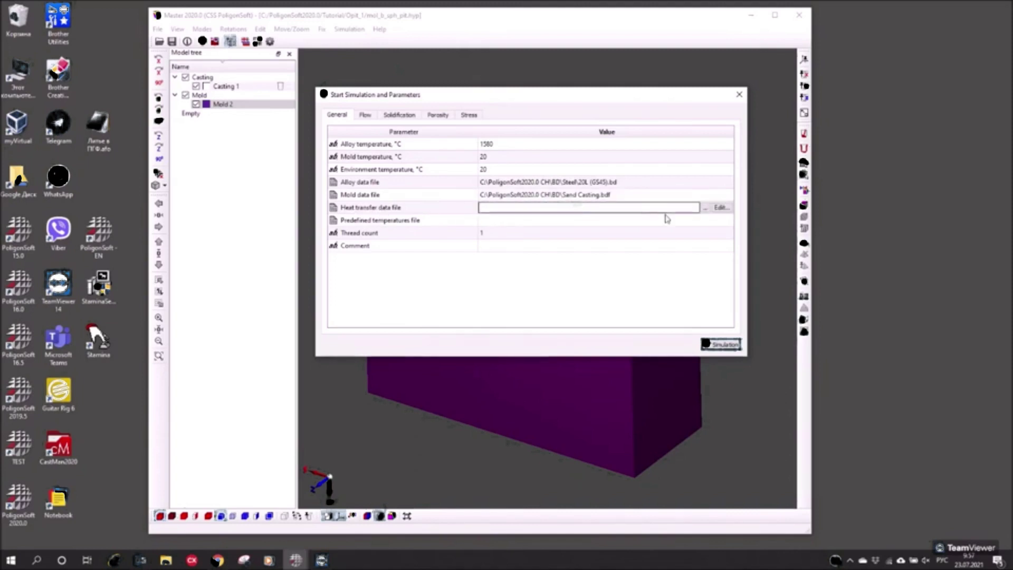
pyautogui.click(705, 208)
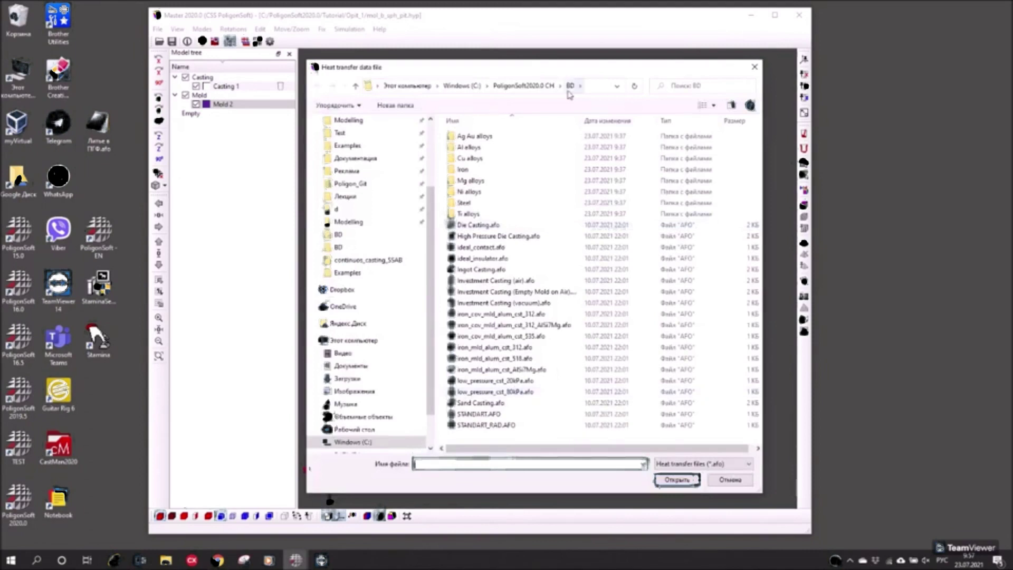
pyautogui.click(481, 403)
pyautogui.click(677, 479)
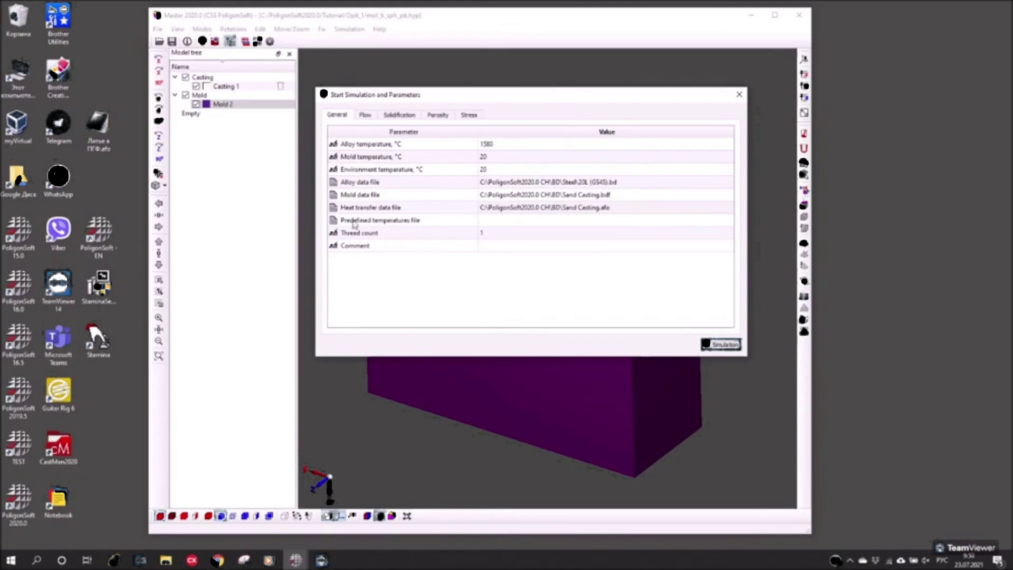
# Look at the predefined temperatures files available in the BD folder and close the file browser without choosing one.
pyautogui.click(509, 224)
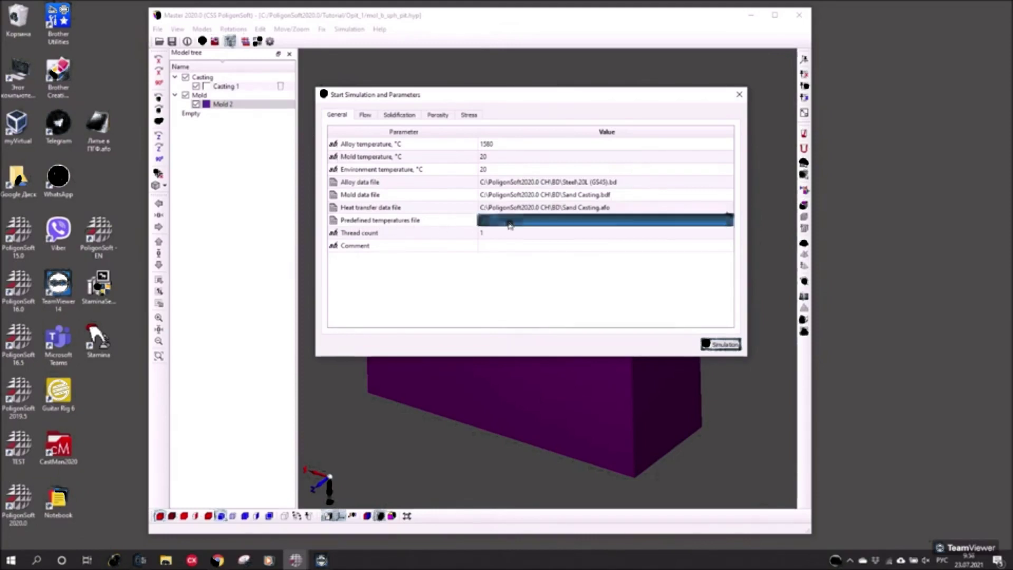
pyautogui.click(706, 222)
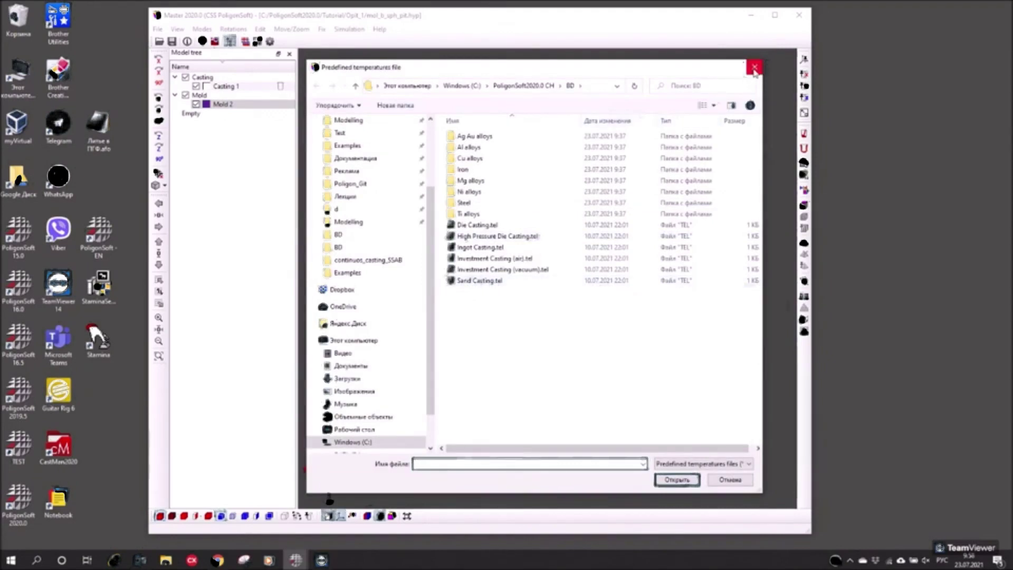
pyautogui.click(755, 68)
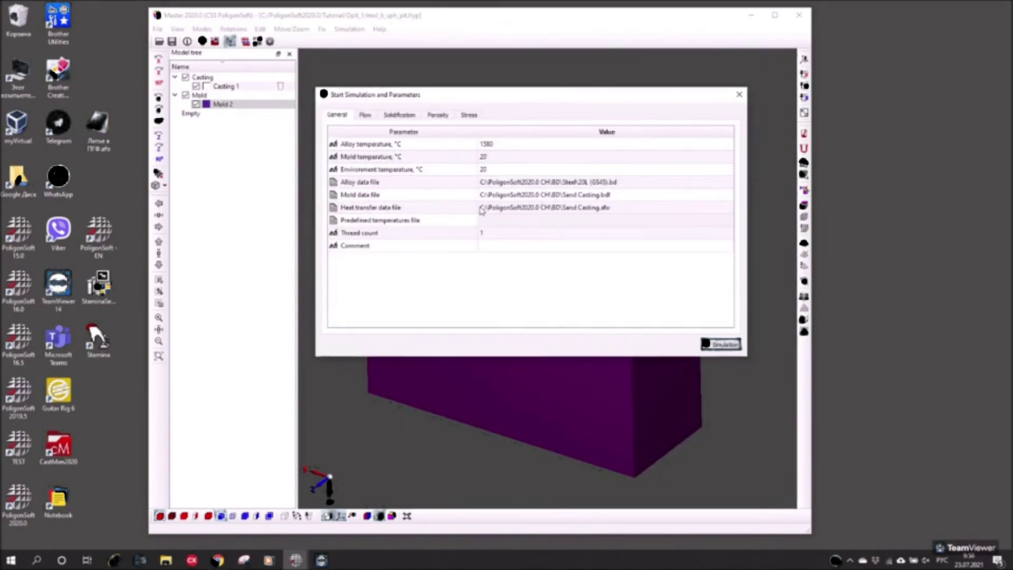
# Open the assigned mold data file in the Splav property editor, widen the editor window and enlarge the Name column.
pyautogui.click(623, 196)
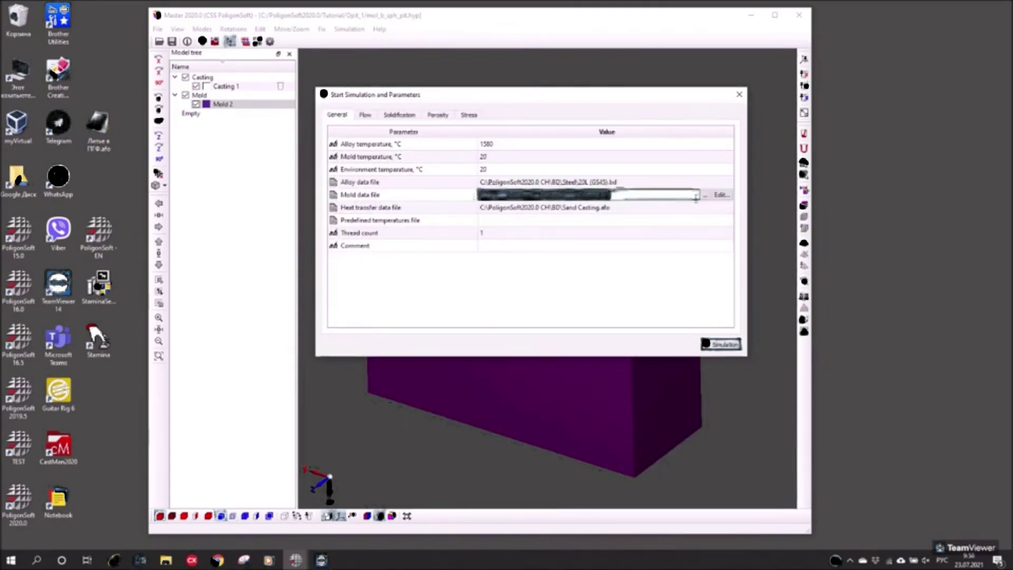
pyautogui.click(722, 195)
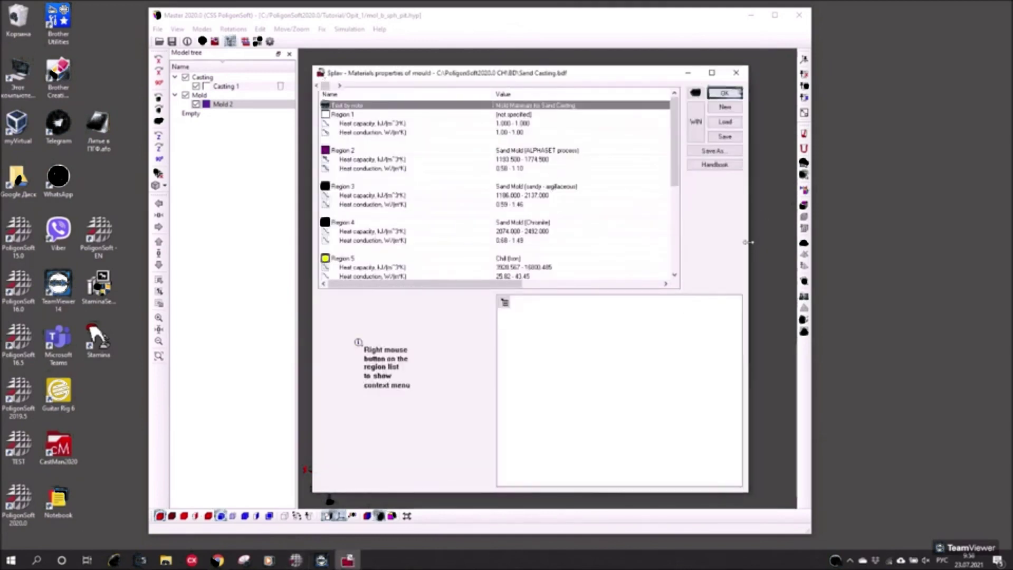
pyautogui.moveTo(749, 243); pyautogui.dragTo(876, 258)
pyautogui.moveTo(313, 116); pyautogui.dragTo(281, 106)
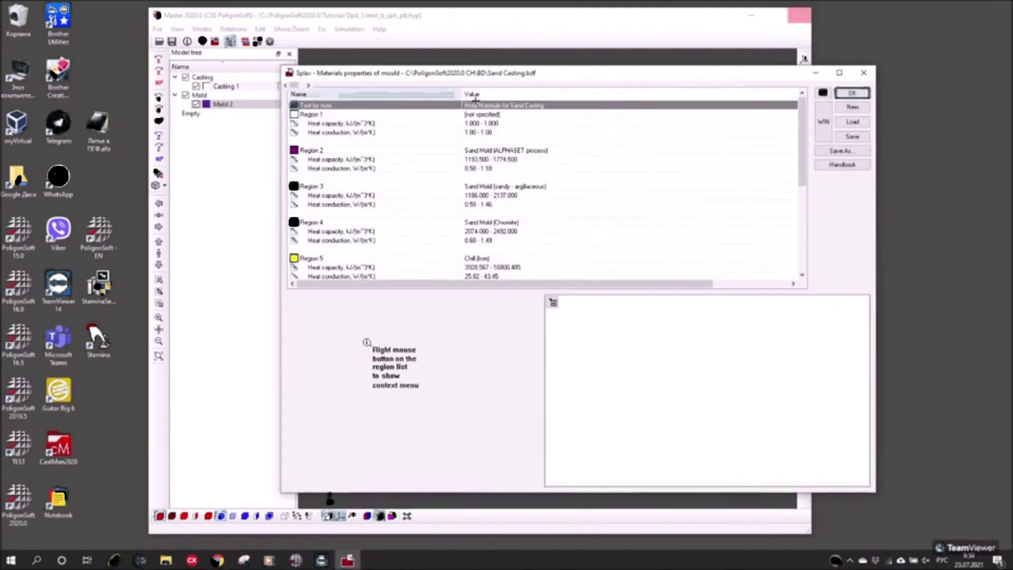
pyautogui.moveTo(463, 95); pyautogui.dragTo(512, 95)
# Survey the mold file's full region list, and check the file note and the materials assigned to Regions 1, 2 and 3.
pyautogui.scroll(-6, 326, 245)
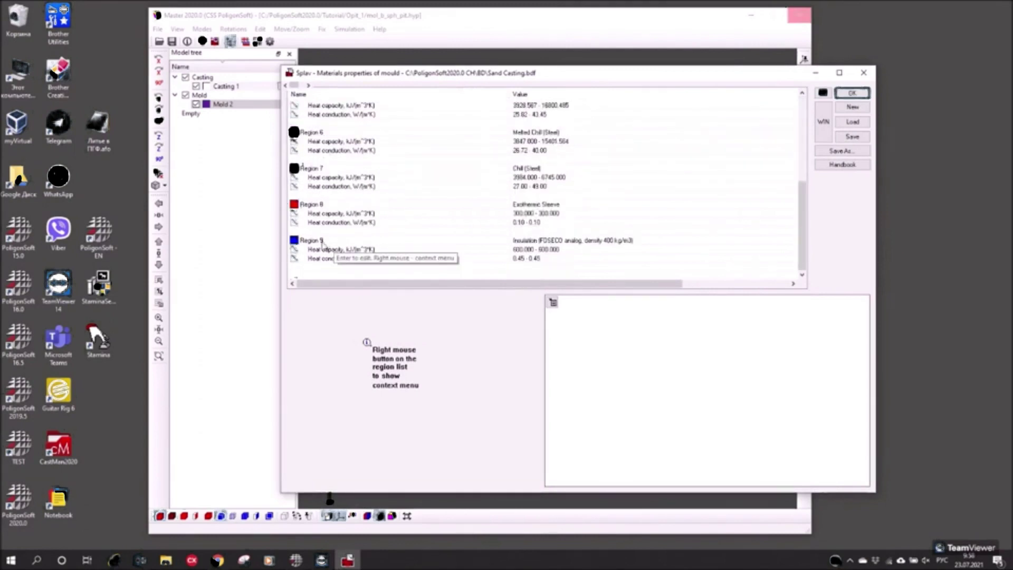
pyautogui.click(323, 244)
pyautogui.scroll(6, 338, 188)
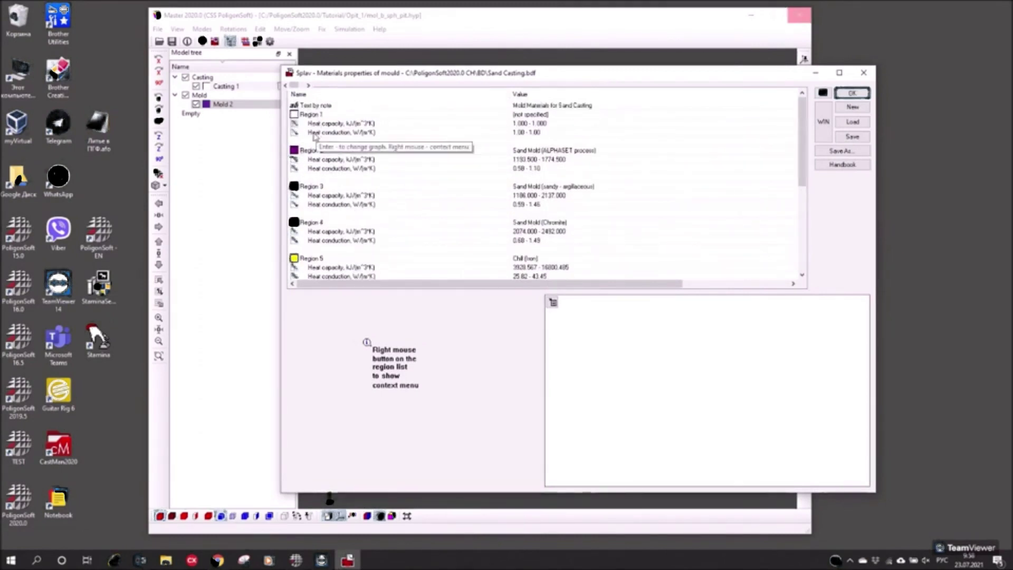
pyautogui.click(523, 108)
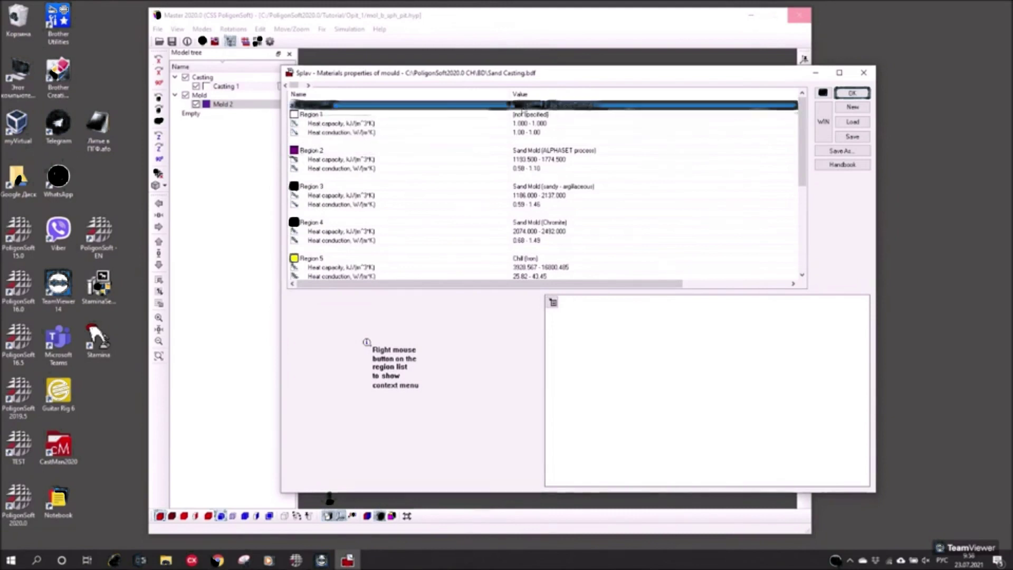
pyautogui.click(531, 116)
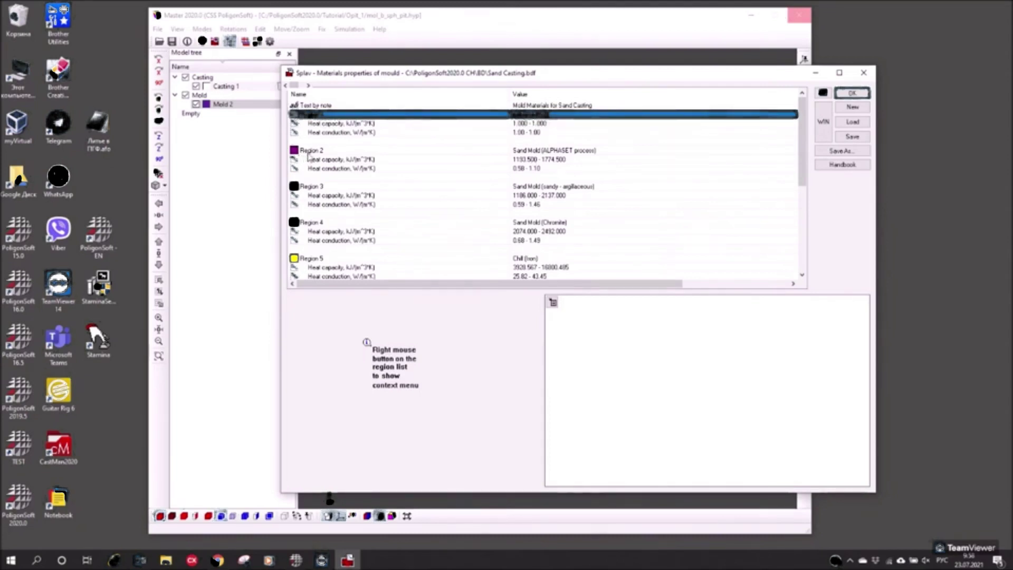
pyautogui.click(519, 152)
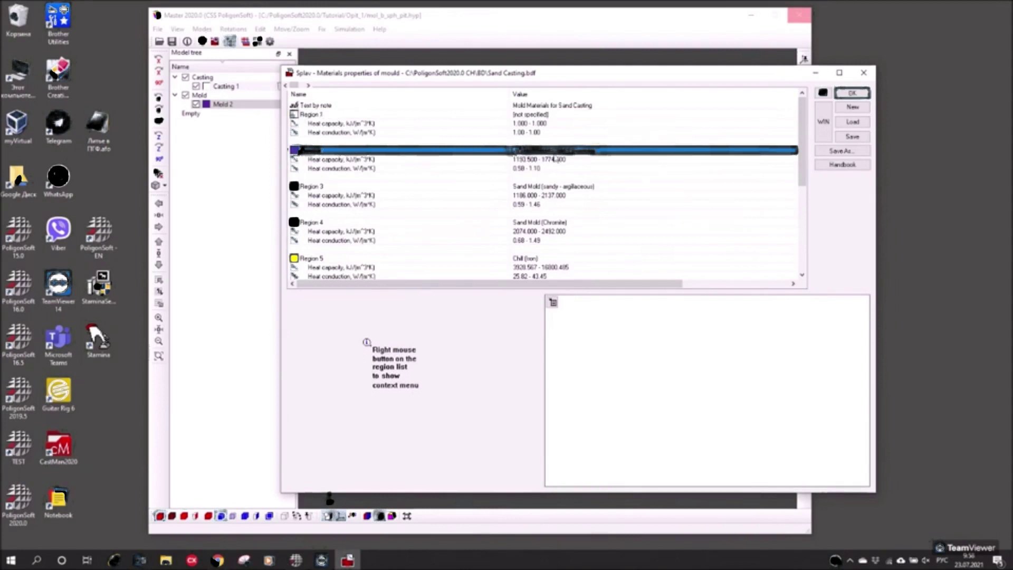
pyautogui.click(522, 187)
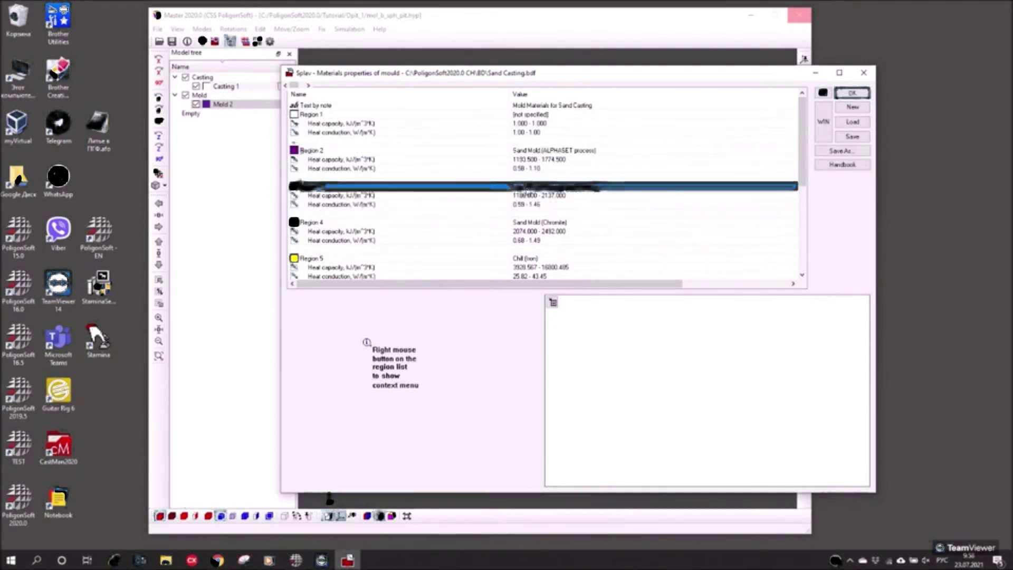
# Check the materials assigned to Regions 4, 5, 6 and 7 in the mold file.
pyautogui.scroll(-1, 564, 205)
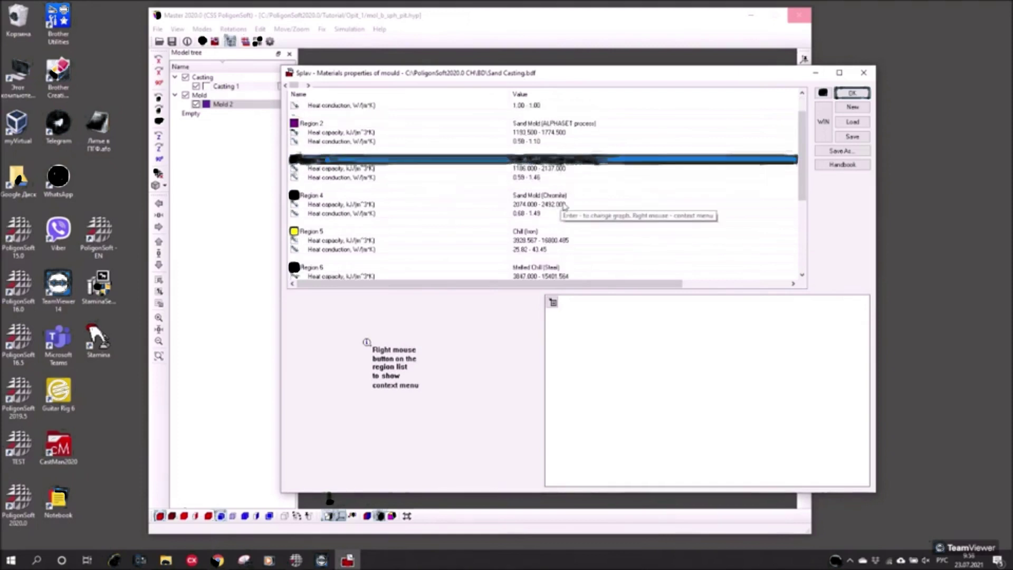
pyautogui.click(565, 198)
pyautogui.scroll(-2, 528, 198)
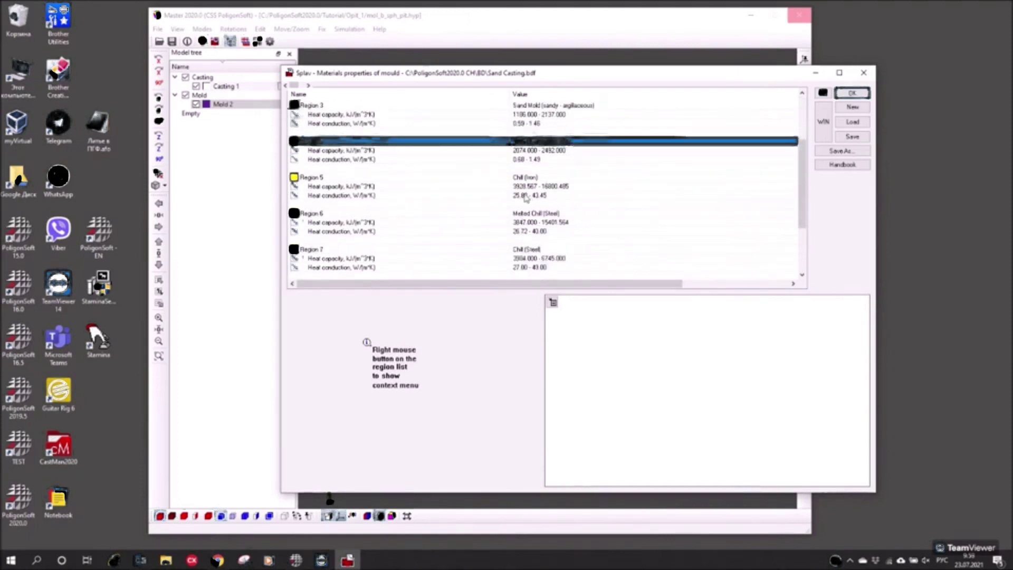
pyautogui.click(526, 179)
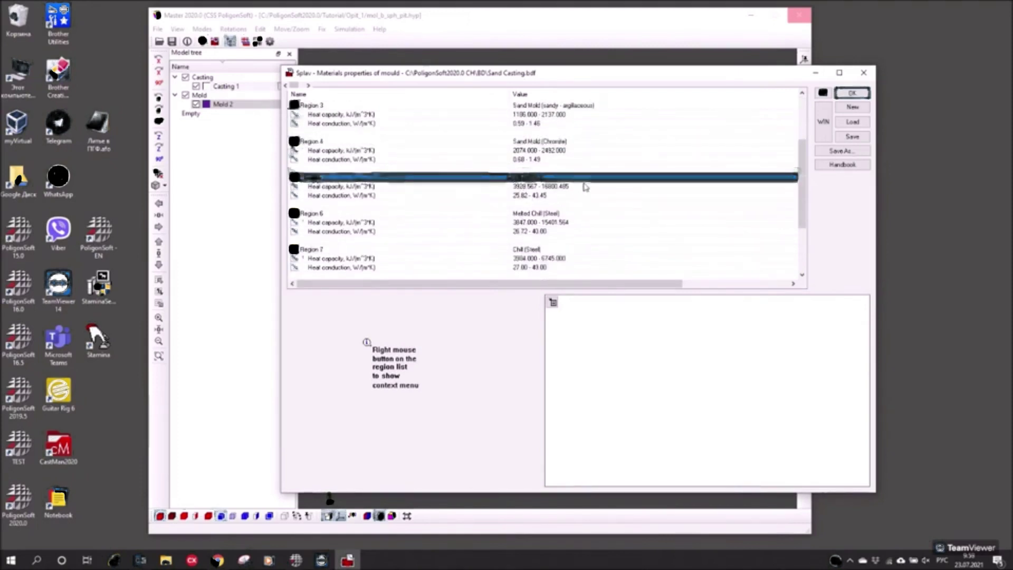
pyautogui.click(532, 214)
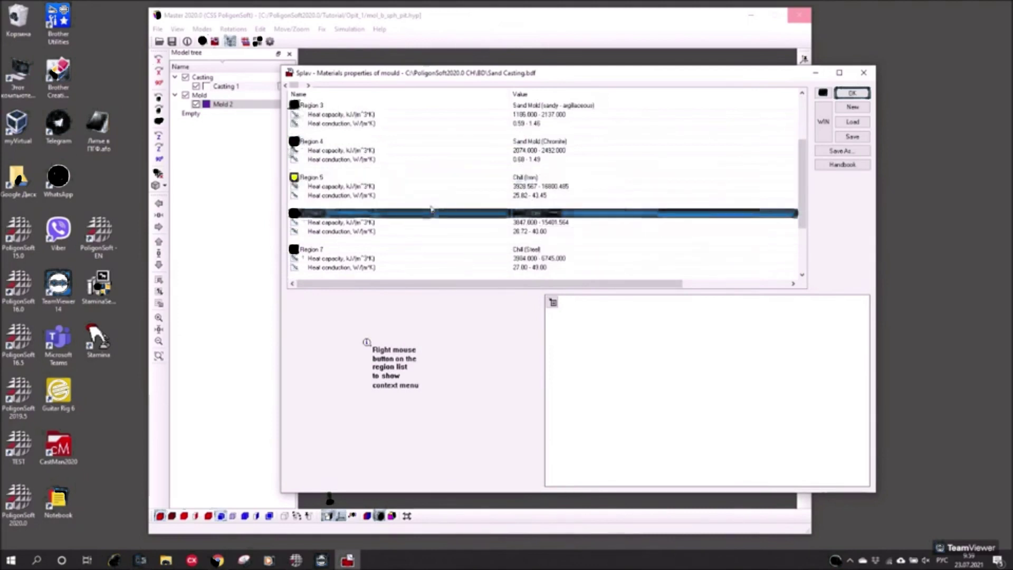
pyautogui.scroll(-1, 528, 221)
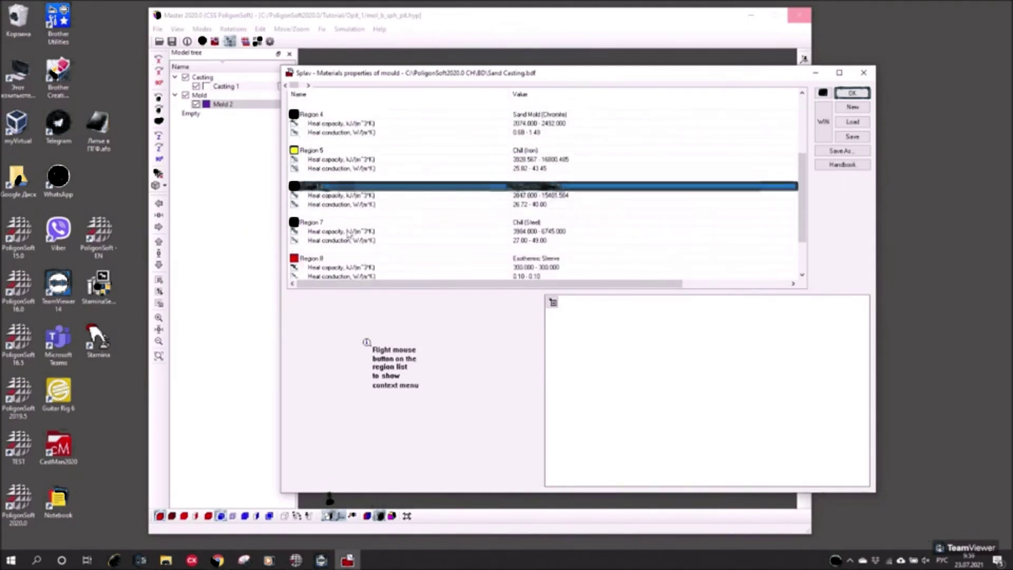
pyautogui.click(516, 232)
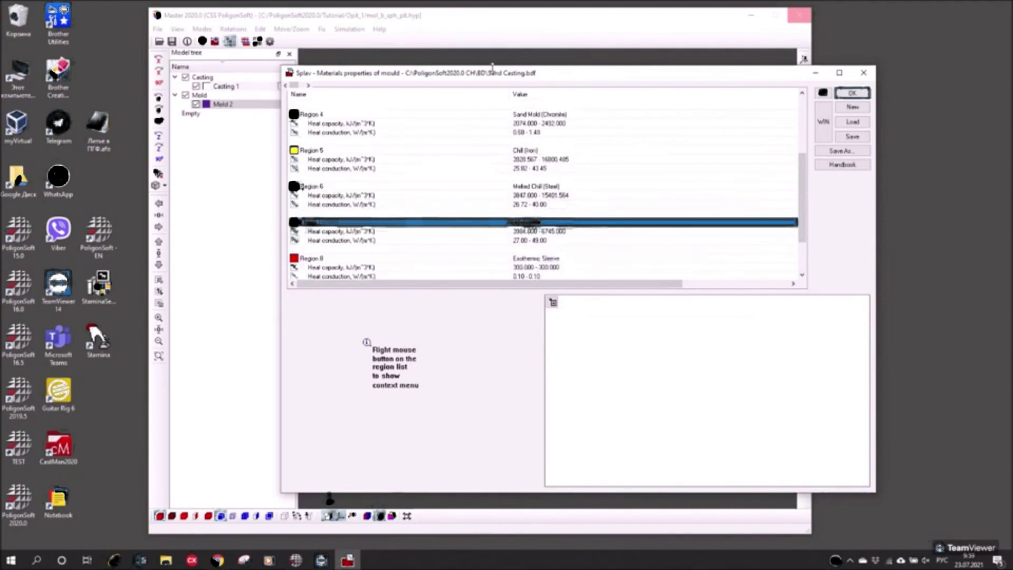
# Enlarge the property editor and view the heat capacity and heat conduction tables and graphs of Region 6, Melted Chill (Steel).
pyautogui.moveTo(492, 67); pyautogui.dragTo(492, 25)
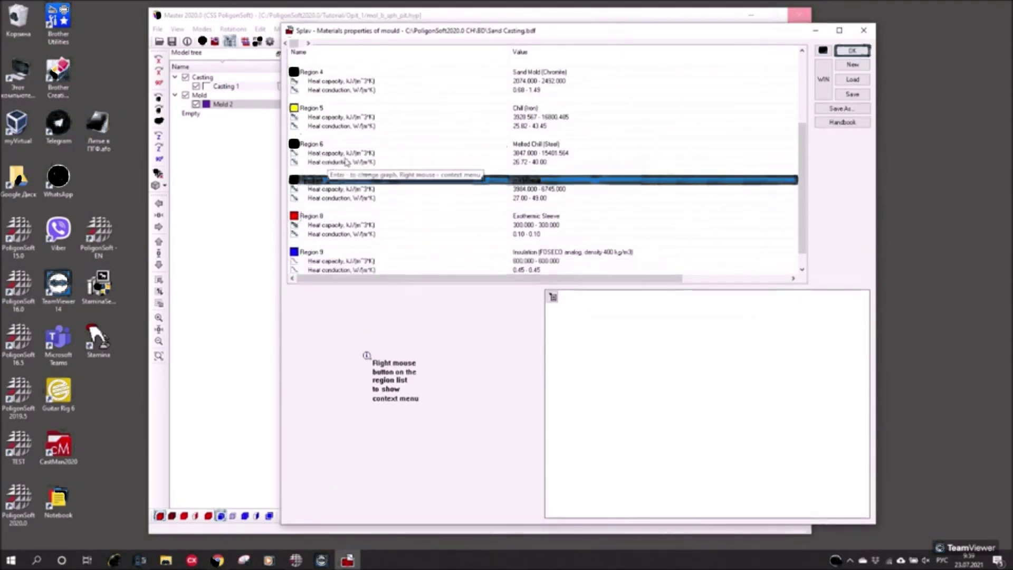
pyautogui.click(549, 153)
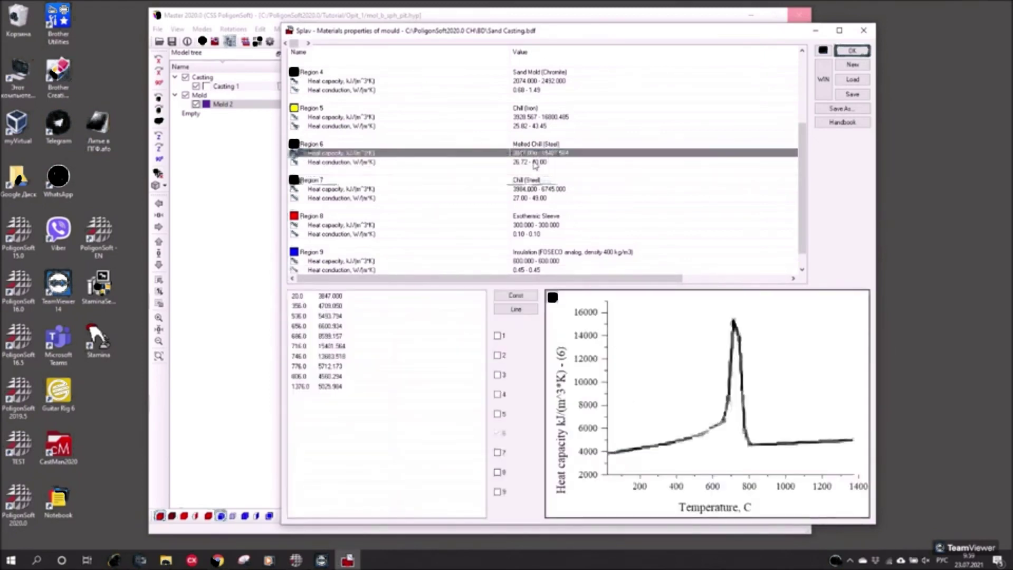
pyautogui.click(536, 163)
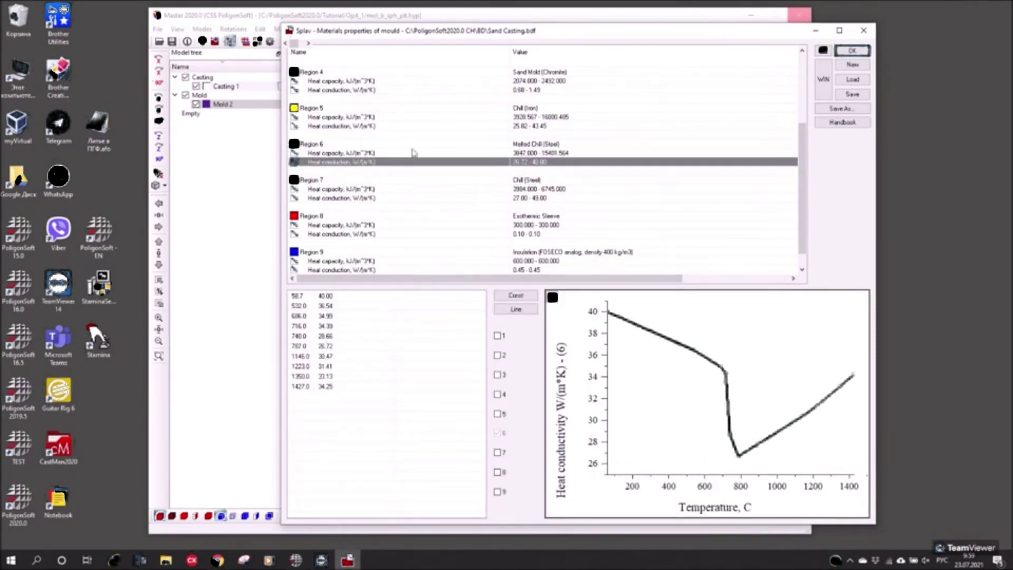
# Load the material "Insulation Sleeve FOSECO, the apparent density is not less than 400 kg/m**3" from the base into Region 6.
pyautogui.scroll(1, 296, 162)
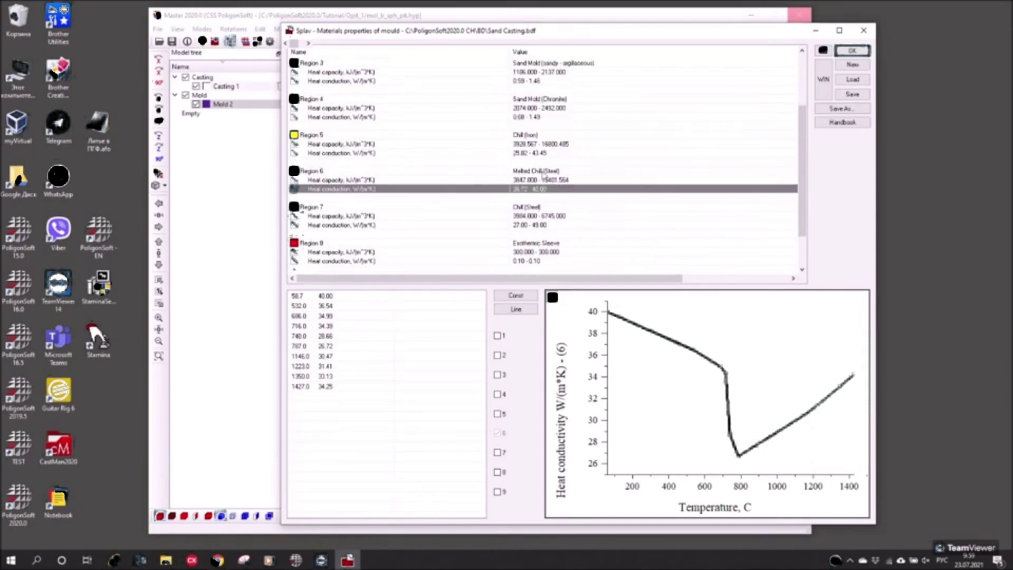
pyautogui.click(563, 172)
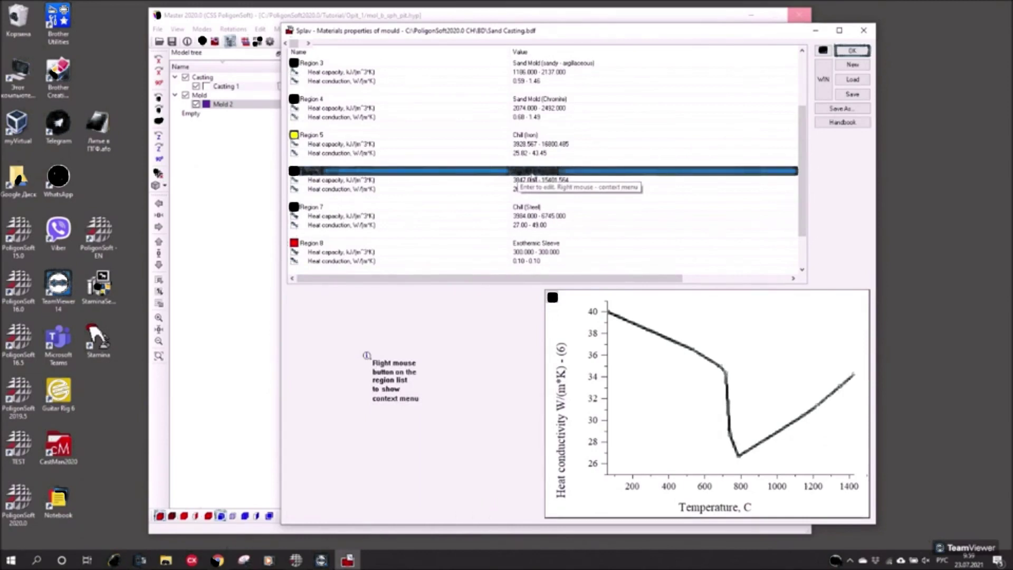
pyautogui.rightClick(528, 173)
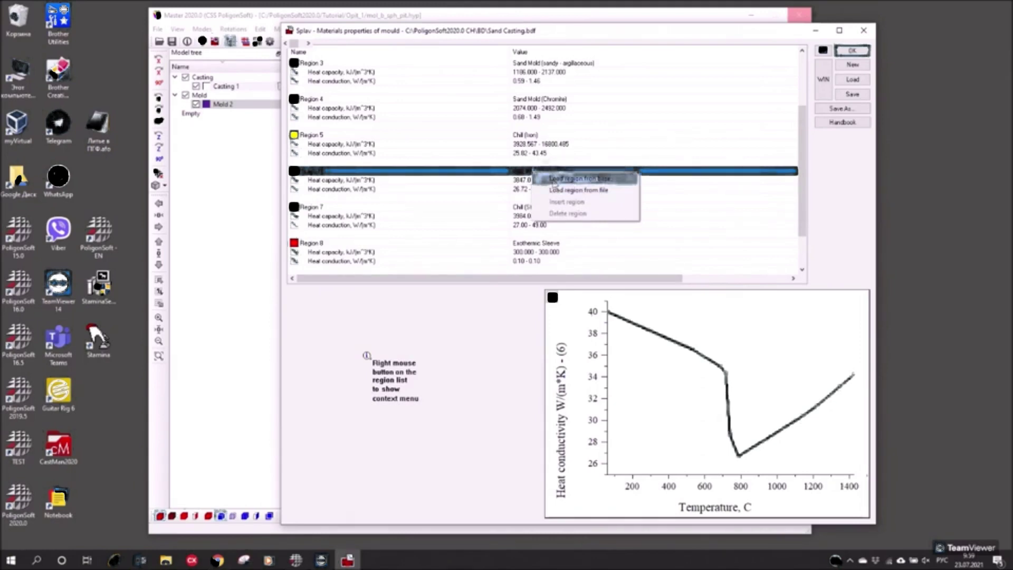
pyautogui.click(554, 181)
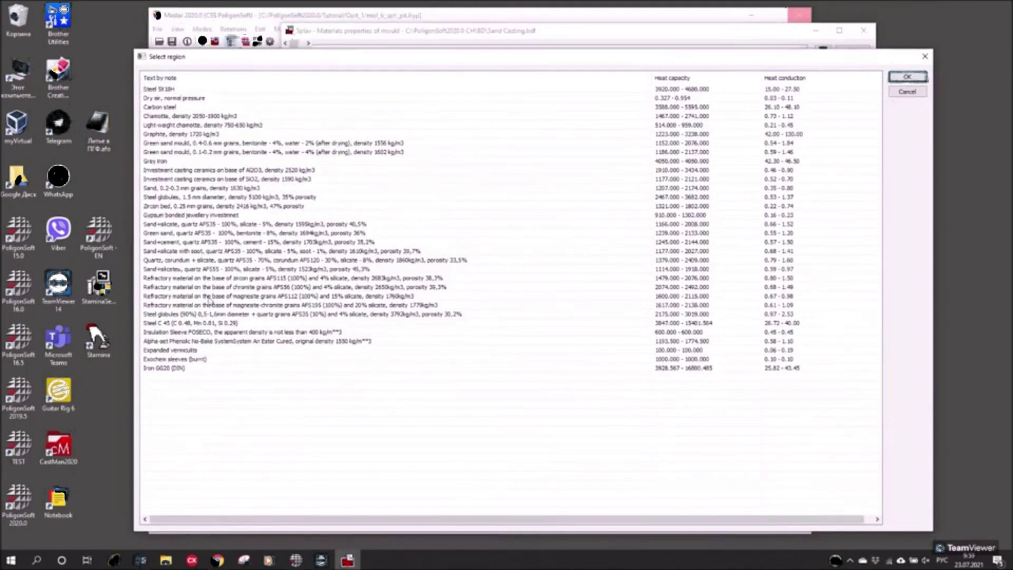
pyautogui.click(194, 335)
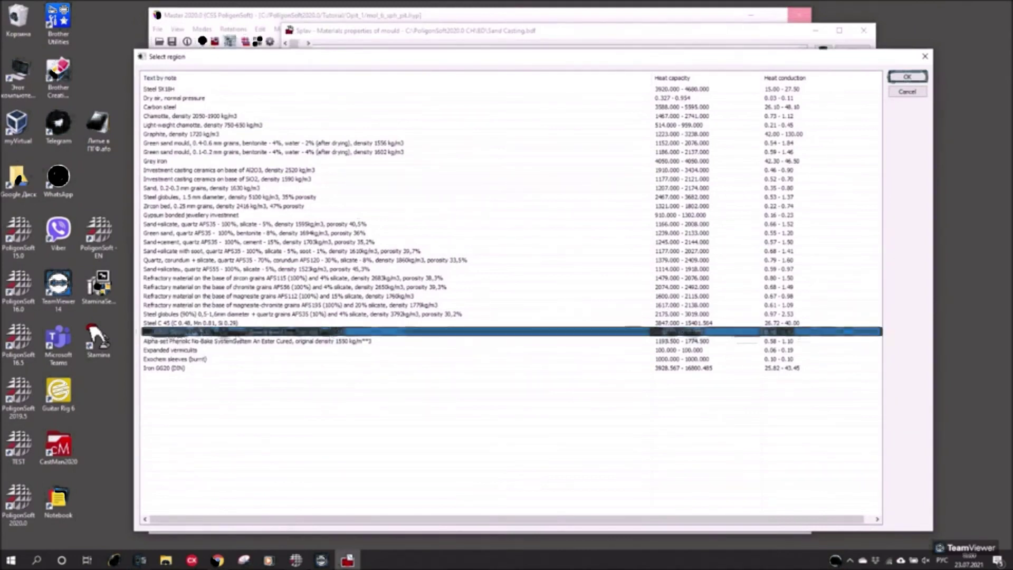
pyautogui.click(908, 77)
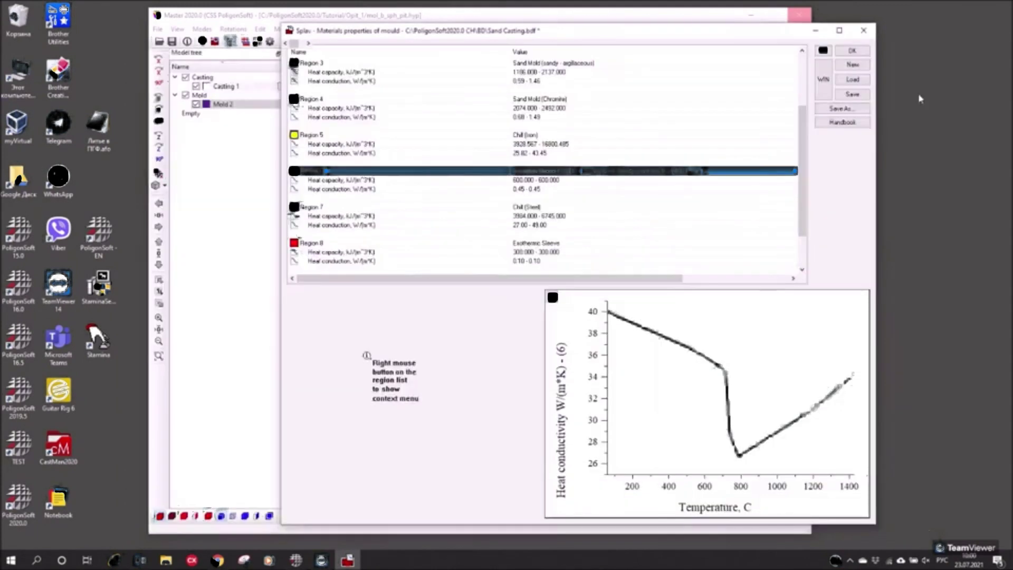
pyautogui.click(524, 183)
pyautogui.click(524, 182)
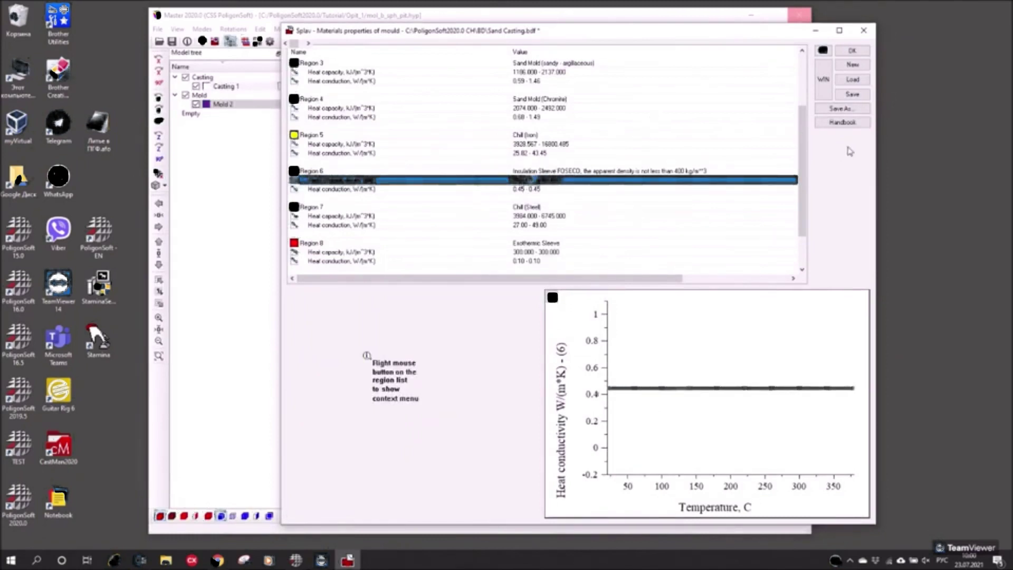
pyautogui.click(857, 109)
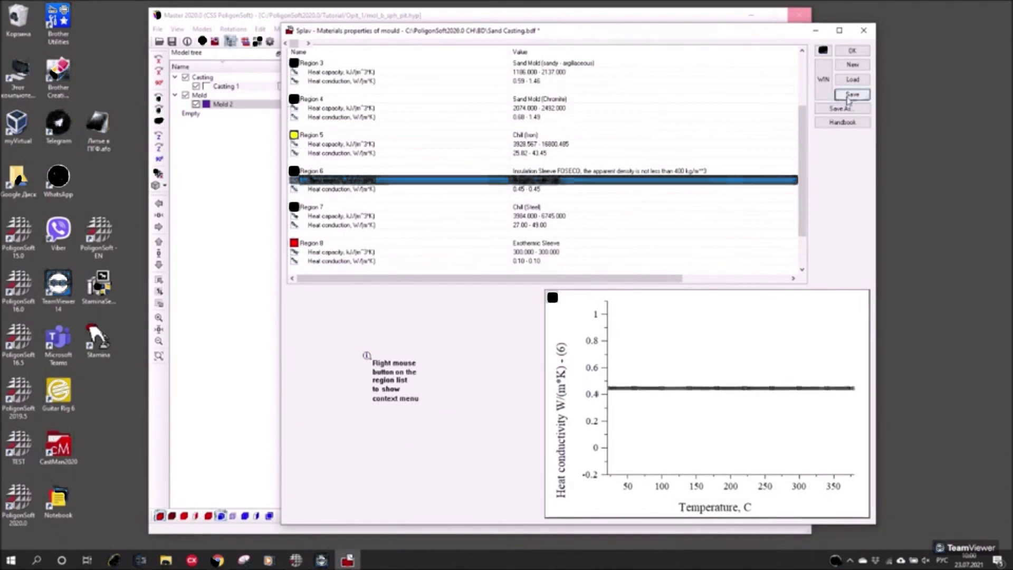
pyautogui.click(851, 96)
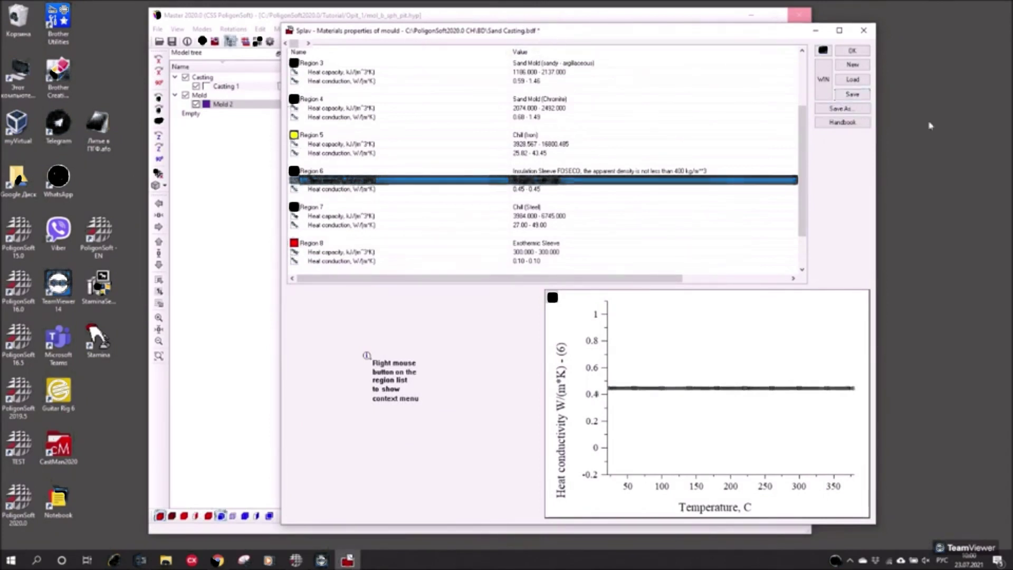
pyautogui.rightClick(570, 187)
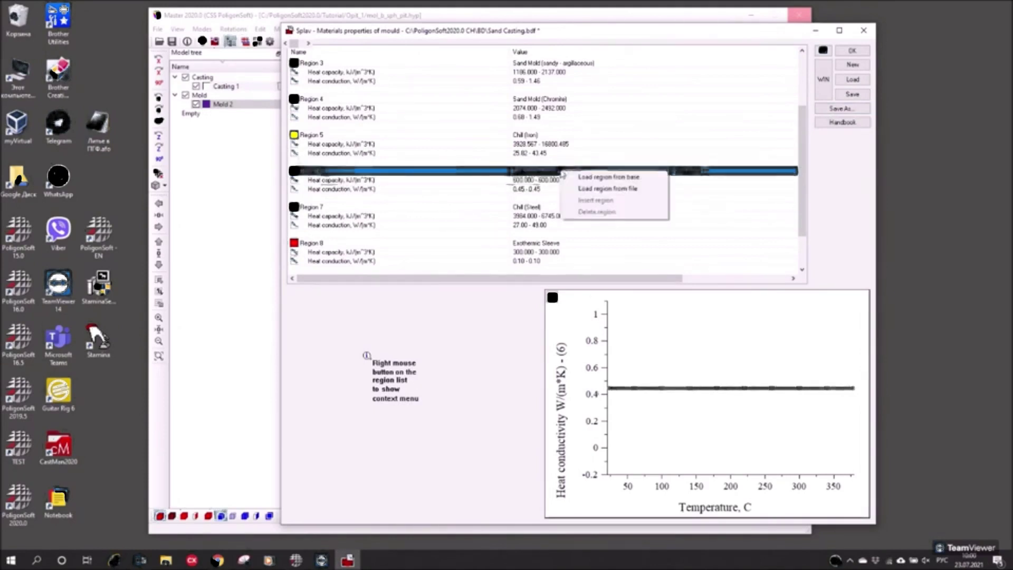
pyautogui.click(572, 178)
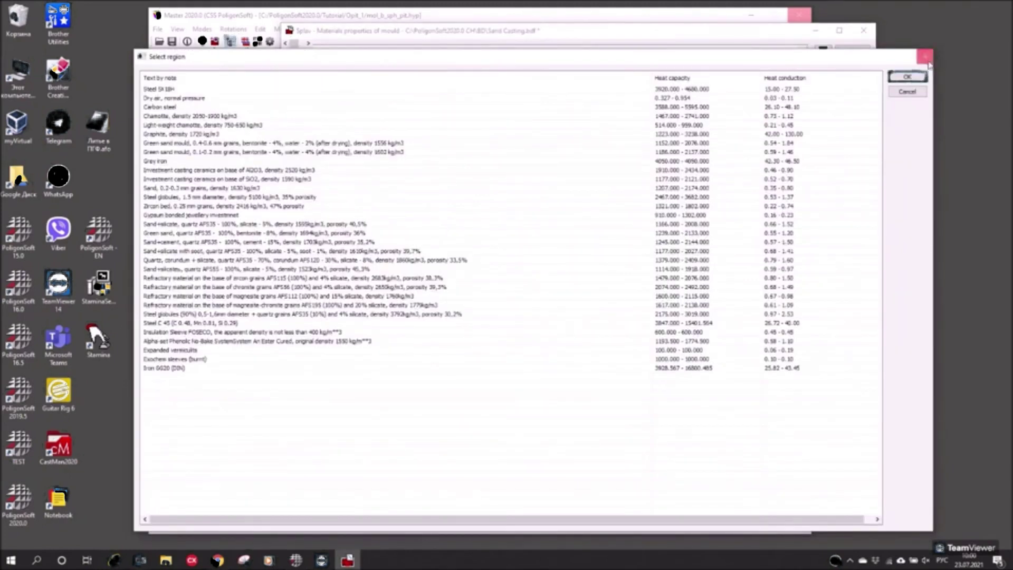
pyautogui.click(926, 57)
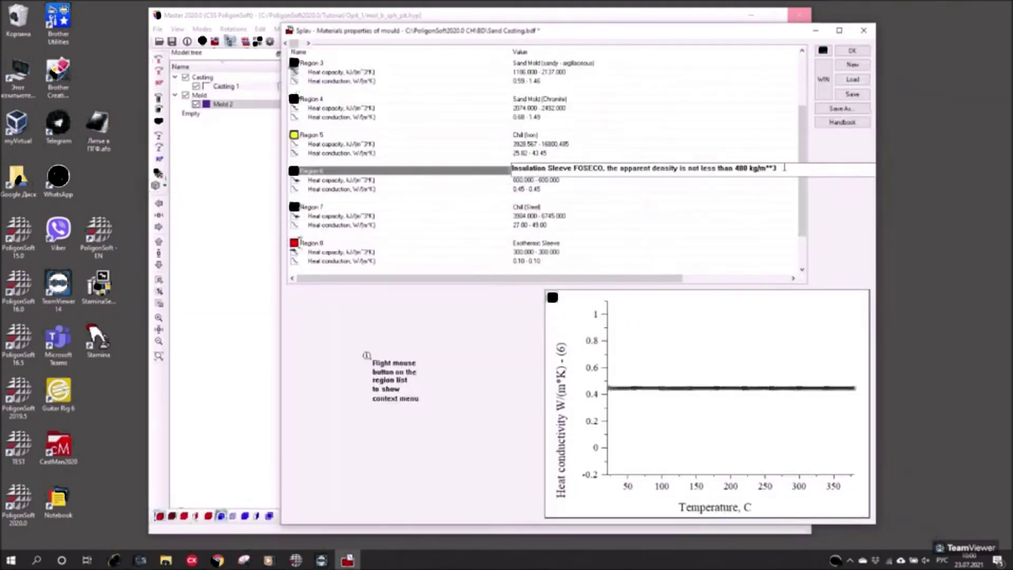
# Rename the Region 6 material as "Your name".
pyautogui.moveTo(785, 167); pyautogui.dragTo(511, 167)
pyautogui.write('шты')
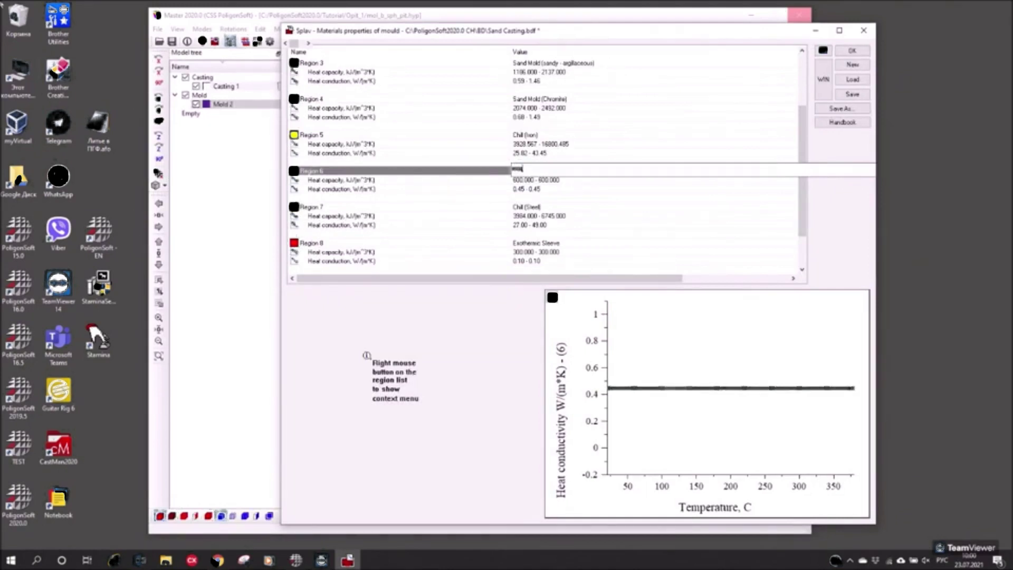
pyautogui.write('y')
pyautogui.press('BackSpace')
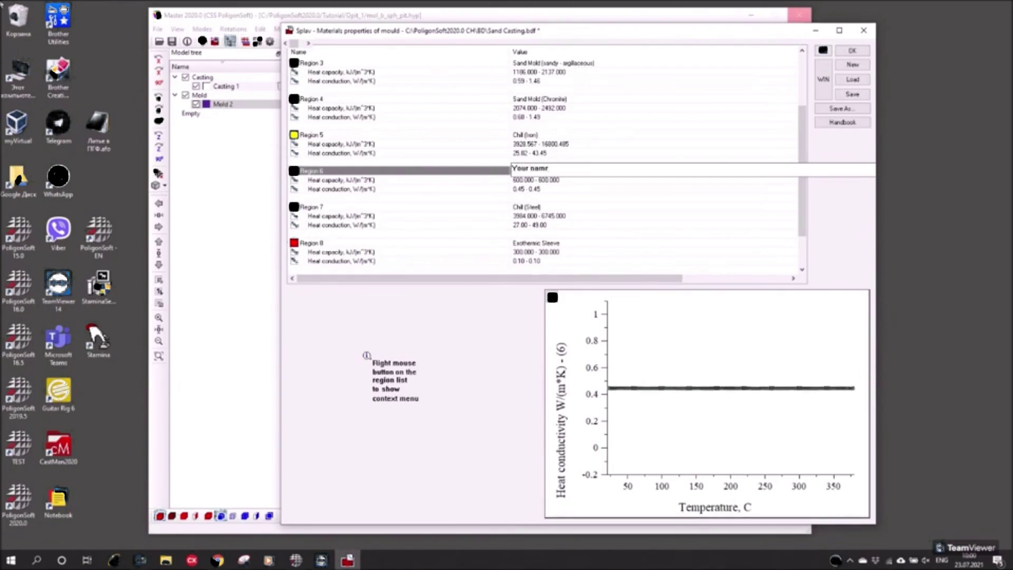
pyautogui.press('Return')
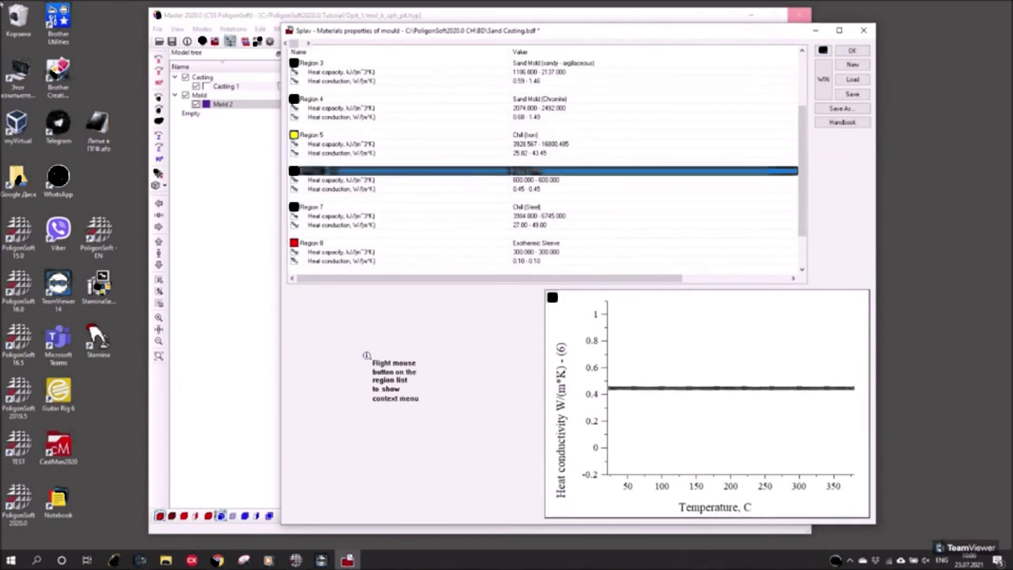
# Open Region 6's heat capacity table and set the value at 20 °C to 100.
pyautogui.click(544, 181)
pyautogui.click(327, 298)
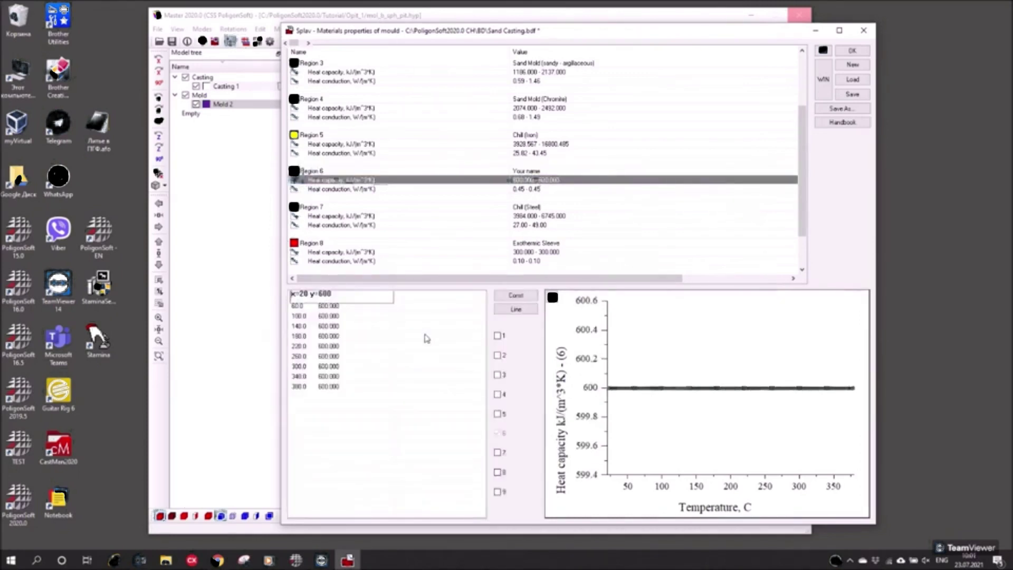
pyautogui.click(319, 309)
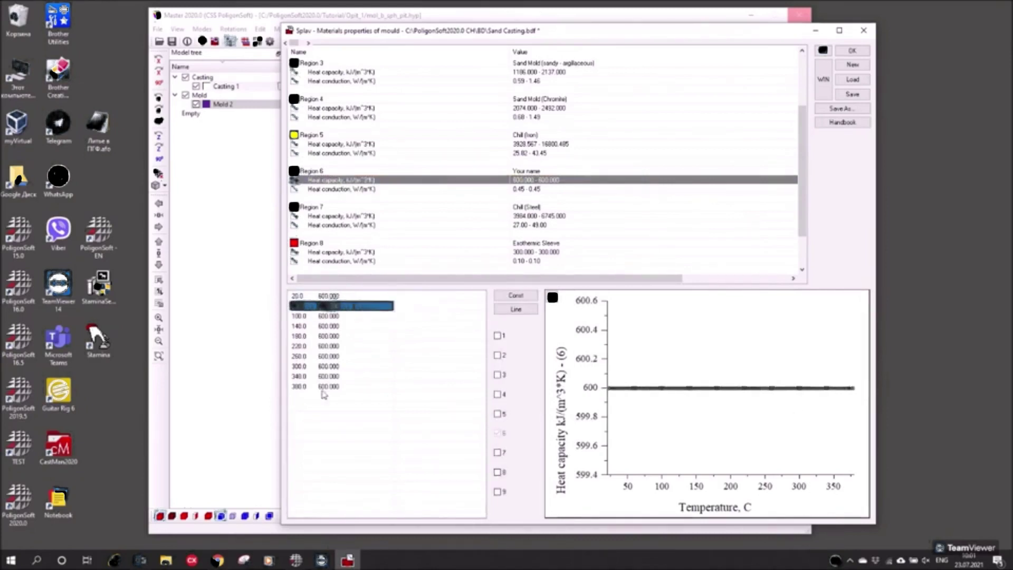
pyautogui.click(322, 296)
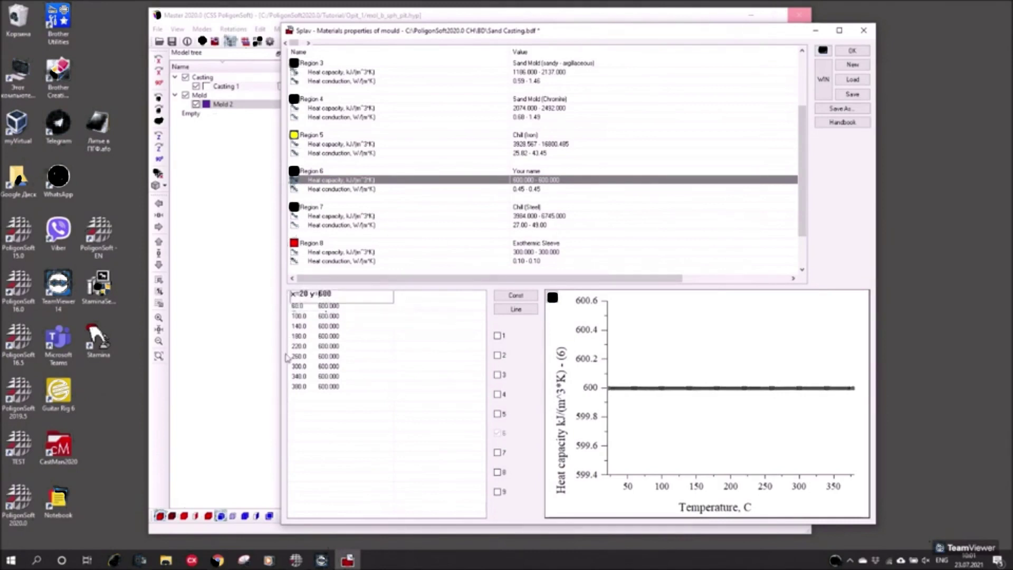
pyautogui.press('Return')
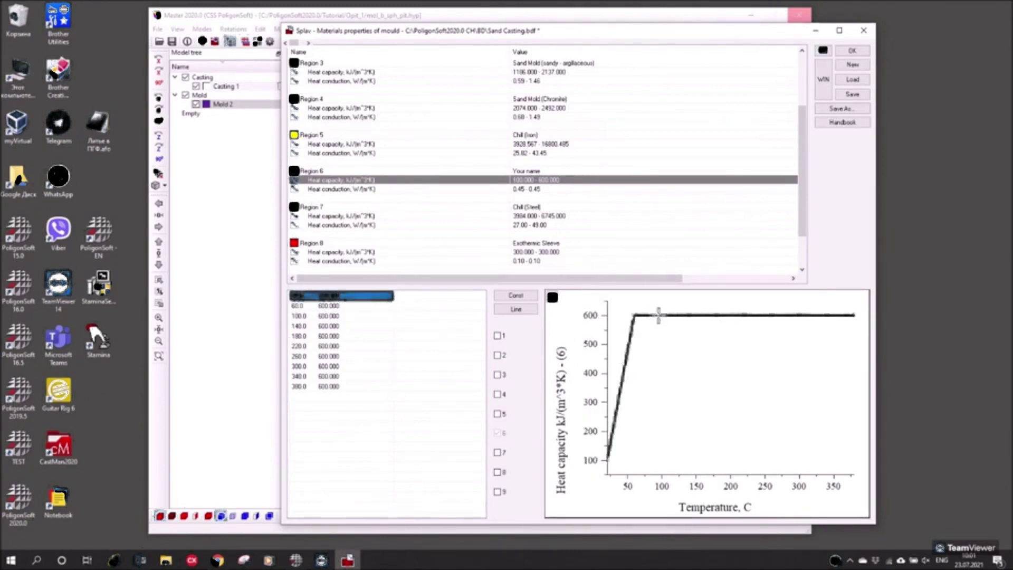
# Reshape Region 6's heat capacity curve by moving graph points to about 390 at 79 °C, 417 at 126 °C and 521 at 174 °C.
pyautogui.click(663, 316)
pyautogui.moveTo(663, 316); pyautogui.dragTo(680, 368)
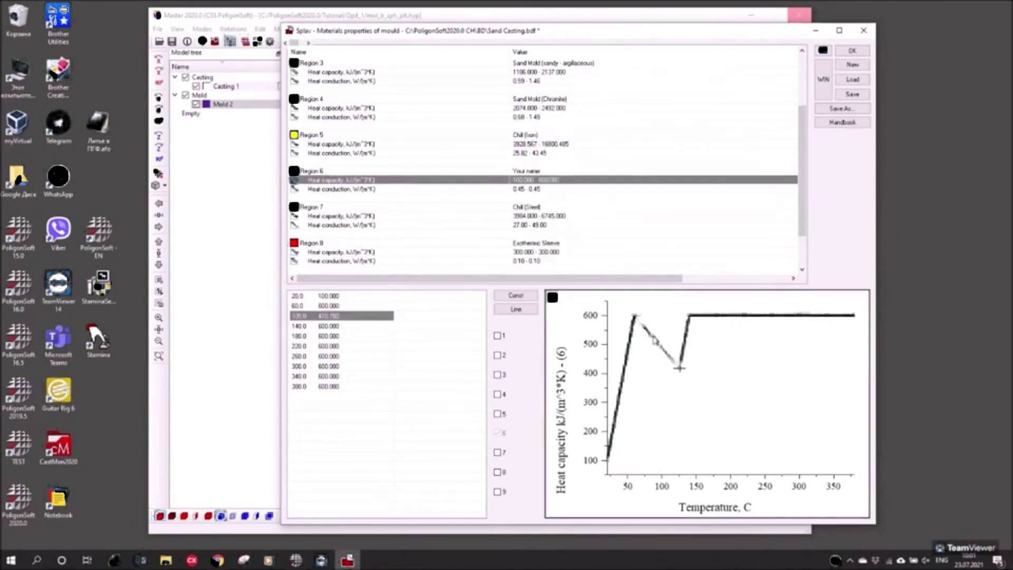
pyautogui.click(634, 315)
pyautogui.moveTo(635, 315); pyautogui.dragTo(648, 376)
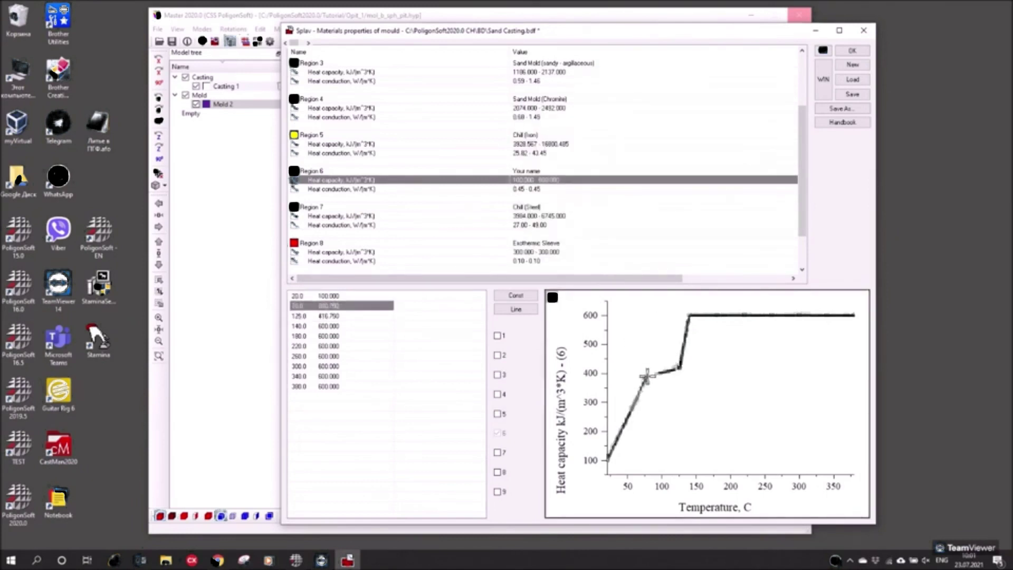
pyautogui.click(688, 315)
pyautogui.moveTo(688, 315); pyautogui.dragTo(713, 338)
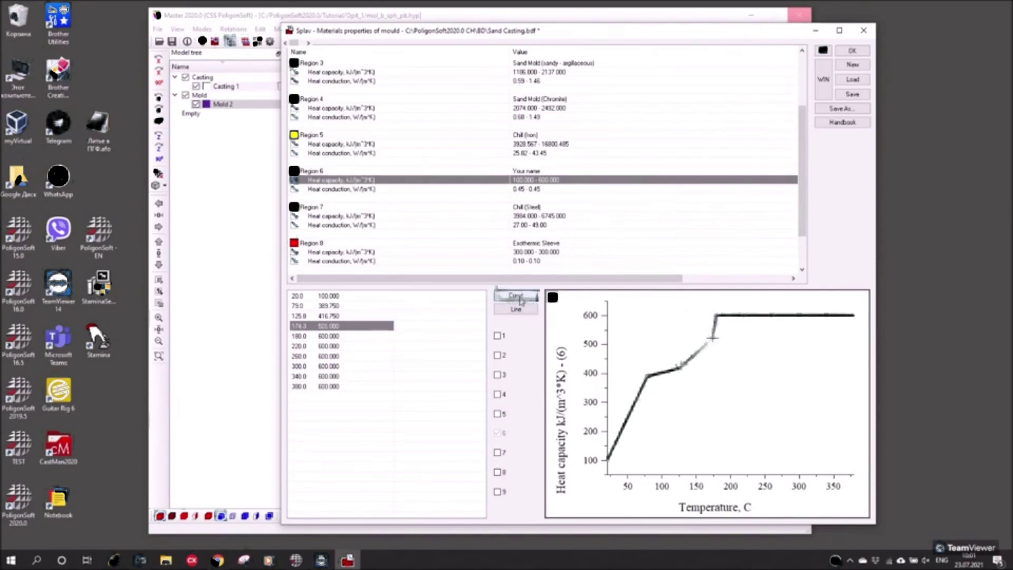
# Set Region 6's heat capacity to a constant value of 2 at all temperatures.
pyautogui.click(517, 296)
pyautogui.click(595, 297)
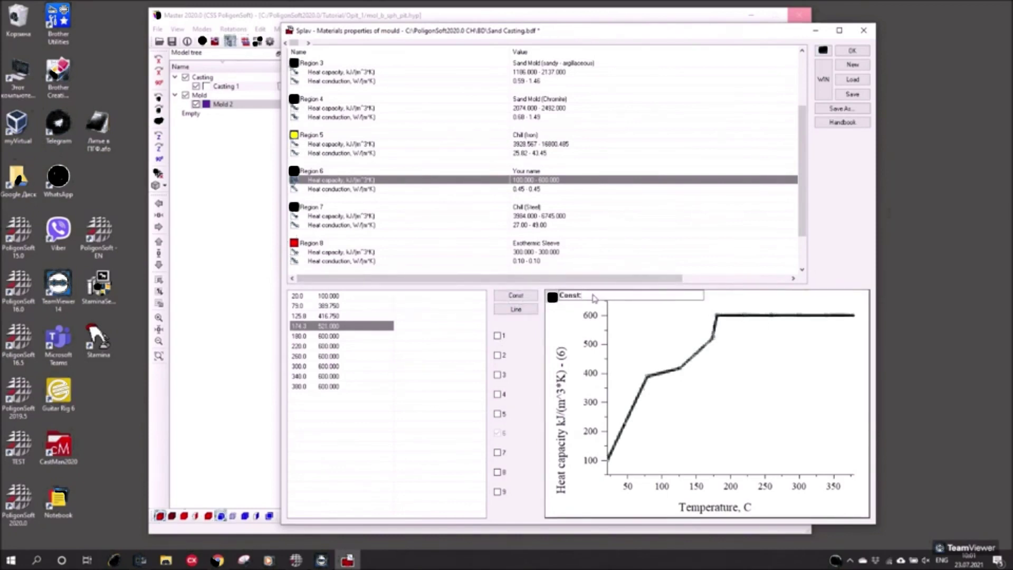
pyautogui.write('2')
pyautogui.press('Return')
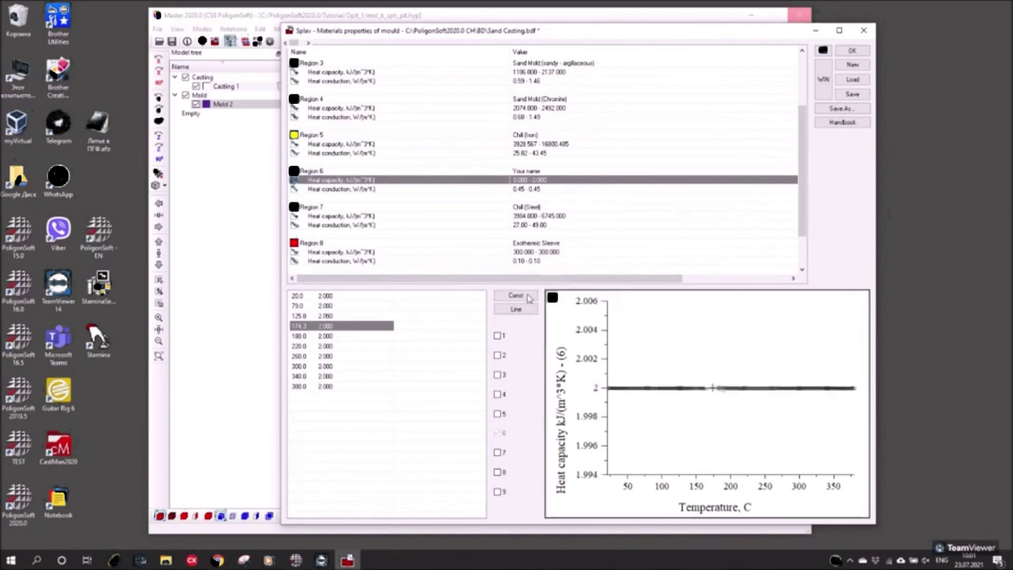
# Raise the heat capacity curve to about 2.008 near 63 °C and 2.002 near 257 °C, and interpolate linearly between those points.
pyautogui.moveTo(645, 389); pyautogui.dragTo(636, 331)
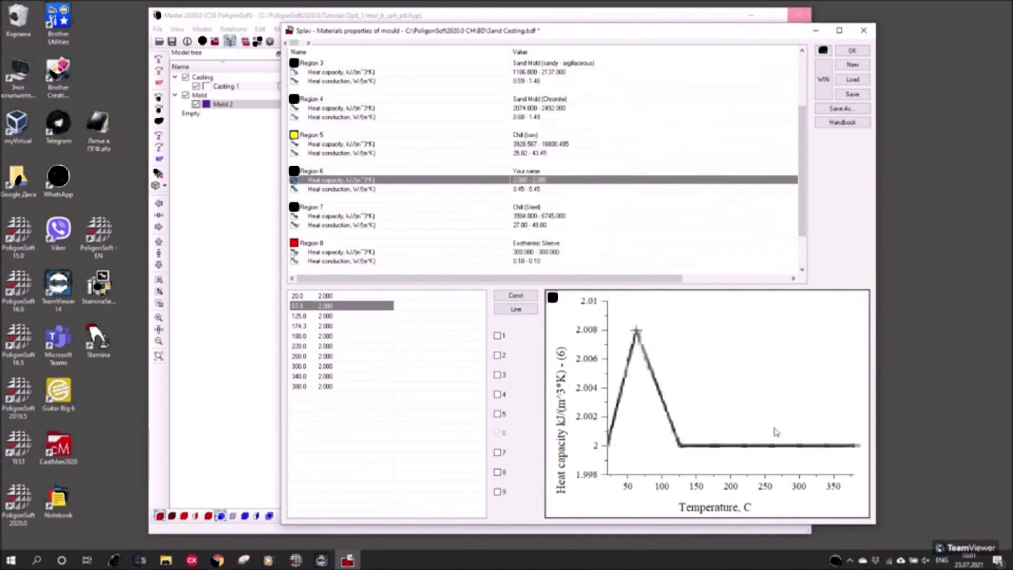
pyautogui.click(772, 446)
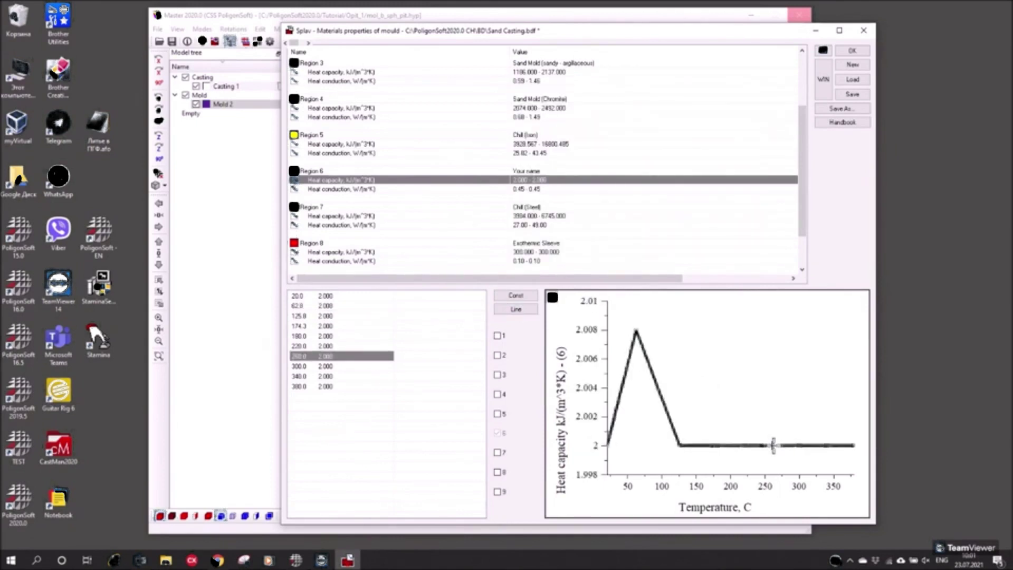
pyautogui.moveTo(771, 446); pyautogui.dragTo(770, 417)
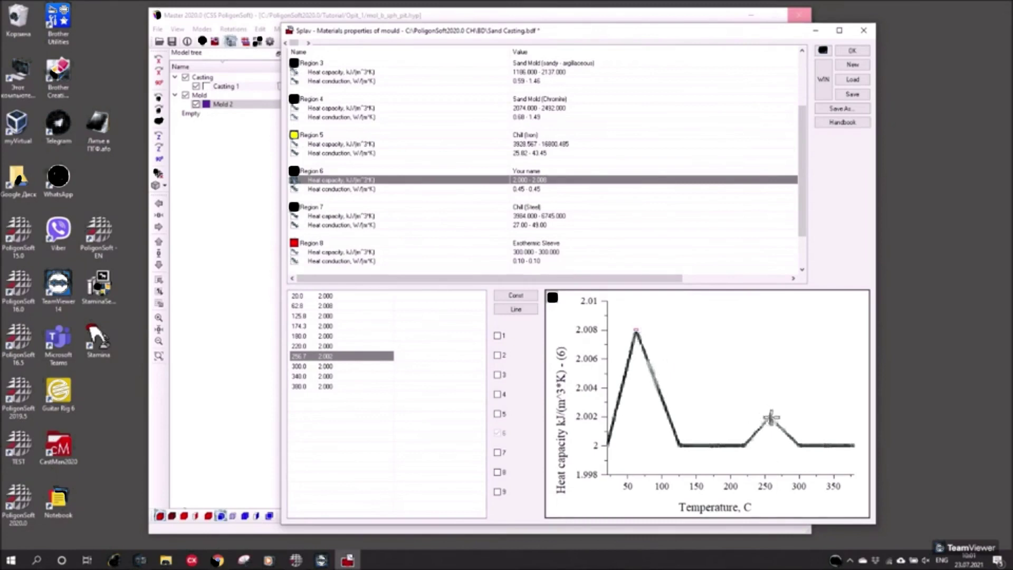
pyautogui.click(515, 311)
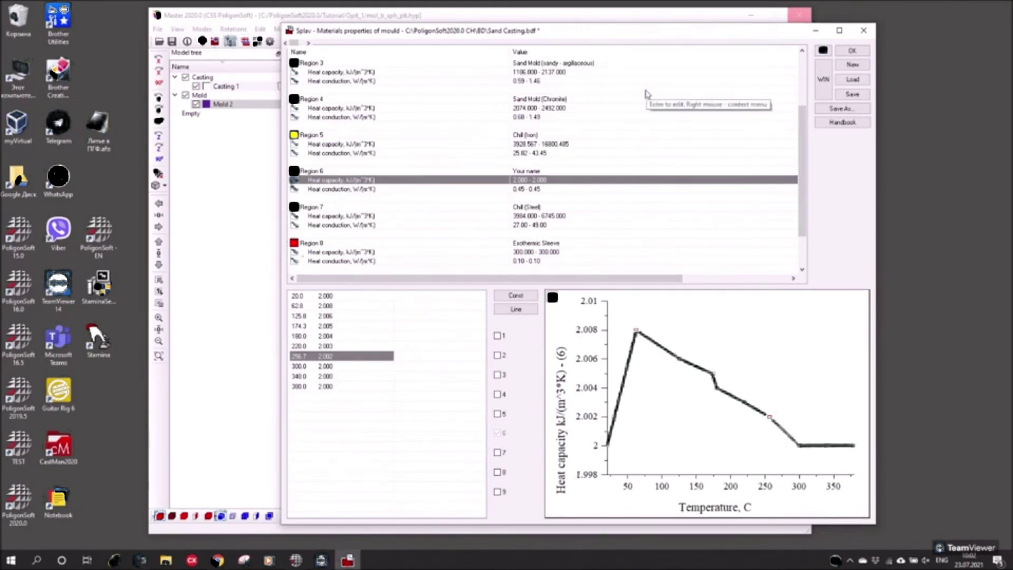
# Close the mold material property editor and open the assigned heat transfer data file Sand Casting.afo for viewing.
pyautogui.moveTo(580, 30); pyautogui.dragTo(553, 27)
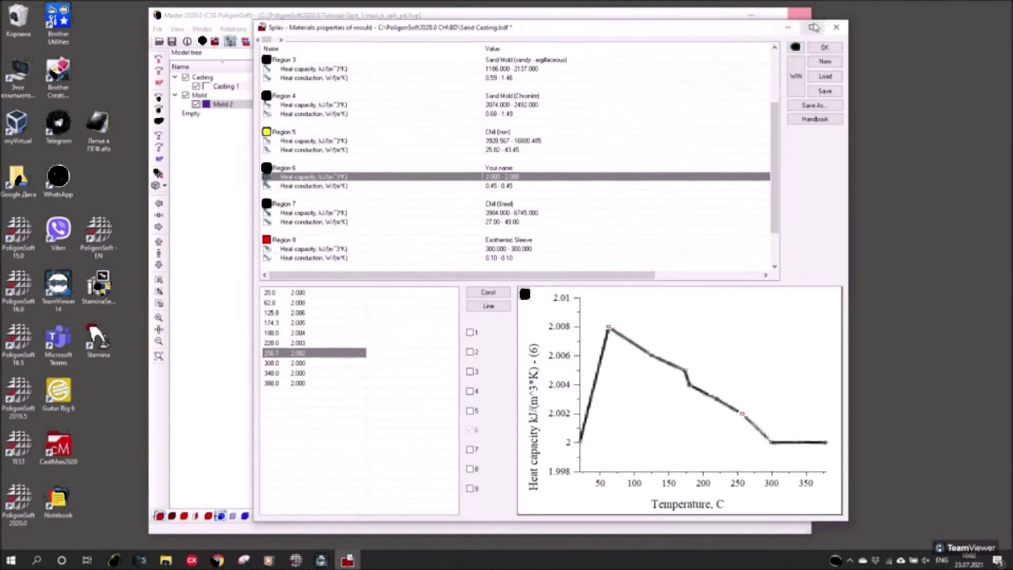
pyautogui.click(839, 28)
pyautogui.click(522, 317)
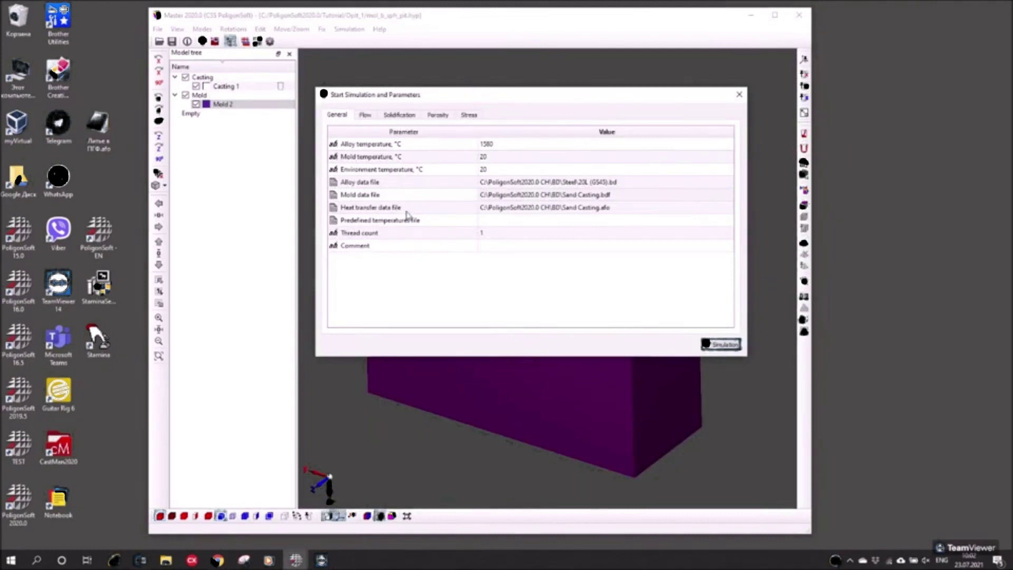
pyautogui.click(570, 208)
pyautogui.click(725, 208)
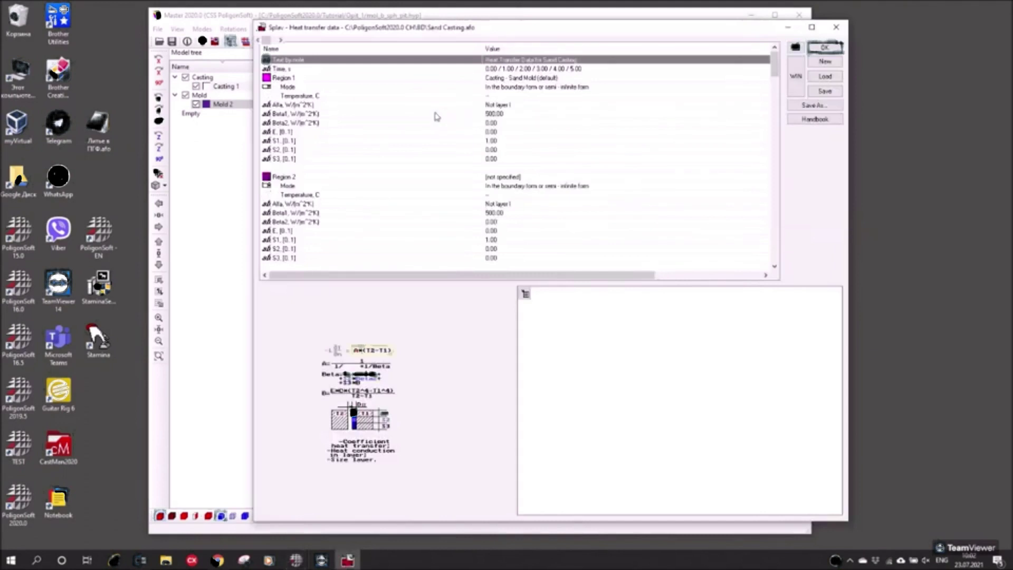
# Examine the heat transfer regions, comparing the names and parameters of Region 1 and Region 2.
pyautogui.click(349, 77)
pyautogui.click(289, 182)
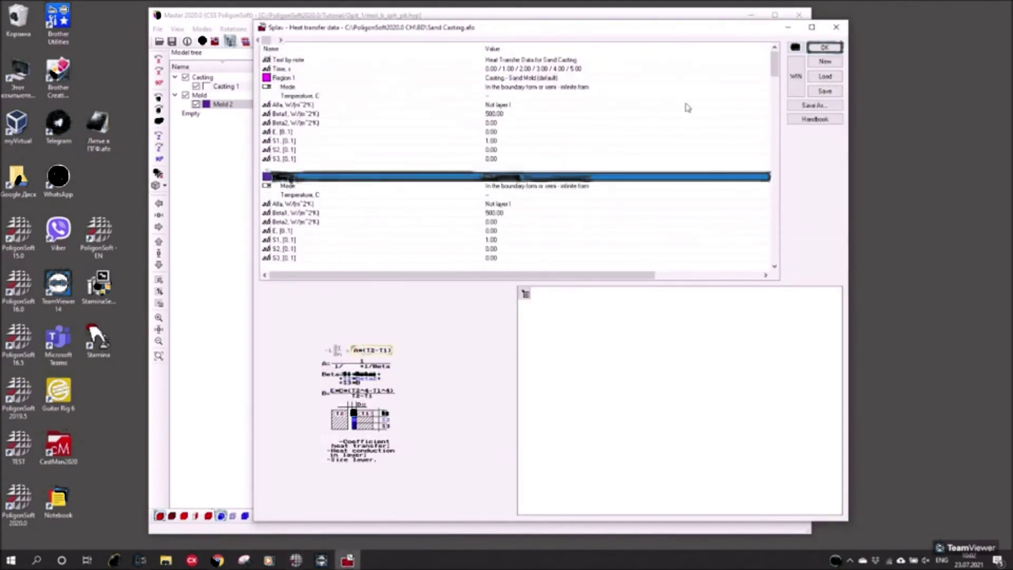
pyautogui.moveTo(776, 74); pyautogui.dragTo(773, 249)
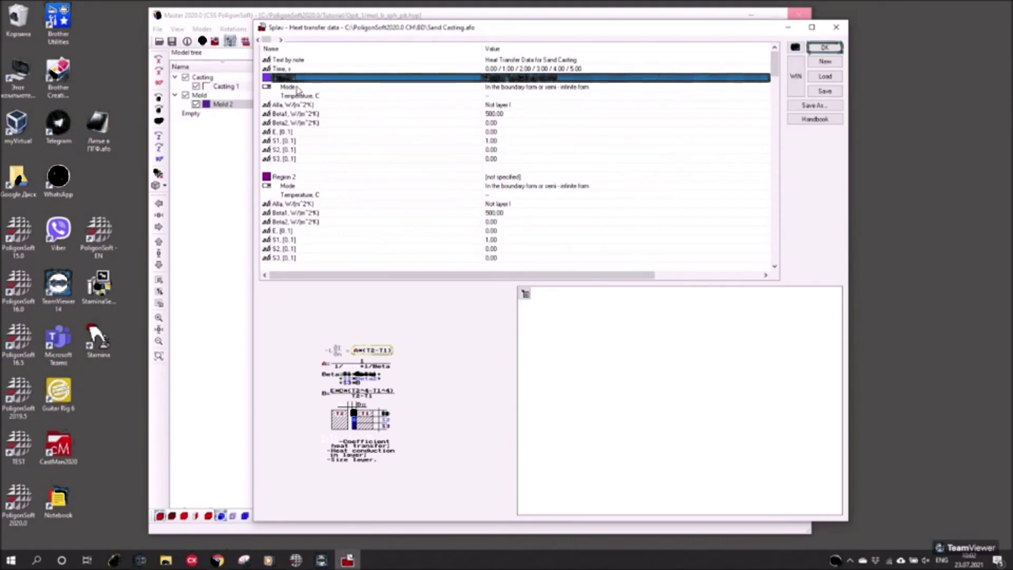
pyautogui.click(309, 177)
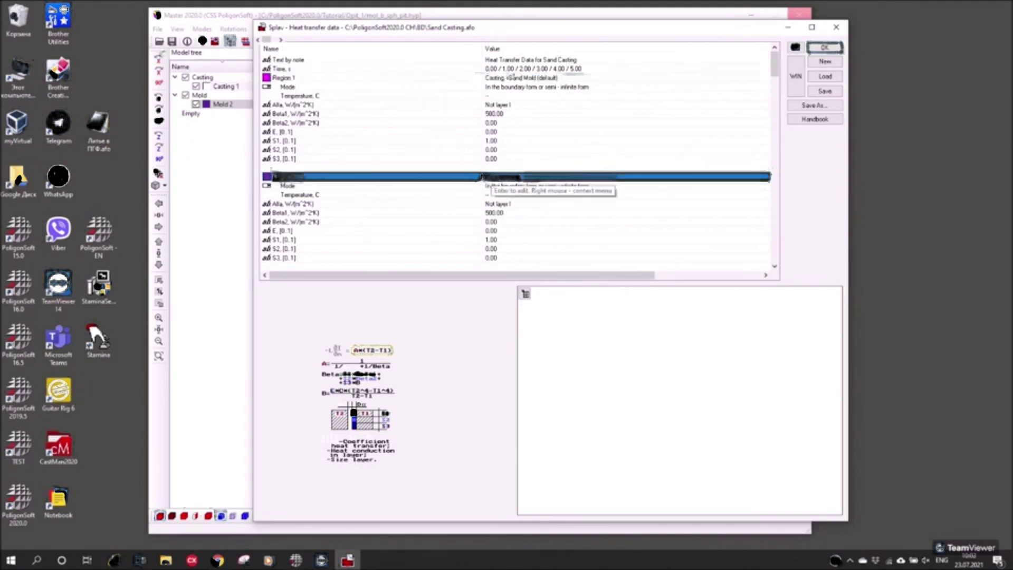
pyautogui.click(320, 80)
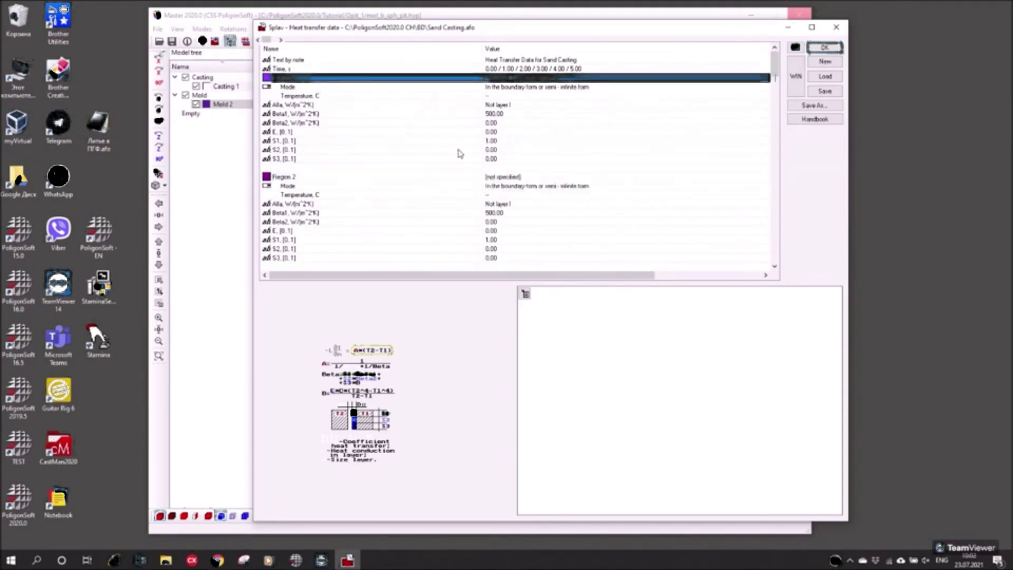
# Examine Region 1's Beta1 and Beta2 heat transfer coefficients and its S1 parameter.
pyautogui.moveTo(433, 41); pyautogui.dragTo(443, 38)
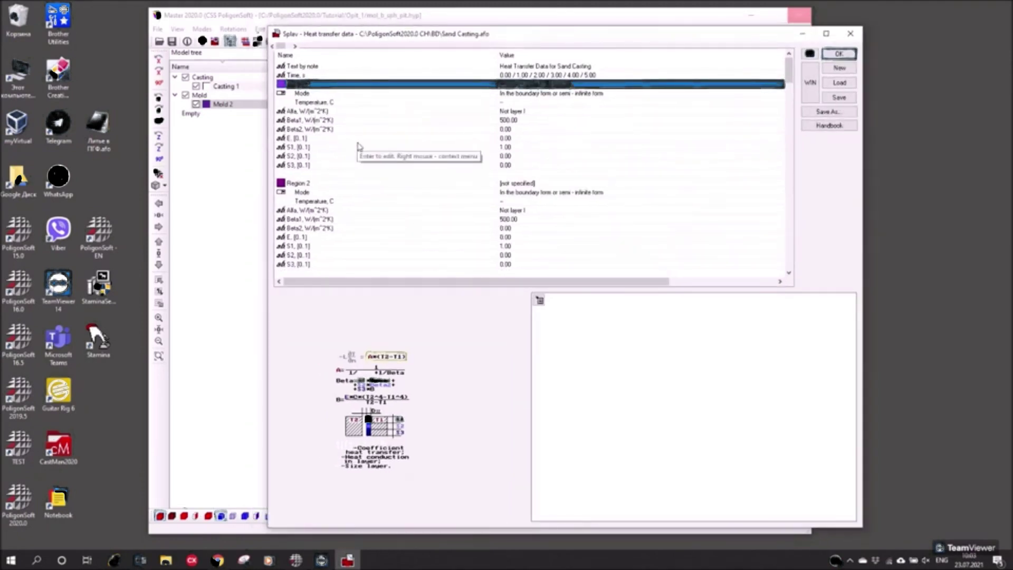
pyautogui.click(322, 123)
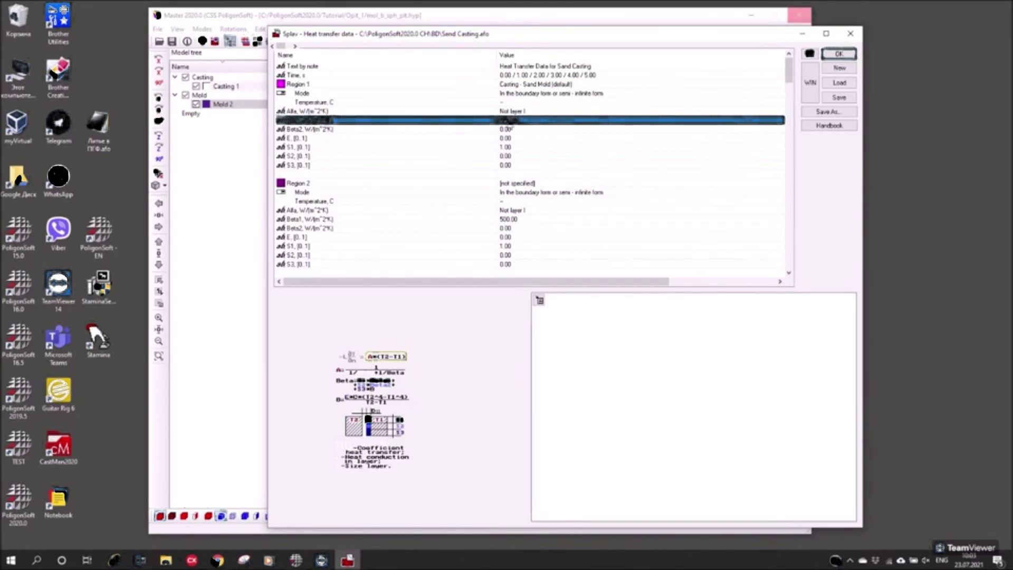
pyautogui.click(307, 131)
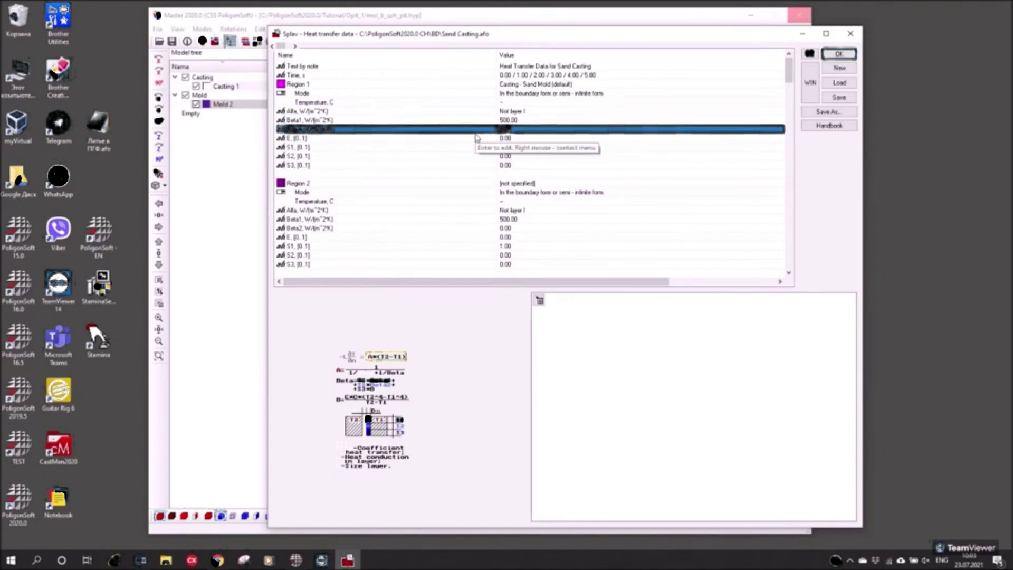
pyautogui.click(338, 121)
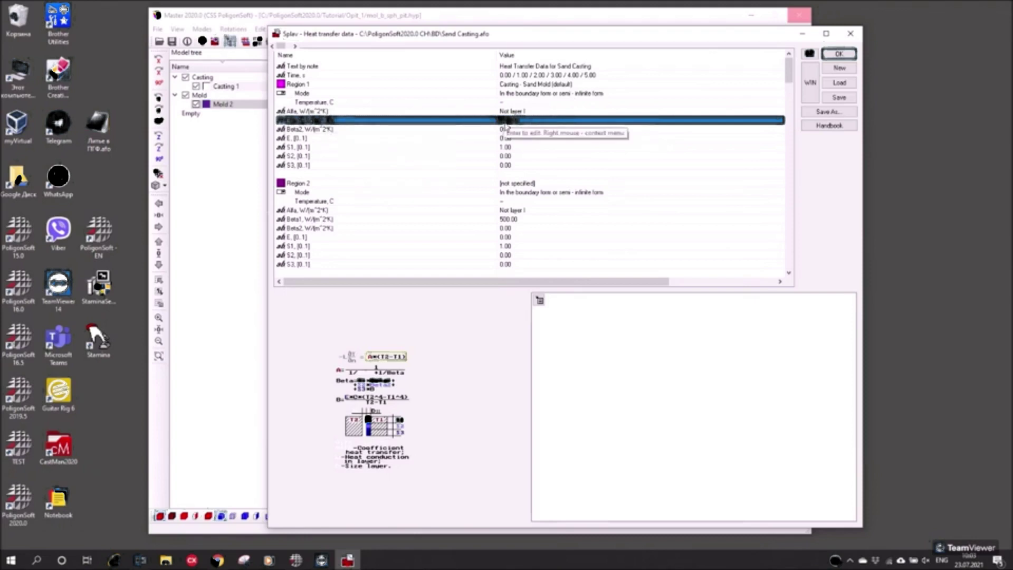
pyautogui.click(296, 147)
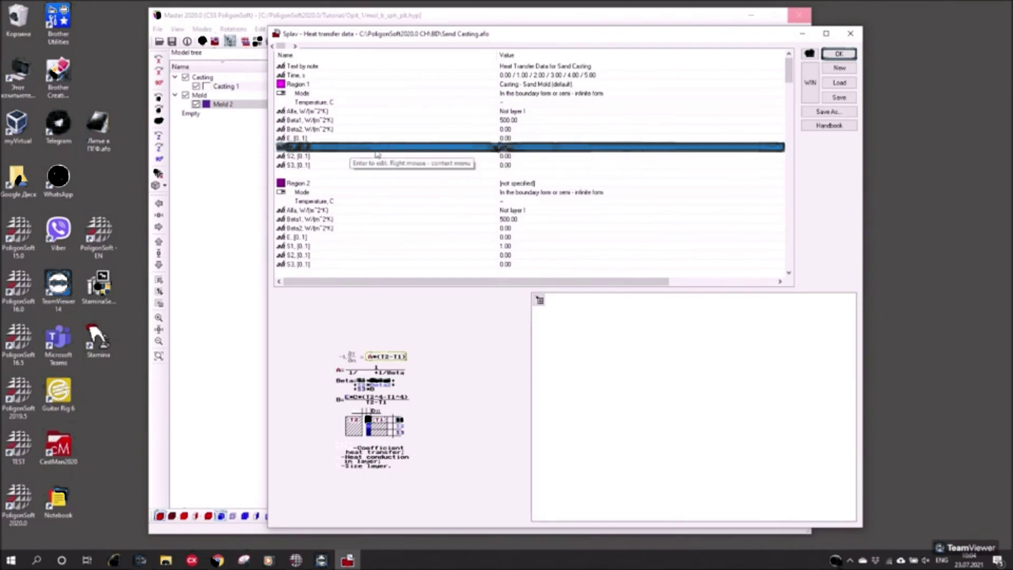
pyautogui.click(502, 120)
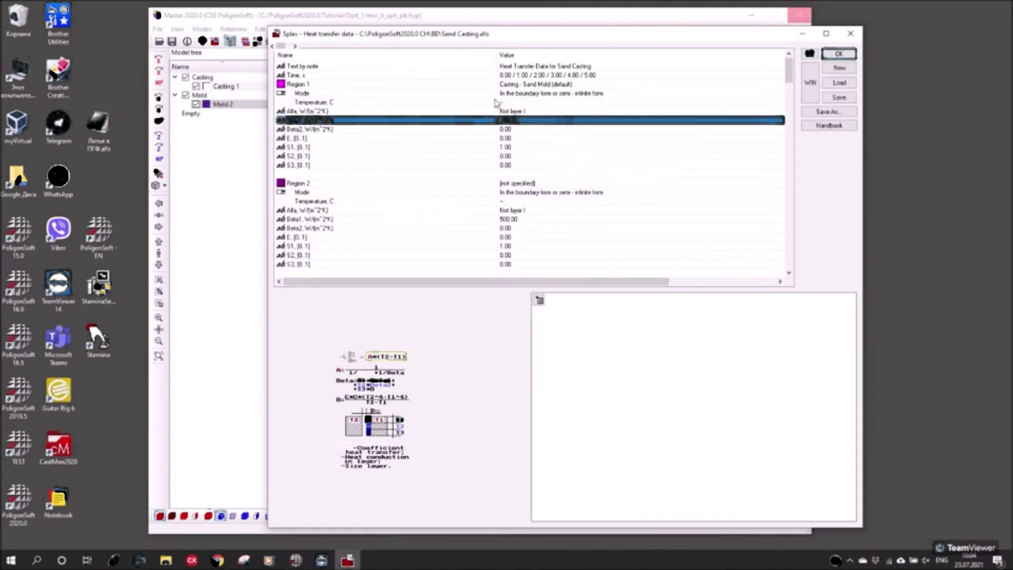
# Compare the boundary descriptions of Region 17 and Region 18 near the end of the heat transfer data.
pyautogui.moveTo(789, 74); pyautogui.dragTo(749, 292)
pyautogui.click(322, 120)
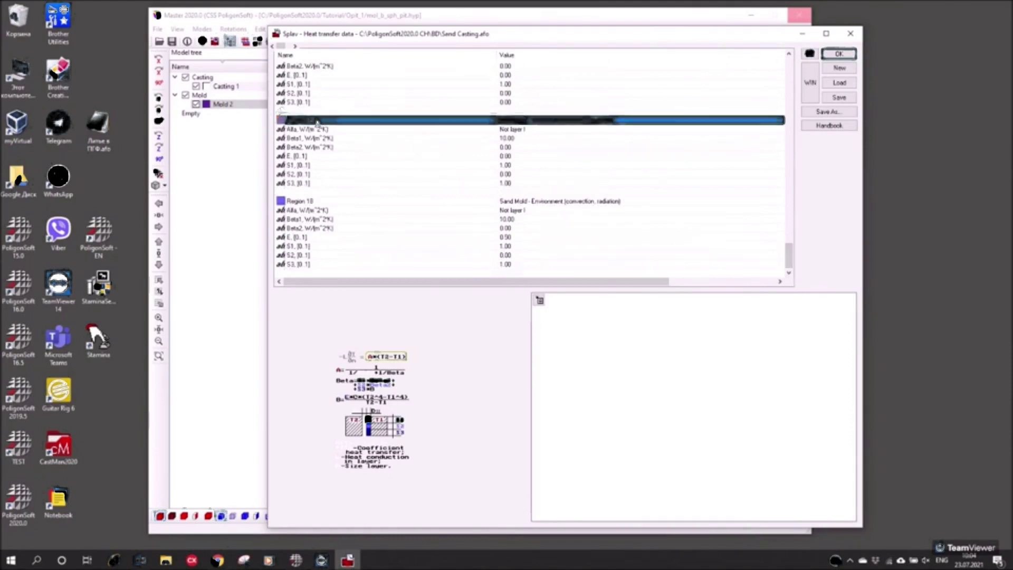
pyautogui.click(370, 202)
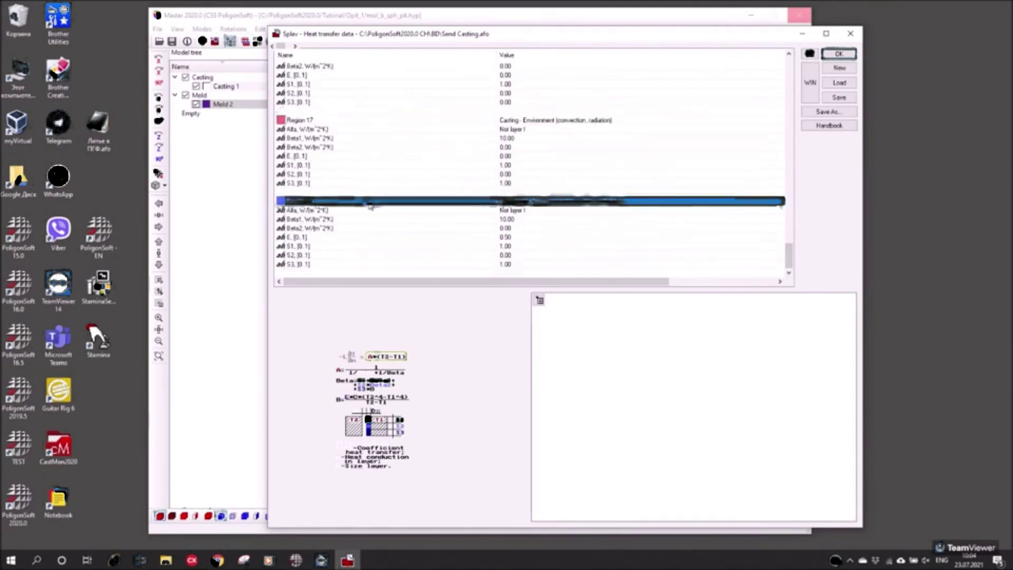
pyautogui.click(510, 120)
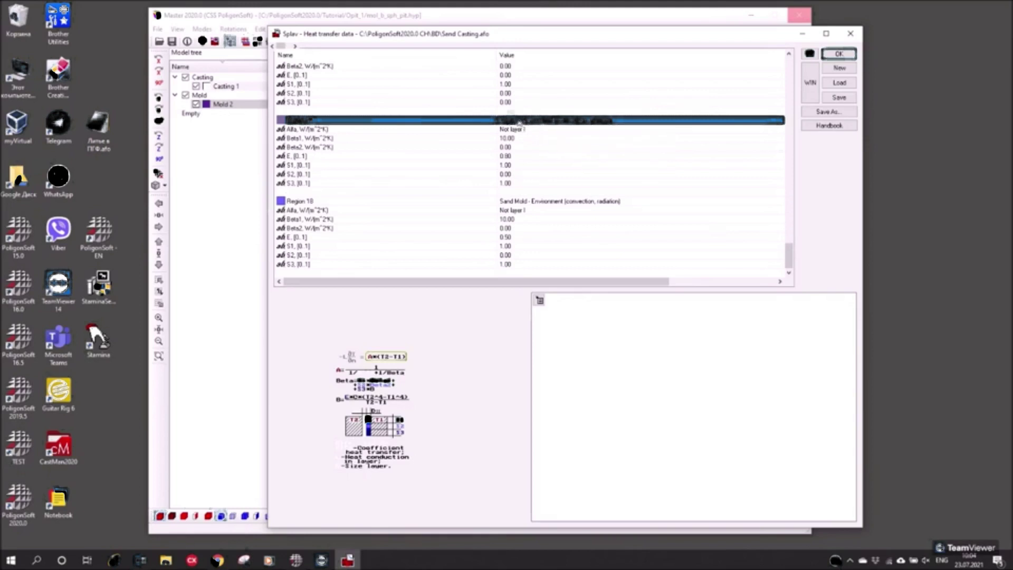
# Examine Region 17's convection and radiation settings, checking Beta1, Beta2 and E against the S1, S2 and S3 parameters.
pyautogui.click(508, 138)
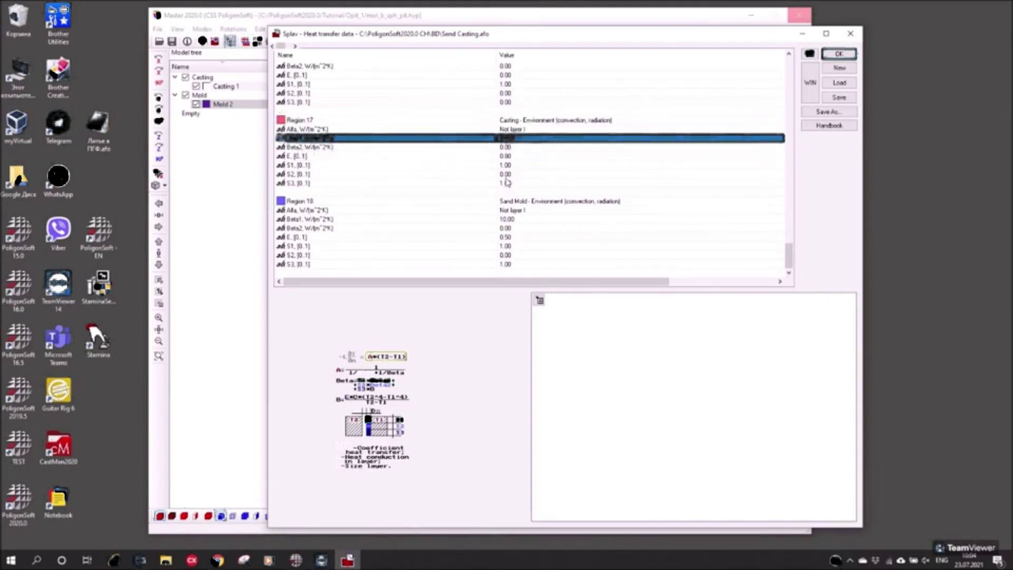
pyautogui.click(506, 158)
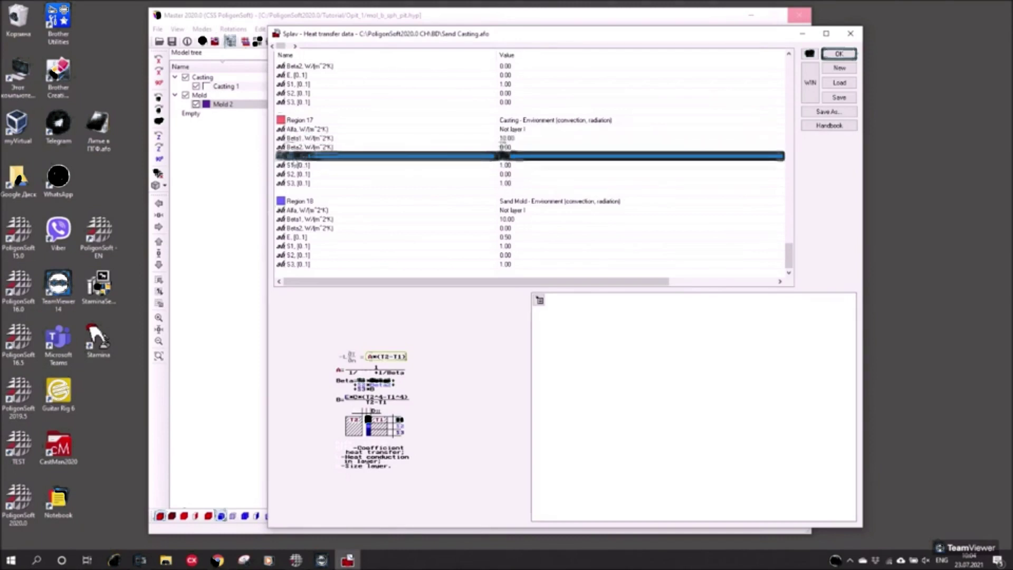
pyautogui.click(506, 183)
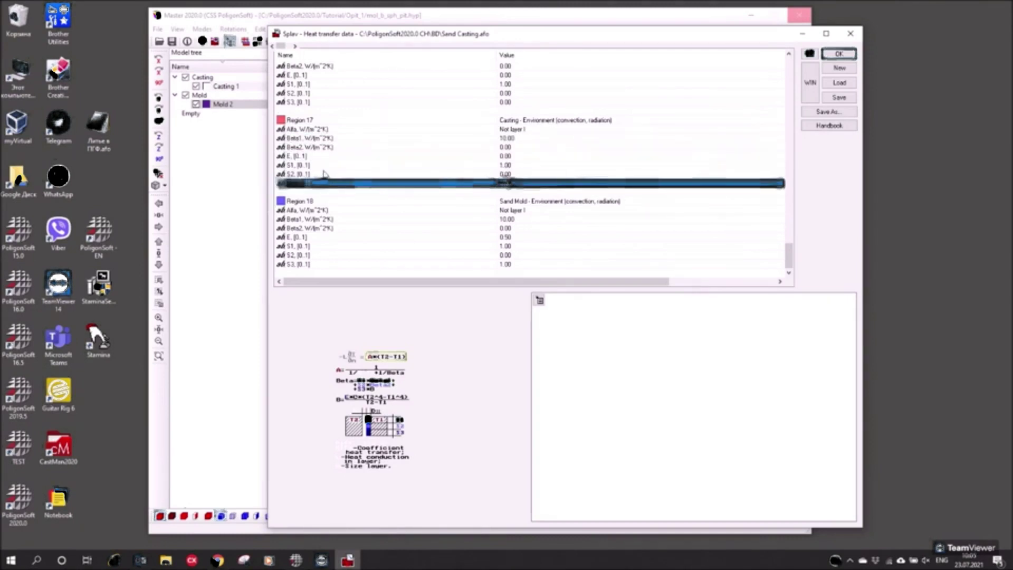
pyautogui.click(293, 165)
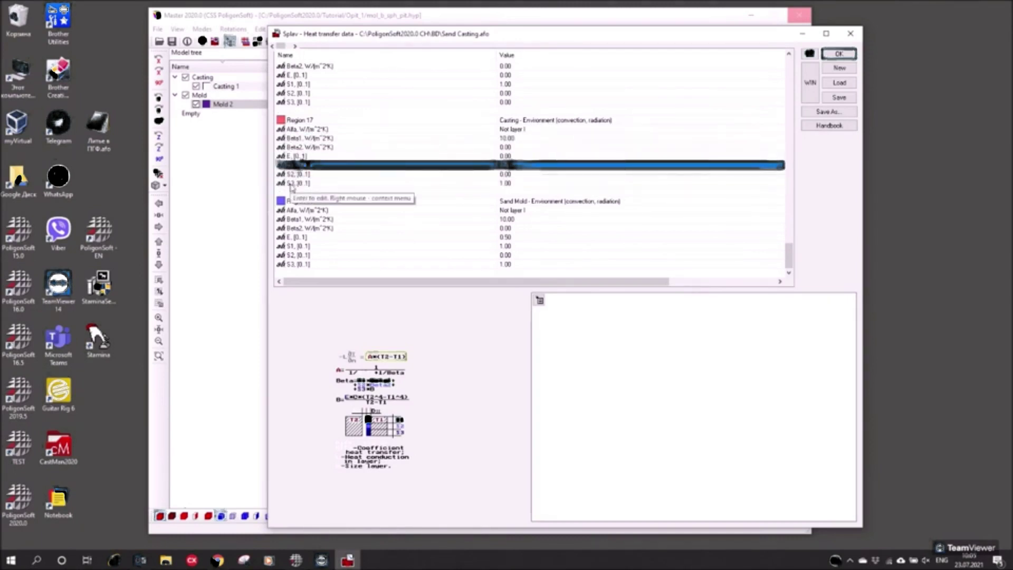
pyautogui.click(290, 185)
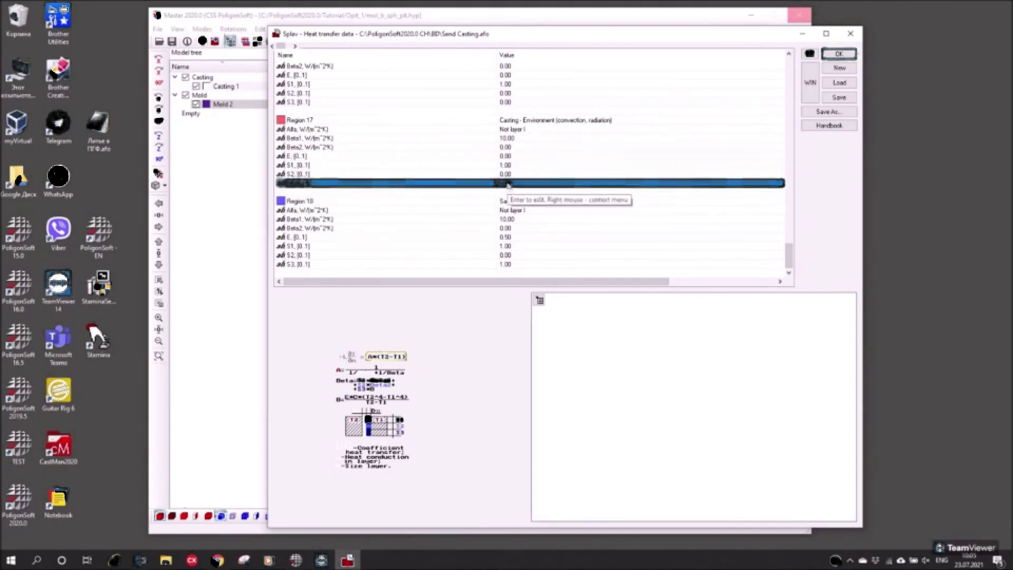
pyautogui.click(504, 166)
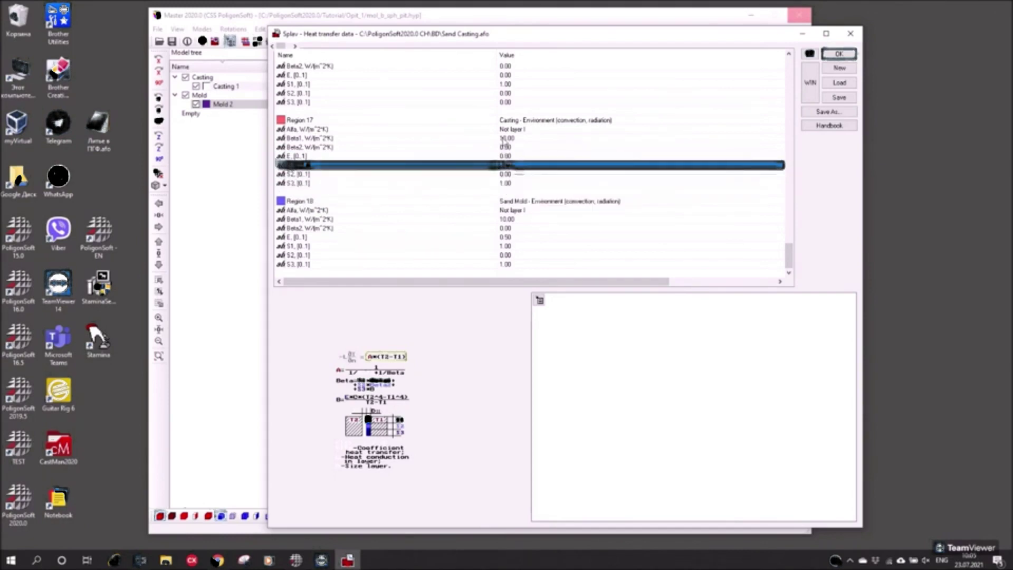
pyautogui.click(505, 139)
pyautogui.click(506, 157)
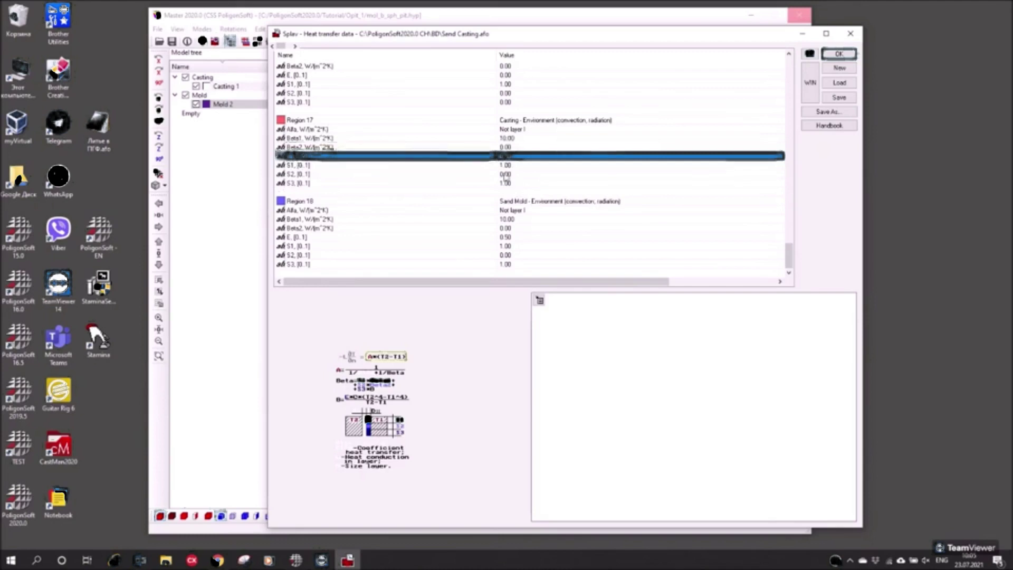
pyautogui.click(505, 174)
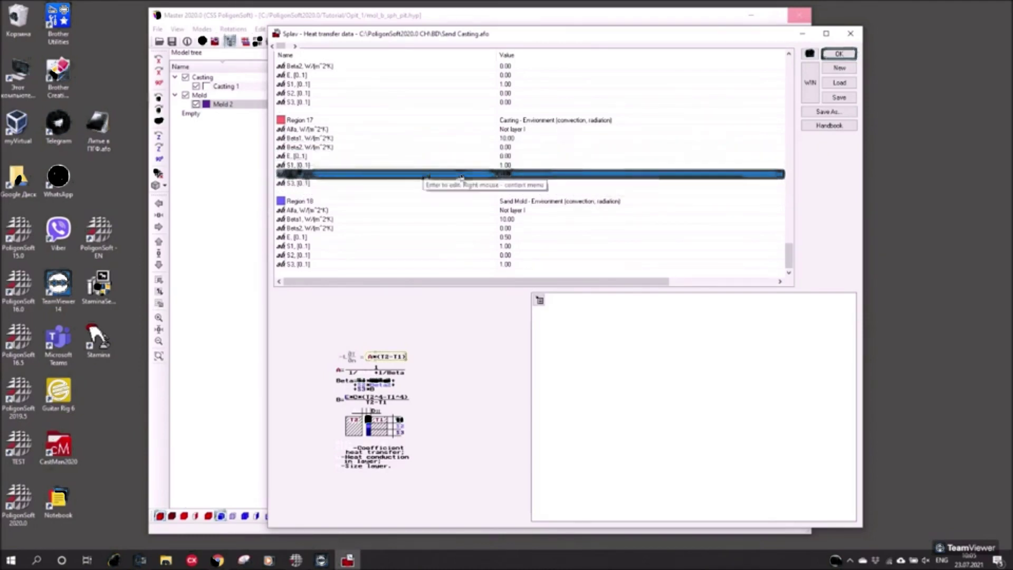
pyautogui.click(348, 148)
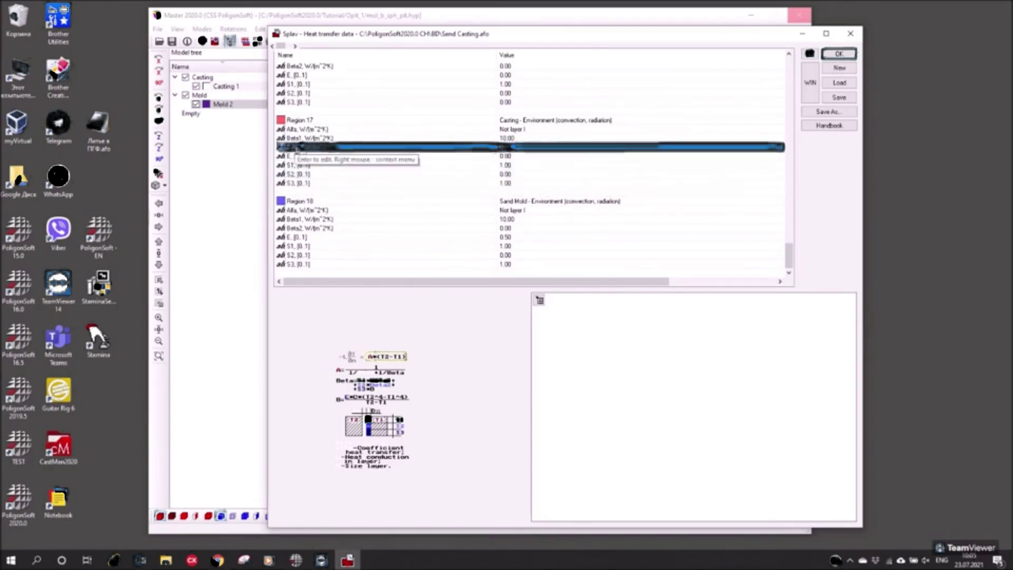
pyautogui.click(510, 174)
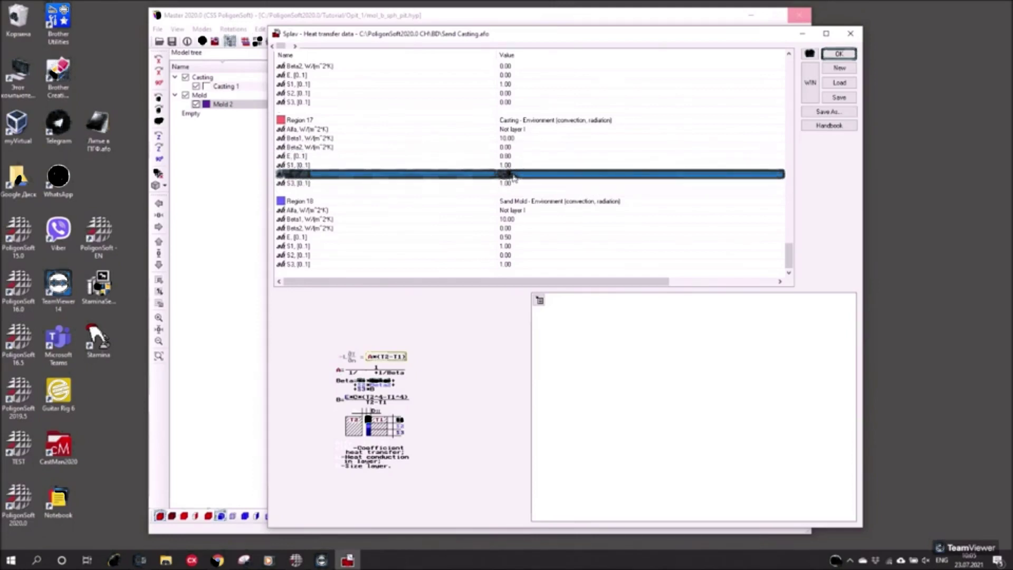
# Examine Region 18's Beta1 and E values, and close the heat transfer data and the simulation parameters.
pyautogui.click(510, 201)
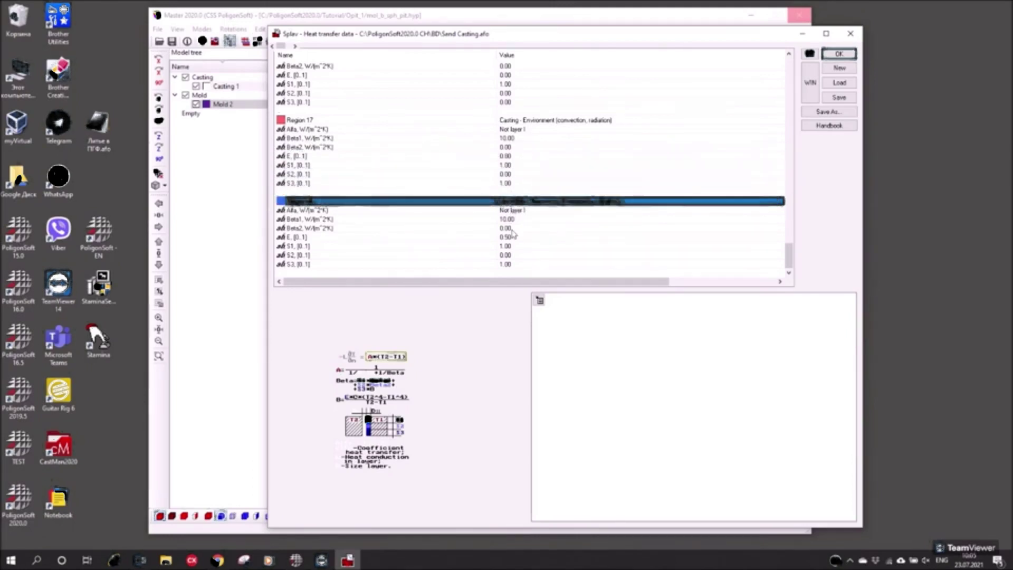
pyautogui.click(515, 220)
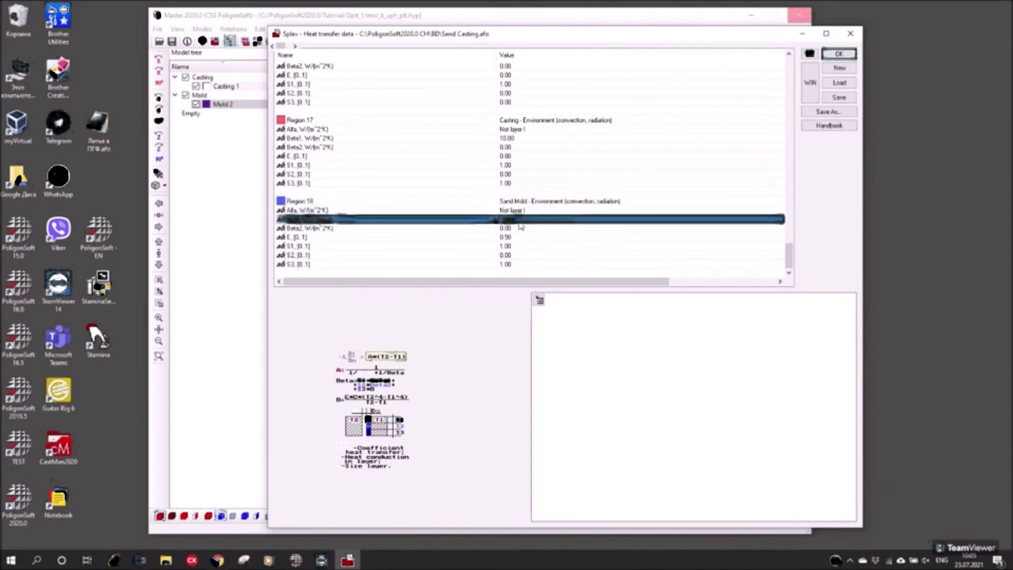
pyautogui.click(517, 239)
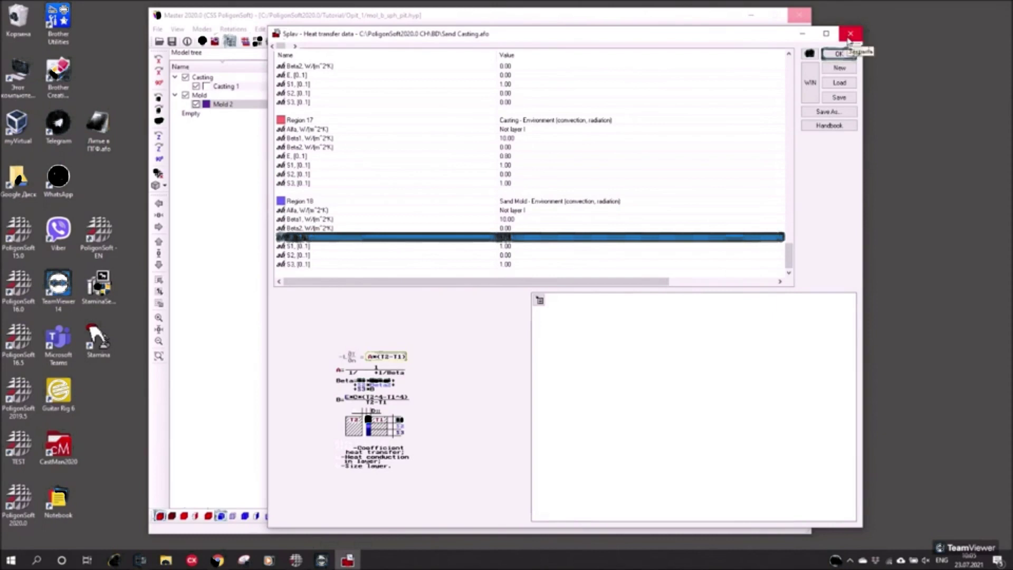
pyautogui.click(839, 53)
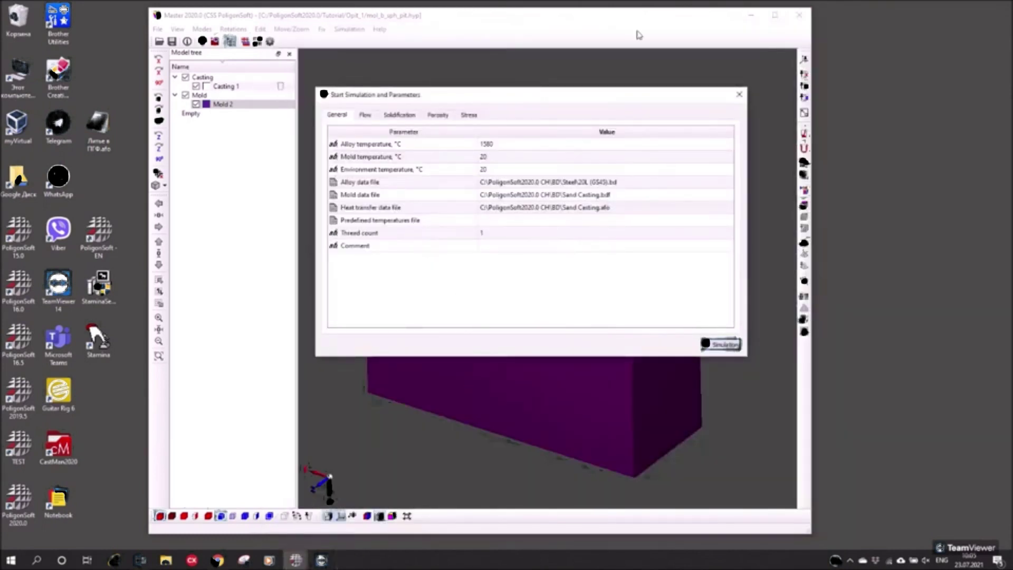
pyautogui.click(739, 95)
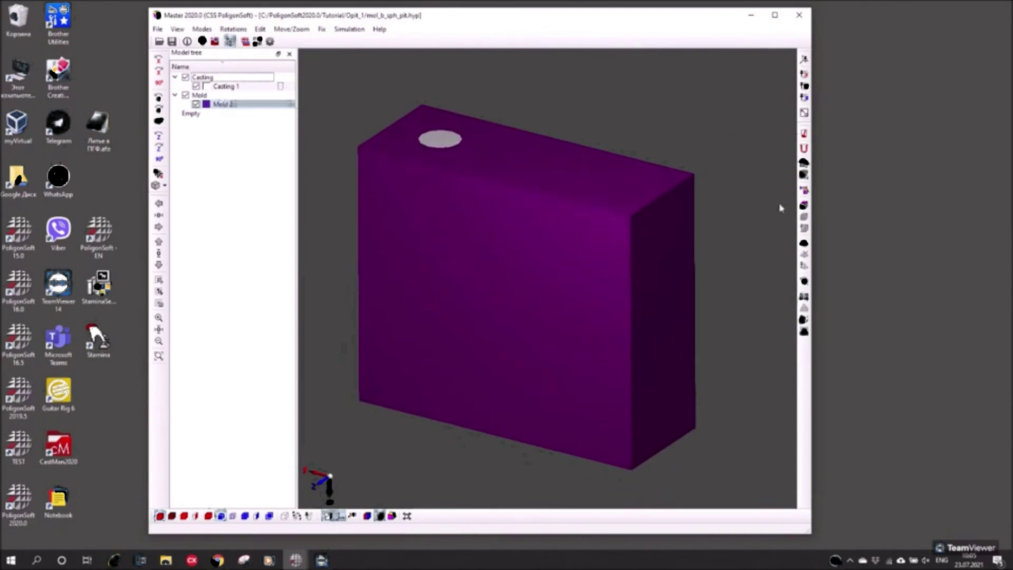
# Return the model to its default orientation and hide Mold 2 so only the casting is displayed.
pyautogui.moveTo(813, 221); pyautogui.dragTo(915, 223)
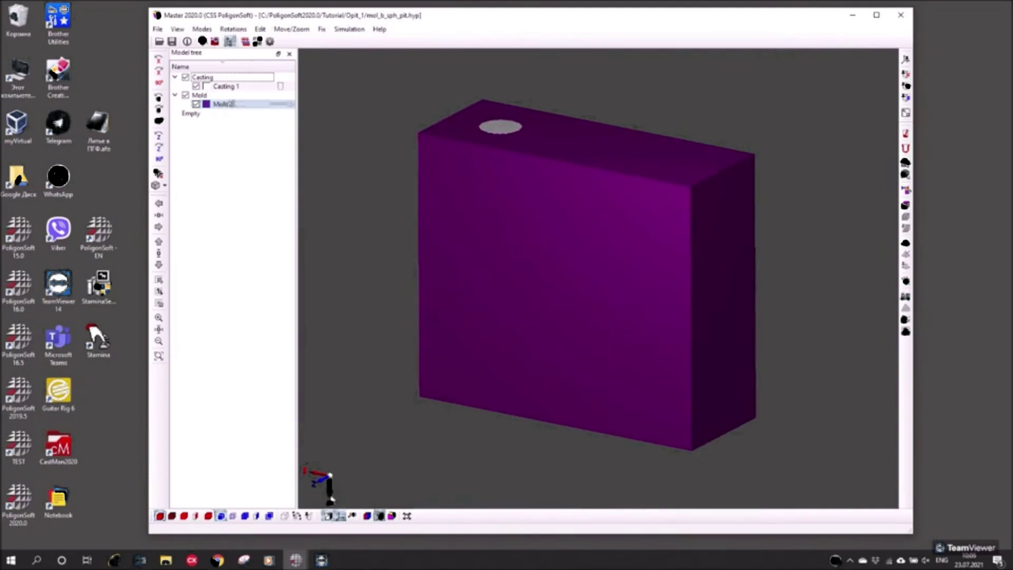
pyautogui.click(158, 174)
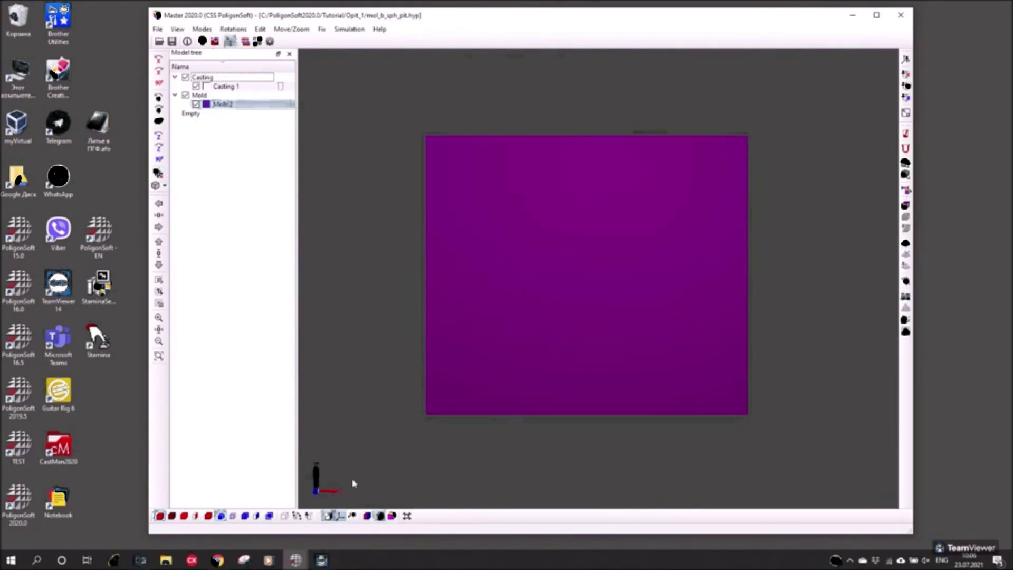
pyautogui.click(196, 104)
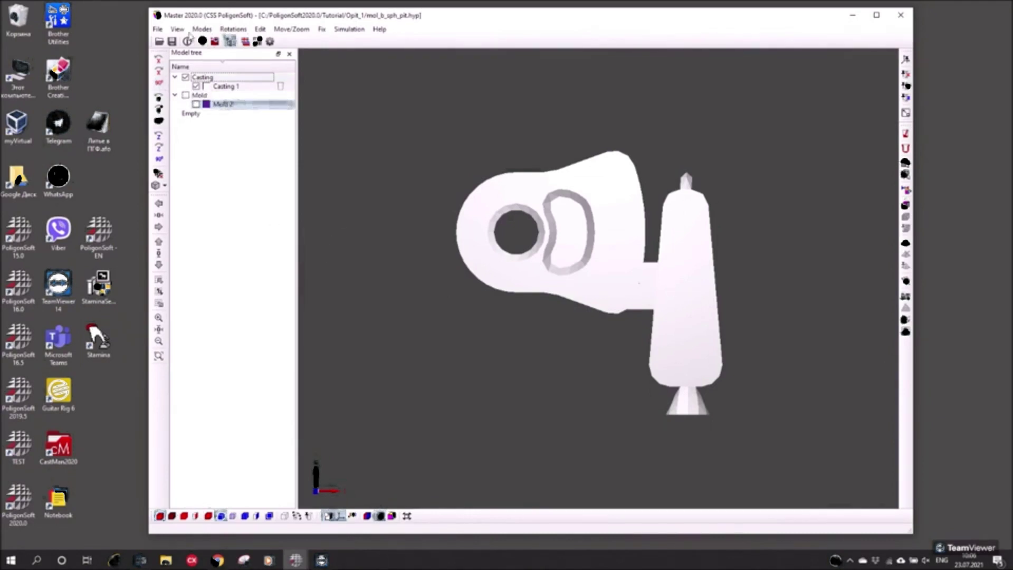
# Rotate the model 180° about the X axis so the pouring cup points upward, and fix this orientation.
pyautogui.click(160, 87)
pyautogui.click(160, 87)
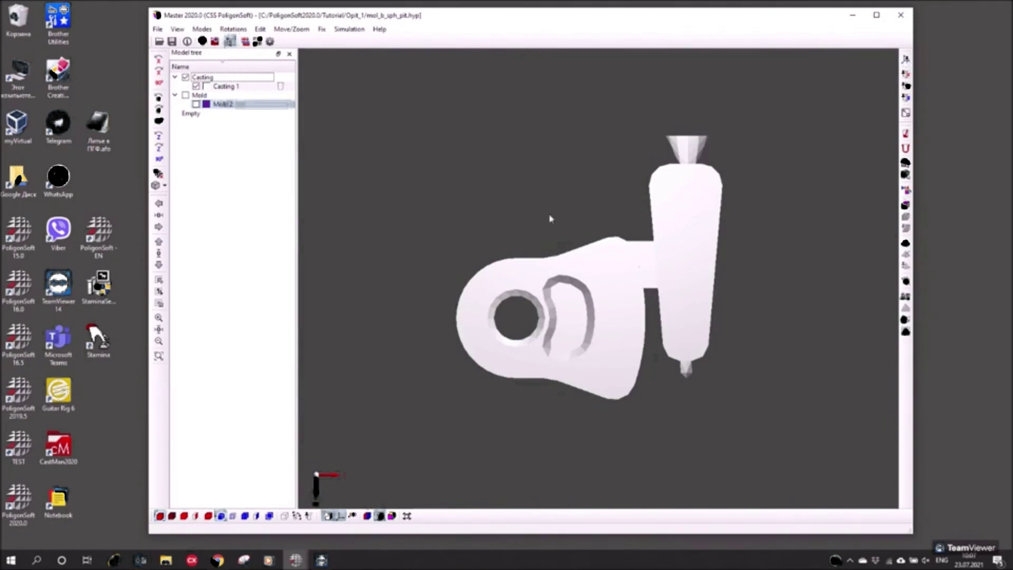
pyautogui.click(906, 59)
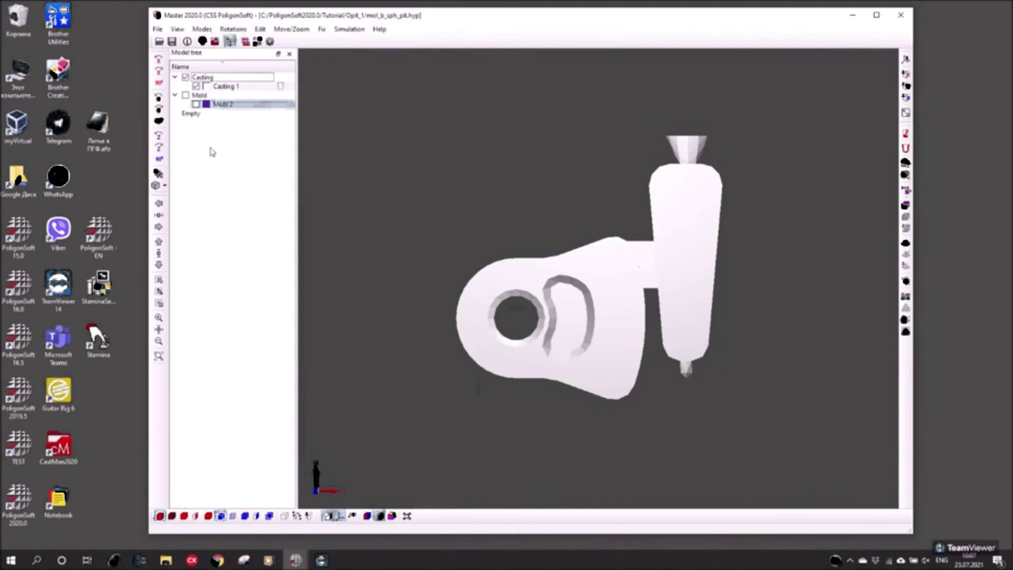
# Display the mold again and hide its front faces to reveal the casting inside.
pyautogui.click(185, 95)
pyautogui.moveTo(520, 331)
pyautogui.mouseDown(button='middle')
pyautogui.moveTo(570, 371)
pyautogui.moveTo(539, 319)
pyautogui.moveTo(531, 342)
pyautogui.mouseUp(button='middle')
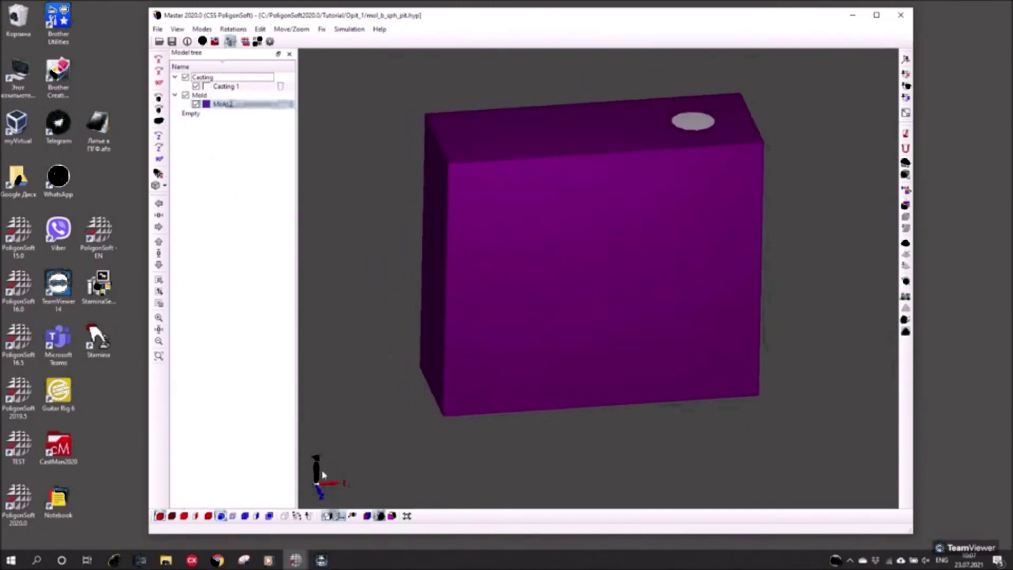
pyautogui.moveTo(457, 259); pyautogui.dragTo(454, 274, button='middle')
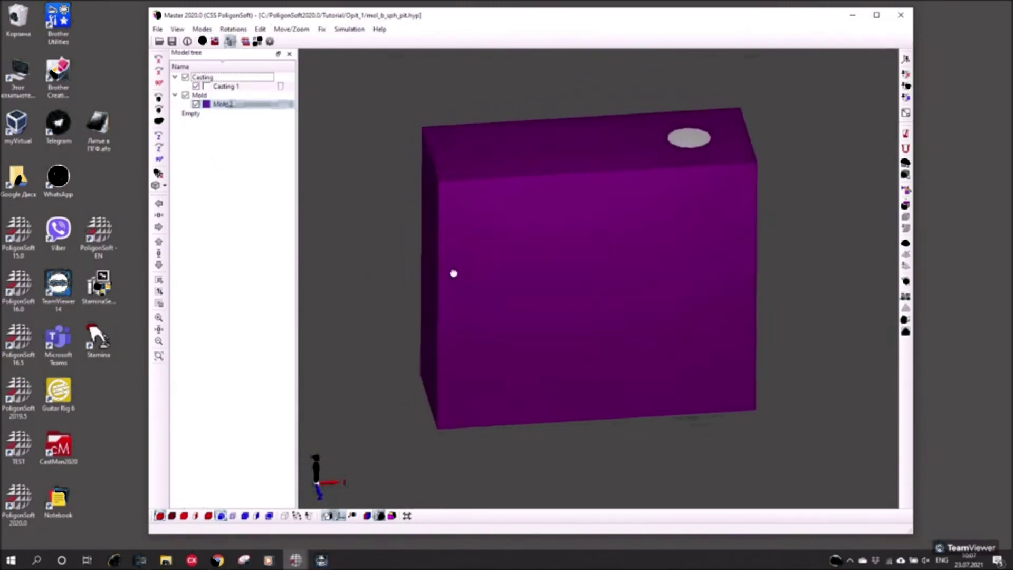
pyautogui.click(257, 515)
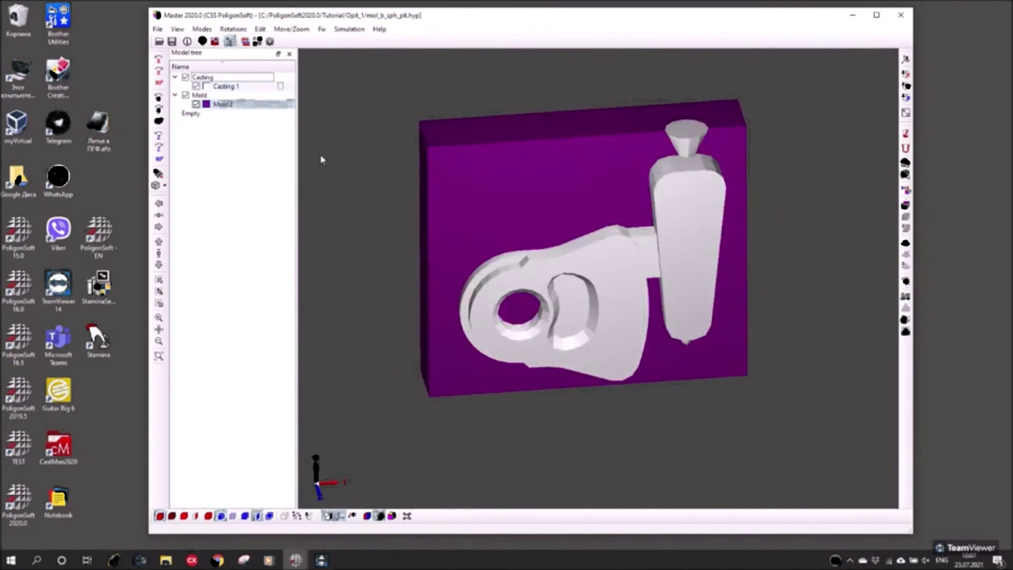
# Review the general simulation parameters and close them without changes.
pyautogui.click(202, 40)
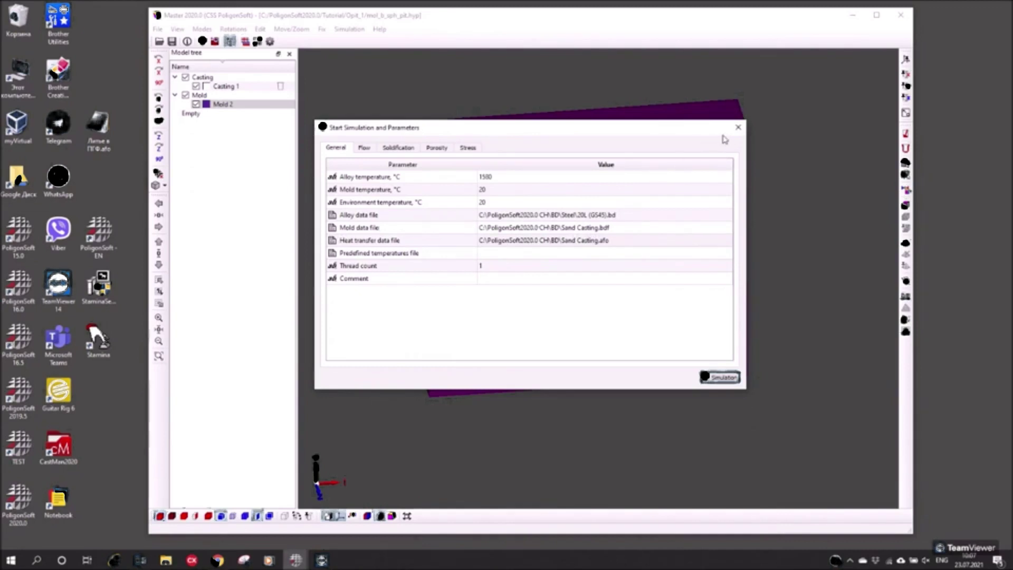
pyautogui.click(739, 127)
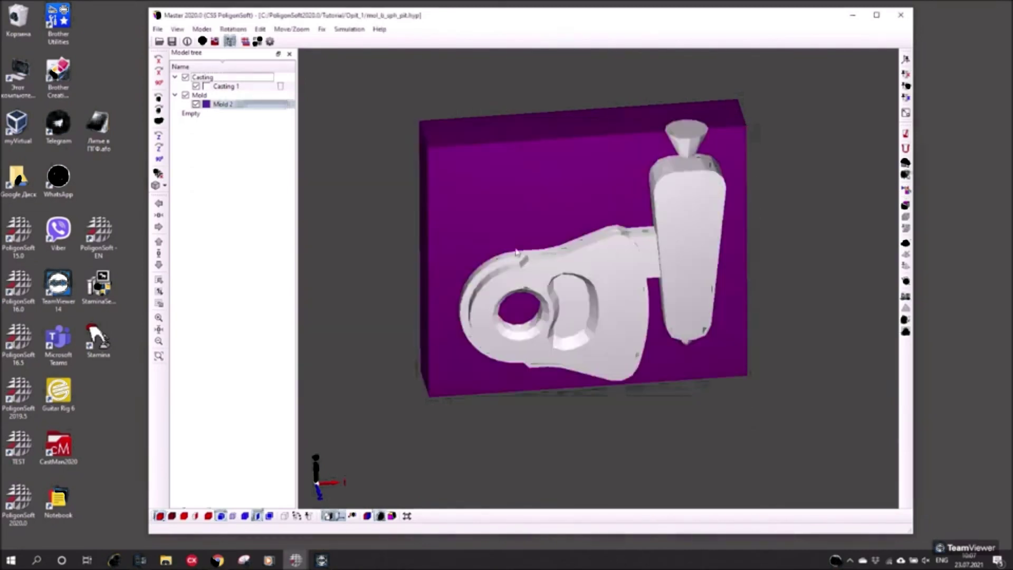
# Open the mold's volume parameters and rename the volume as "Sand mold".
pyautogui.doubleClick(487, 193)
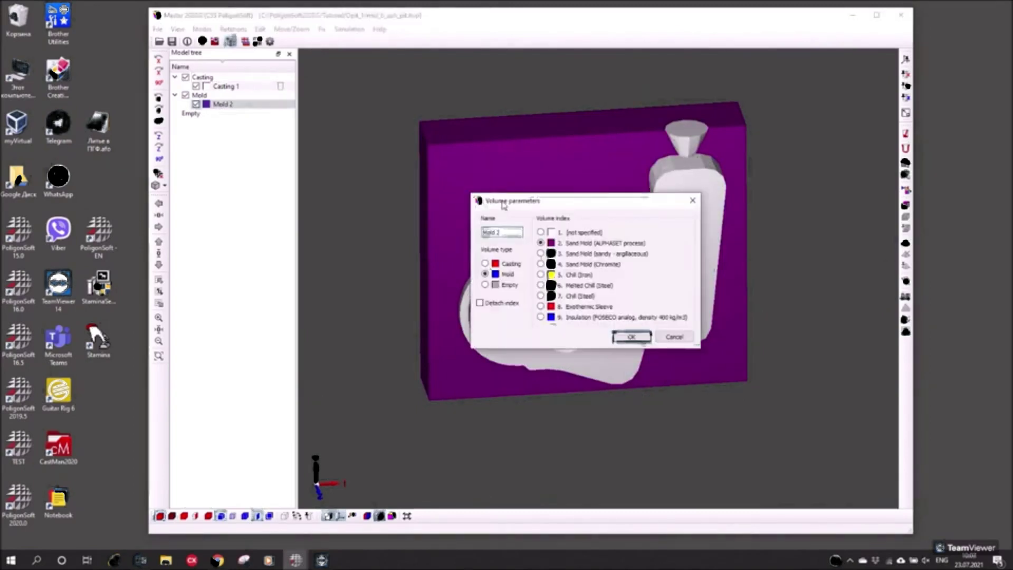
pyautogui.moveTo(505, 200); pyautogui.dragTo(215, 160)
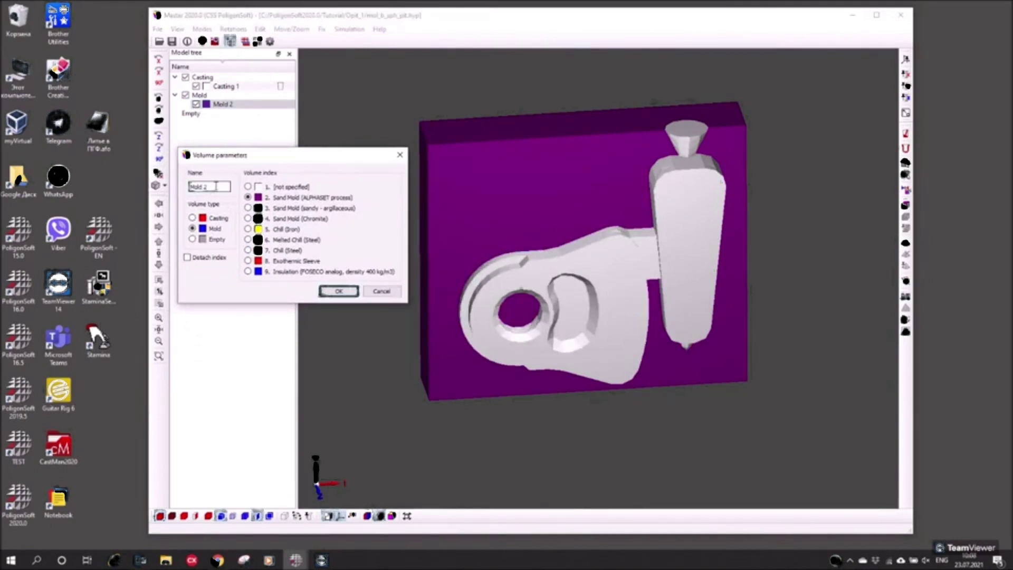
pyautogui.moveTo(216, 187); pyautogui.dragTo(181, 188)
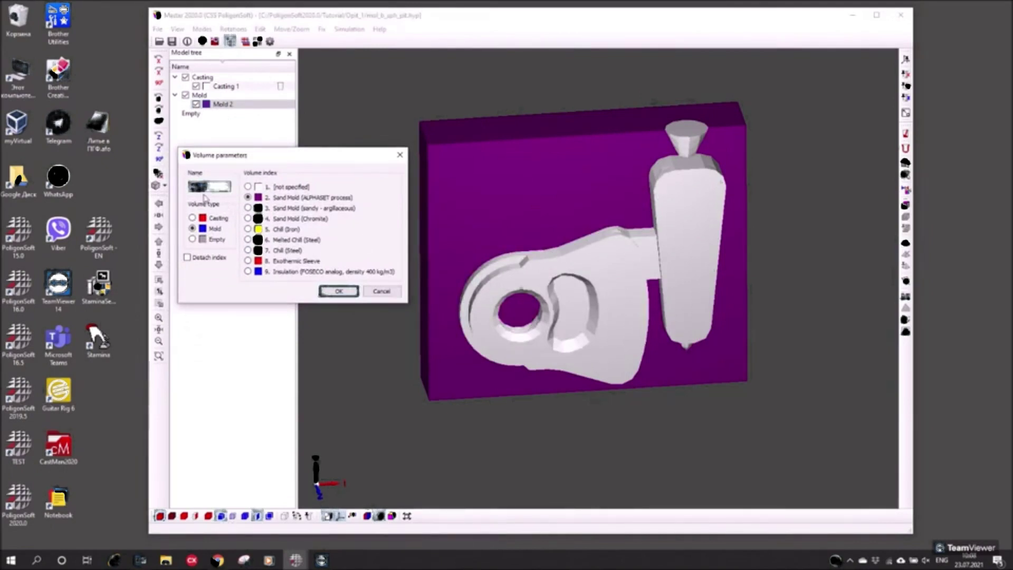
pyautogui.write('Sand m')
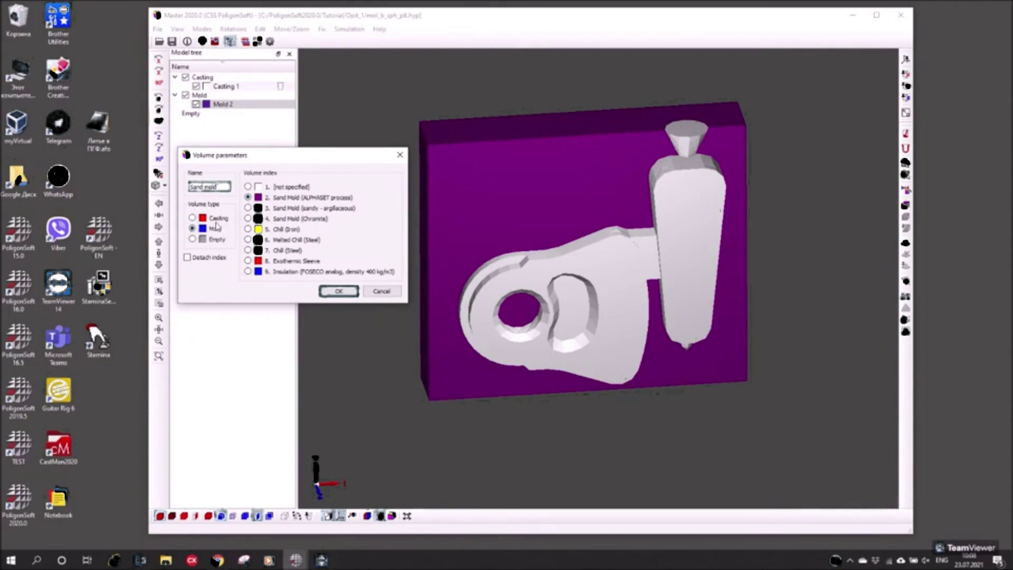
# Try the Casting volume type, return it to Mold, and assign index 3, Sand Mold (sandy - argillaceous), to the volume.
pyautogui.click(193, 218)
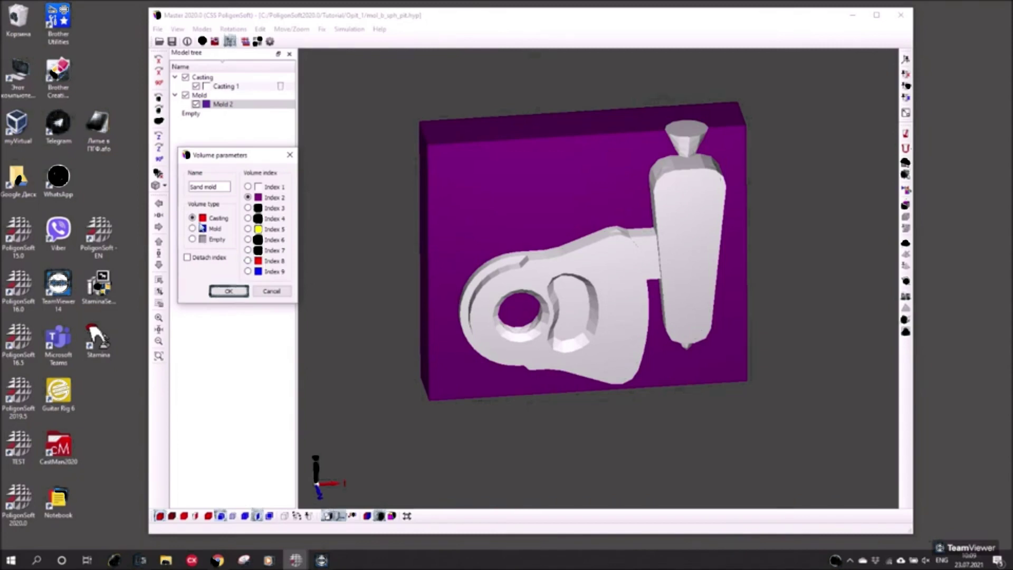
pyautogui.click(200, 228)
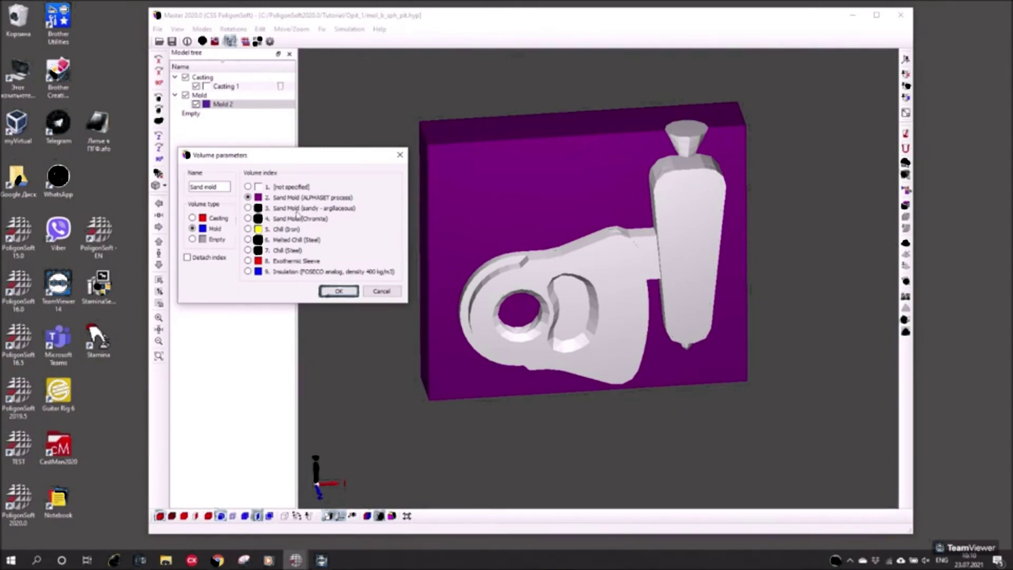
pyautogui.click(248, 208)
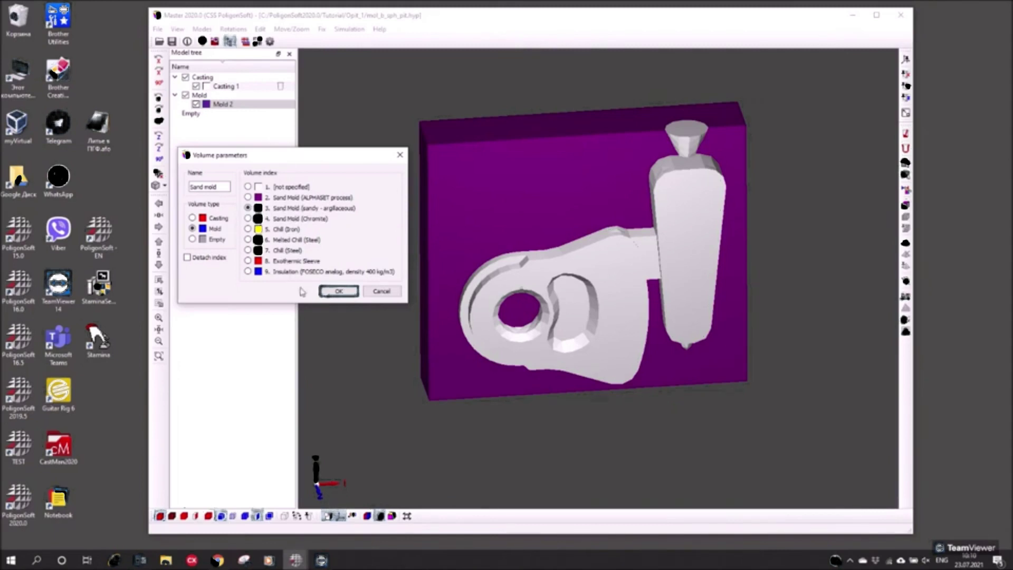
pyautogui.click(338, 290)
# Color the model by volume type to distinguish the casting from the mold.
pyautogui.moveTo(353, 267); pyautogui.dragTo(379, 319)
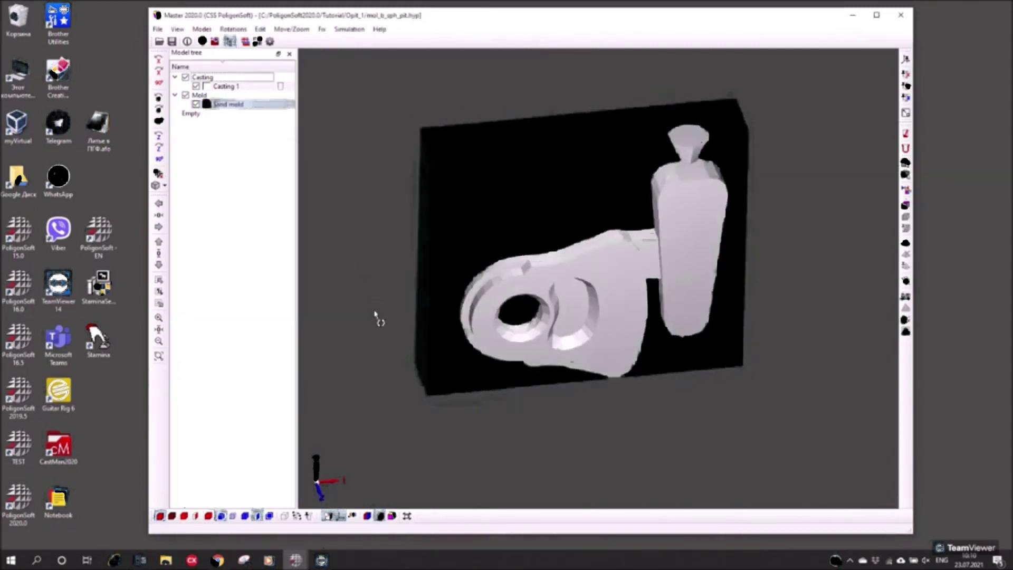
pyautogui.moveTo(502, 237); pyautogui.dragTo(504, 316, button='middle')
pyautogui.moveTo(522, 259); pyautogui.dragTo(458, 190, button='middle')
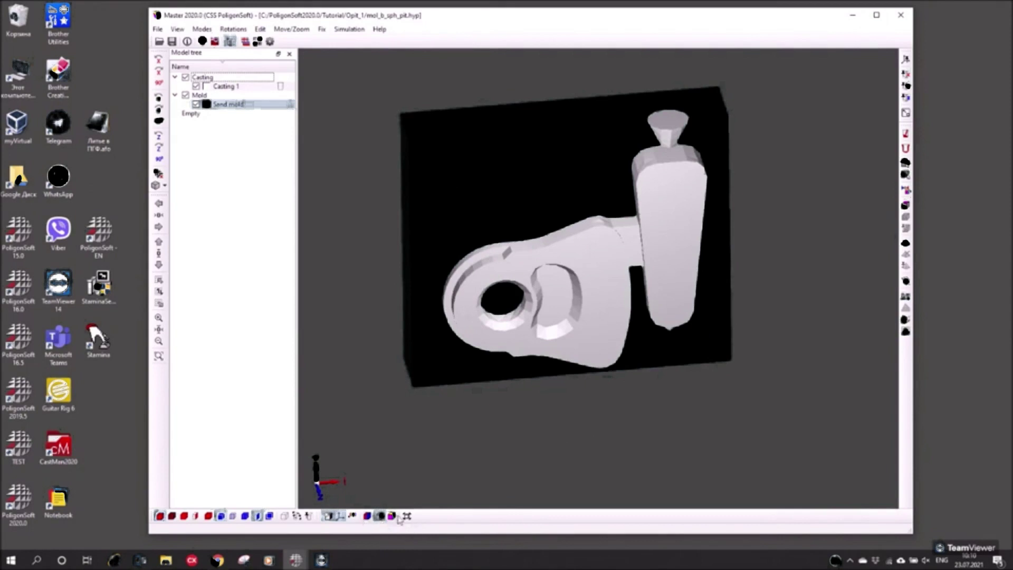
pyautogui.click(368, 516)
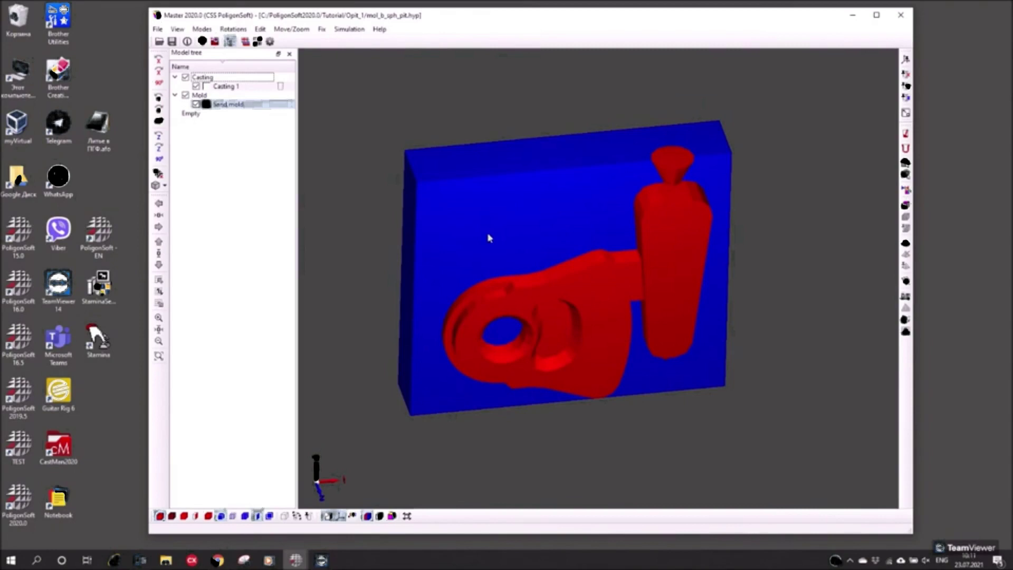
pyautogui.moveTo(469, 187); pyautogui.dragTo(474, 205, button='middle')
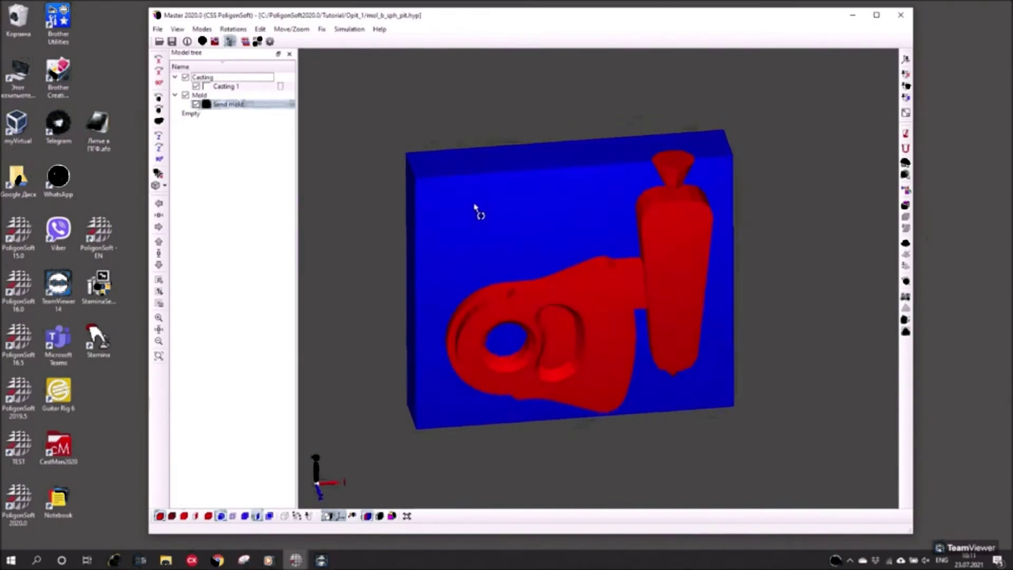
pyautogui.press('Down')
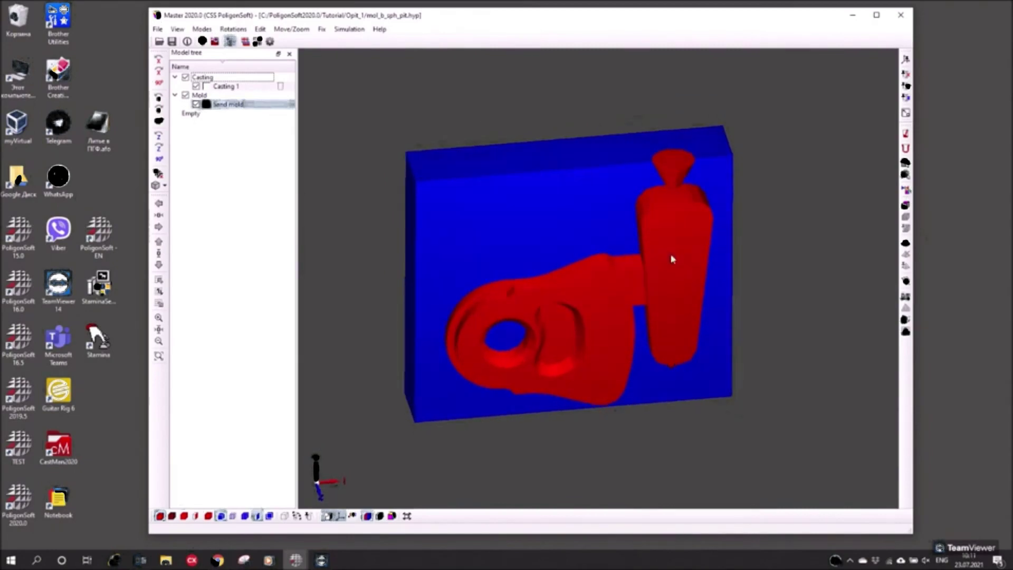
pyautogui.press('Down')
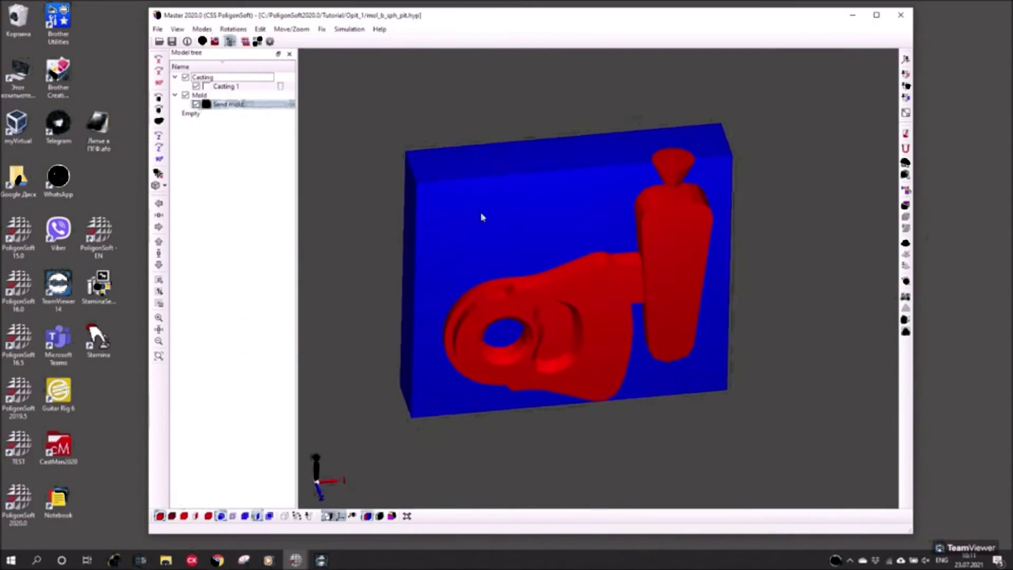
# Color the casting and the mold by their volume index.
pyautogui.click(380, 515)
pyautogui.moveTo(595, 305); pyautogui.dragTo(590, 284, button='middle')
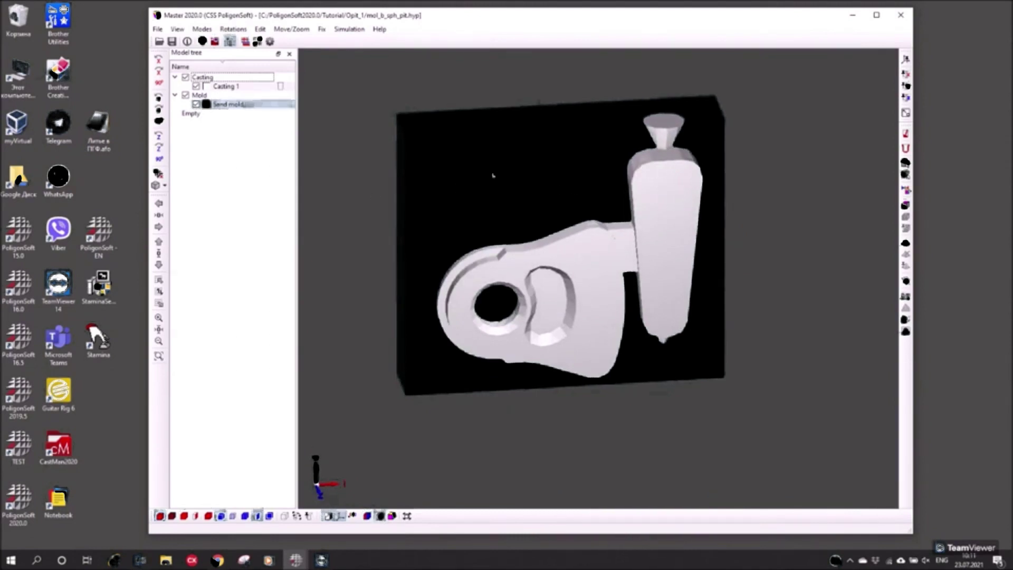
pyautogui.moveTo(391, 459); pyautogui.dragTo(400, 378)
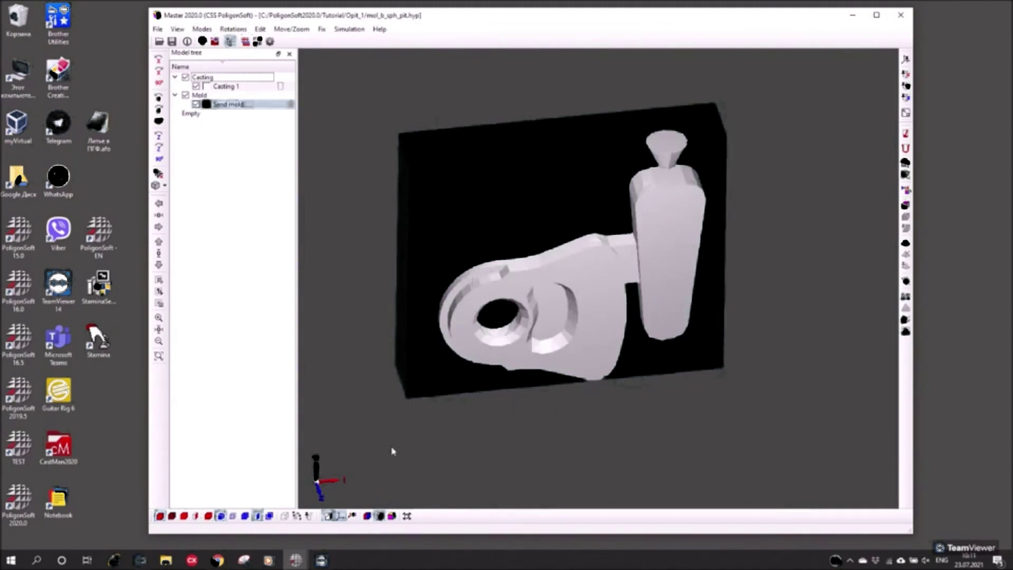
# Color the model's surfaces by heat transfer region.
pyautogui.click(391, 516)
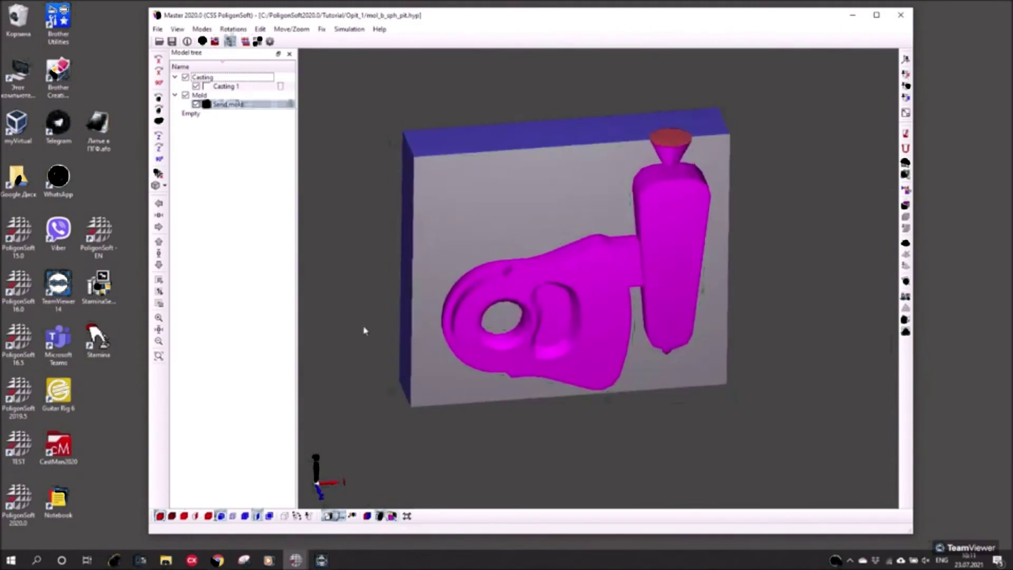
pyautogui.moveTo(596, 271); pyautogui.dragTo(645, 255)
pyautogui.moveTo(644, 255); pyautogui.dragTo(739, 269, button='right')
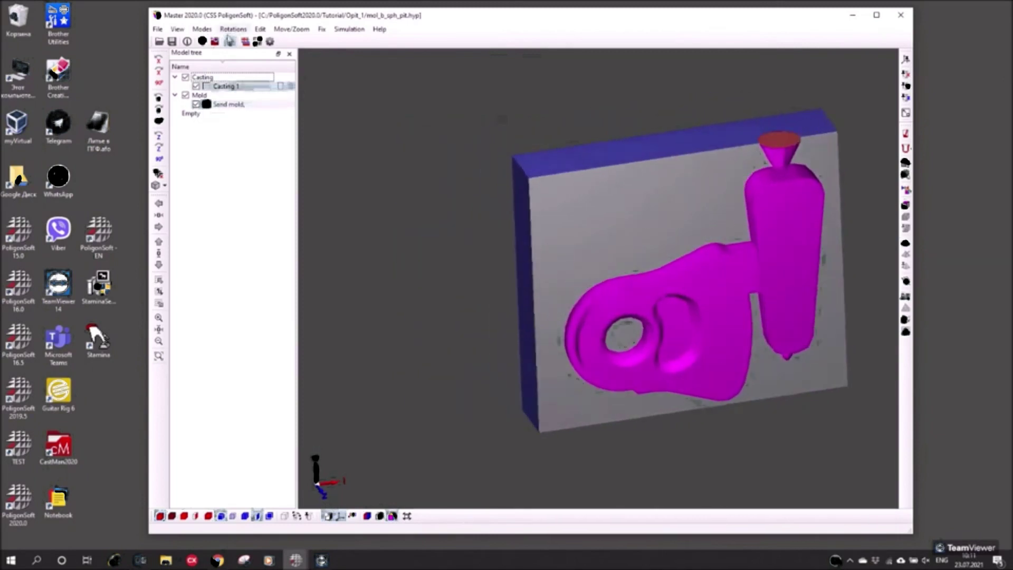
# Open the Sand Casting.afo heat transfer data beside the model, compare Region 1 with the casting surface color, and close the data.
pyautogui.click(230, 41)
pyautogui.moveTo(453, 130); pyautogui.dragTo(185, 110)
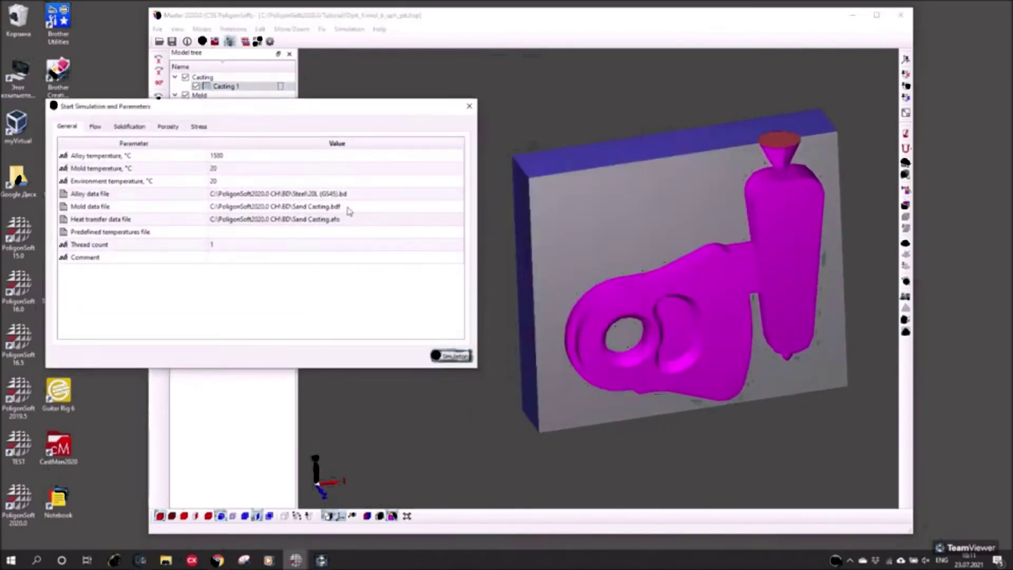
pyautogui.click(362, 224)
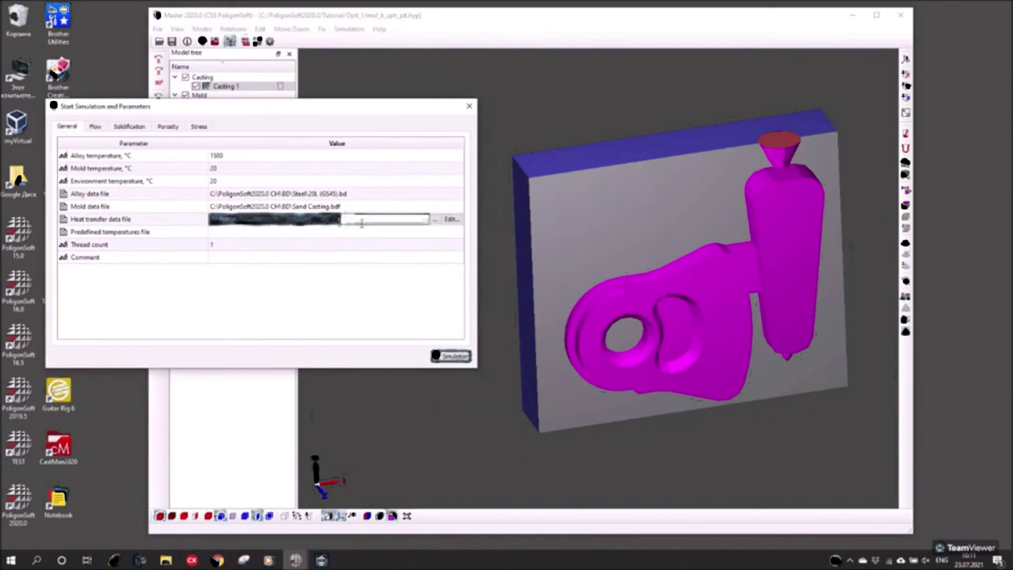
pyautogui.click(452, 220)
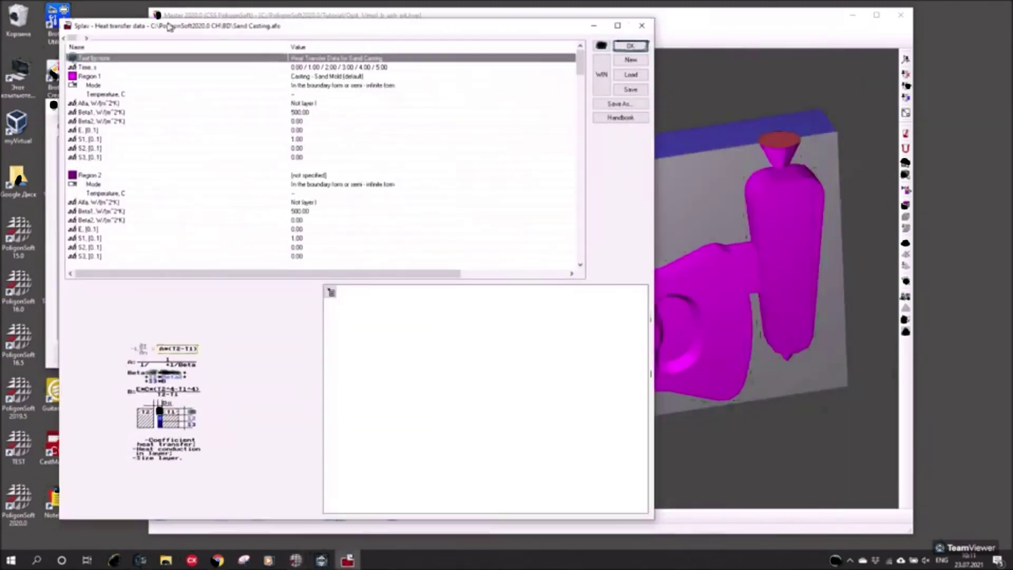
pyautogui.moveTo(169, 27); pyautogui.dragTo(158, 26)
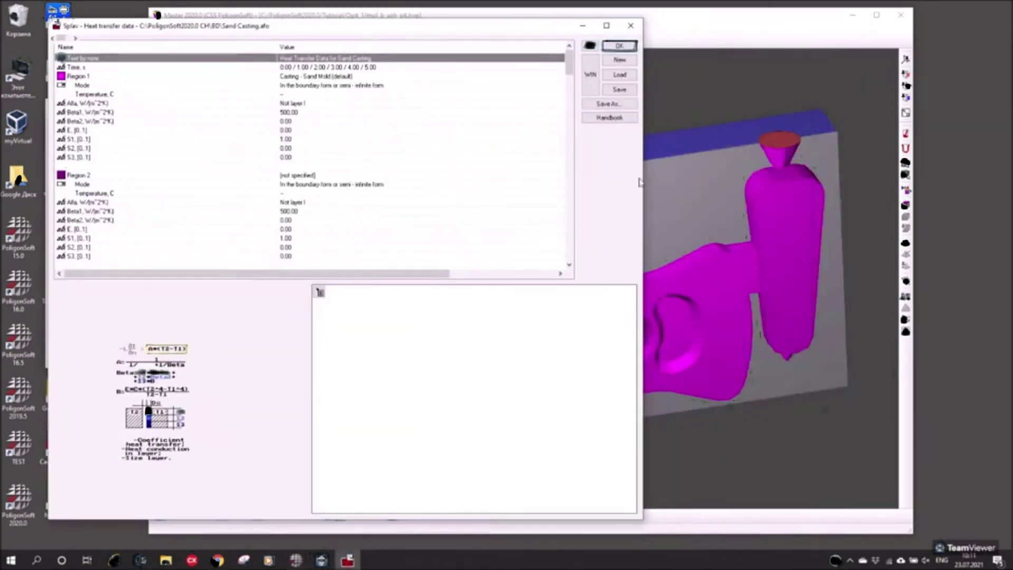
pyautogui.moveTo(640, 182); pyautogui.dragTo(497, 182)
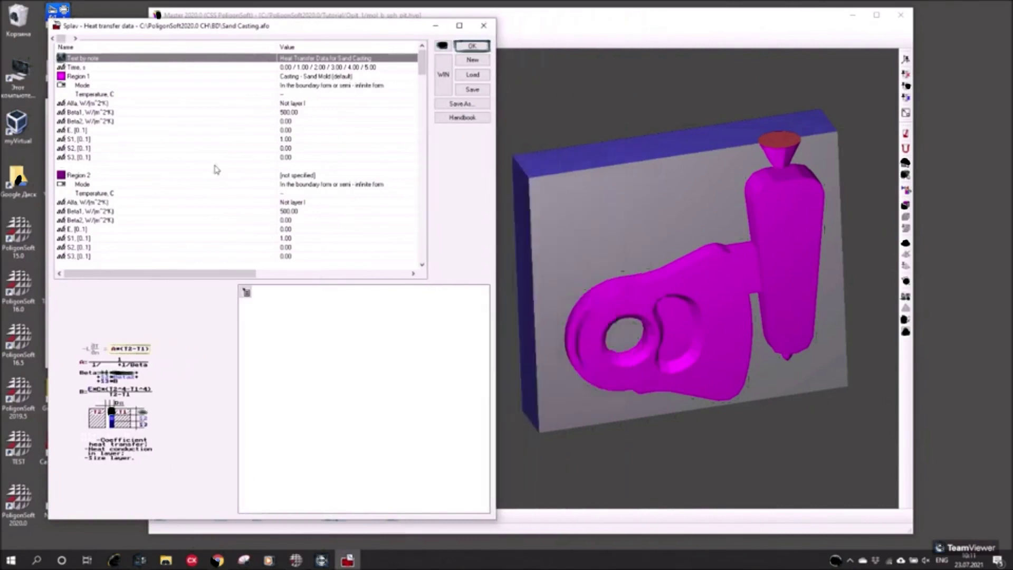
pyautogui.click(78, 79)
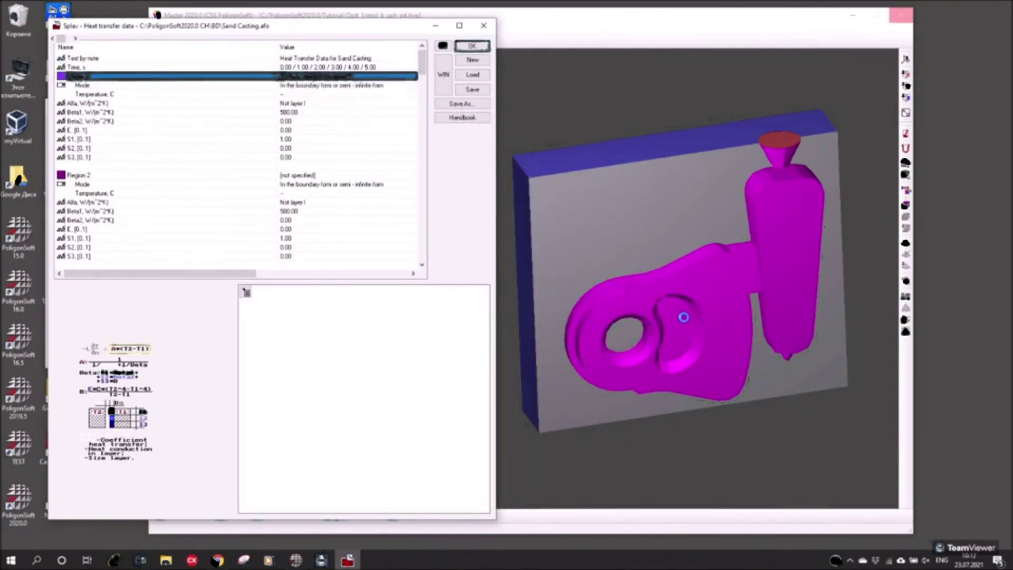
pyautogui.click(484, 26)
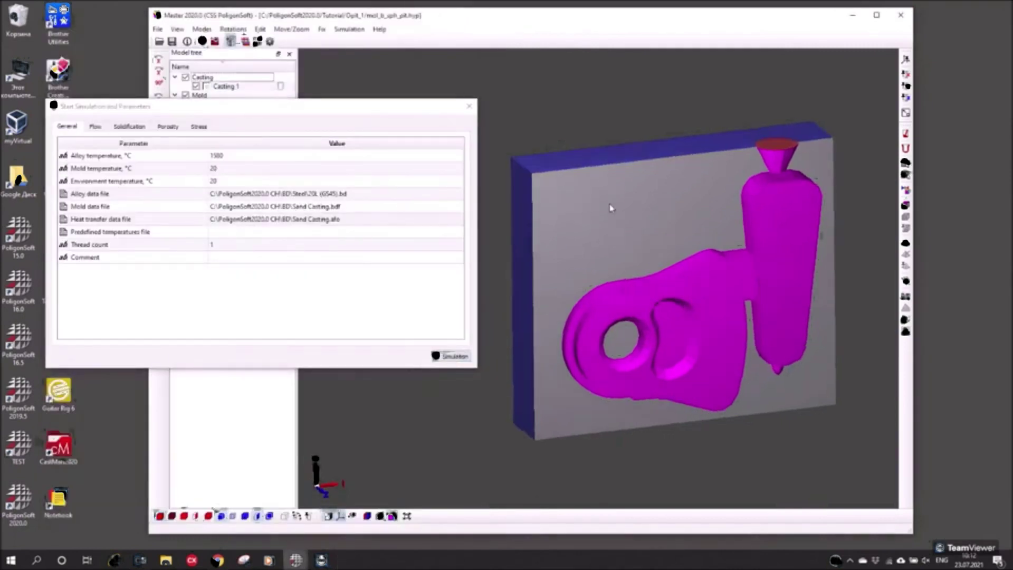
# Move the simulation parameters clear of the model tree, toggle the casting's visibility, and hide the mold to inspect the casting's surface regions.
pyautogui.moveTo(221, 110); pyautogui.dragTo(188, 227)
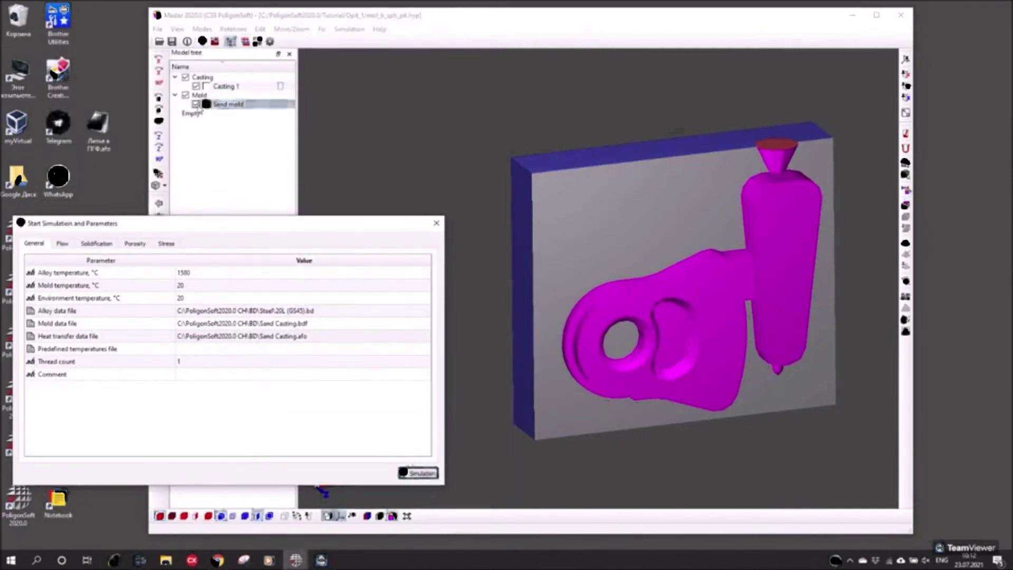
pyautogui.click(185, 78)
pyautogui.moveTo(611, 329); pyautogui.dragTo(637, 280, button='middle')
pyautogui.click(185, 78)
pyautogui.click(186, 95)
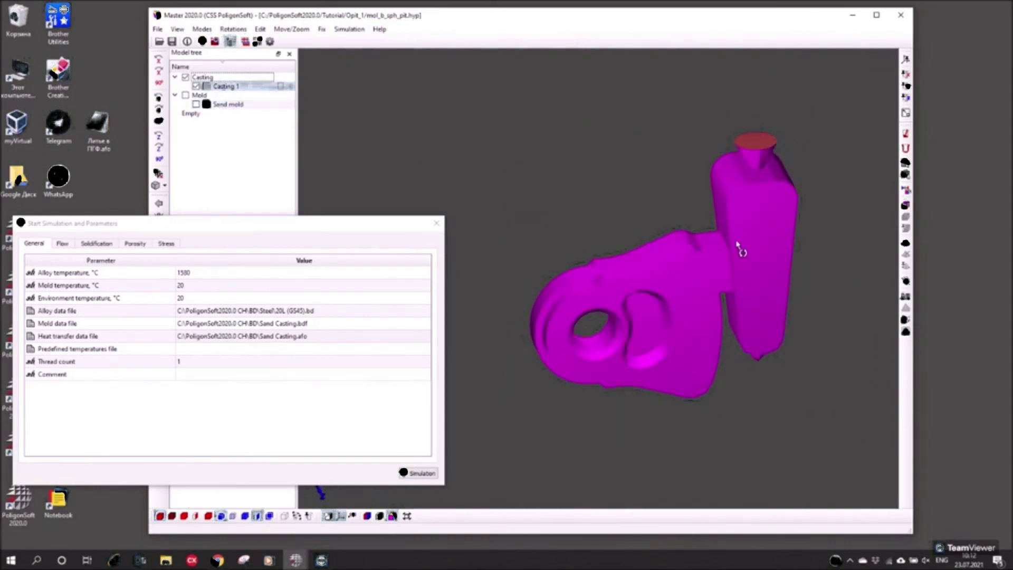
pyautogui.moveTo(739, 248); pyautogui.dragTo(784, 192, button='middle')
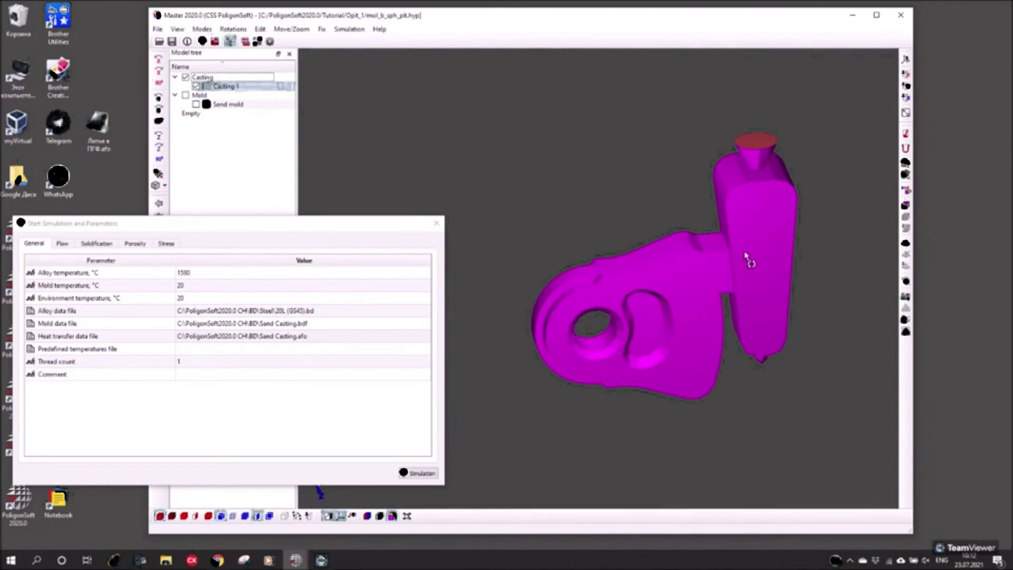
pyautogui.moveTo(745, 256); pyautogui.dragTo(748, 250, button='middle')
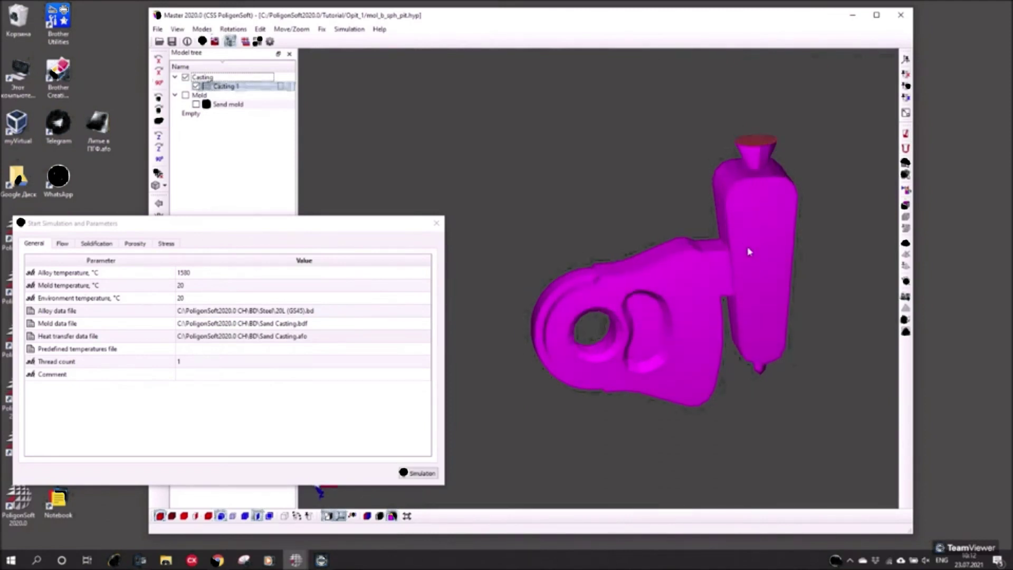
# Reopen the Sand Casting.afo heat transfer data, examine Region 1's Beta1 coefficient, and close the data.
pyautogui.click(336, 337)
pyautogui.click(417, 336)
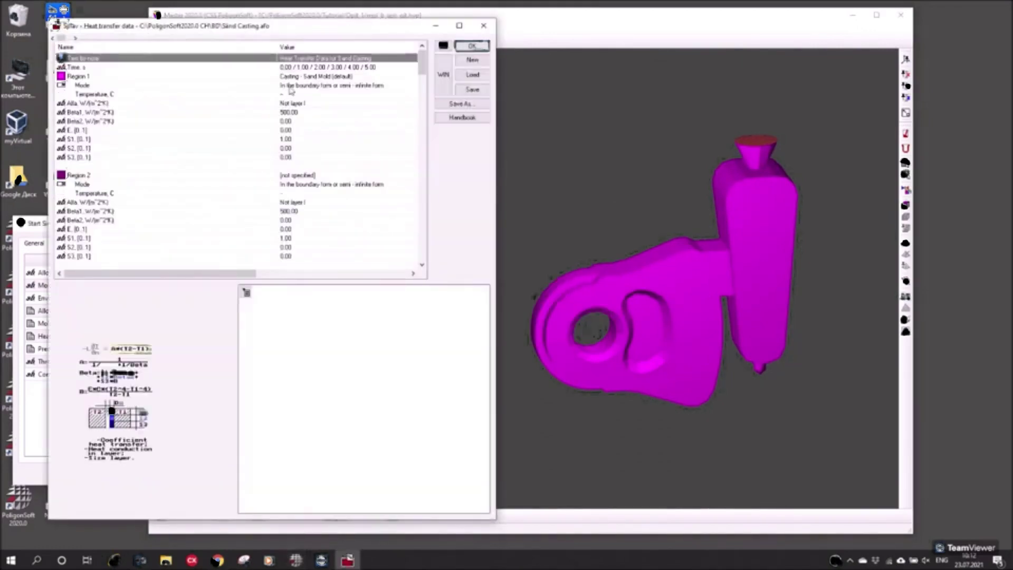
pyautogui.click(273, 112)
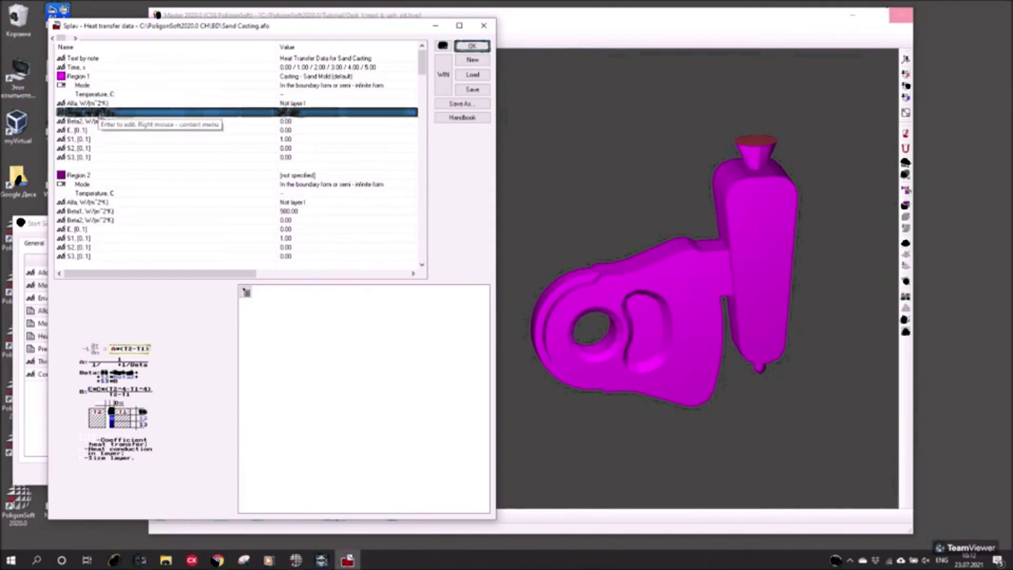
pyautogui.click(482, 26)
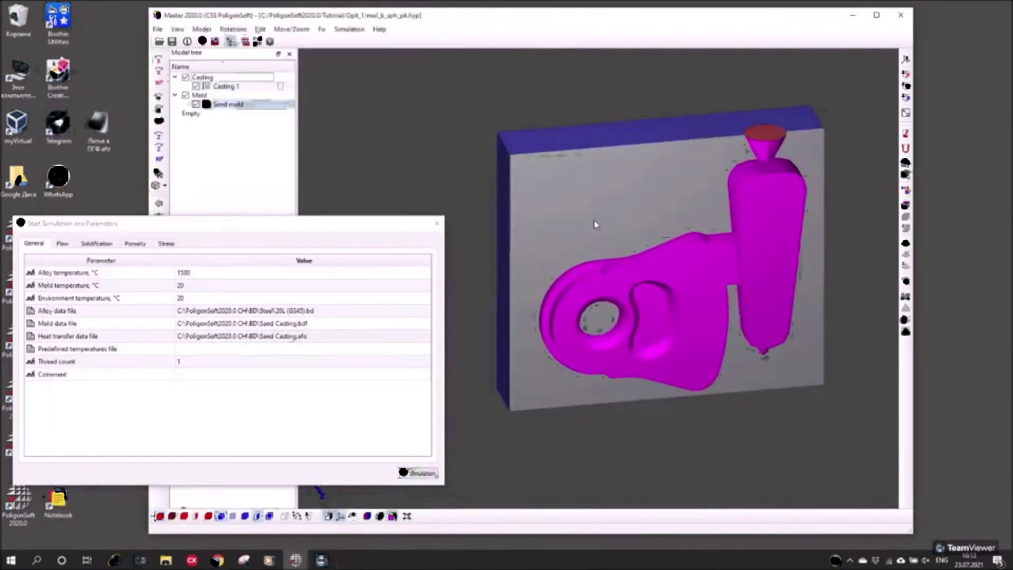
# Reopen the Sand Casting.afo heat transfer data, compare Regions 17 and 18 with the outer surface colors of the casting and mold, and close the data.
pyautogui.moveTo(616, 201); pyautogui.dragTo(601, 182, button='middle')
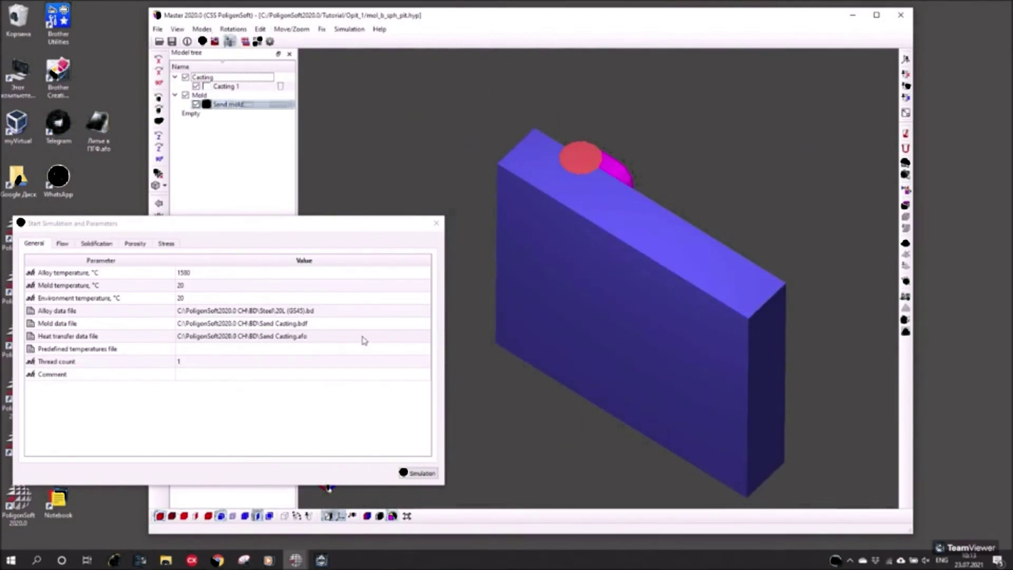
pyautogui.click(326, 337)
pyautogui.click(418, 336)
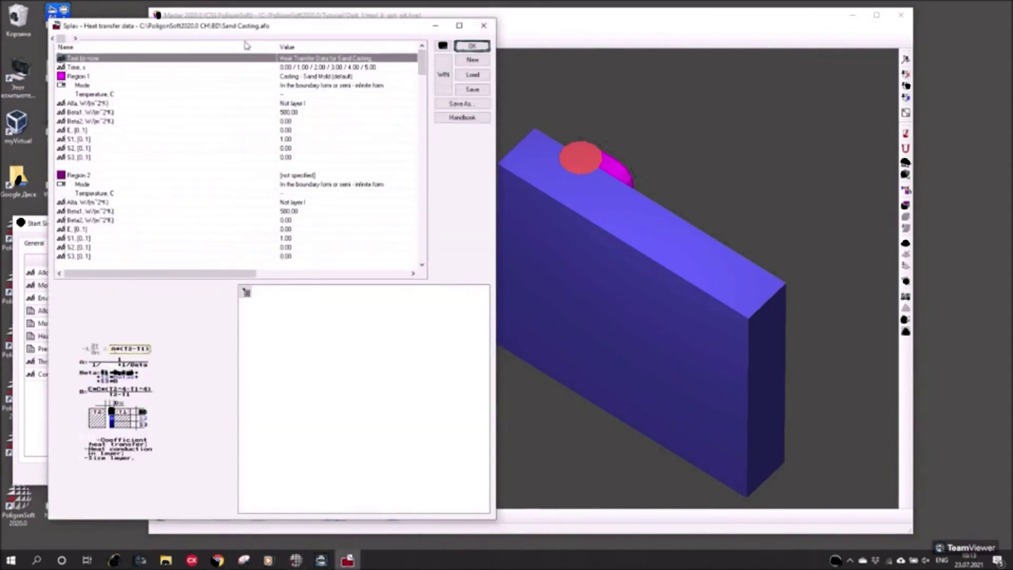
pyautogui.moveTo(422, 72); pyautogui.dragTo(424, 248)
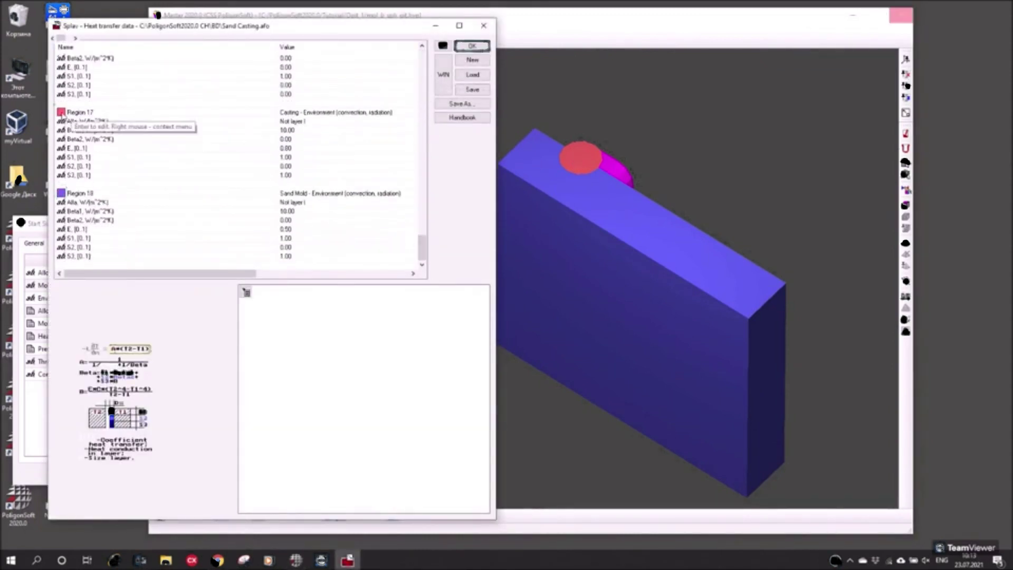
pyautogui.click(700, 211)
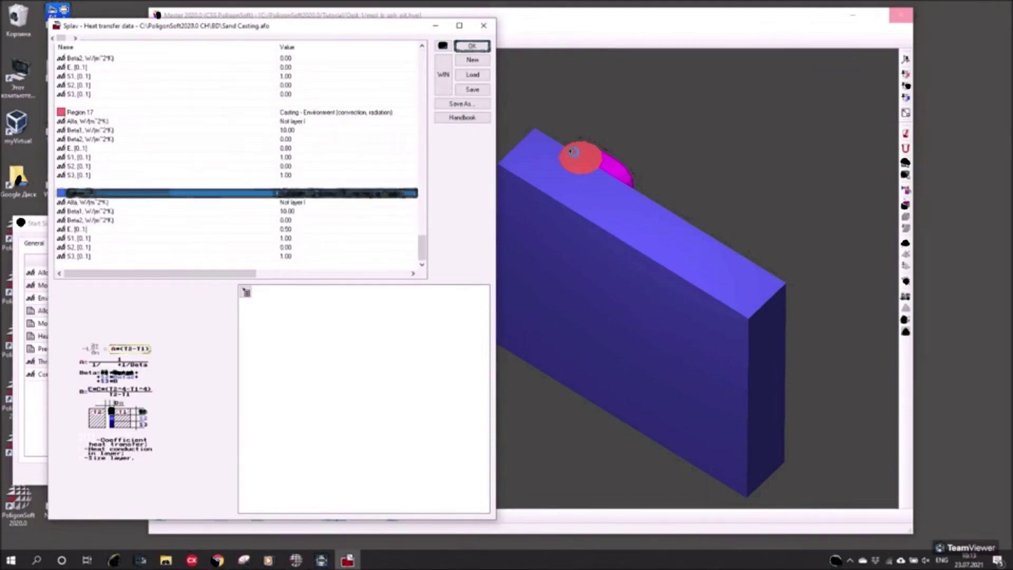
pyautogui.click(90, 113)
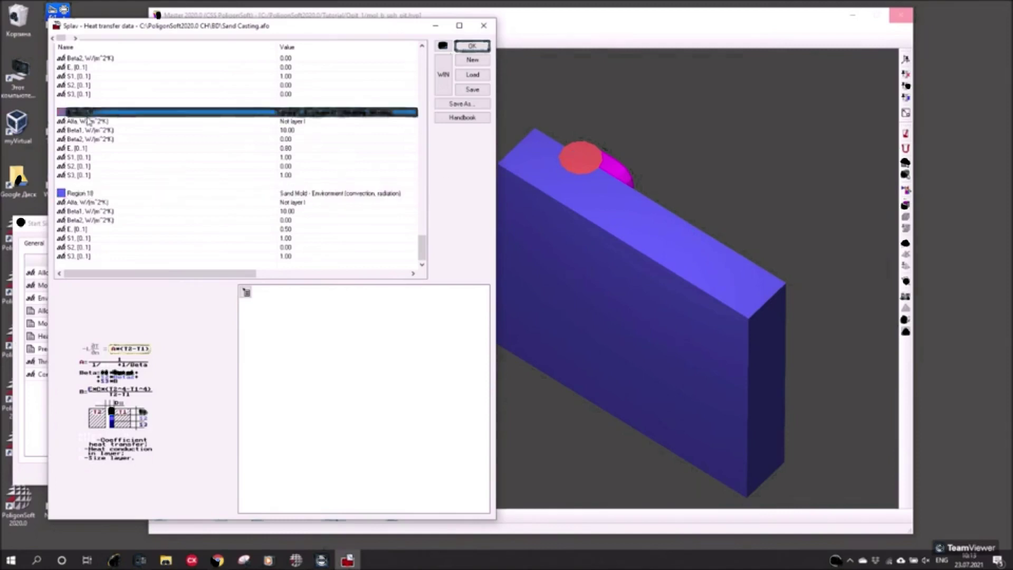
pyautogui.click(84, 194)
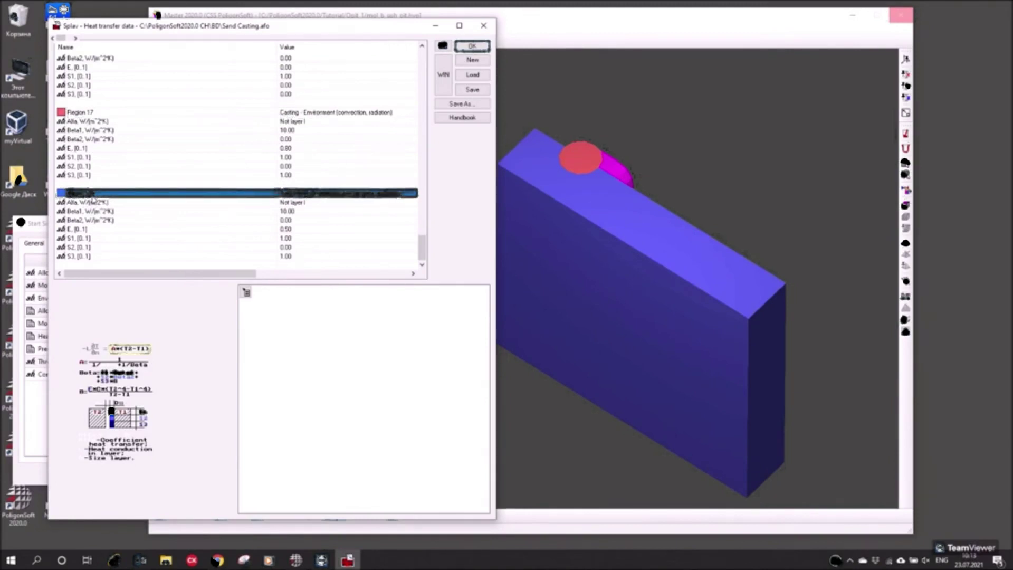
pyautogui.click(106, 30)
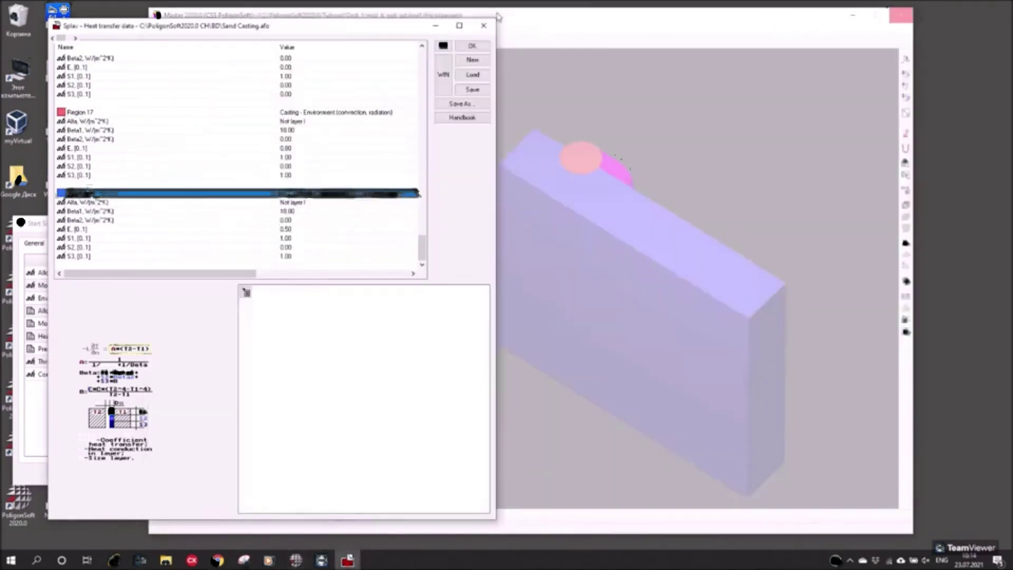
pyautogui.click(483, 26)
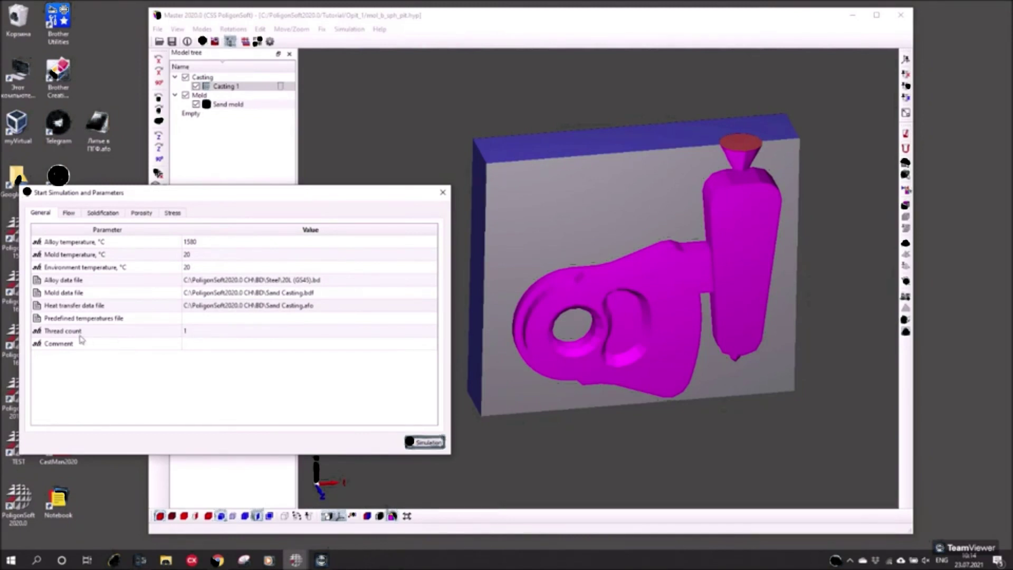
# Set the simulation's thread count to 4 in the general parameters.
pyautogui.click(164, 336)
pyautogui.click(227, 336)
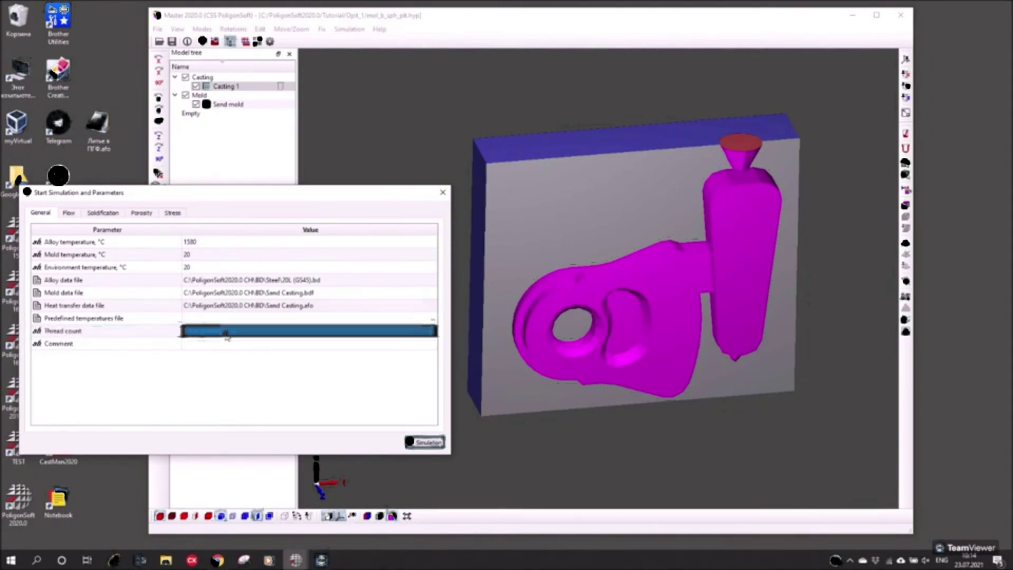
pyautogui.press('BackSpace')
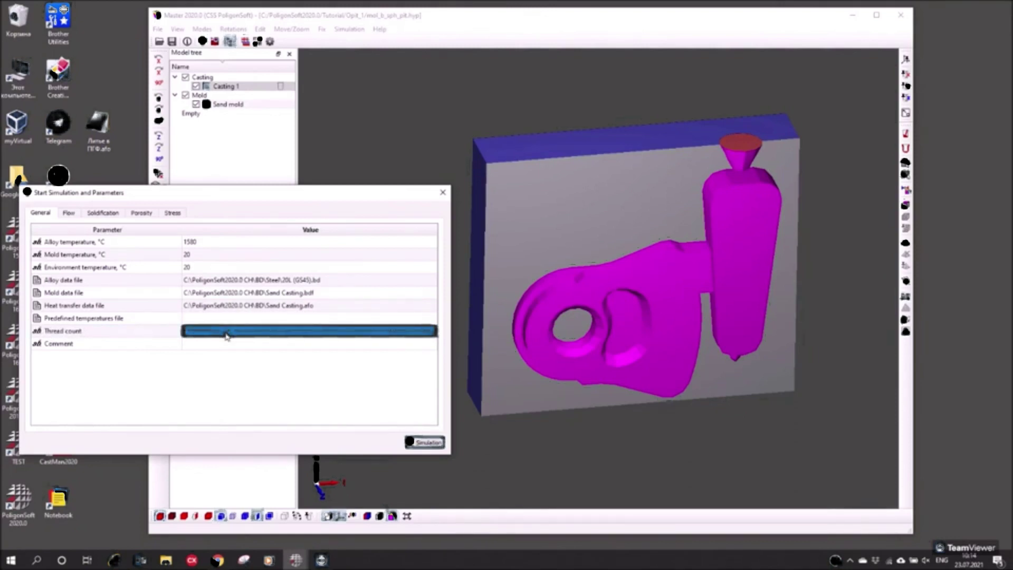
pyautogui.write('8')
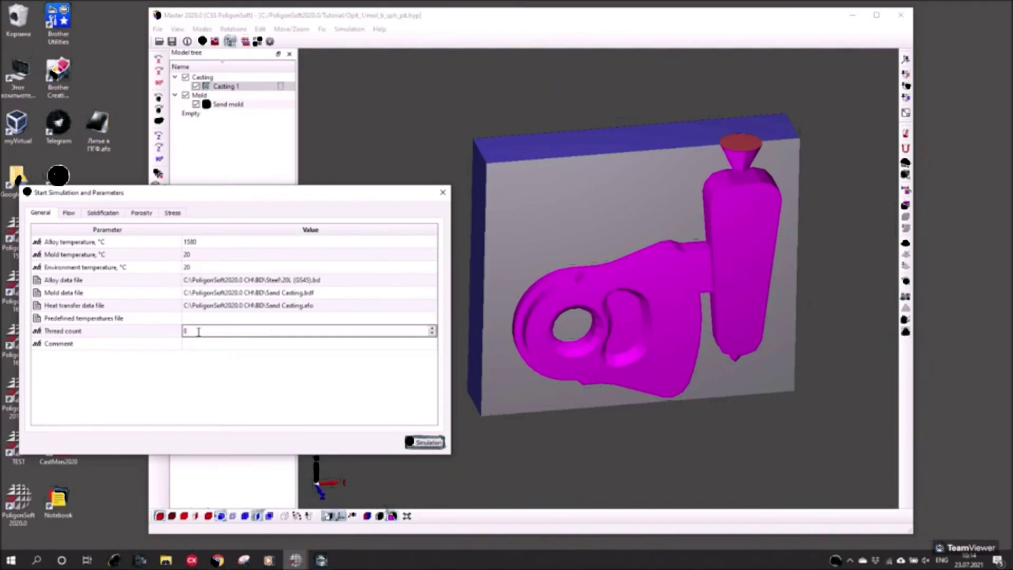
pyautogui.moveTo(200, 332); pyautogui.dragTo(166, 365)
pyautogui.write('4')
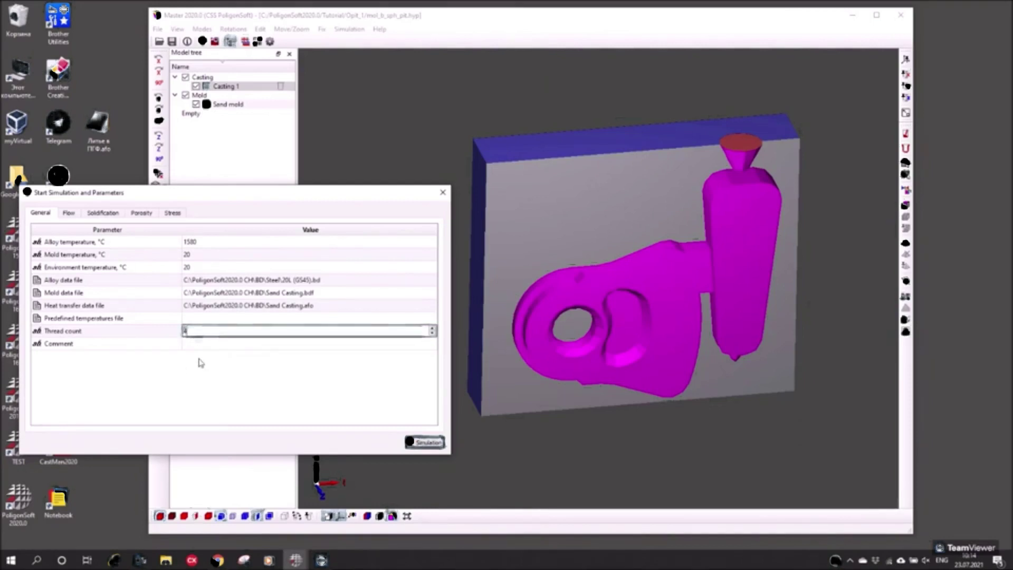
pyautogui.click(202, 368)
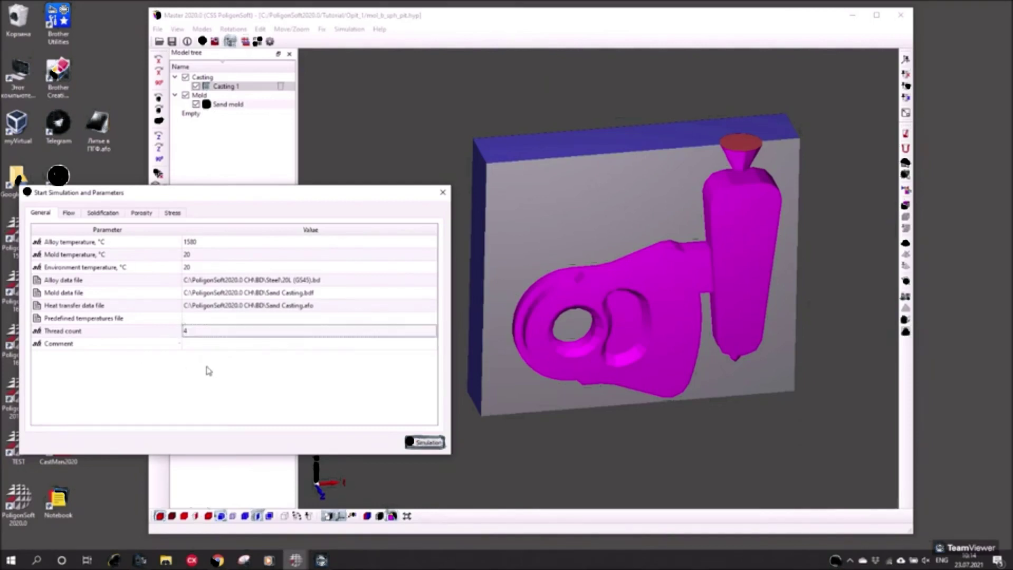
# Close the simulation parameters and maximize the Master window with the pouring cup in view.
pyautogui.moveTo(657, 202); pyautogui.dragTo(681, 243)
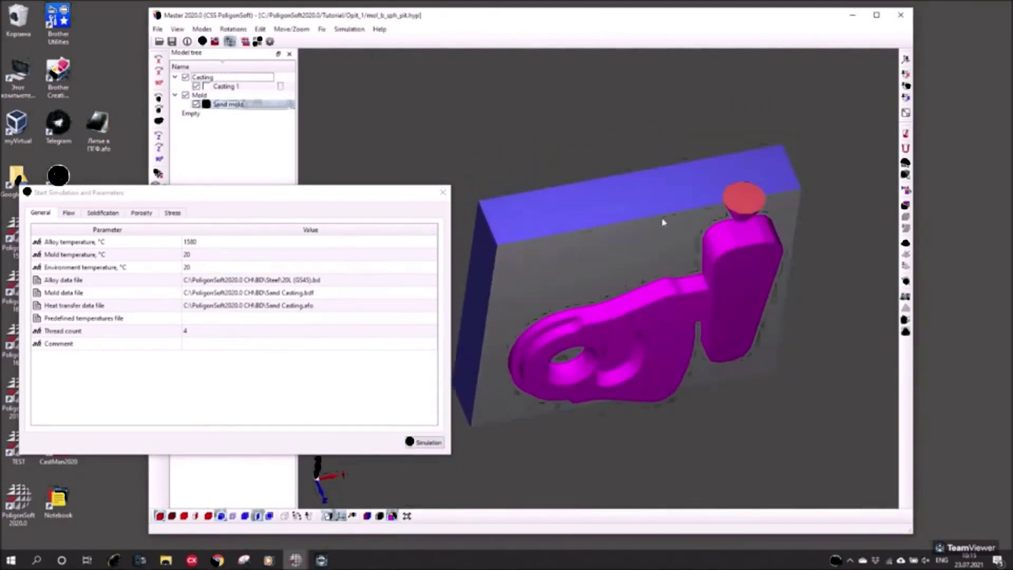
pyautogui.click(443, 192)
pyautogui.scroll(2, 601, 232)
pyautogui.scroll(2, 600, 232)
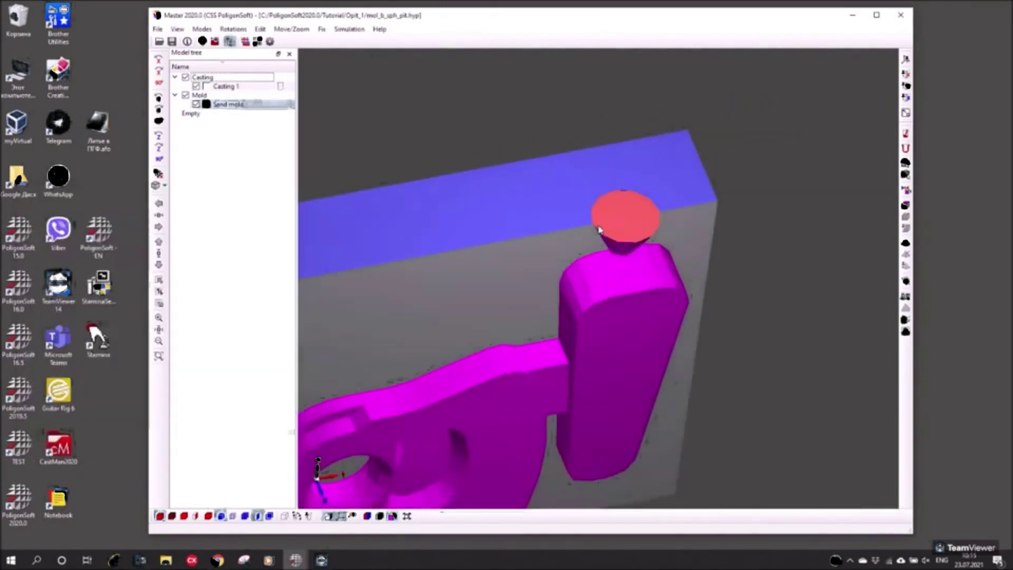
pyautogui.scroll(-1, 488, 226)
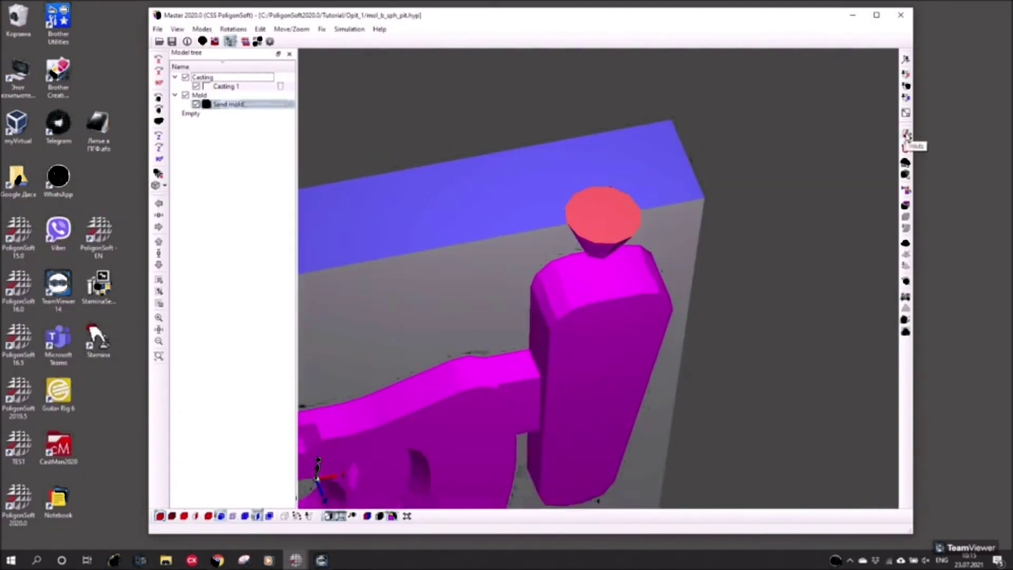
pyautogui.press('super+Up')
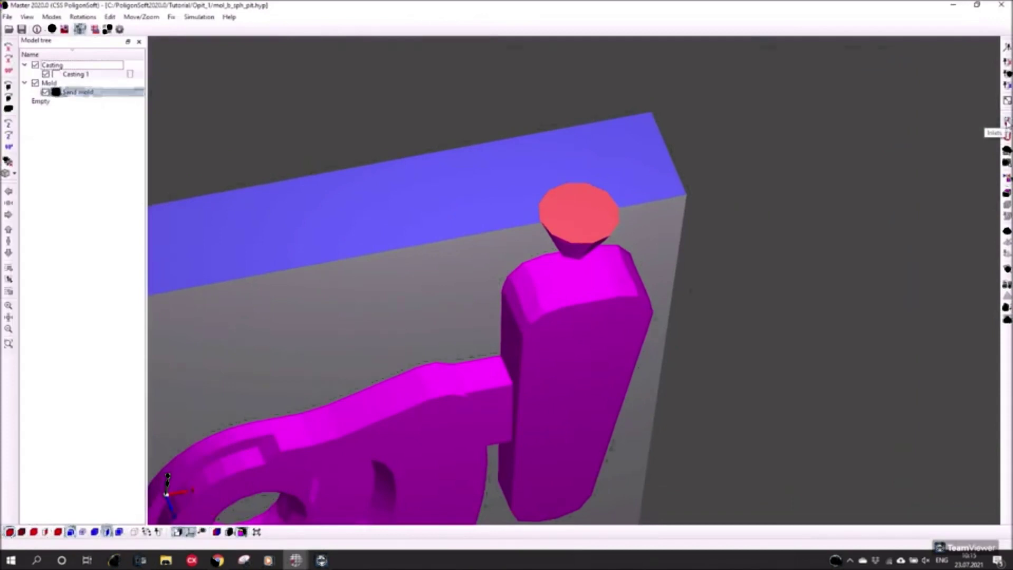
# Open the Inlets settings, add a new inlet, and keep the settings window clear of the pouring cup.
pyautogui.click(1008, 132)
pyautogui.moveTo(506, 176); pyautogui.dragTo(773, 54)
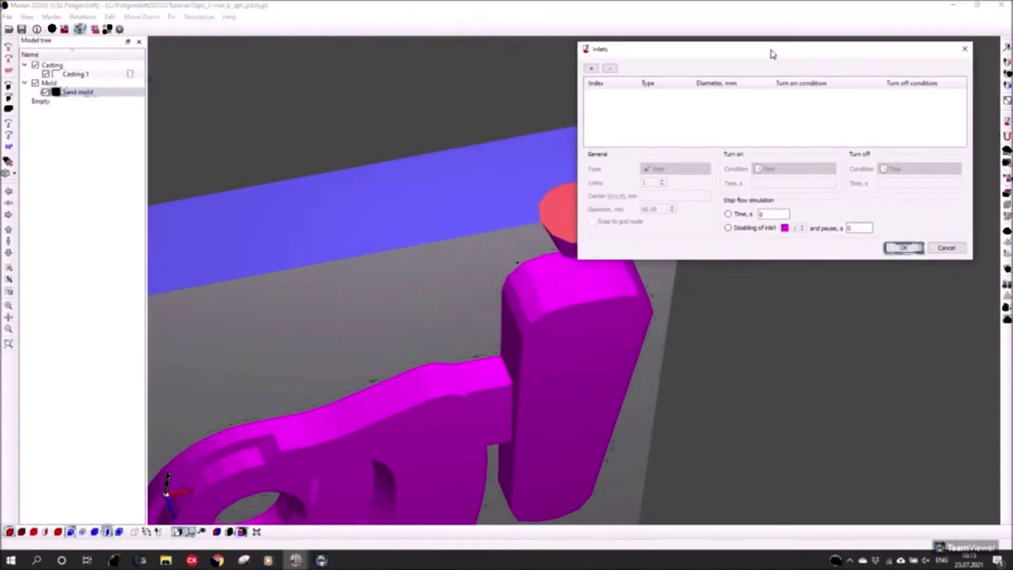
pyautogui.moveTo(348, 203); pyautogui.dragTo(190, 184, button='middle')
pyautogui.click(590, 68)
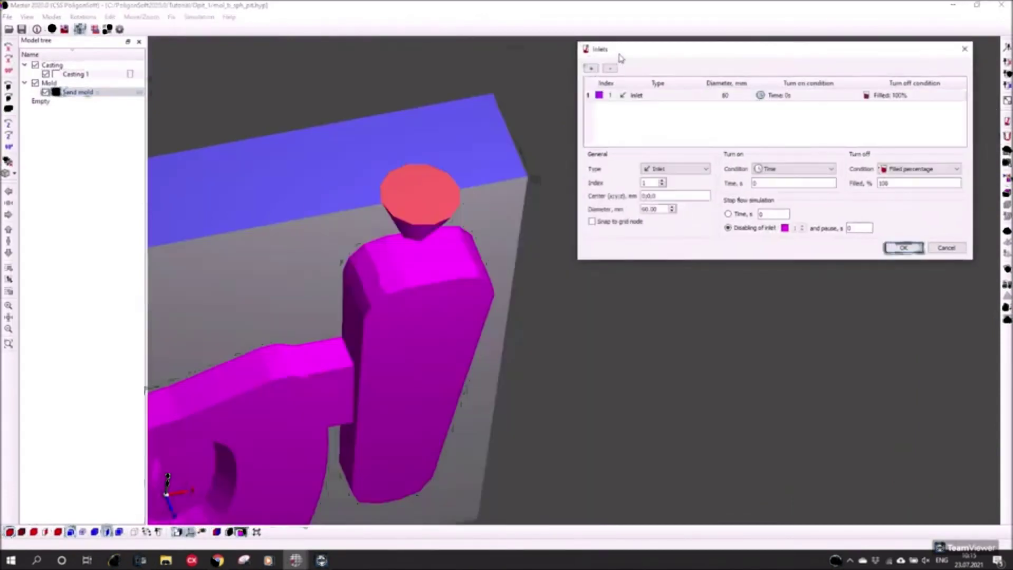
pyautogui.moveTo(620, 58); pyautogui.dragTo(635, 105)
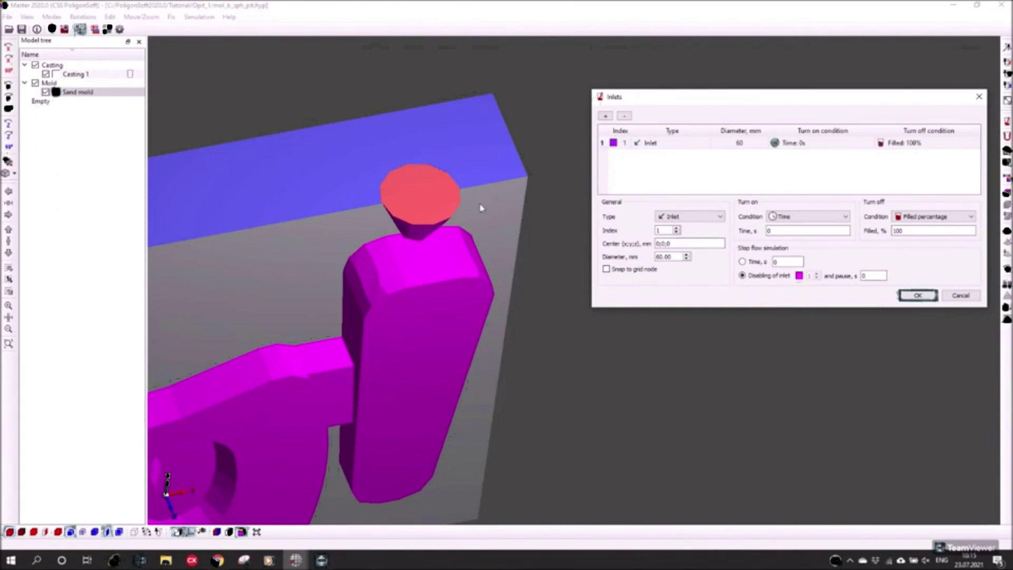
# Place the inlet's center on the pouring cup's top face at about 399.70; 225.00; -62.23 mm.
pyautogui.scroll(-3, 480, 207)
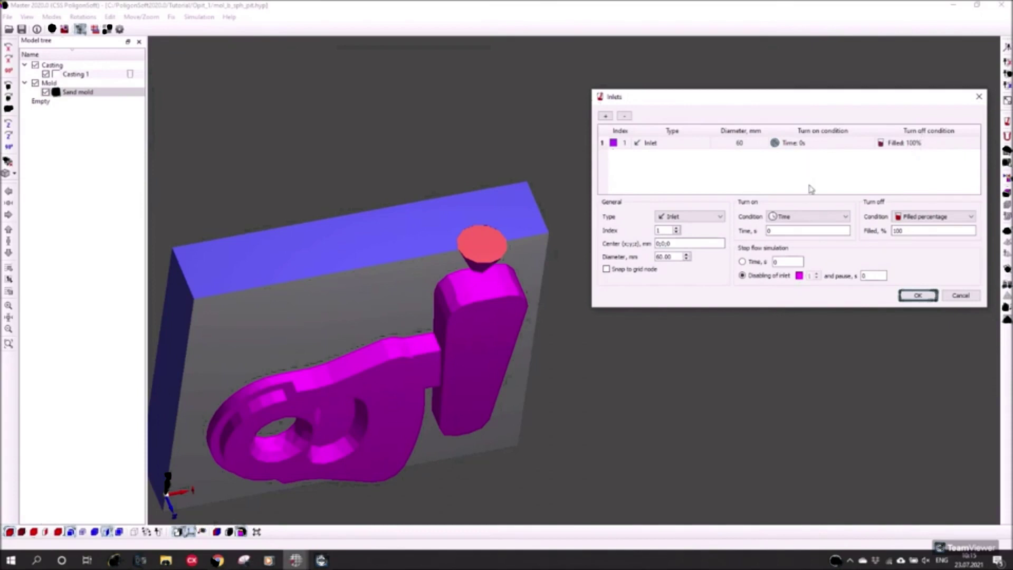
pyautogui.moveTo(481, 247); pyautogui.dragTo(475, 244)
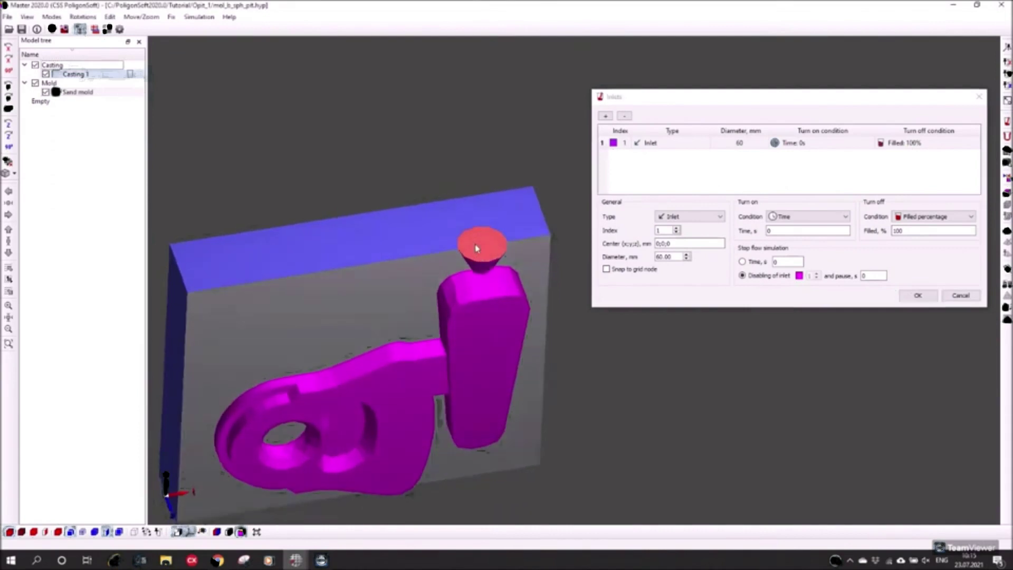
pyautogui.scroll(5, 476, 235)
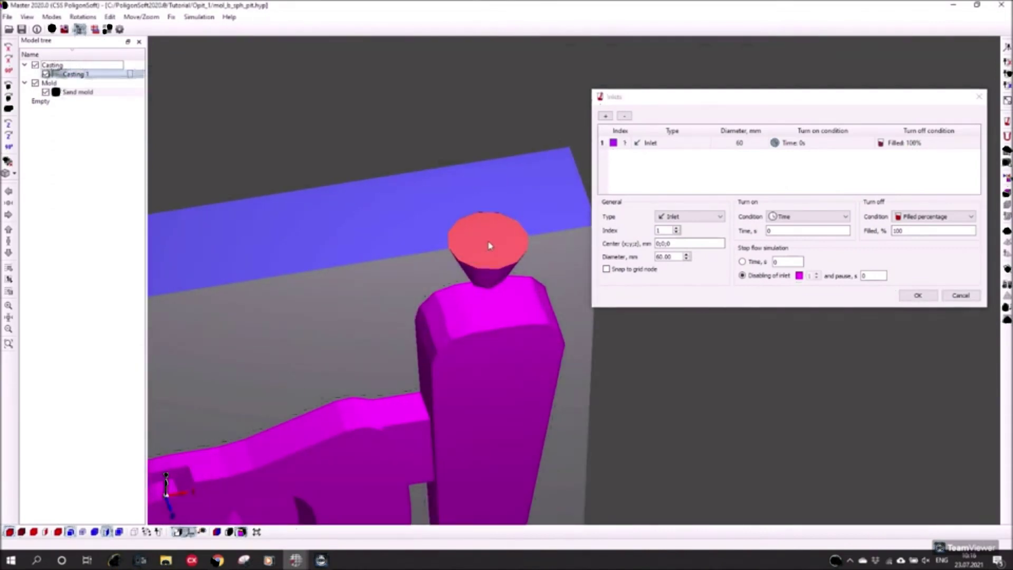
pyautogui.click(488, 242)
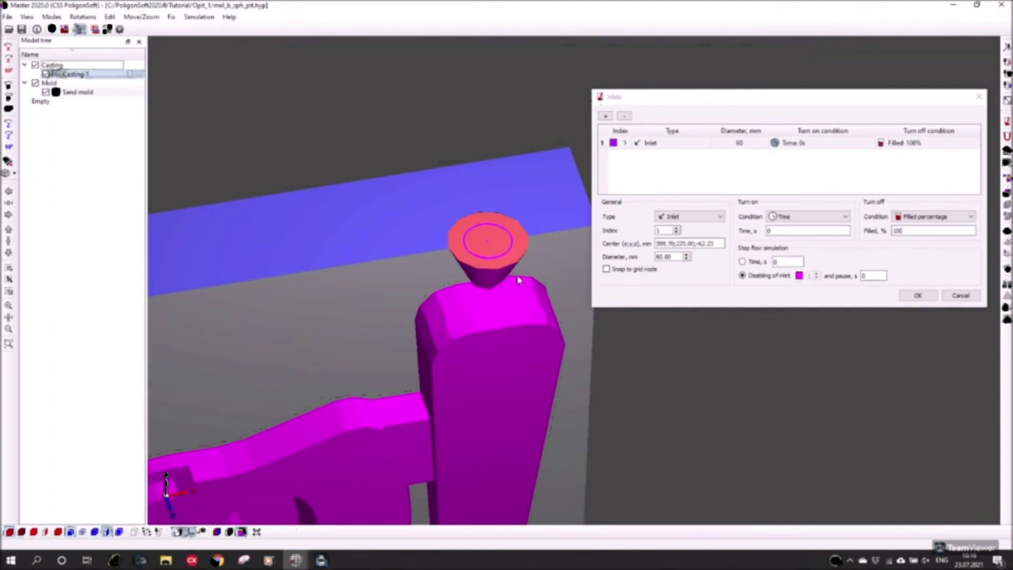
# Reposition the inlet's center near the middle of the pouring cup's top face, at about 399.82; 225.00; -62.86 mm.
pyautogui.scroll(4, 515, 277)
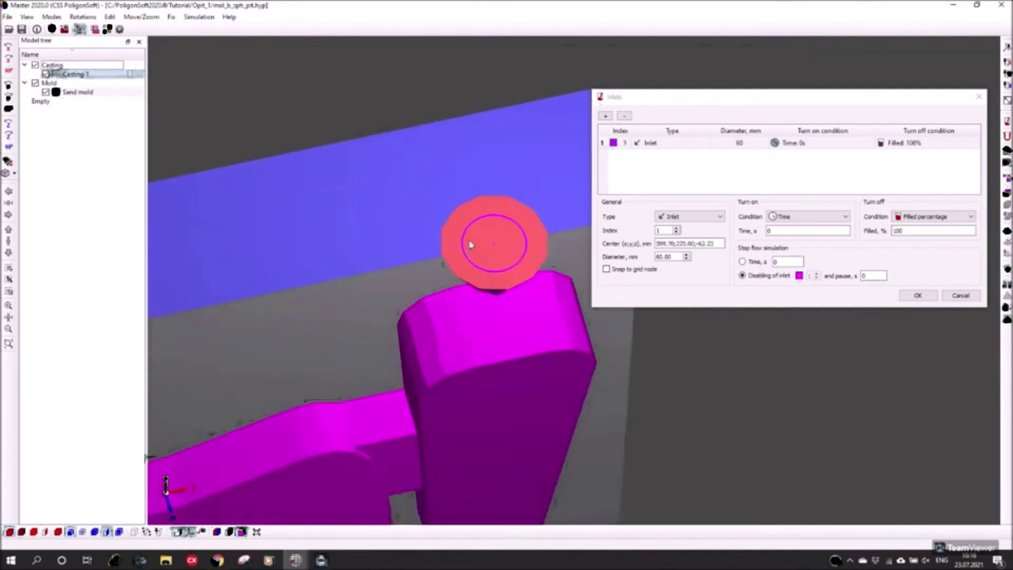
pyautogui.moveTo(479, 260); pyautogui.dragTo(444, 255, button='middle')
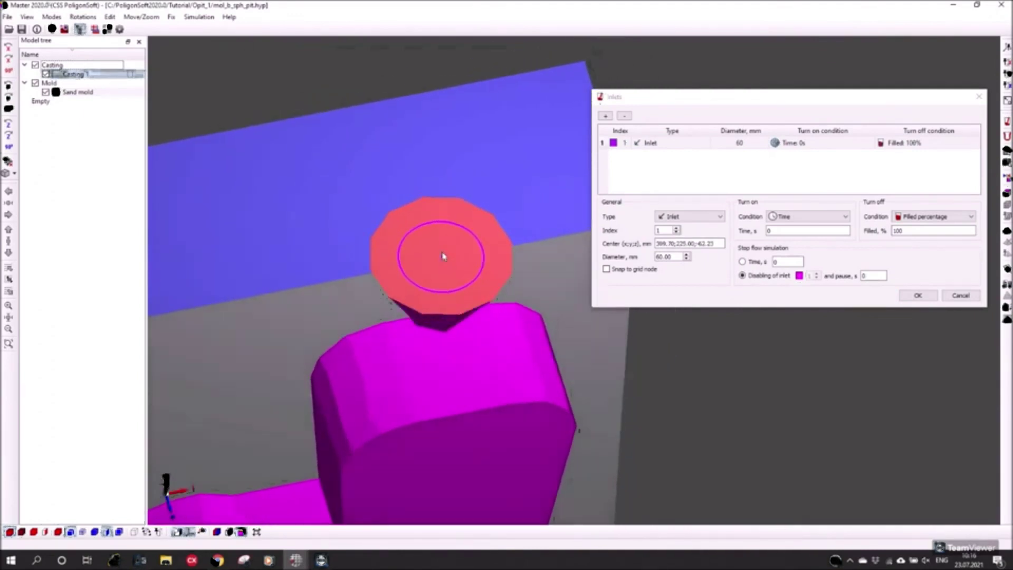
pyautogui.scroll(3, 442, 269)
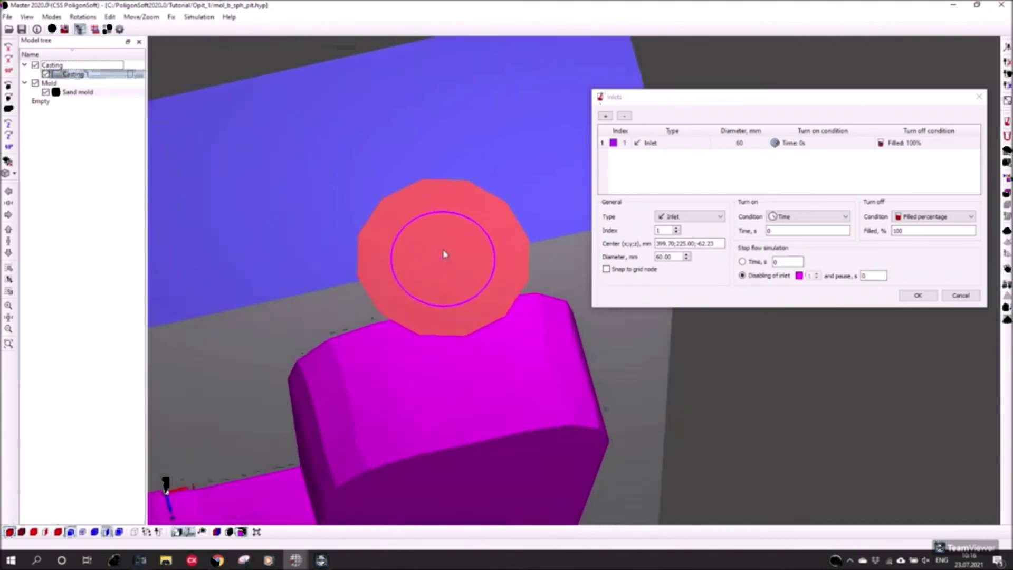
pyautogui.click(444, 255)
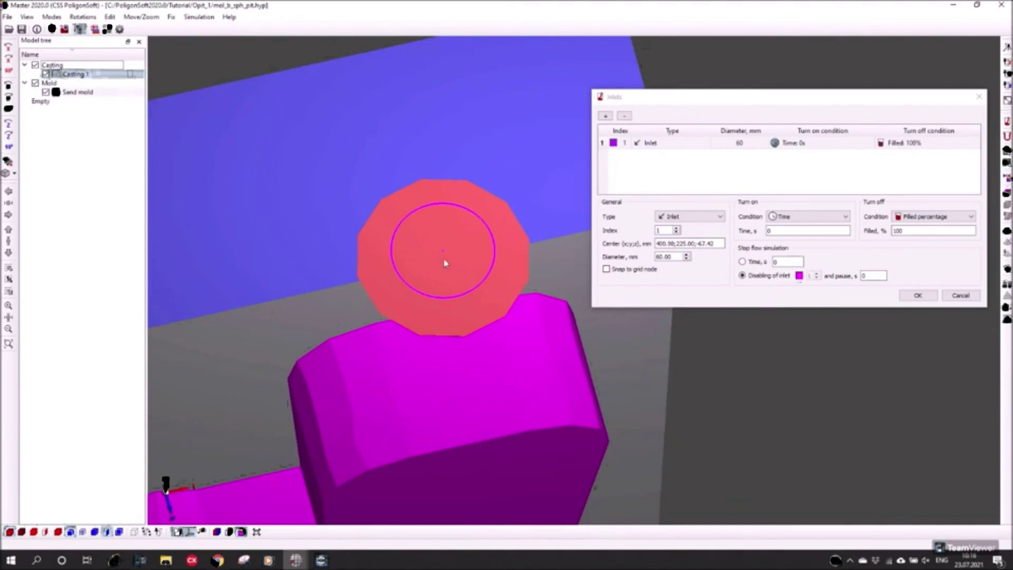
pyautogui.moveTo(441, 258); pyautogui.dragTo(451, 257)
pyautogui.click(444, 259)
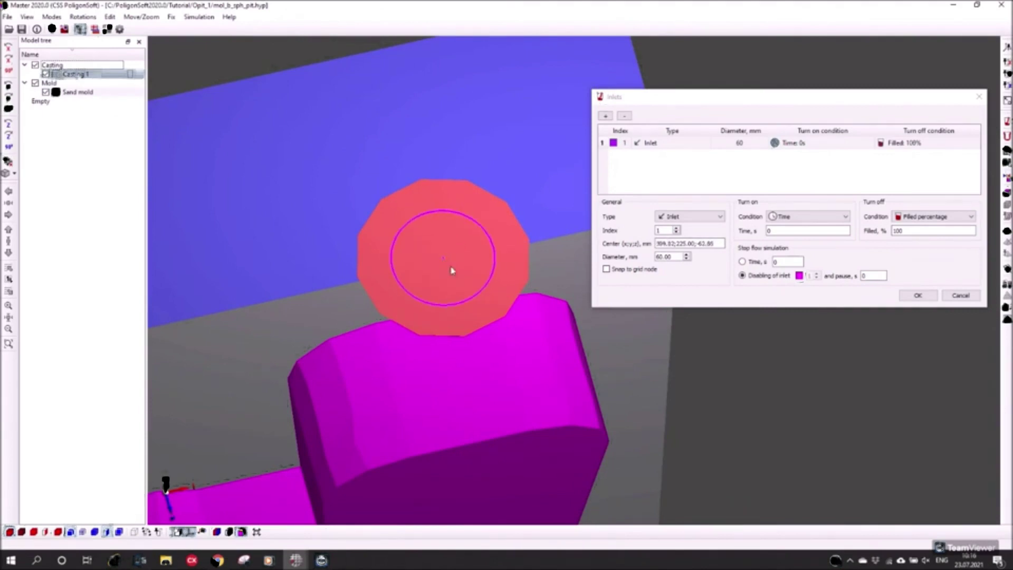
# Show the casting's surface mesh and temporarily enable grid-node snapping to place the inlet center on the cup face's central node at 399.64; 225.00; -63.76 mm.
pyautogui.click(22, 533)
pyautogui.scroll(5, 443, 274)
pyautogui.scroll(-3, 354, 244)
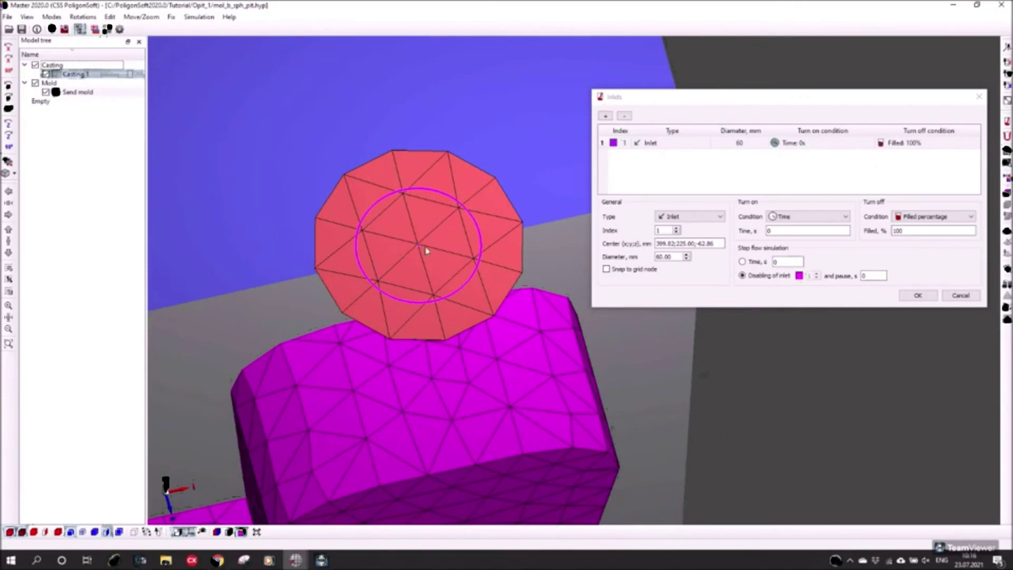
pyautogui.click(608, 271)
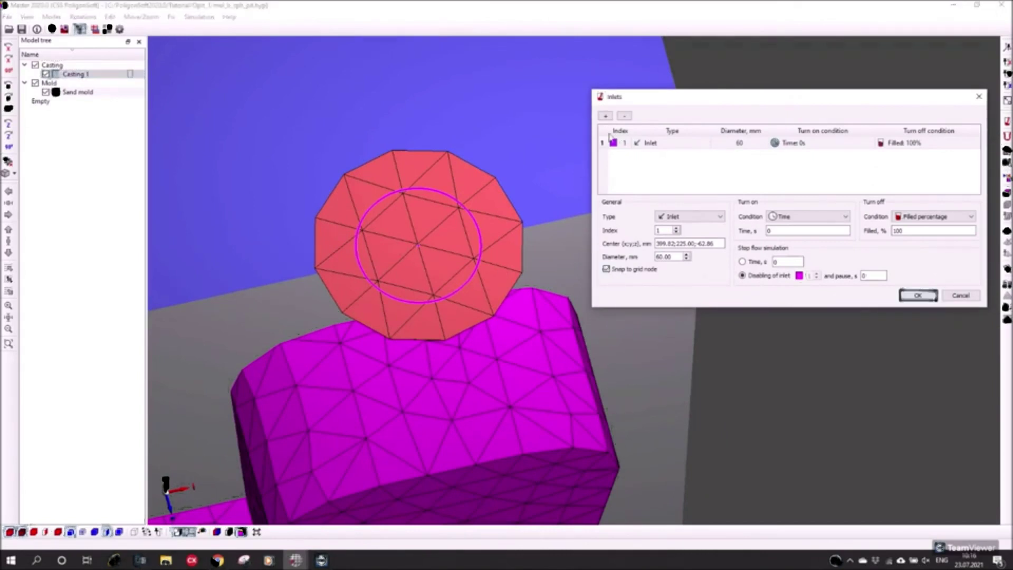
pyautogui.click(420, 252)
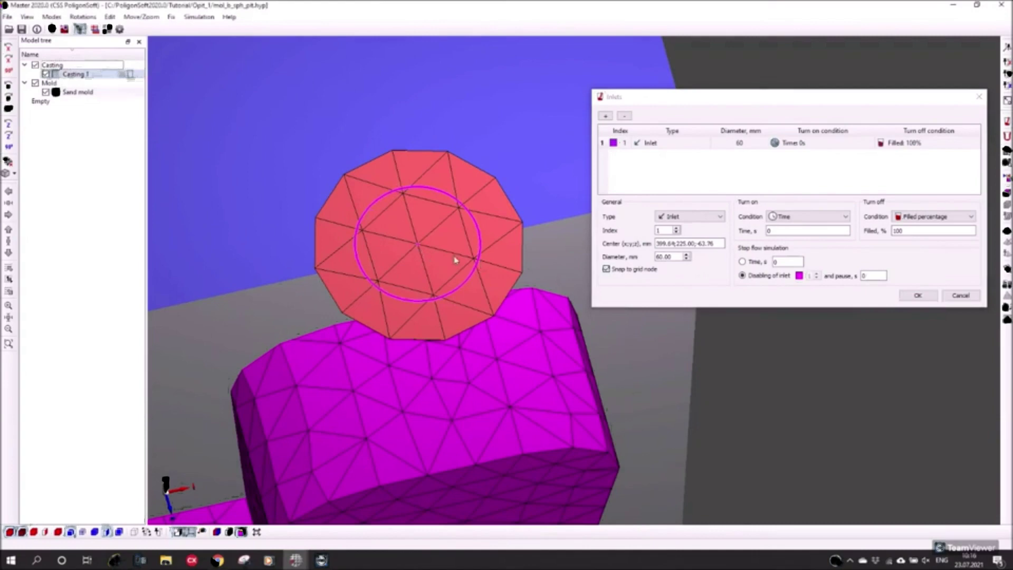
pyautogui.scroll(6, 421, 247)
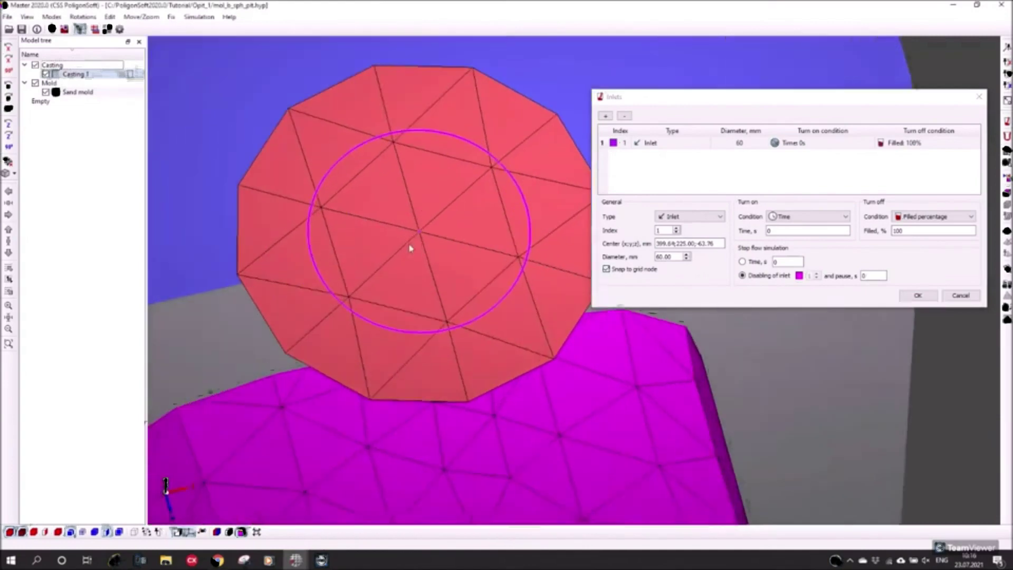
pyautogui.click(606, 269)
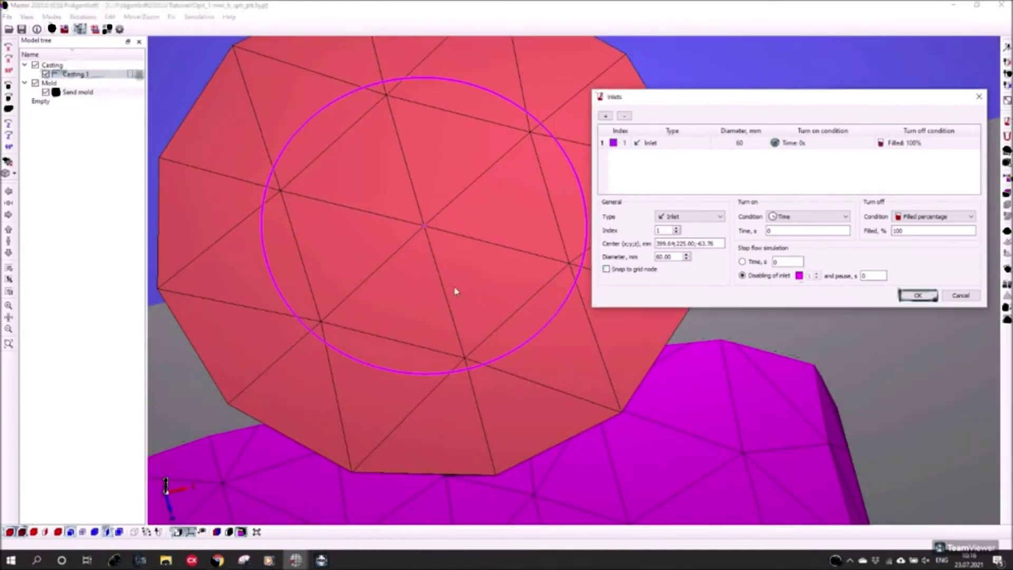
pyautogui.scroll(-6, 430, 276)
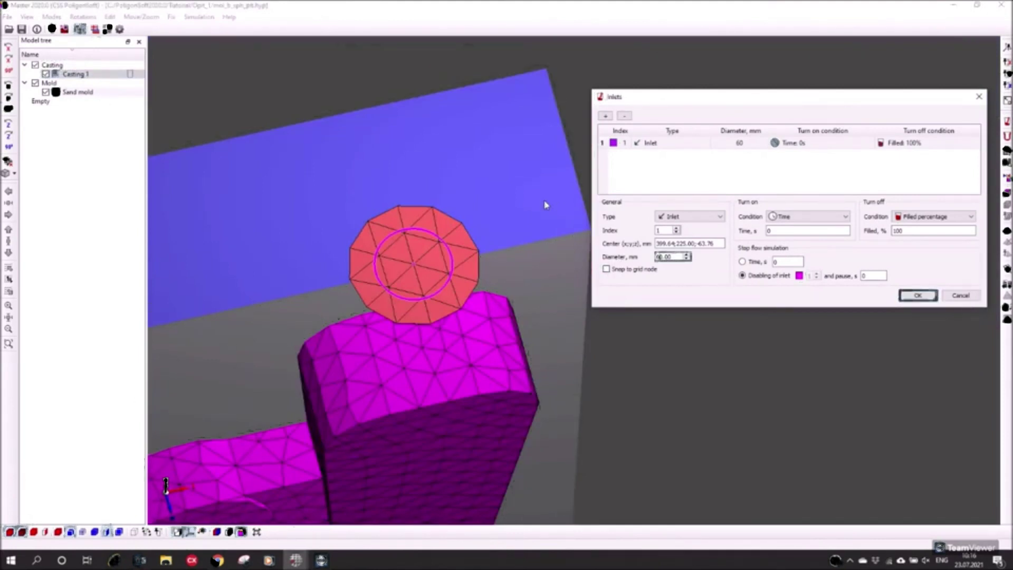
# Set the inlet's diameter to 30 mm and check its circle against the pouring cup's top face and the casting below.
pyautogui.write('3')
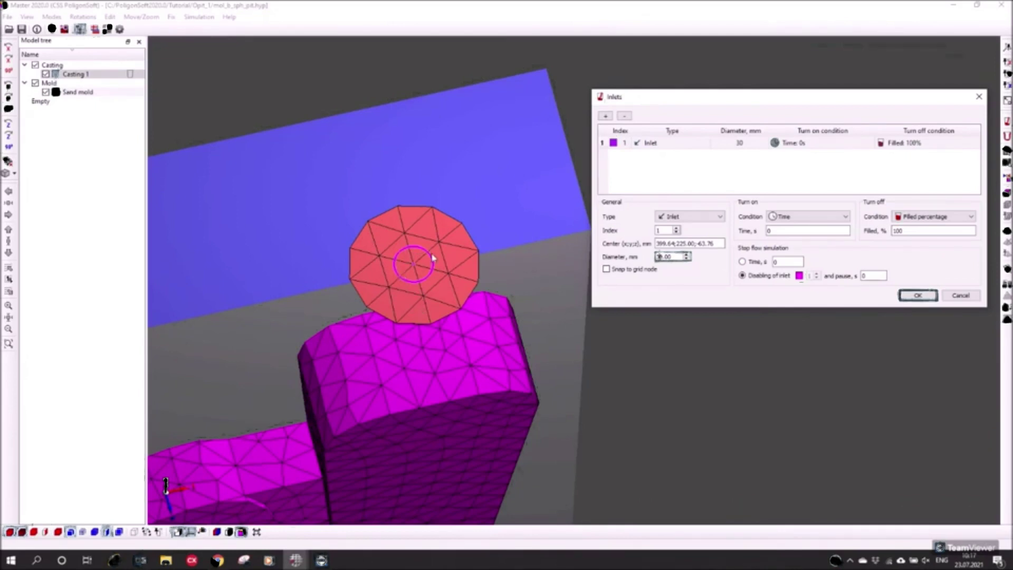
pyautogui.moveTo(437, 396); pyautogui.dragTo(497, 293, button='middle')
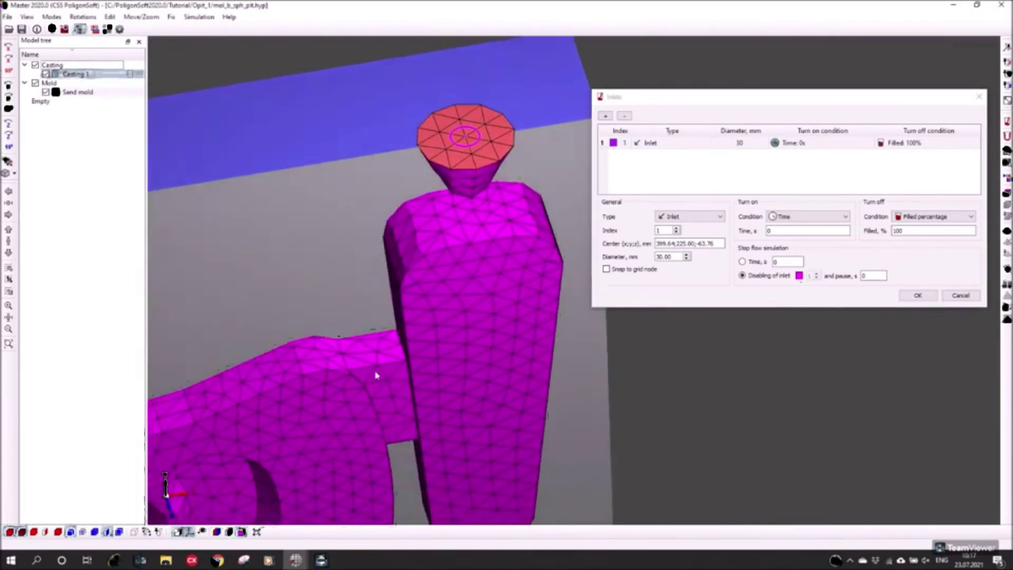
pyautogui.moveTo(471, 143); pyautogui.dragTo(470, 162, button='middle')
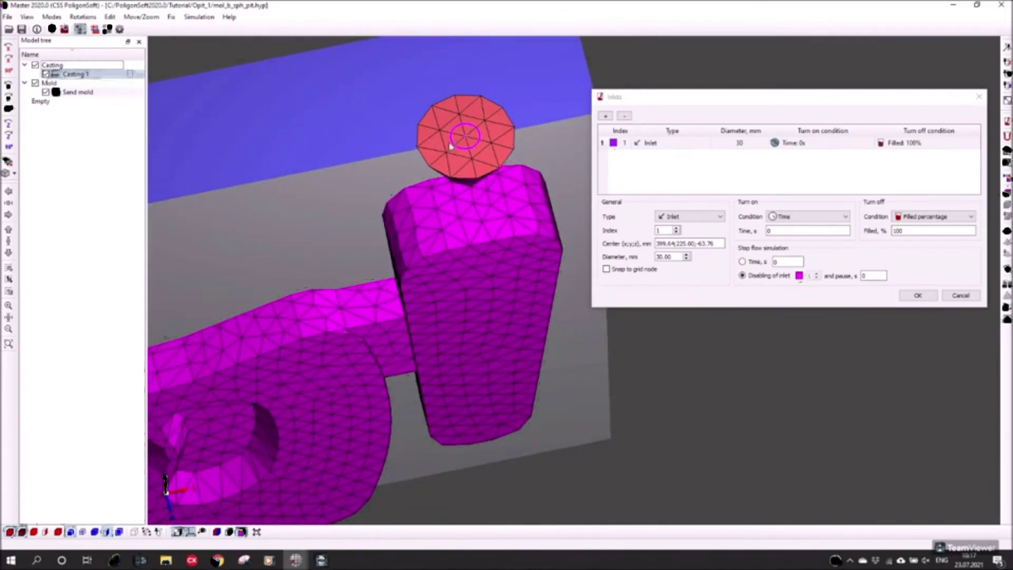
pyautogui.moveTo(459, 293); pyautogui.dragTo(461, 245, button='middle')
pyautogui.scroll(2, 465, 274)
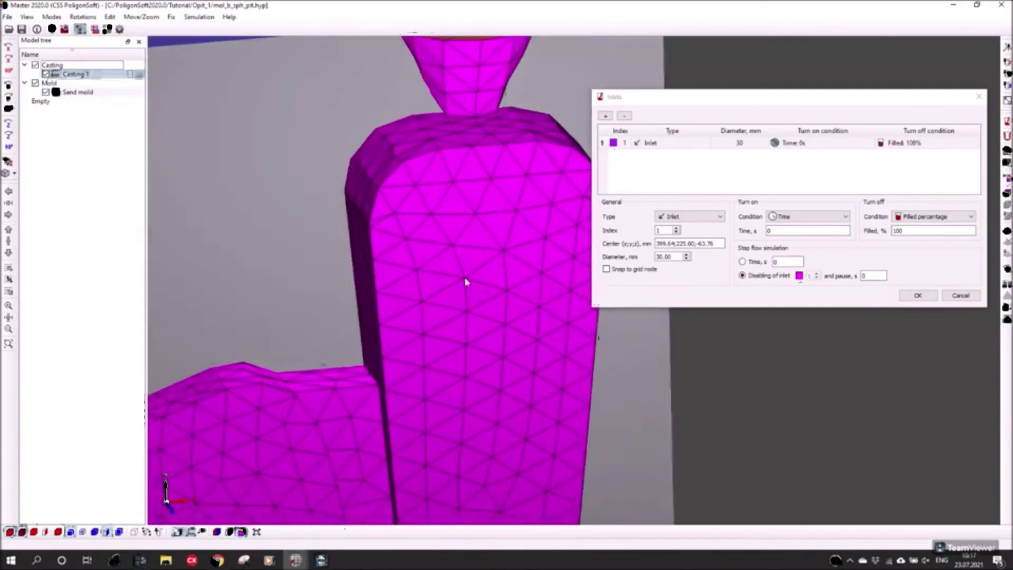
pyautogui.scroll(-5, 466, 280)
pyautogui.moveTo(471, 350); pyautogui.dragTo(465, 214, button='middle')
pyautogui.scroll(4, 459, 180)
# Keep the inlet's turn-on condition as Time at 0 s and turn-off at 100% filled, and accept the inlet settings.
pyautogui.click(737, 143)
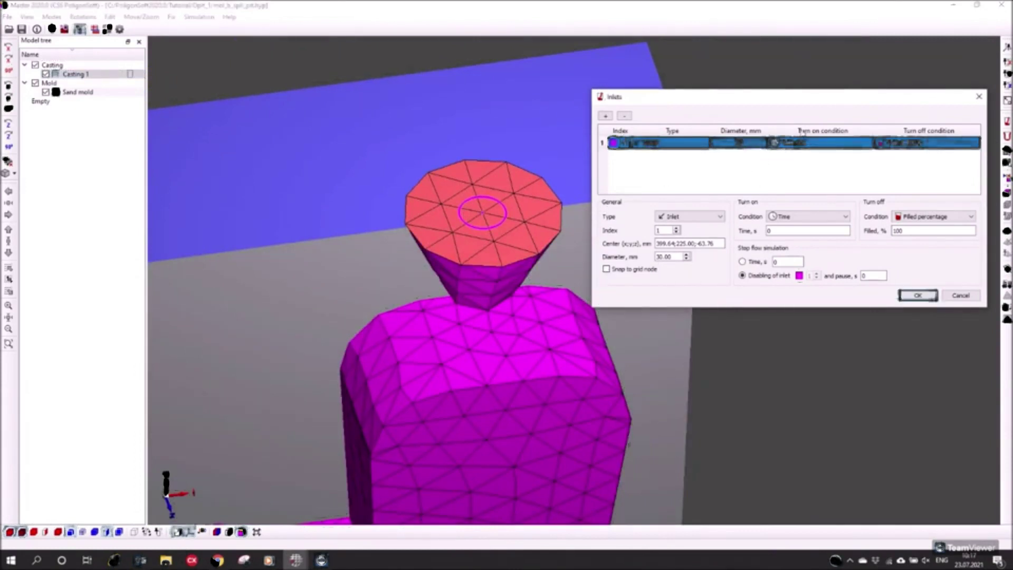
pyautogui.click(792, 217)
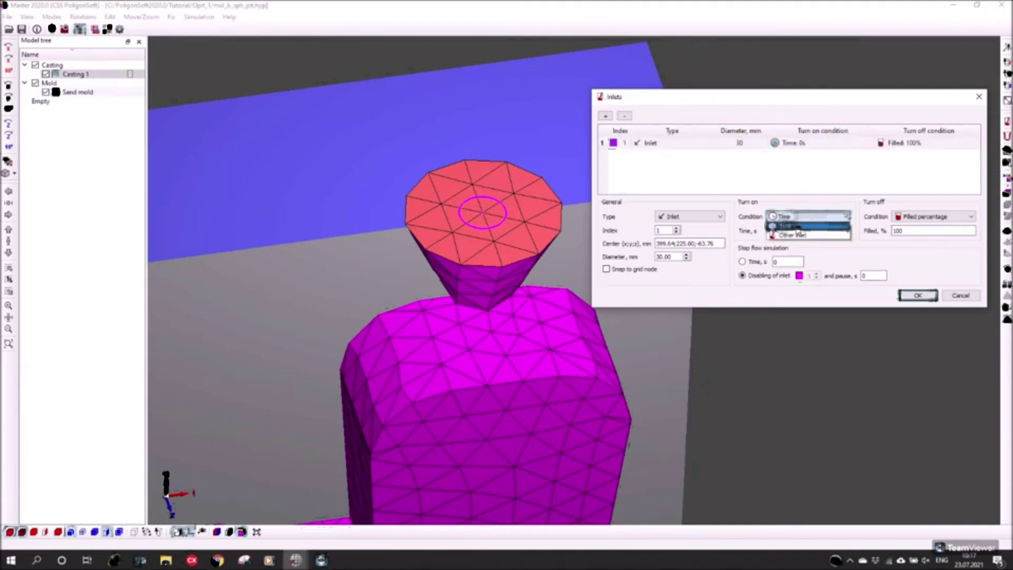
pyautogui.click(797, 226)
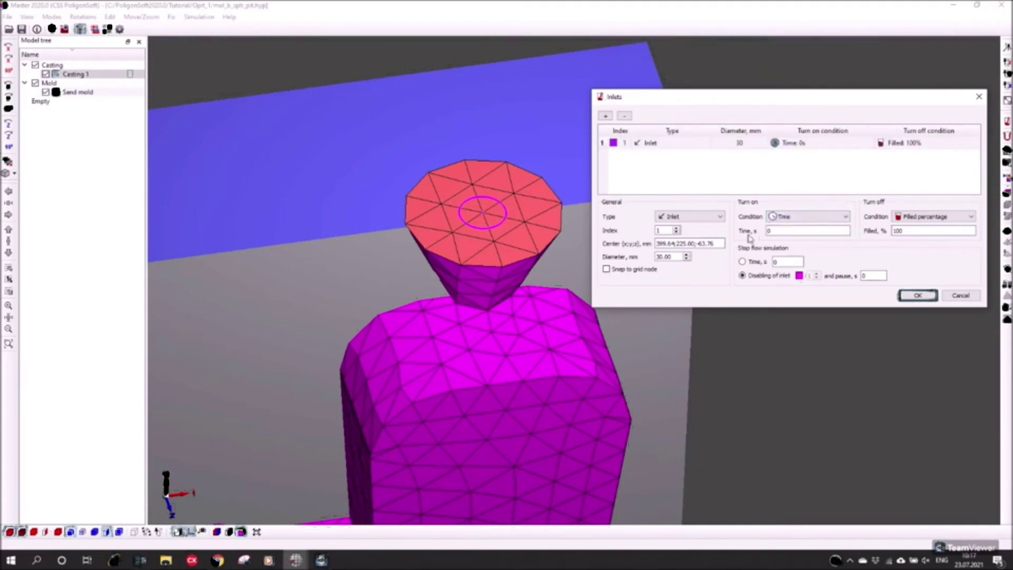
pyautogui.click(776, 232)
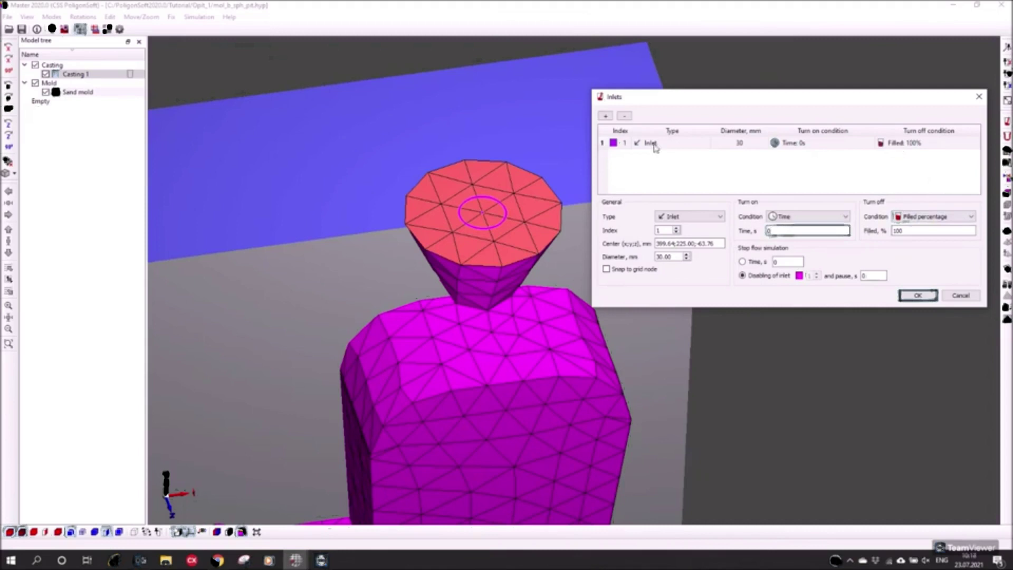
pyautogui.click(899, 231)
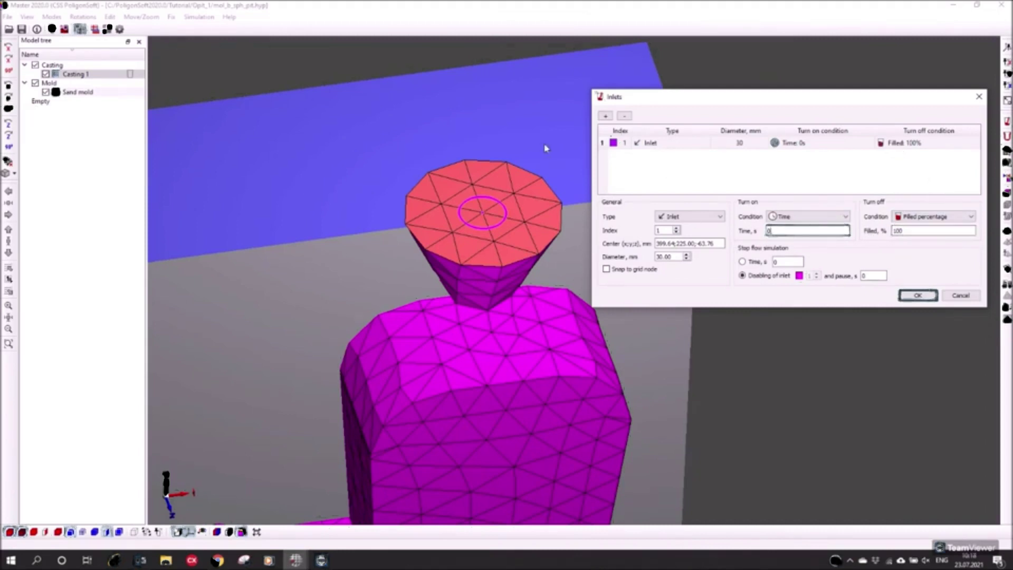
pyautogui.scroll(-3, 553, 103)
pyautogui.moveTo(426, 231); pyautogui.dragTo(349, 218)
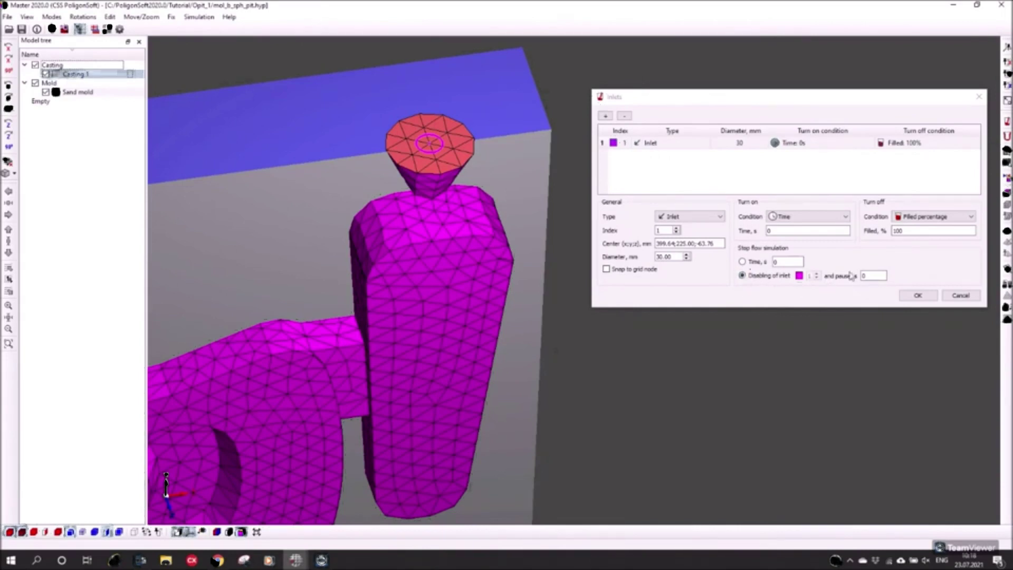
pyautogui.moveTo(743, 98); pyautogui.dragTo(732, 102)
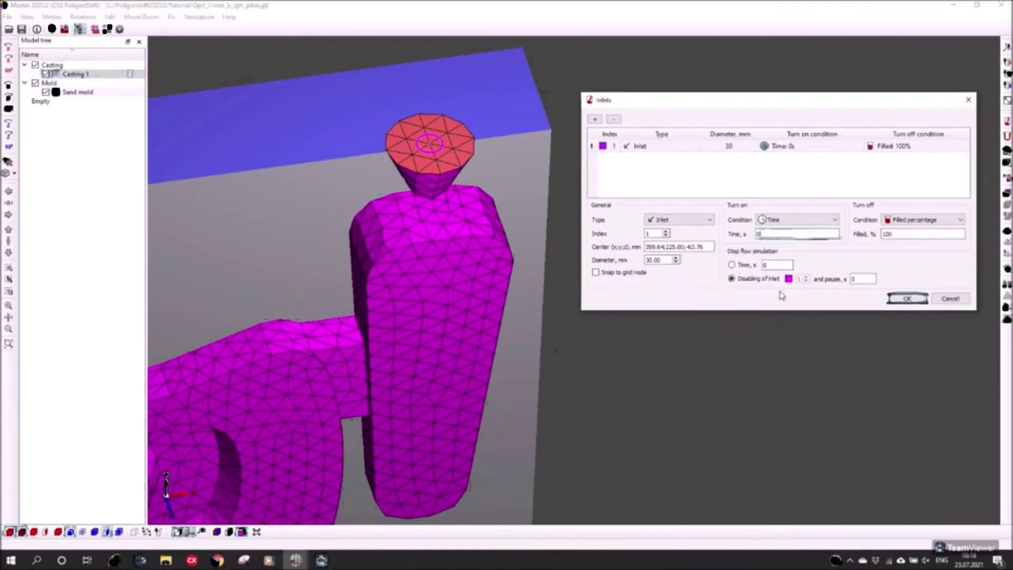
pyautogui.click(906, 298)
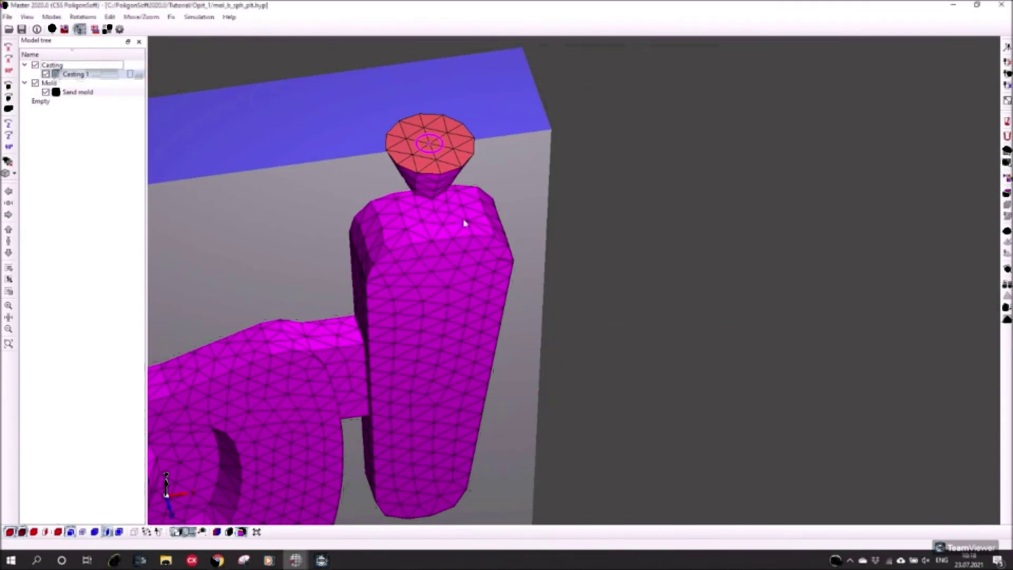
# Open the simulation start parameters and enable the flow model.
pyautogui.moveTo(464, 223); pyautogui.dragTo(665, 214, button='middle')
pyautogui.scroll(-3, 687, 242)
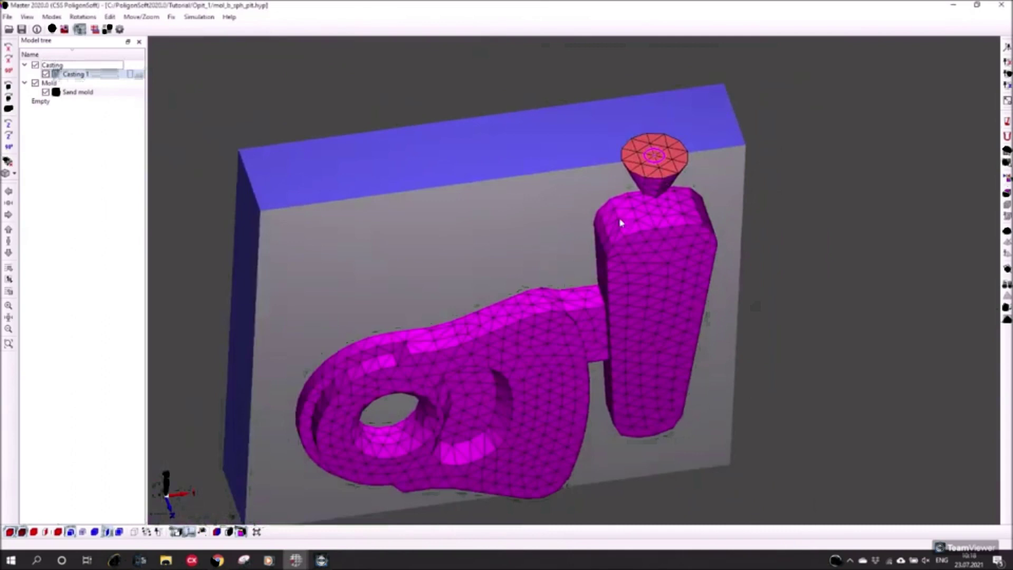
pyautogui.moveTo(463, 217); pyautogui.dragTo(657, 202, button='middle')
pyautogui.click(52, 29)
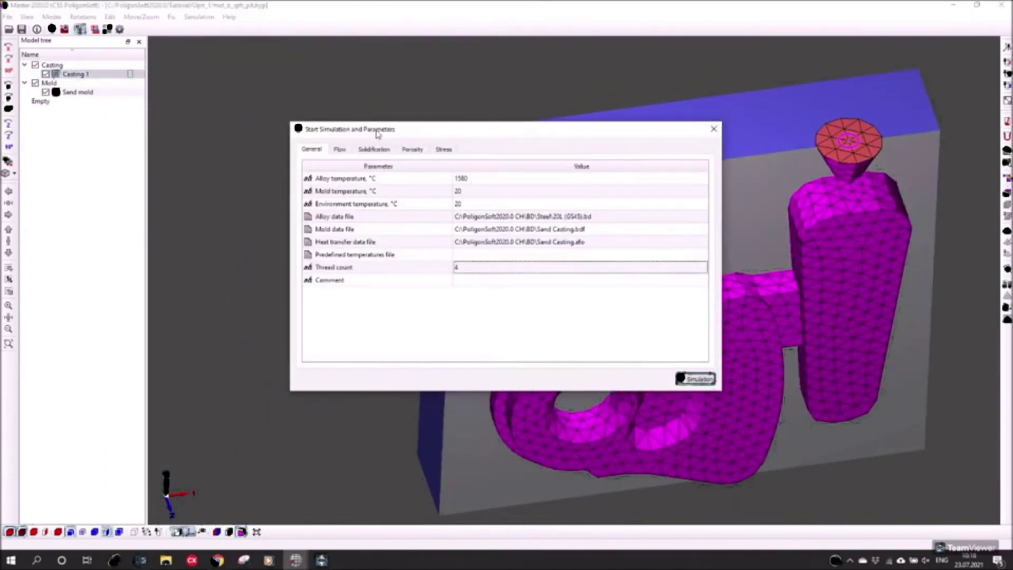
pyautogui.moveTo(378, 134); pyautogui.dragTo(199, 140)
pyautogui.click(161, 154)
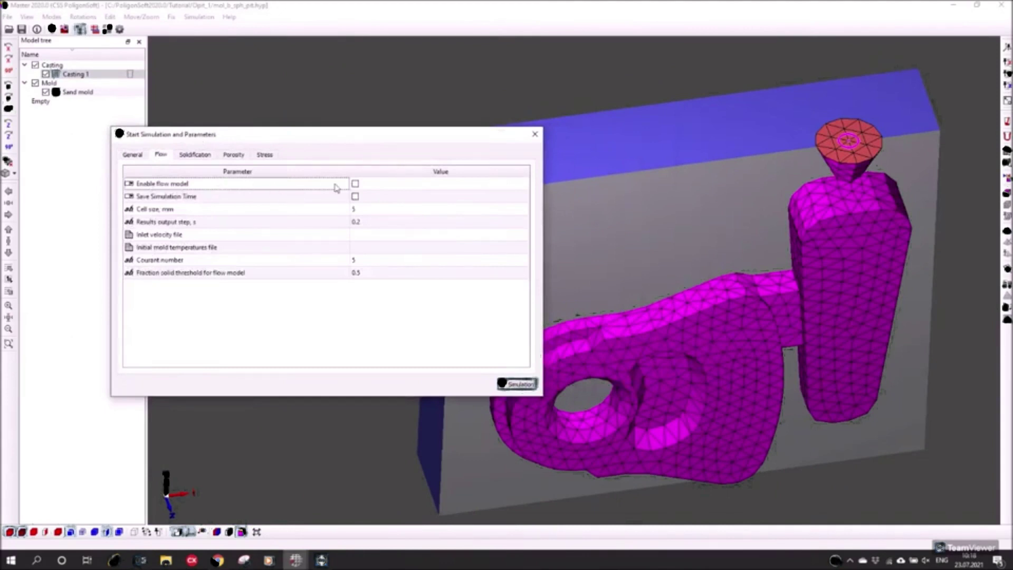
pyautogui.click(355, 184)
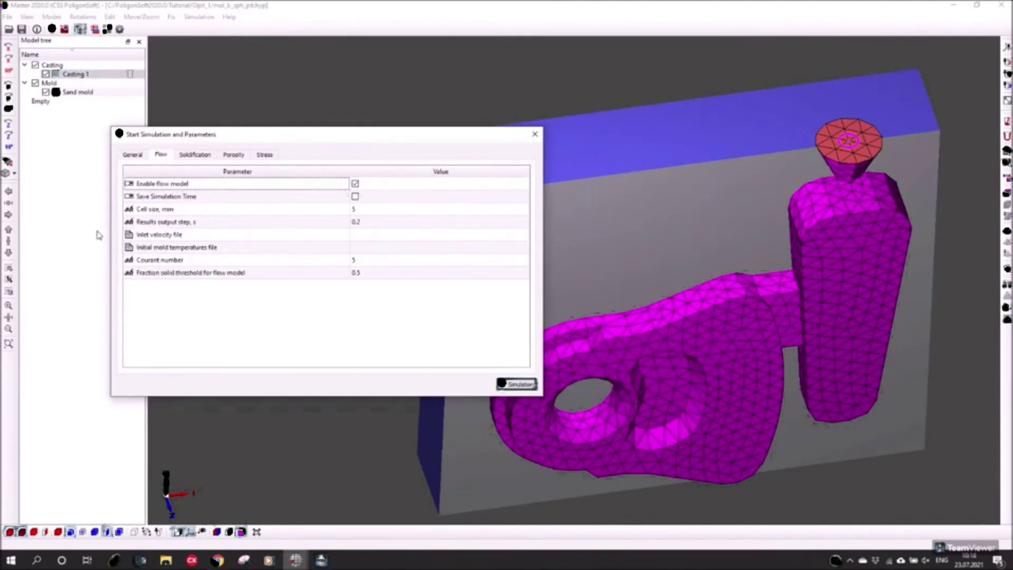
pyautogui.moveTo(195, 139); pyautogui.dragTo(125, 148)
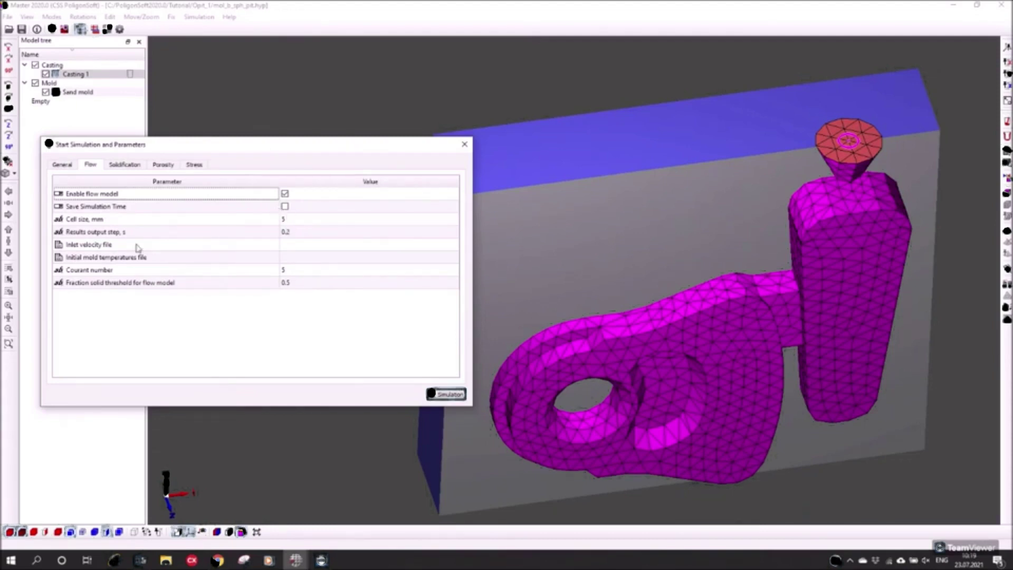
# Set the flow model's cell size to 3 mm.
pyautogui.doubleClick(283, 219)
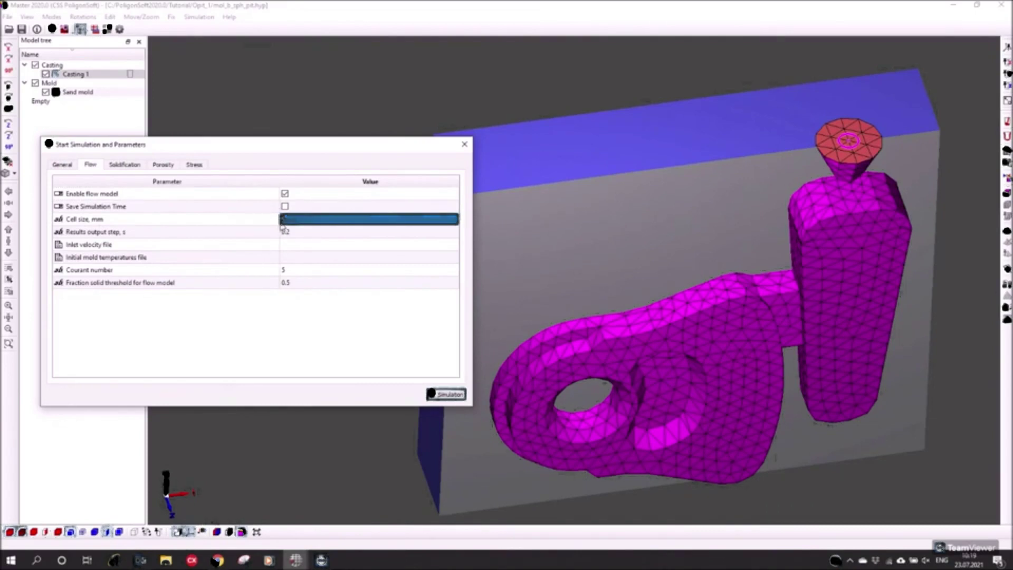
pyautogui.click(289, 220)
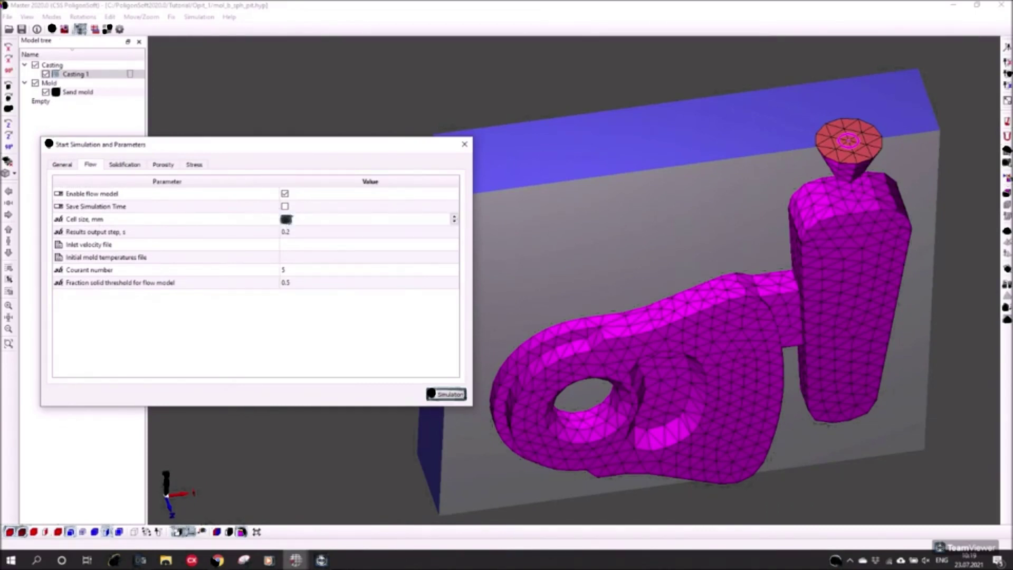
pyautogui.write('3')
pyautogui.click(705, 322)
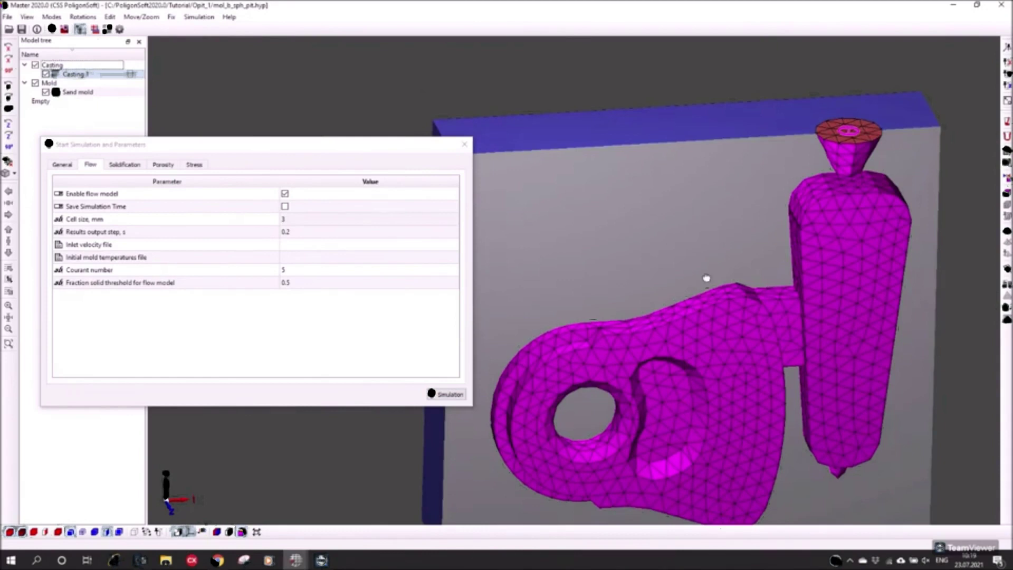
# Turn on the Save Simulation Time option for the flow model.
pyautogui.moveTo(706, 280); pyautogui.dragTo(682, 265, button='middle')
pyautogui.scroll(-1, 666, 273)
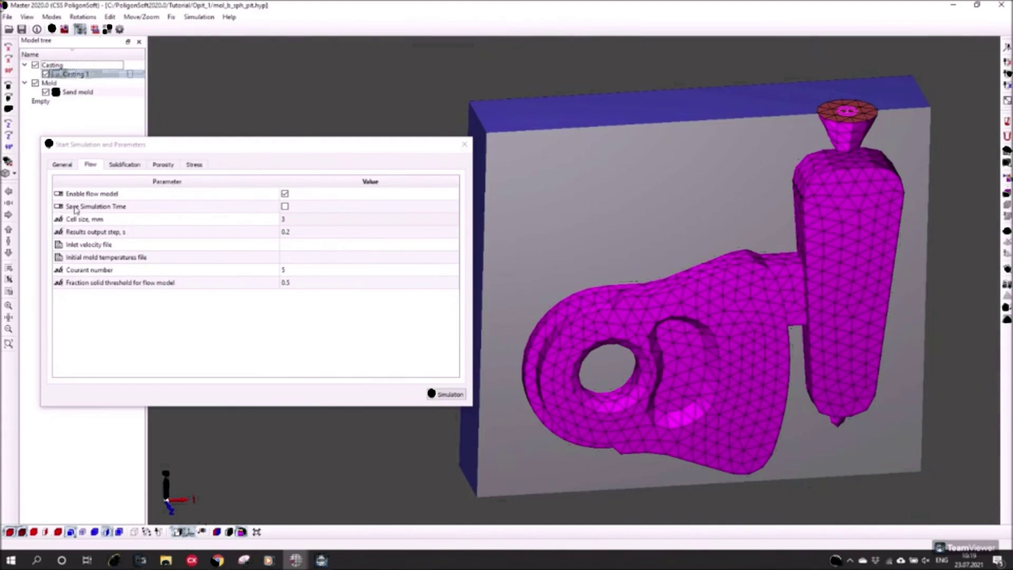
pyautogui.doubleClick(289, 217)
pyautogui.click(285, 208)
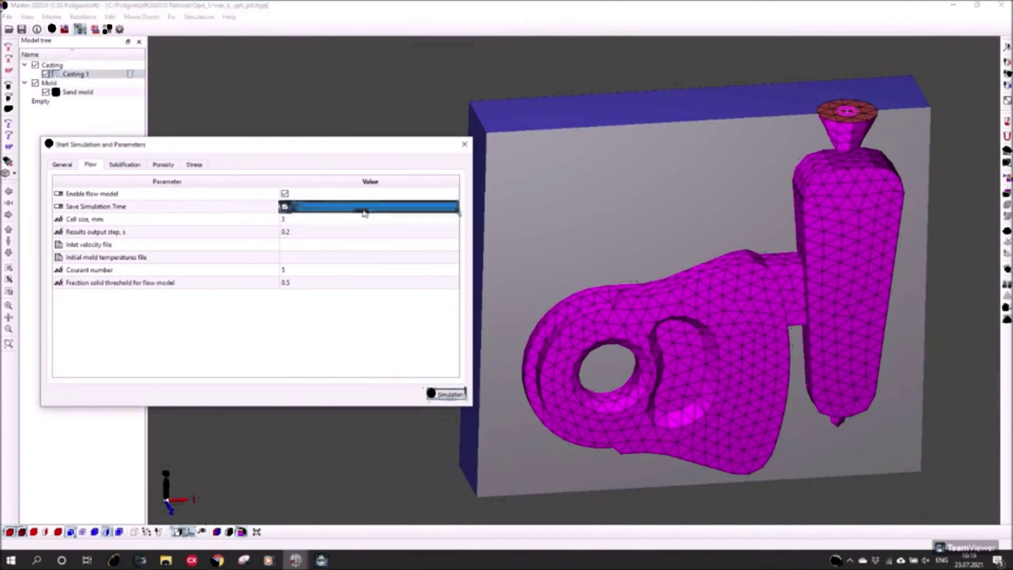
# Set the flow results output step to 0.1 s.
pyautogui.moveTo(675, 218); pyautogui.dragTo(663, 195)
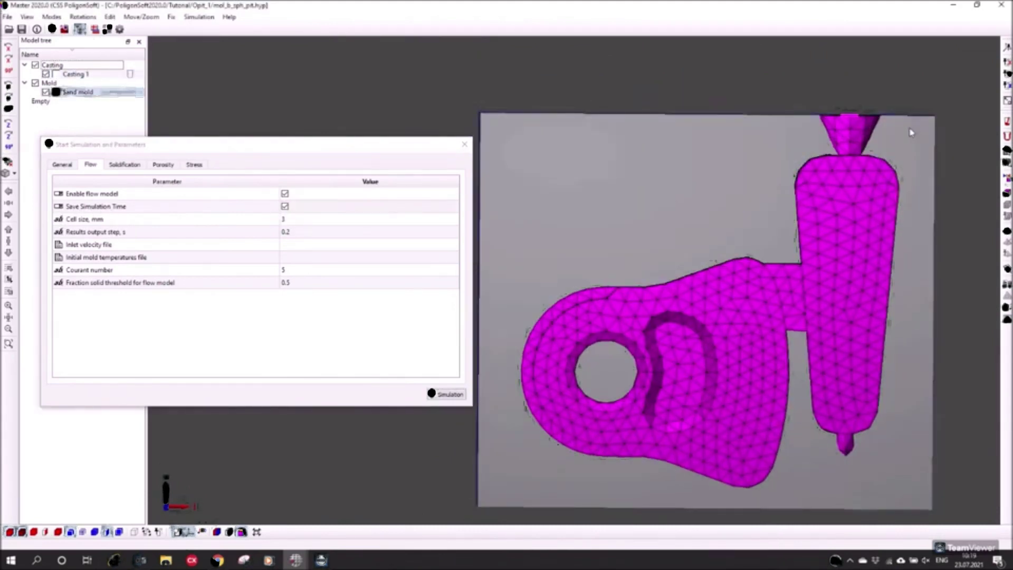
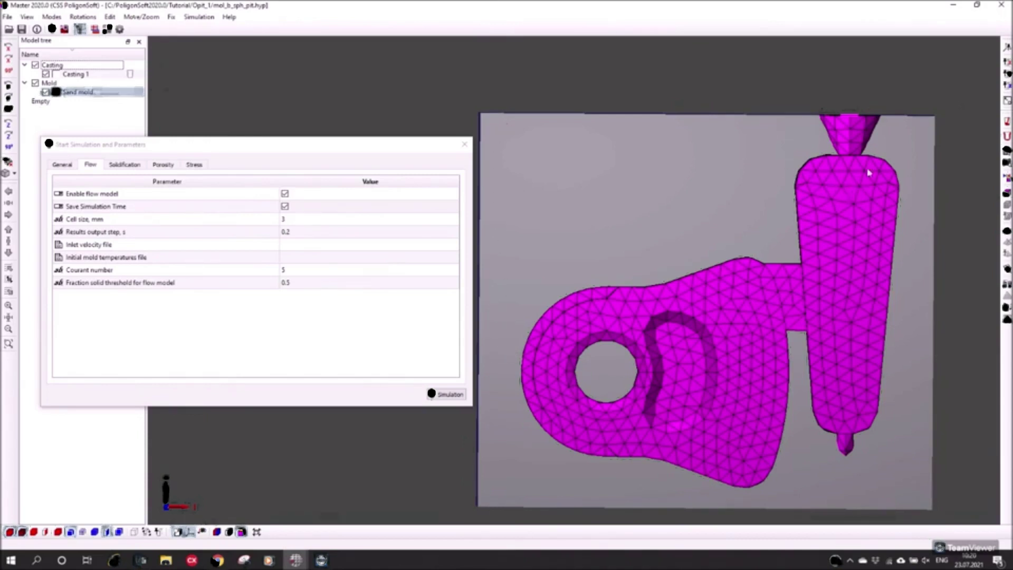
pyautogui.moveTo(869, 138); pyautogui.dragTo(676, 455)
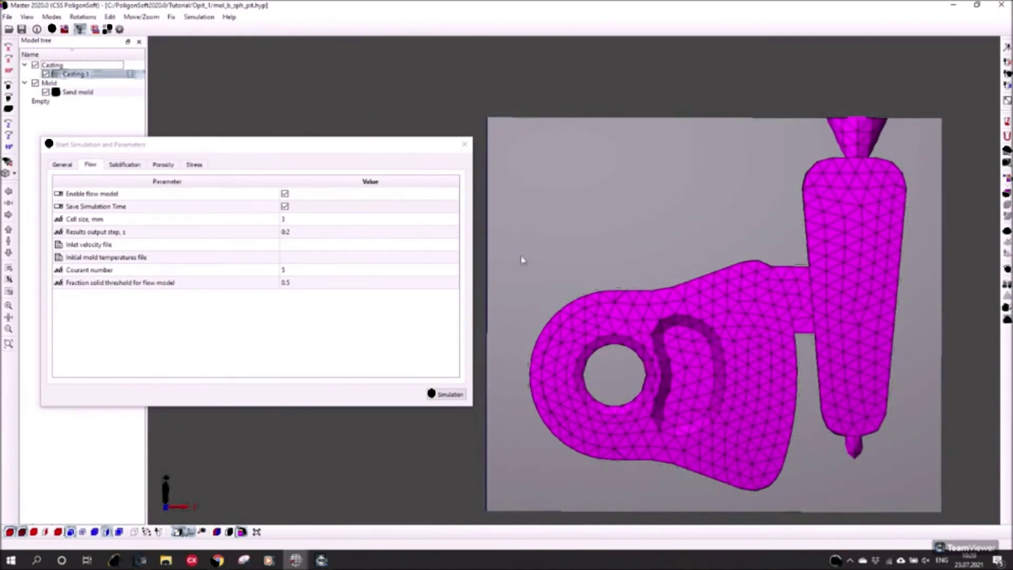
pyautogui.click(121, 232)
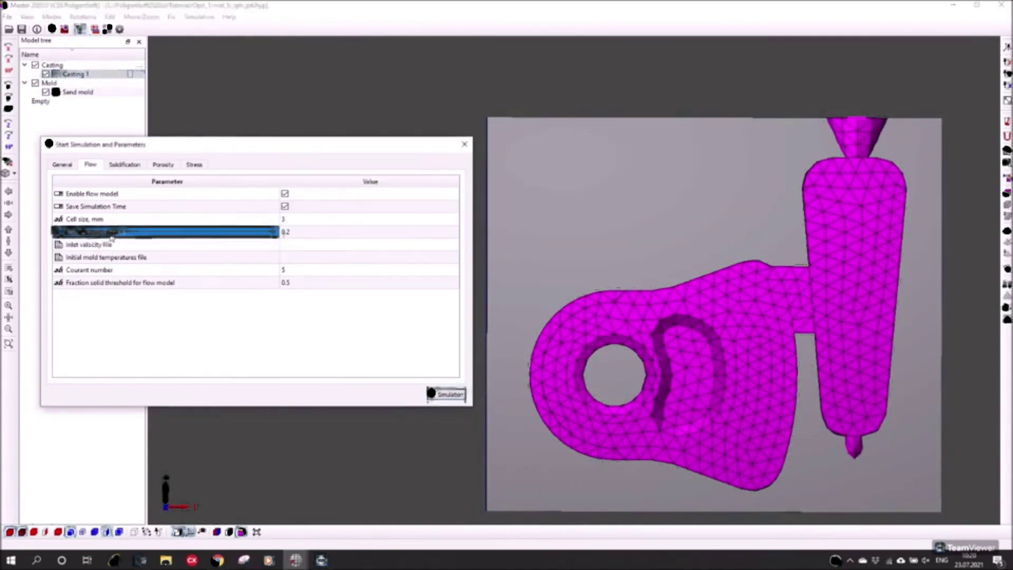
pyautogui.click(306, 235)
pyautogui.click(308, 235)
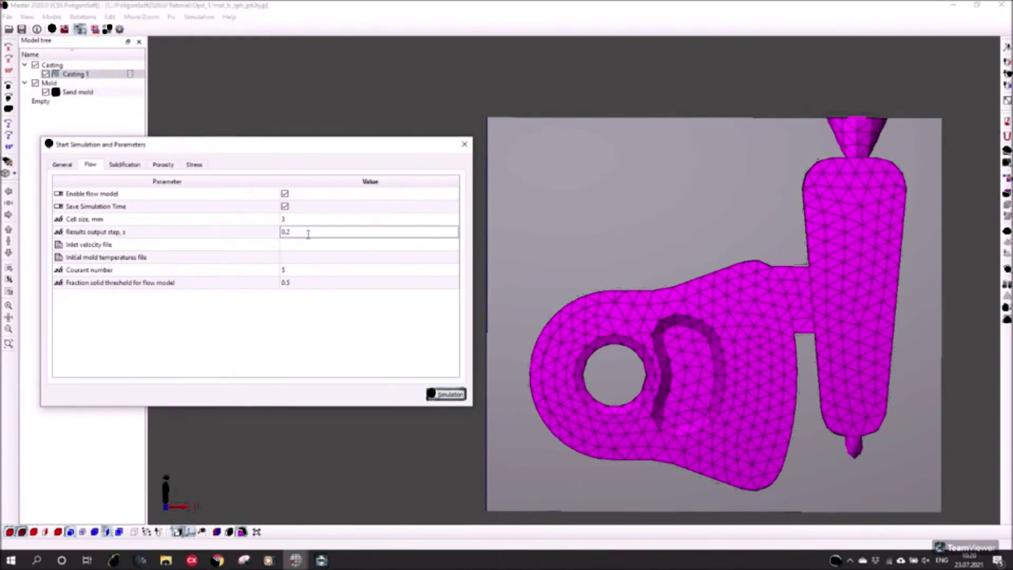
pyautogui.press('Return')
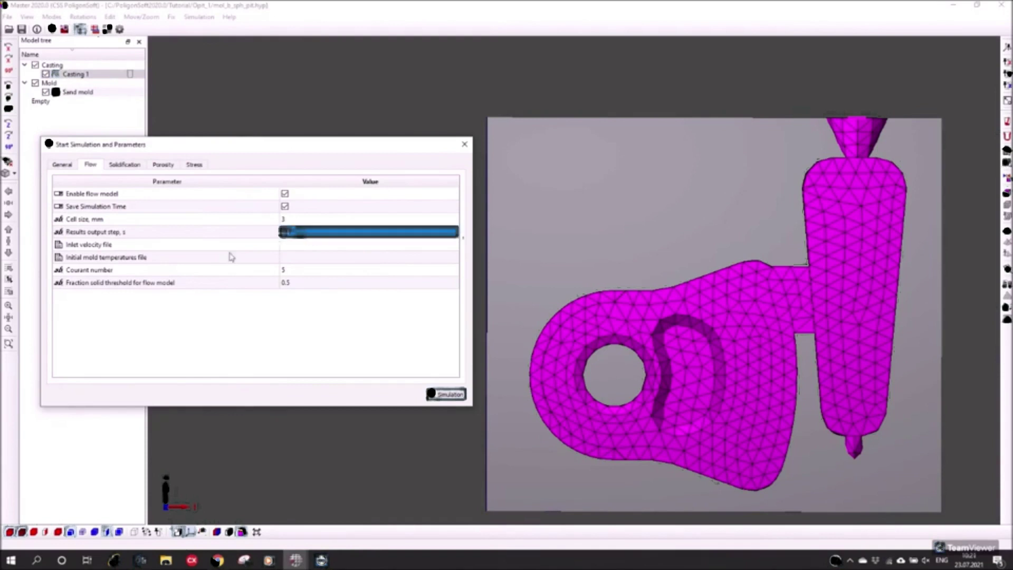
# Choose "Ladle 2t - 2,73-0 m_s, in 162 sec (index 1).bdv" from the BD folder as the inlet velocity file.
pyautogui.click(87, 249)
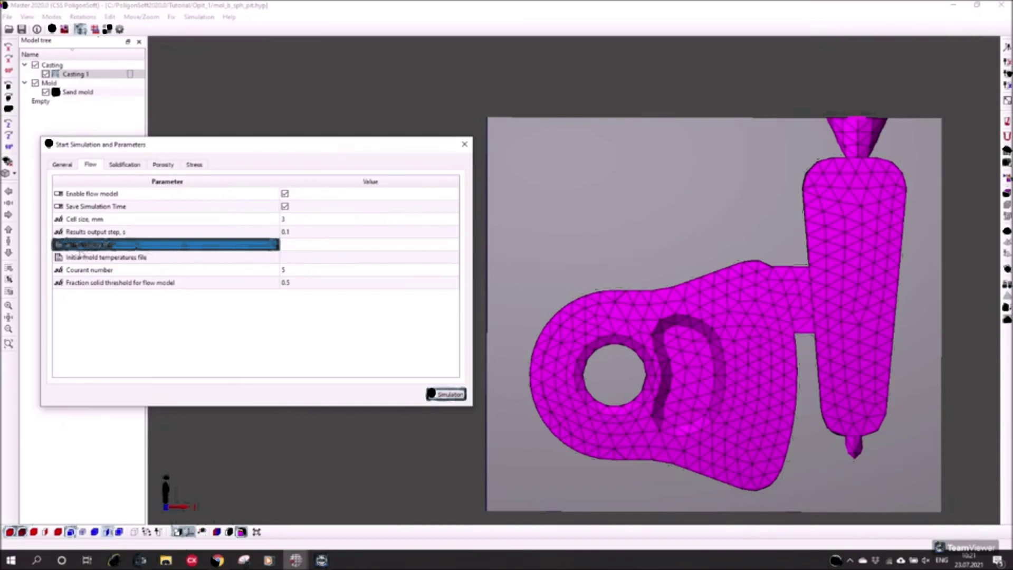
pyautogui.click(322, 244)
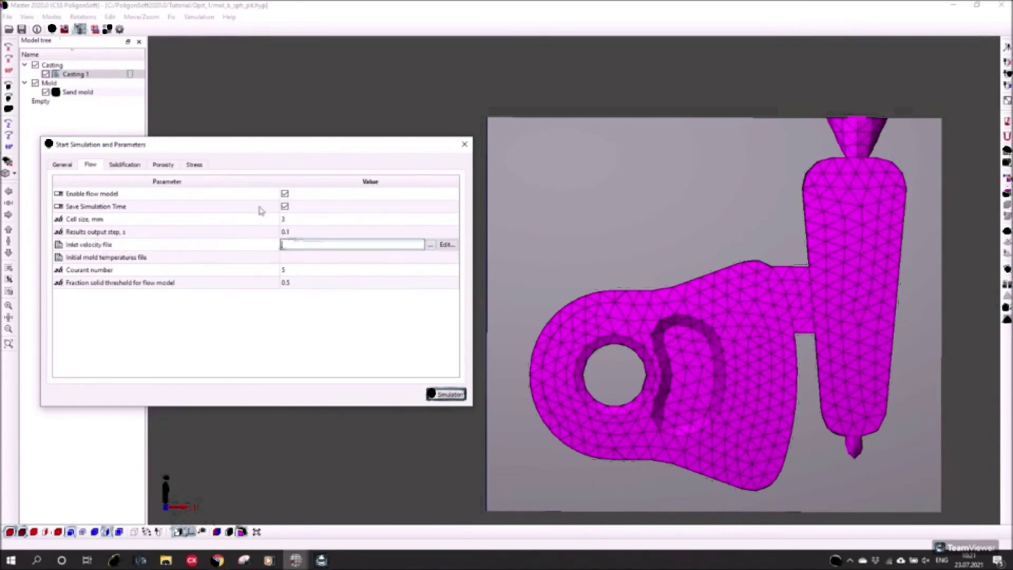
pyautogui.moveTo(280, 186); pyautogui.dragTo(256, 186)
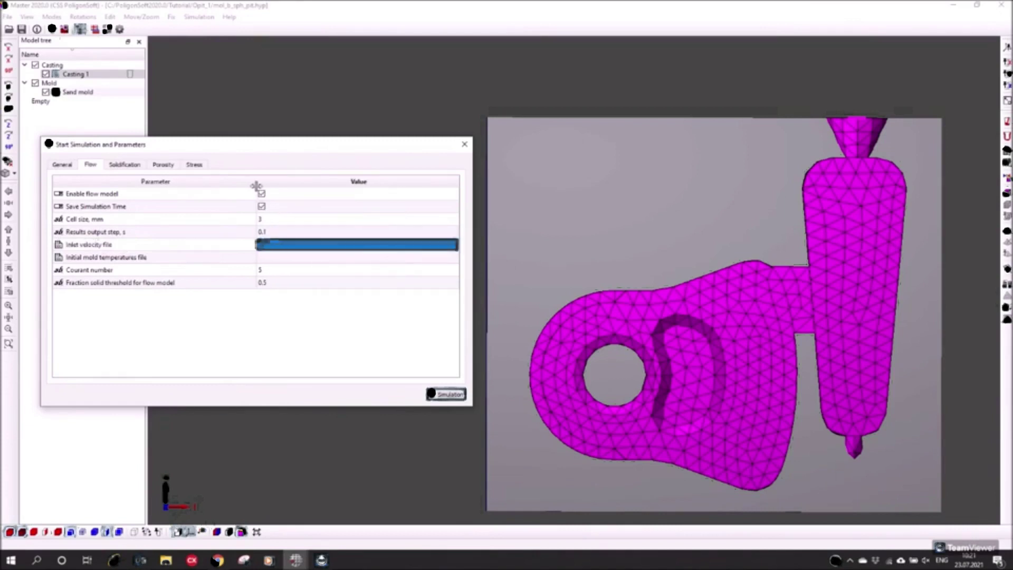
pyautogui.click(344, 246)
pyautogui.click(431, 246)
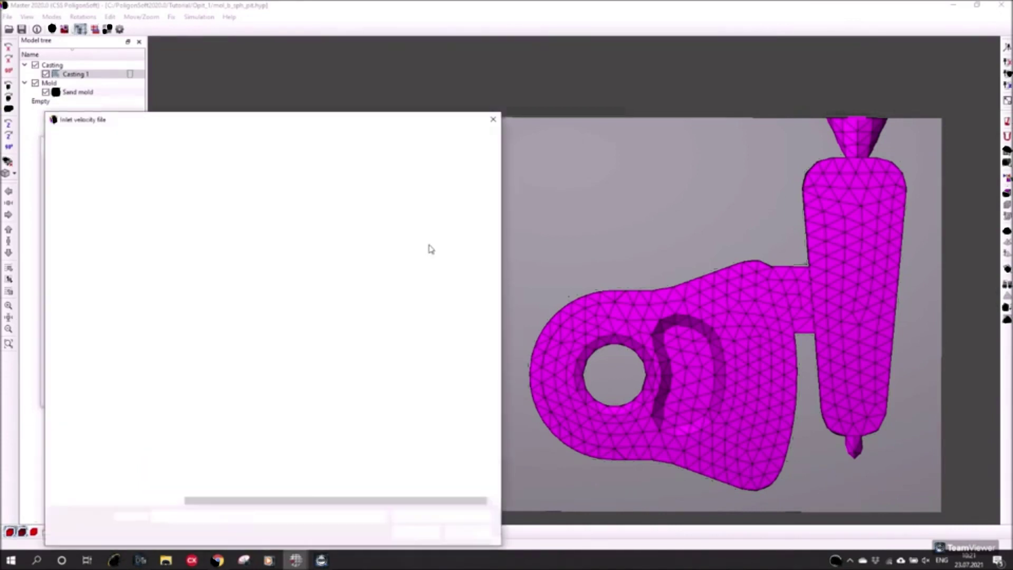
pyautogui.moveTo(259, 115); pyautogui.dragTo(368, 83)
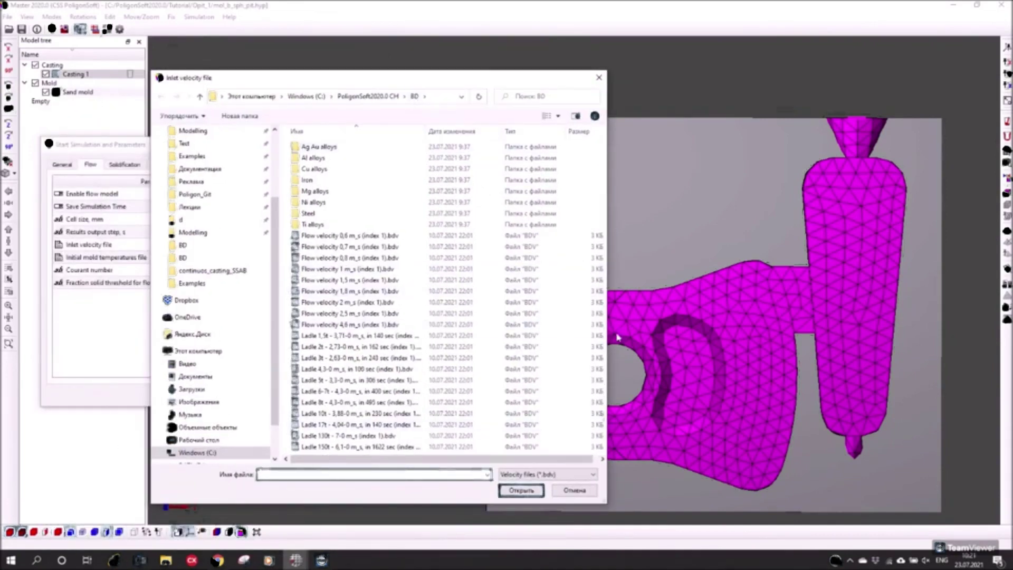
pyautogui.moveTo(605, 334); pyautogui.dragTo(743, 333)
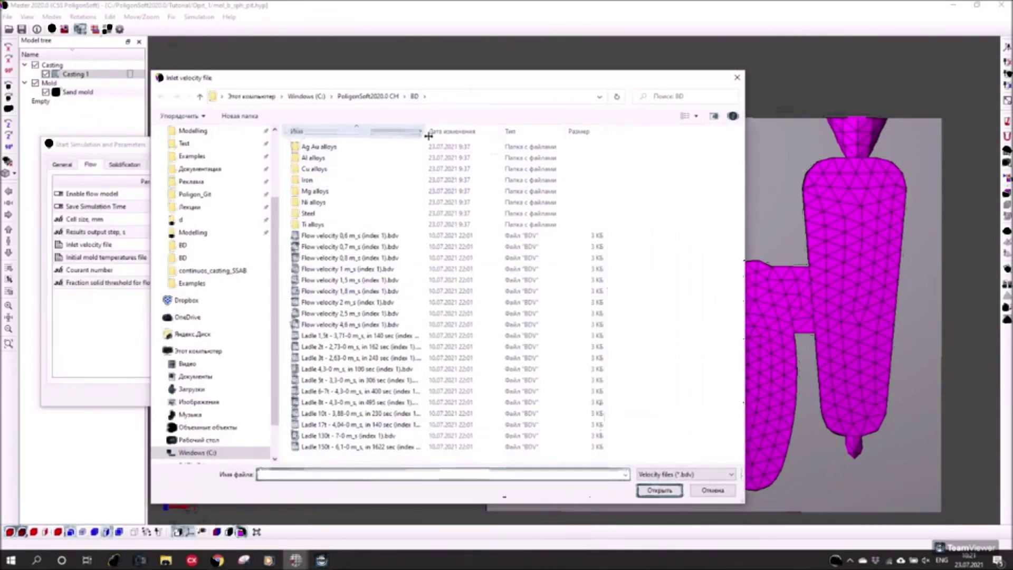
pyautogui.moveTo(426, 131); pyautogui.dragTo(504, 138)
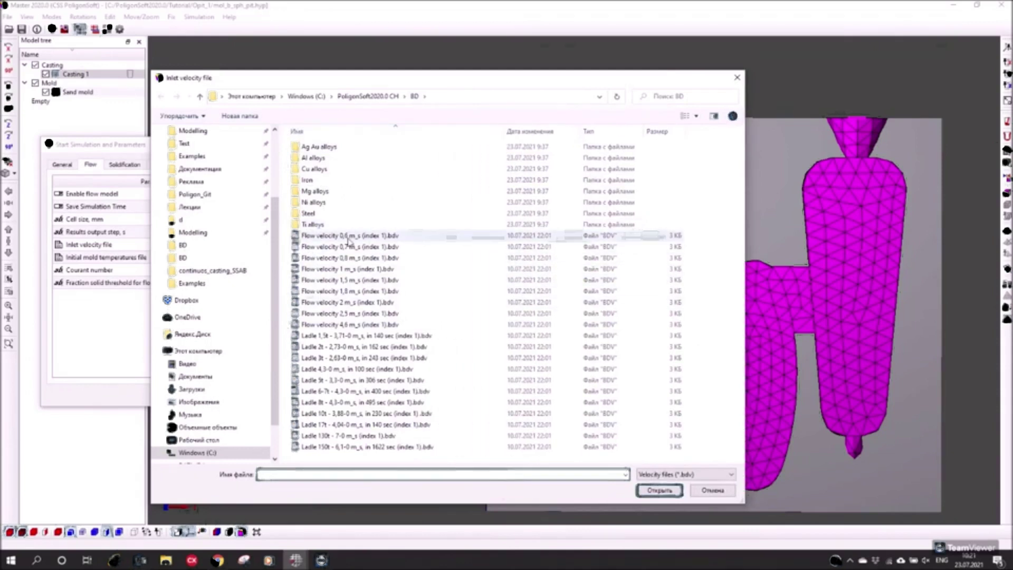
pyautogui.click(338, 335)
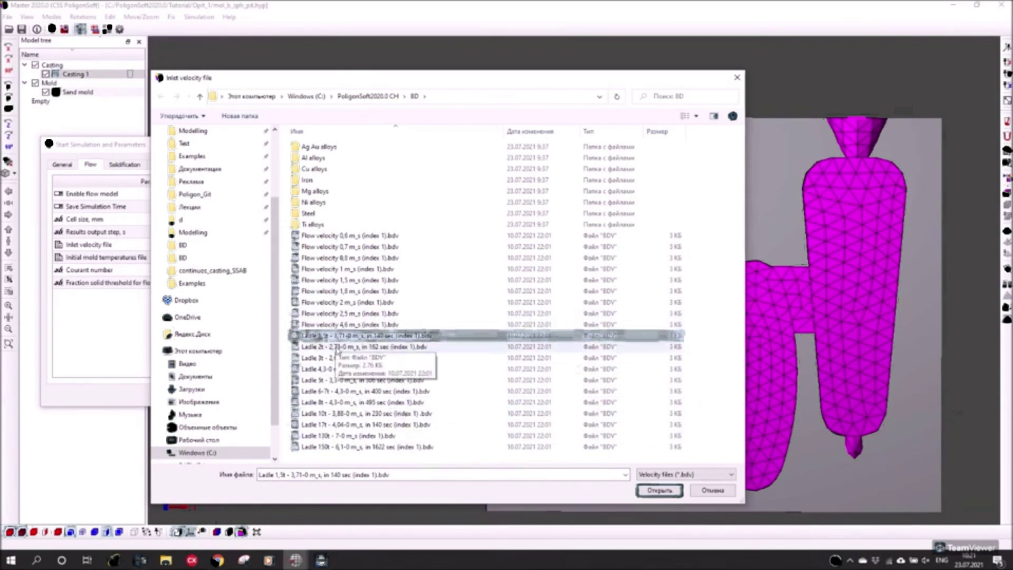
pyautogui.click(351, 347)
pyautogui.doubleClick(355, 348)
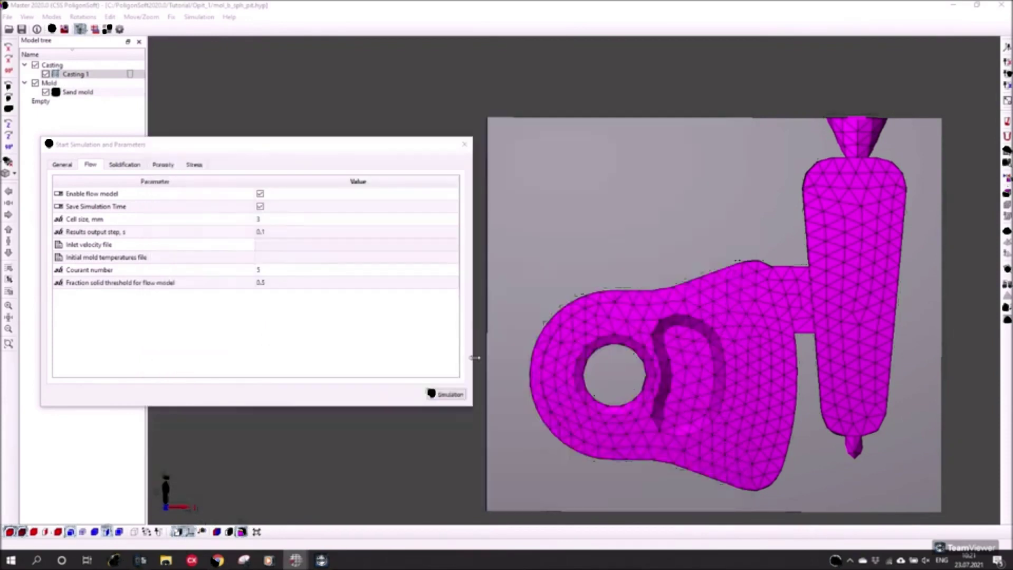
# Examine the Velocity alloy 1 entry of the Ladle 2t velocity file and compare it with the index and settings of the casting's inlet.
pyautogui.click(397, 244)
pyautogui.click(447, 246)
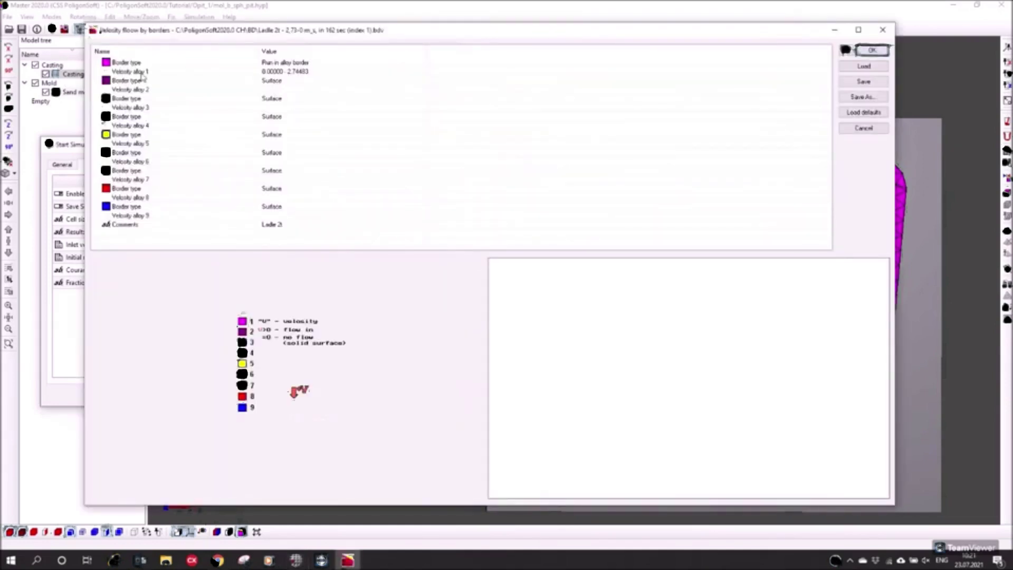
pyautogui.click(119, 72)
pyautogui.moveTo(204, 32); pyautogui.dragTo(145, 57)
pyautogui.click(884, 150)
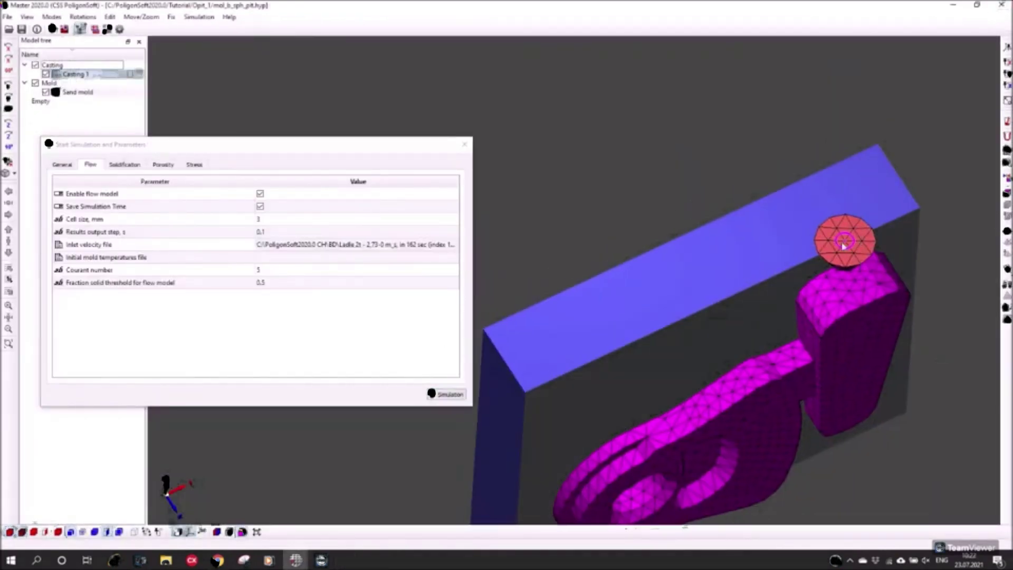
pyautogui.scroll(2, 843, 244)
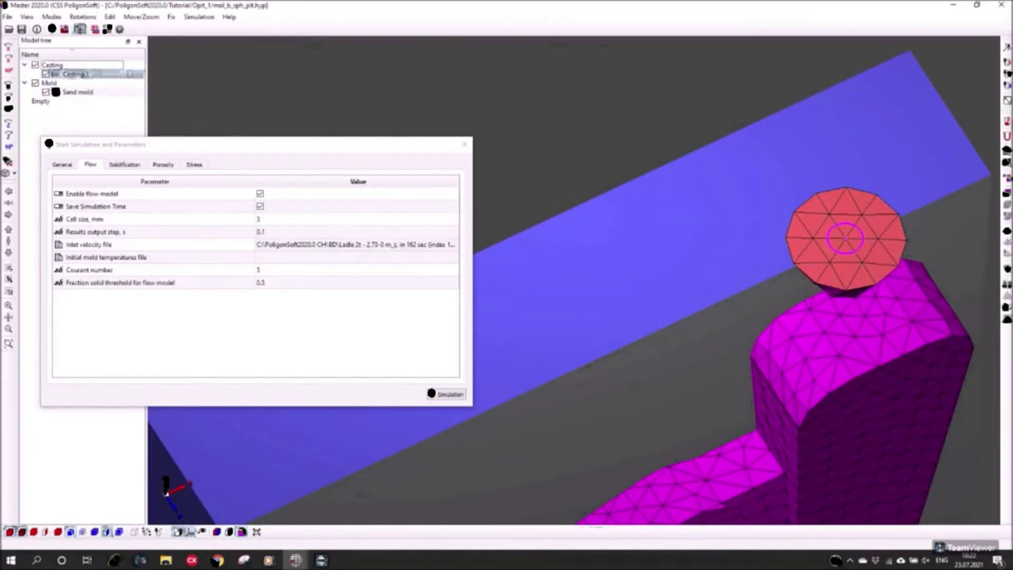
pyautogui.click(1008, 124)
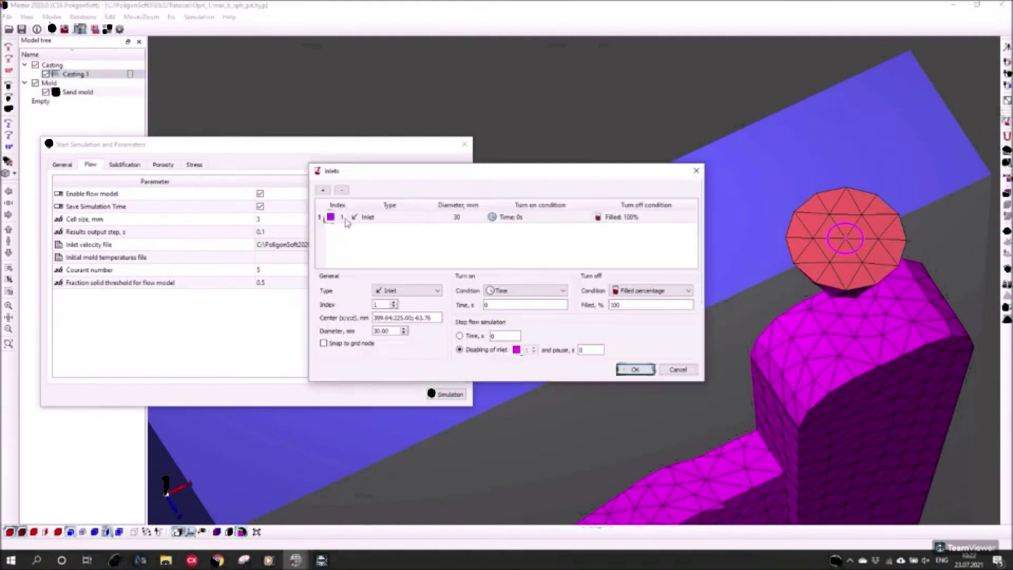
pyautogui.click(697, 171)
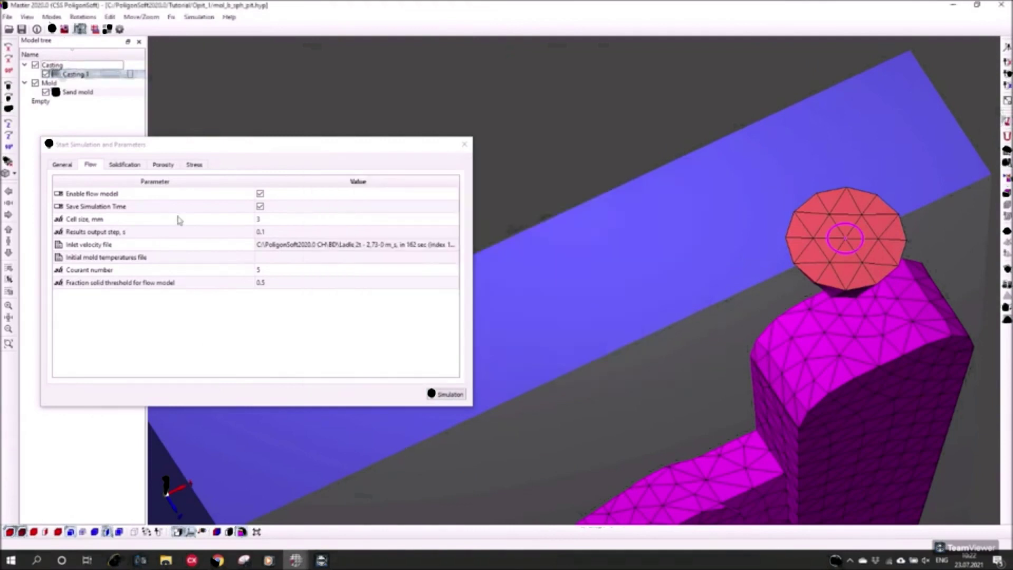
# Reopen the inlet velocity file's contents and examine the Velocity alloy 1 curve of flow velocity over time.
pyautogui.click(367, 248)
pyautogui.click(455, 246)
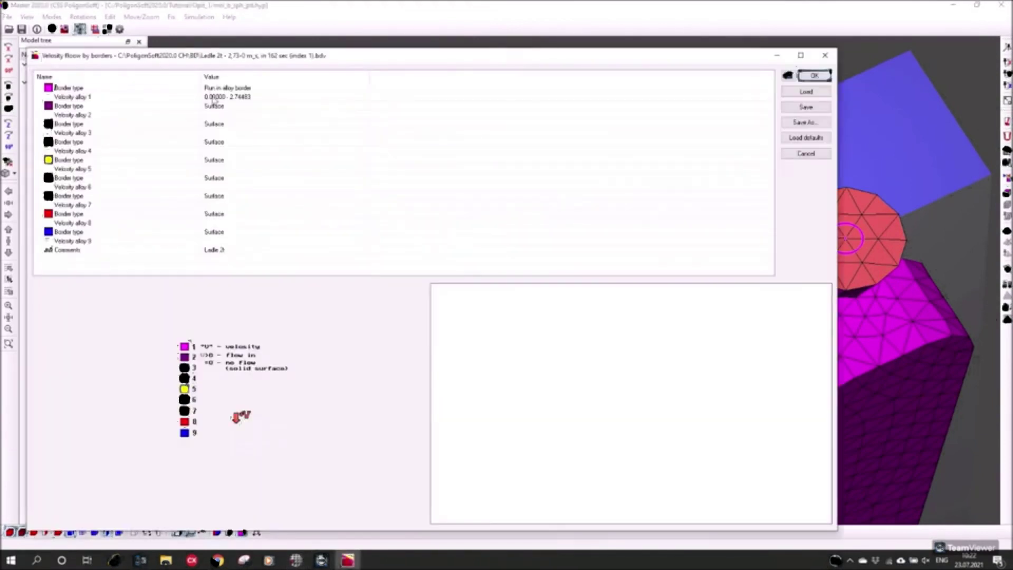
pyautogui.click(214, 97)
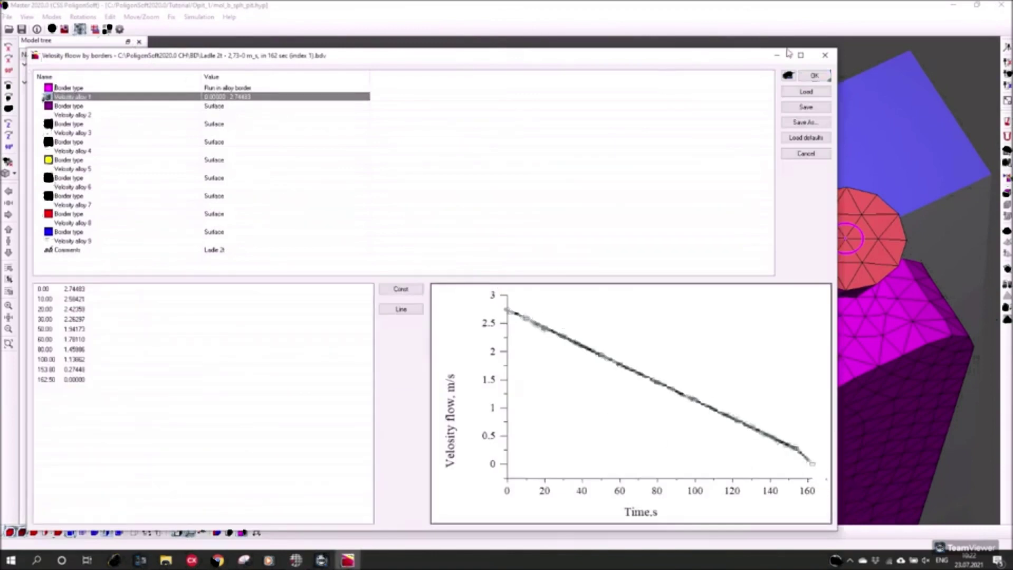
pyautogui.click(826, 57)
# Replace the inlet velocity file with "Flow velocity 0,8 m_s (index 1).bdv" from the BD folder.
pyautogui.click(403, 251)
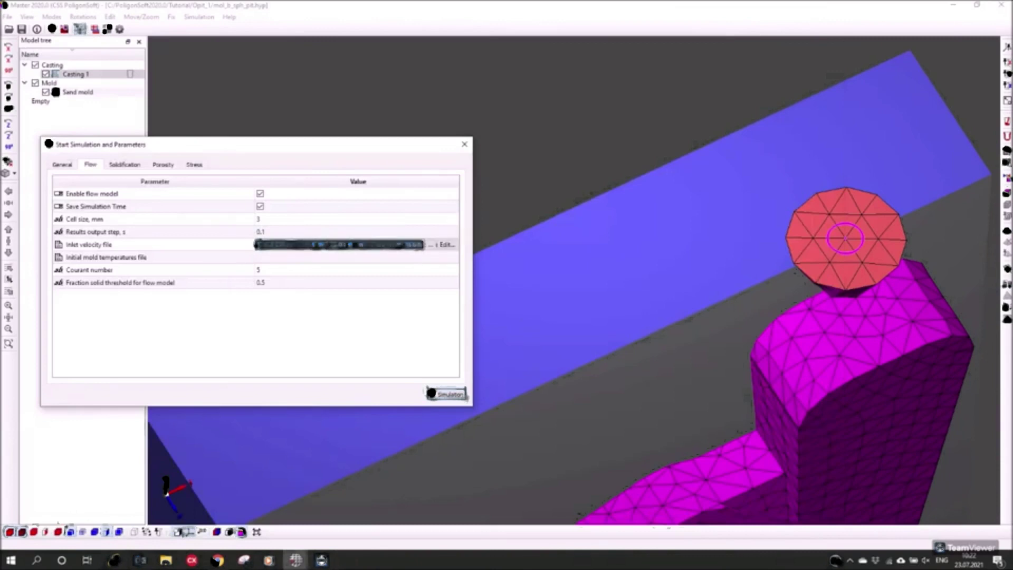
pyautogui.click(430, 245)
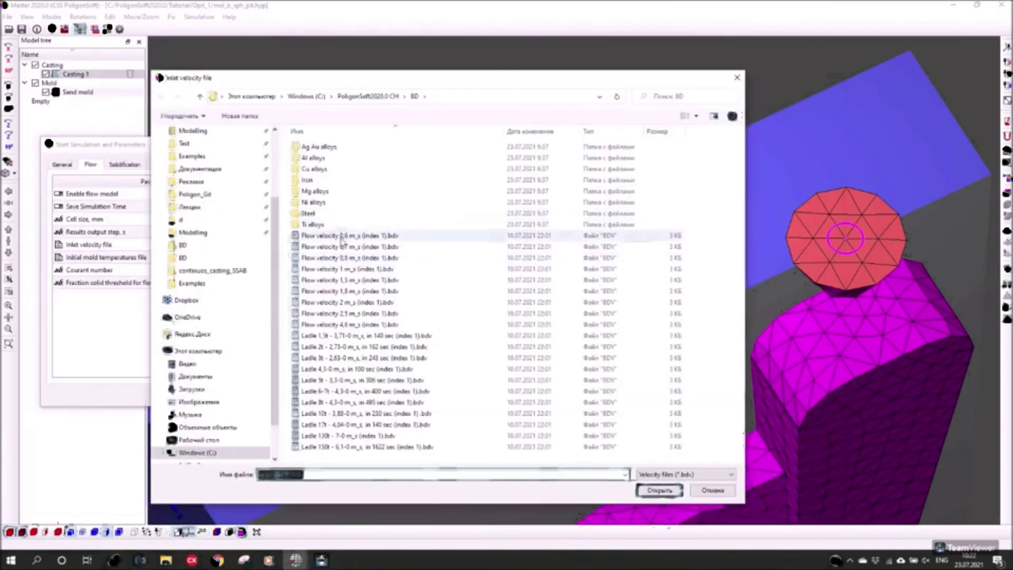
pyautogui.doubleClick(324, 258)
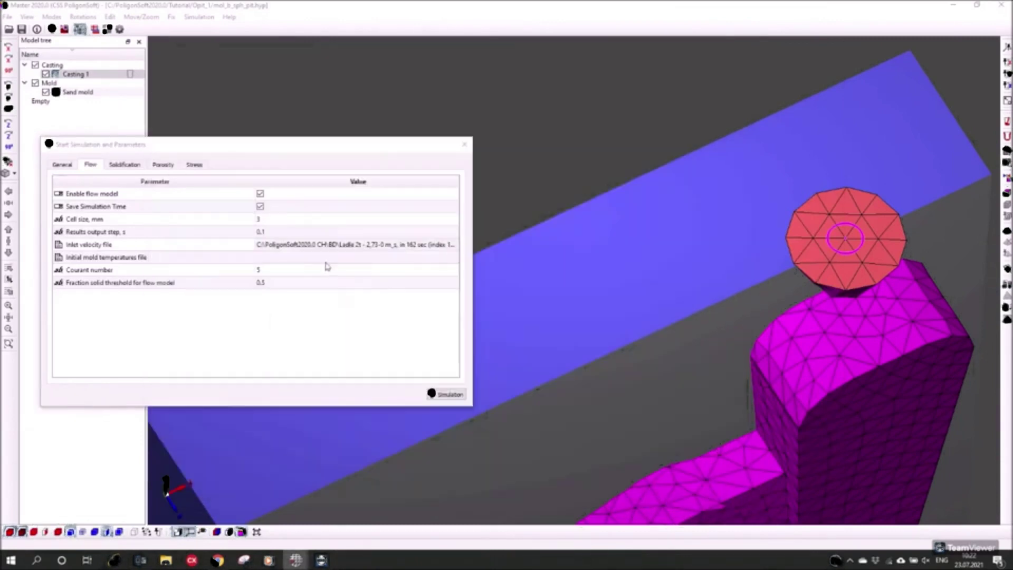
# Open the inlet velocity file's contents and examine the Velocity alloy 1 curve of flow velocity over time.
pyautogui.click(437, 251)
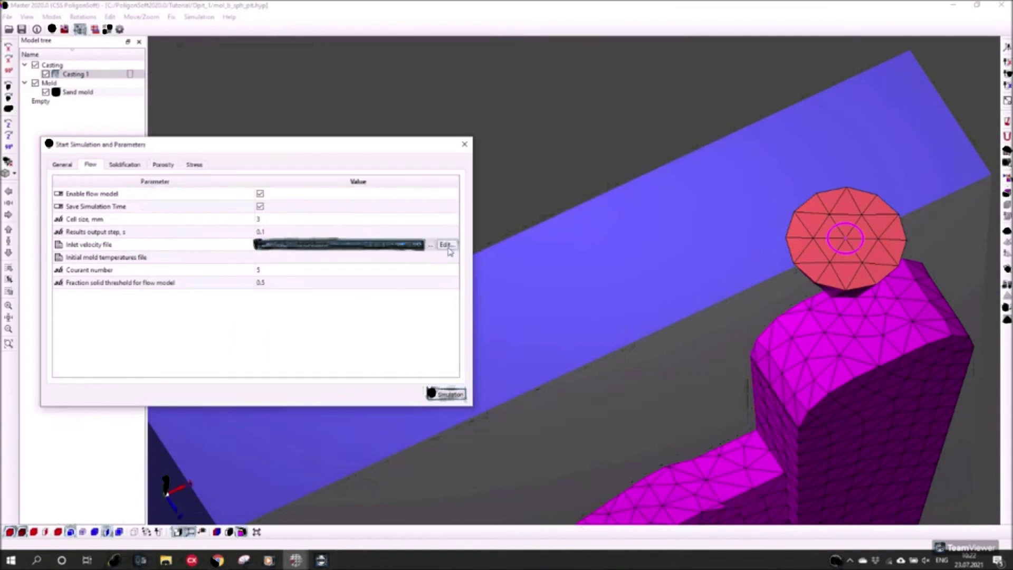
pyautogui.click(446, 245)
pyautogui.click(220, 99)
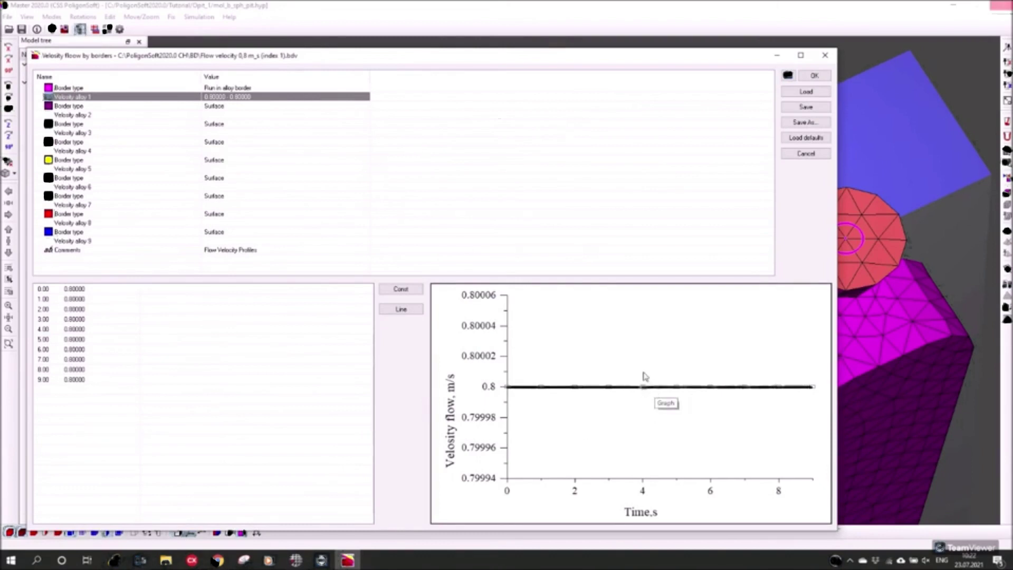
pyautogui.click(809, 126)
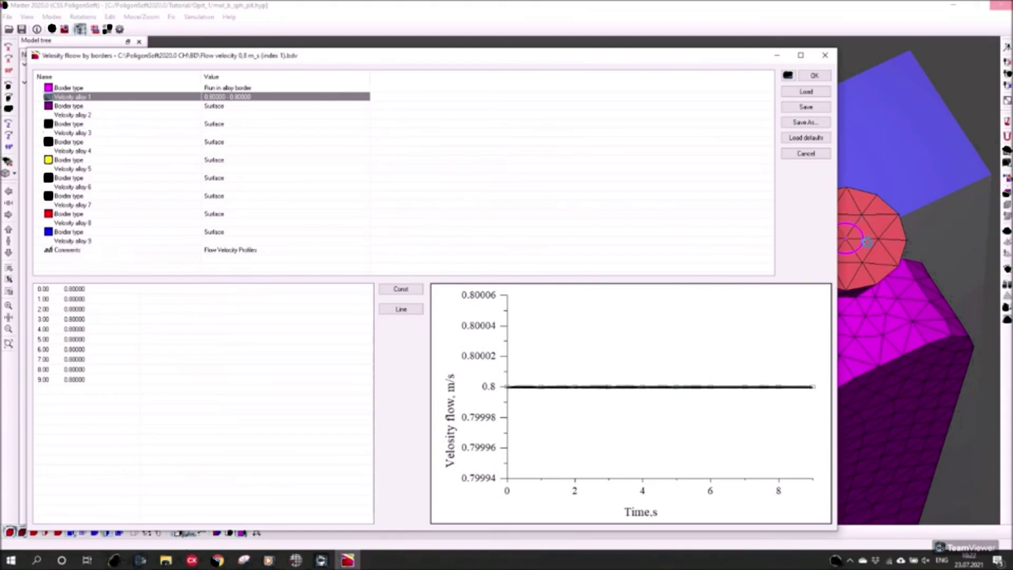
pyautogui.click(824, 56)
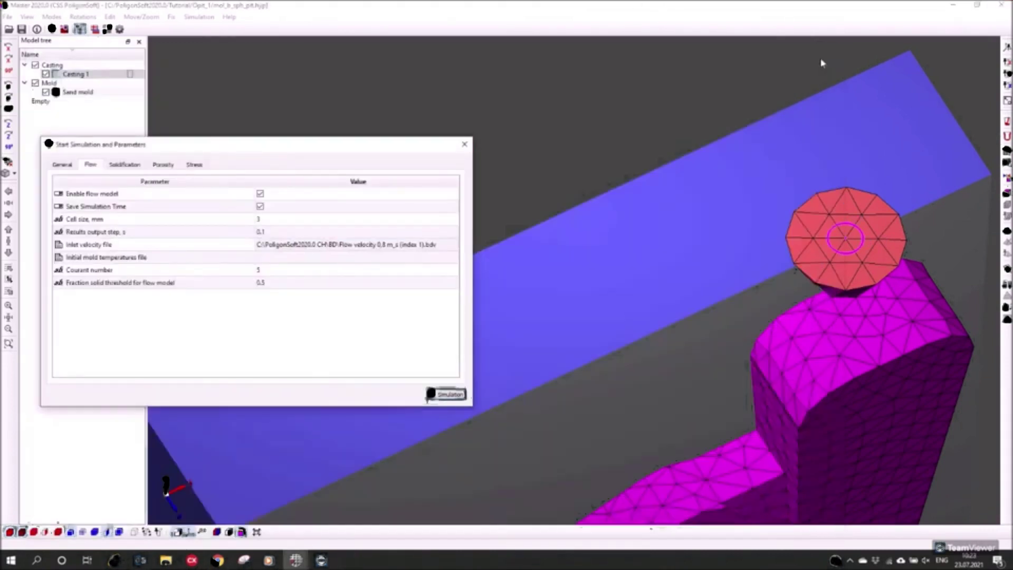
# Review the flow model's initial mold temperatures file, Courant number and fraction solid threshold.
pyautogui.click(217, 257)
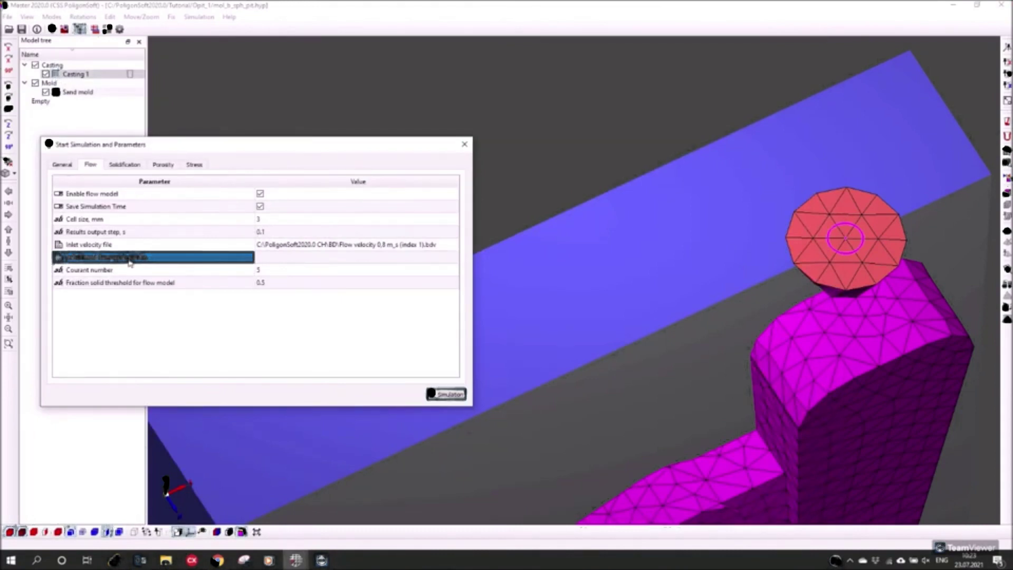
pyautogui.click(286, 259)
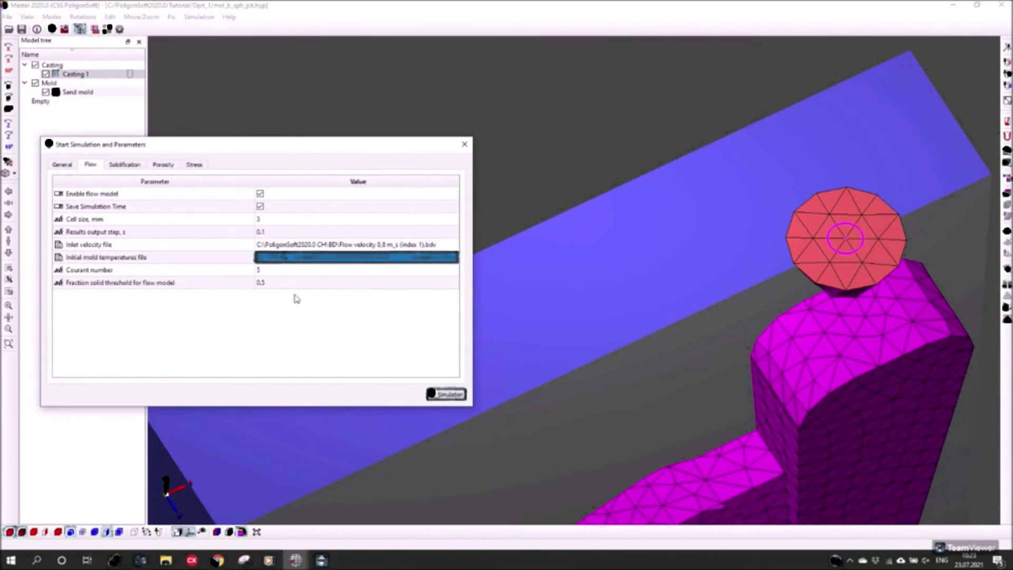
pyautogui.click(117, 283)
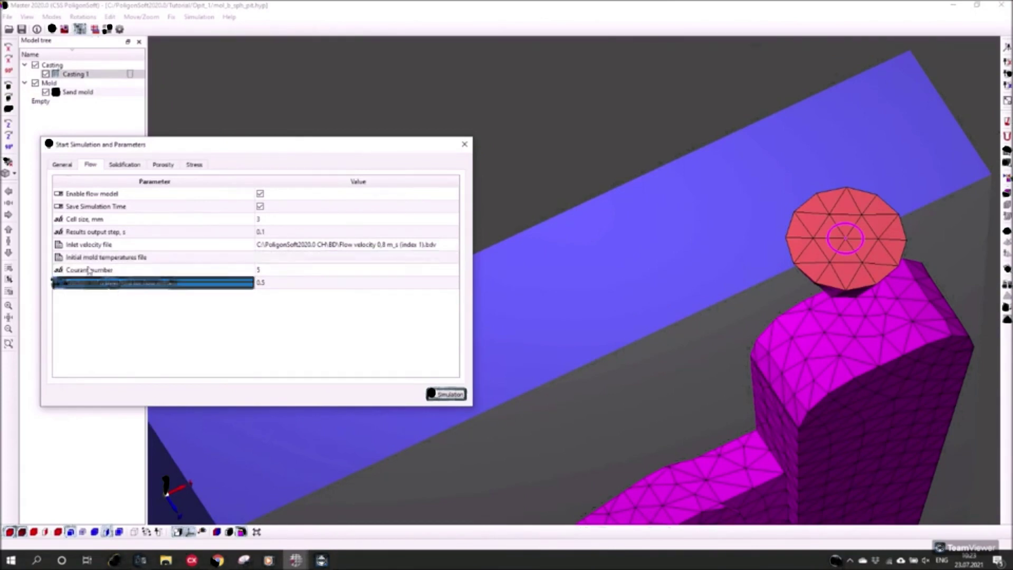
pyautogui.click(166, 273)
pyautogui.click(170, 283)
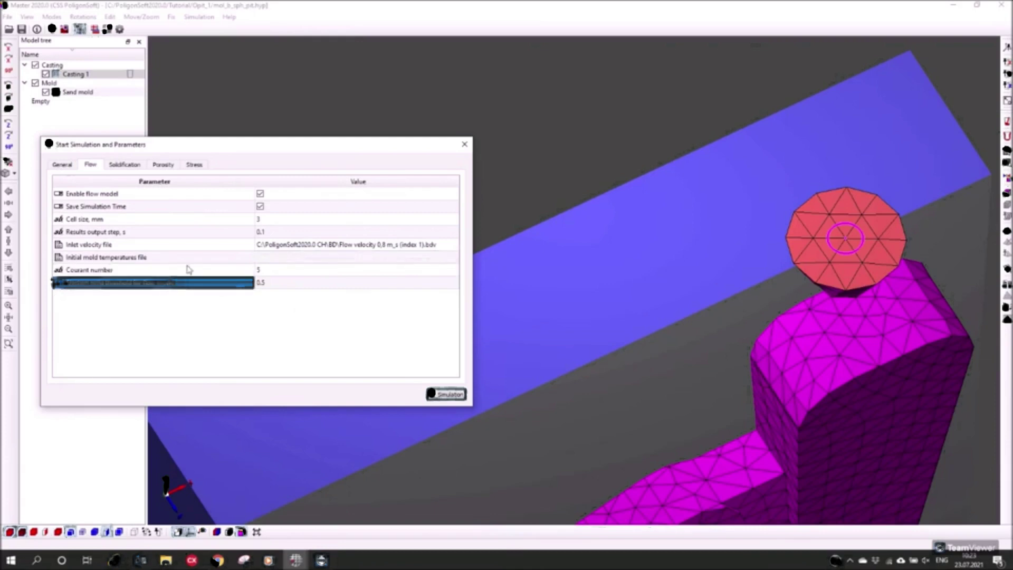
# Show the solidification parameters, enlarging the simulation parameters window to fit the whole list and moving it toward the middle of the screen.
pyautogui.click(123, 166)
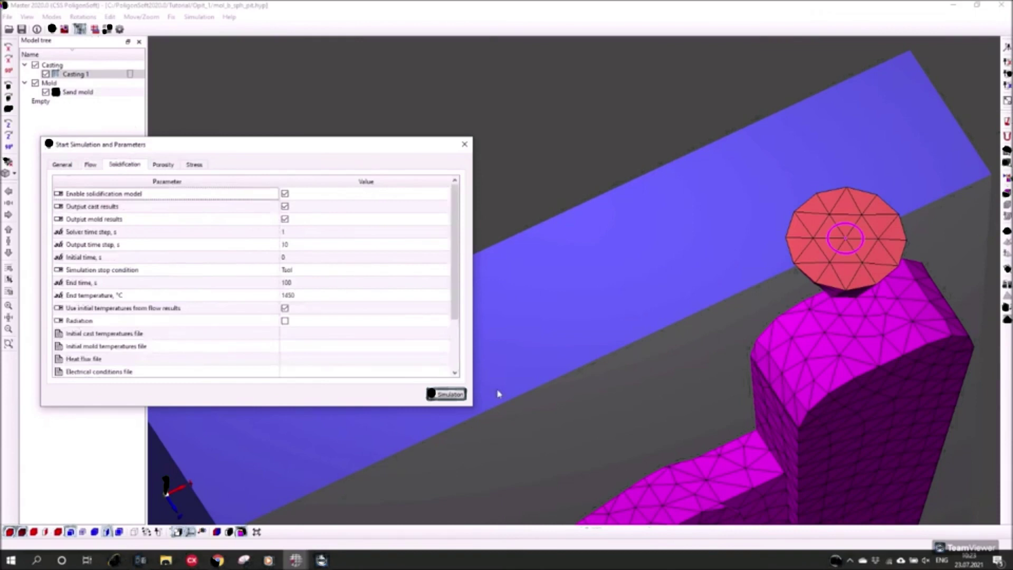
pyautogui.moveTo(484, 421); pyautogui.dragTo(611, 508)
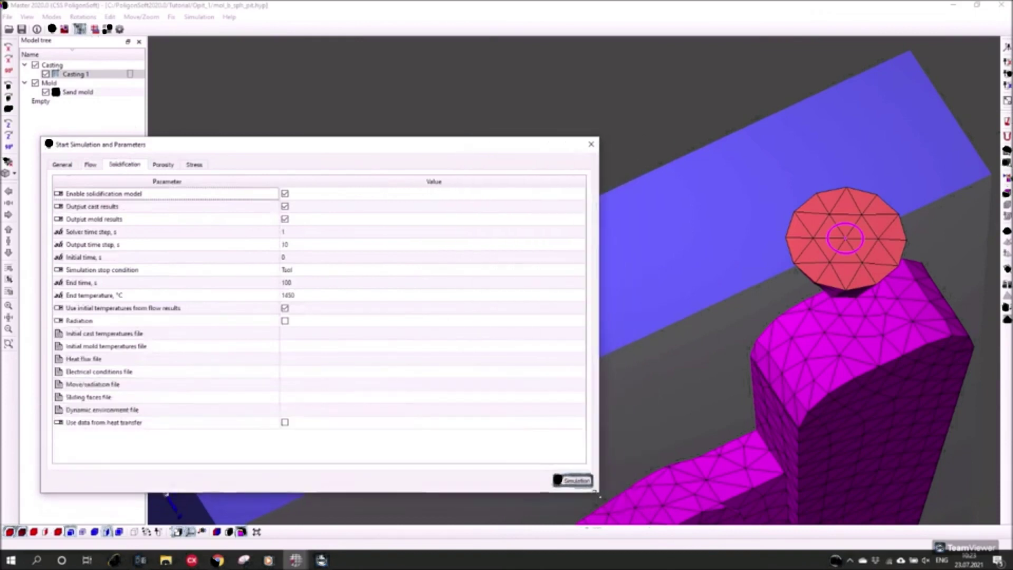
pyautogui.moveTo(288, 150); pyautogui.dragTo(463, 108)
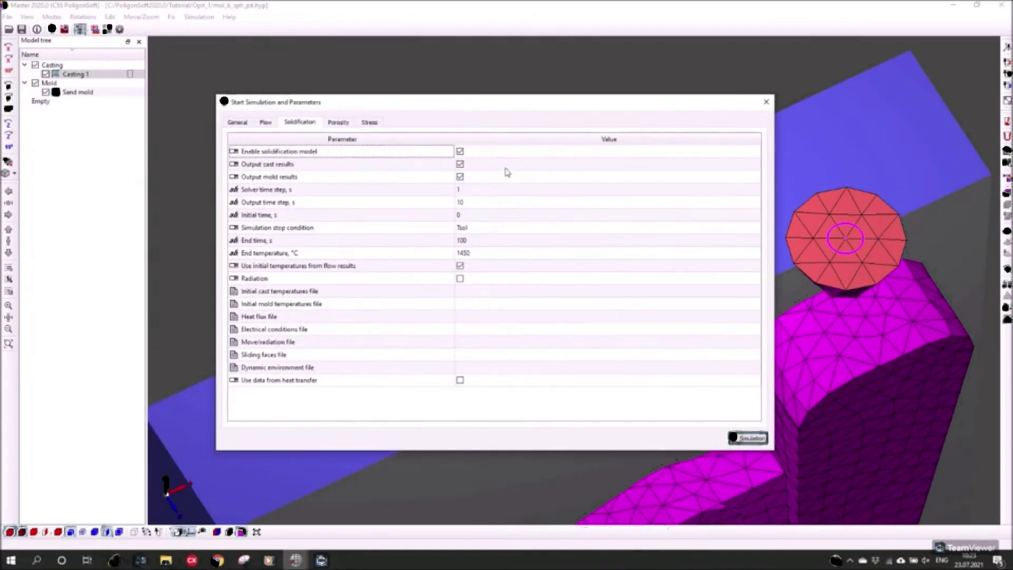
# Review the solidification solver time step, output time step and initial time.
pyautogui.click(281, 189)
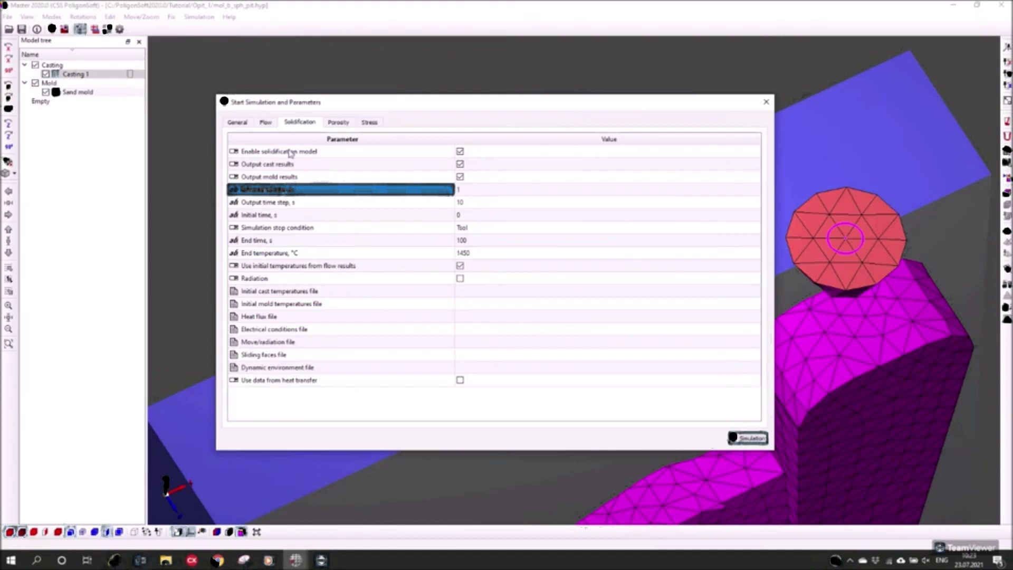
pyautogui.click(472, 191)
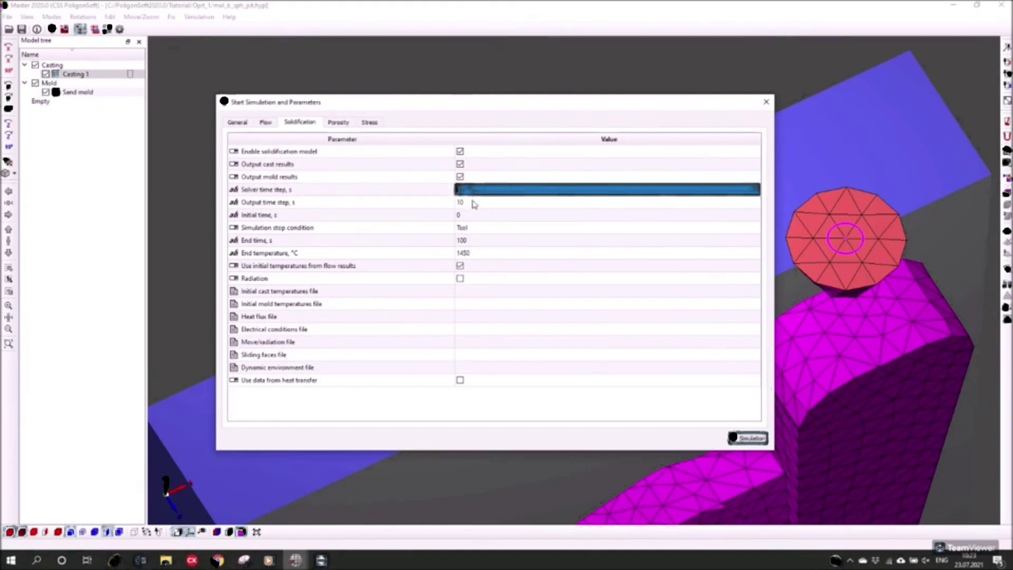
pyautogui.click(473, 203)
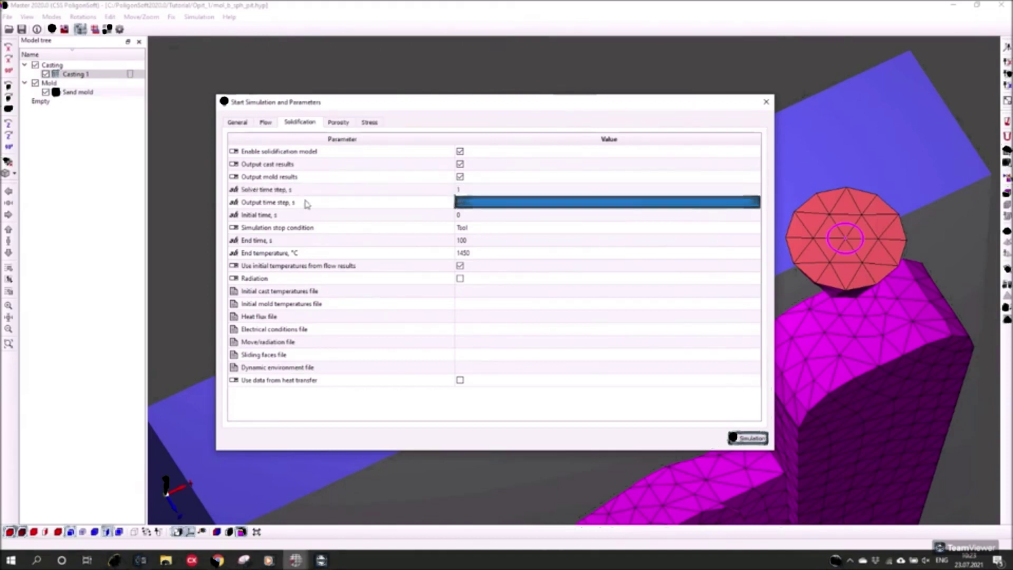
pyautogui.click(486, 204)
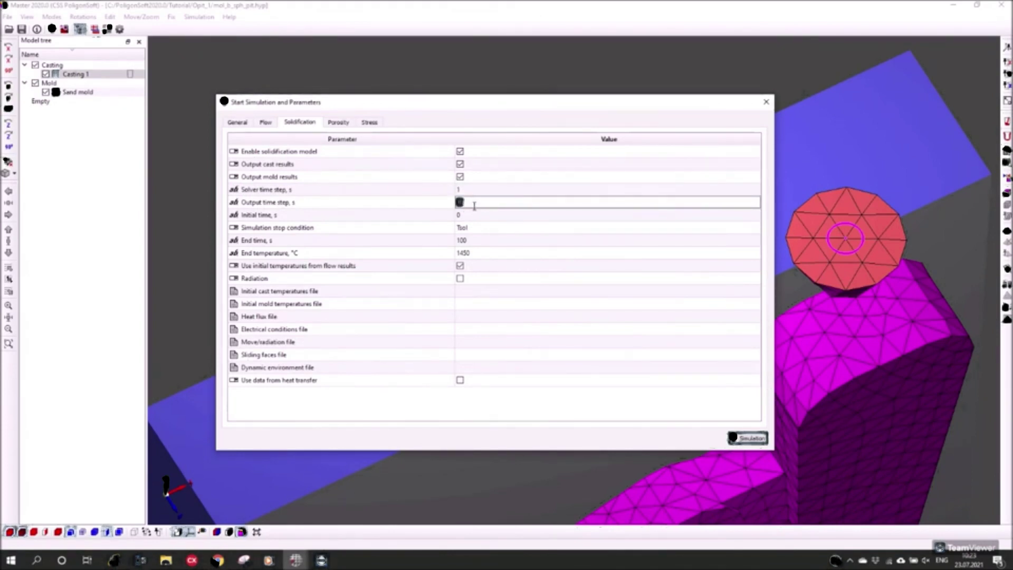
pyautogui.click(352, 206)
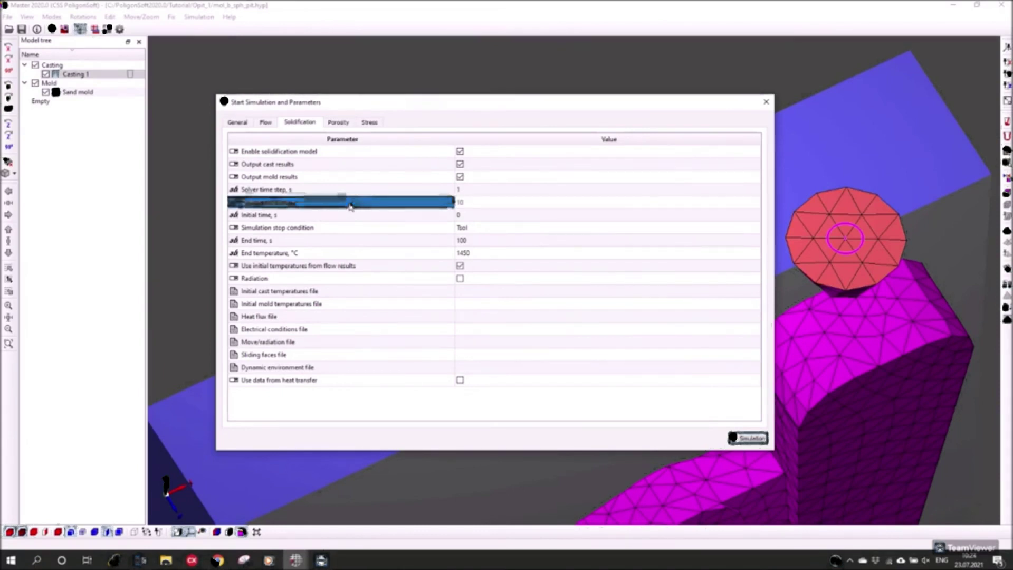
pyautogui.click(506, 203)
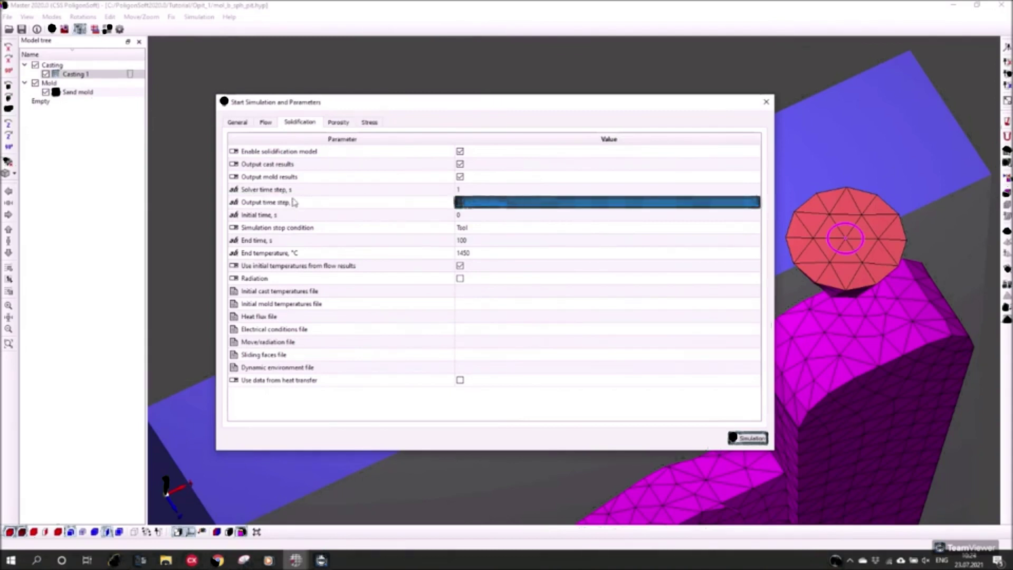
pyautogui.doubleClick(470, 205)
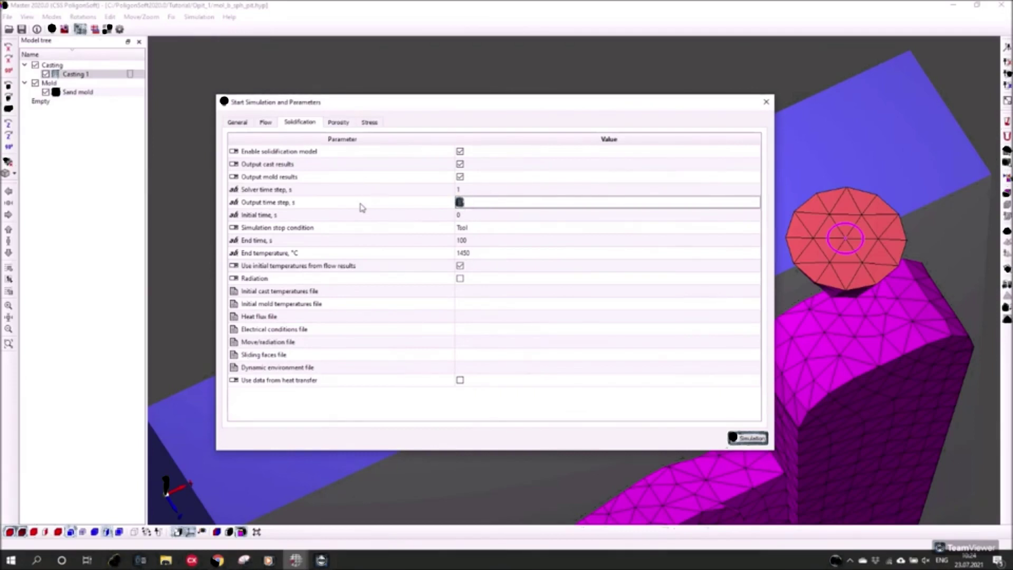
pyautogui.click(278, 219)
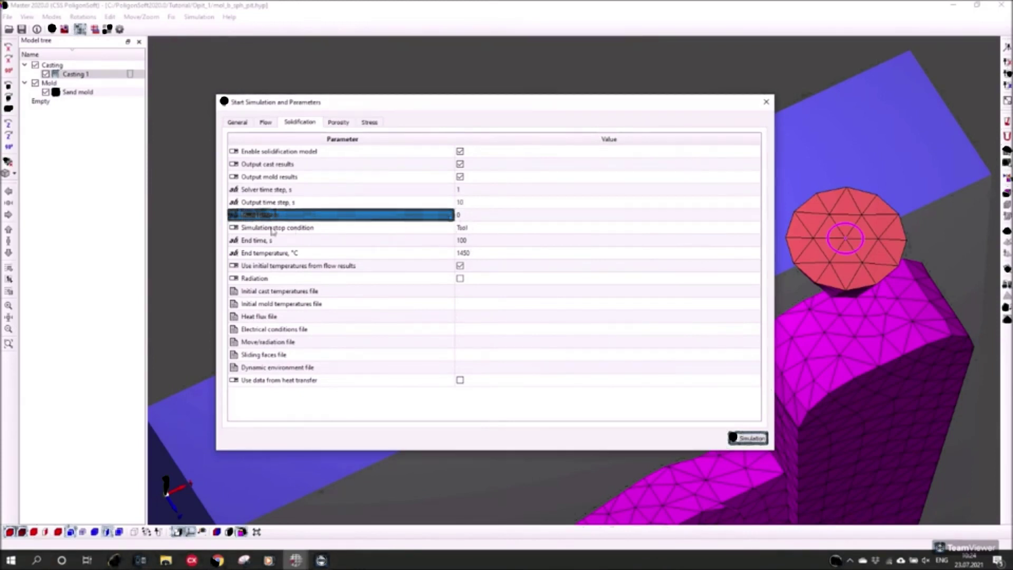
# Examine the simulation stop condition options together with the end time, end temperature and use of initial temperatures from flow results.
pyautogui.click(477, 229)
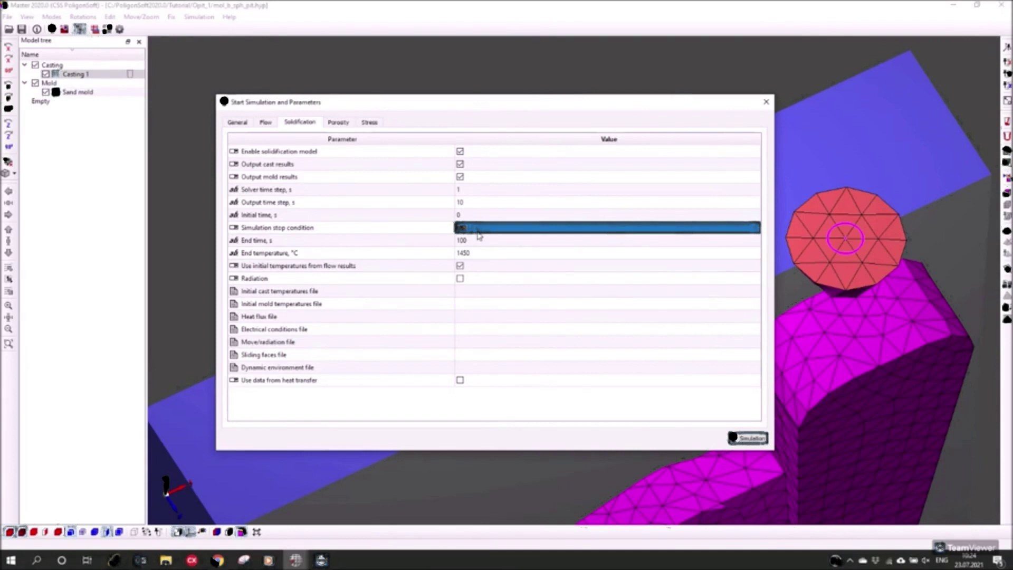
pyautogui.click(478, 236)
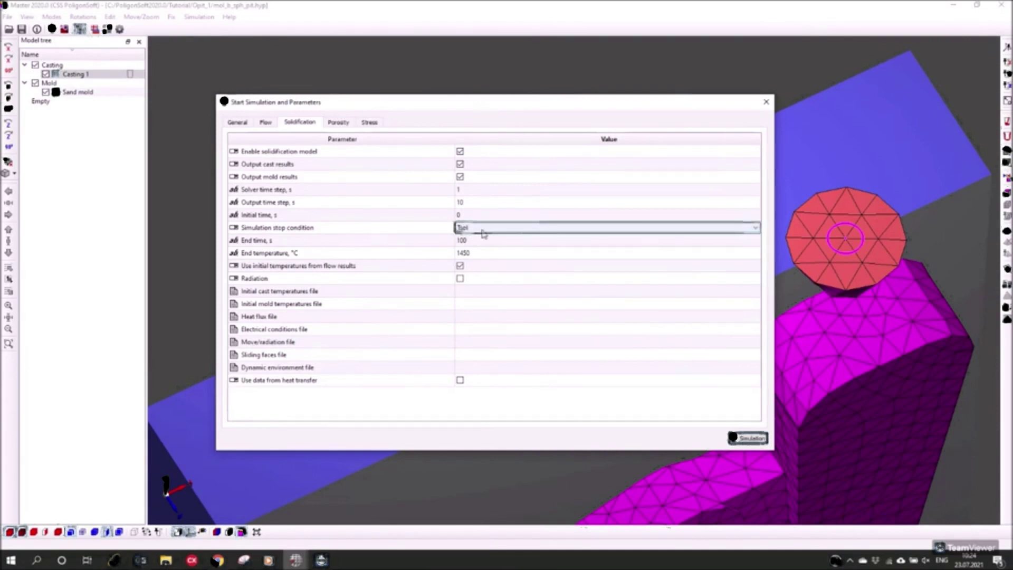
pyautogui.click(483, 233)
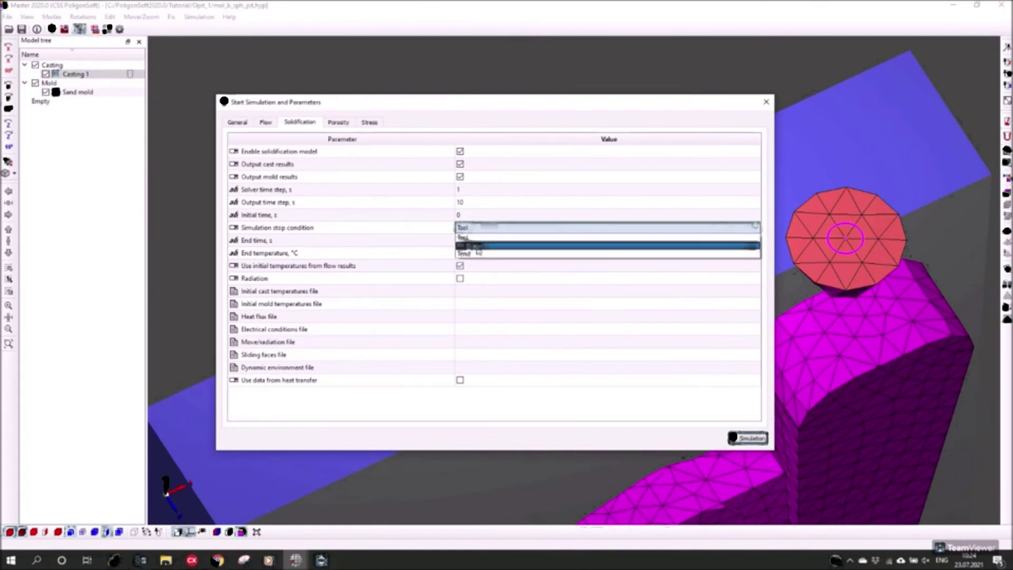
pyautogui.click(428, 237)
pyautogui.click(472, 242)
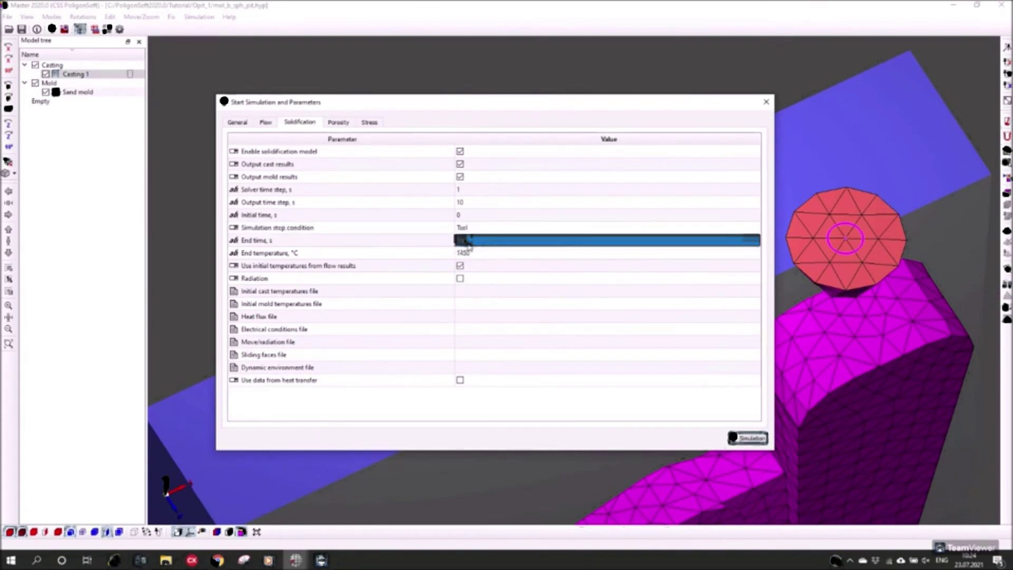
pyautogui.click(470, 254)
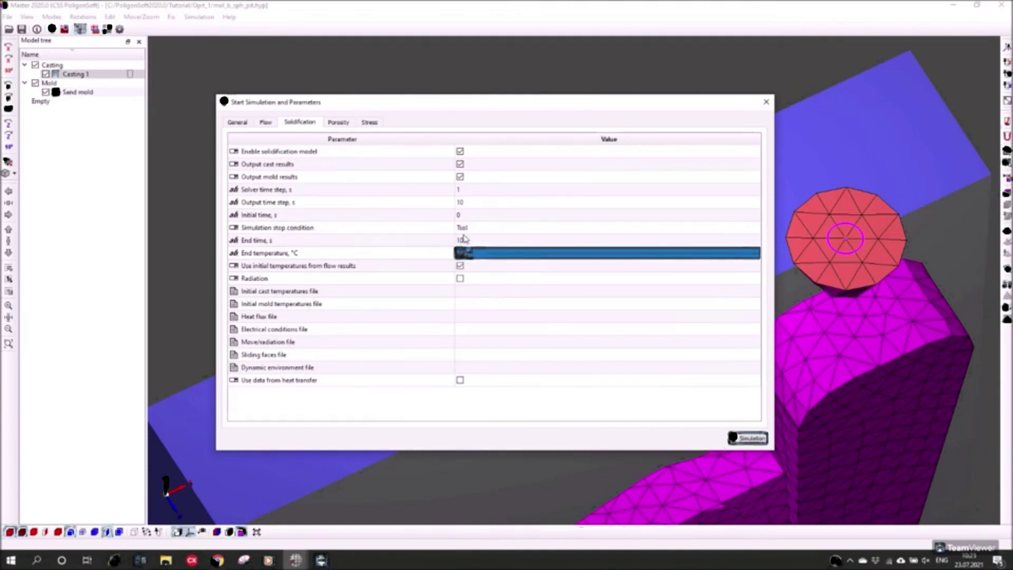
pyautogui.click(462, 228)
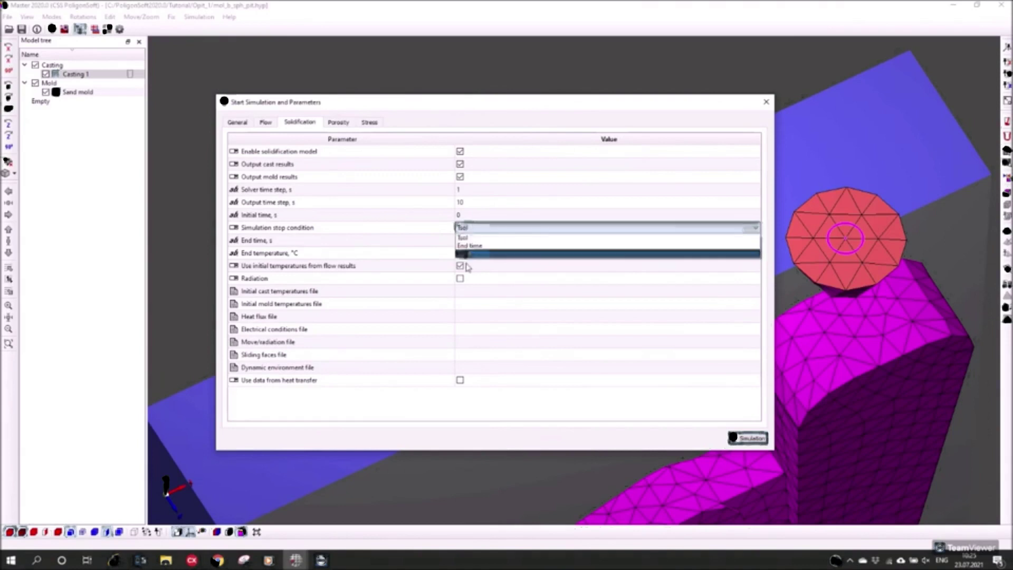
pyautogui.click(418, 228)
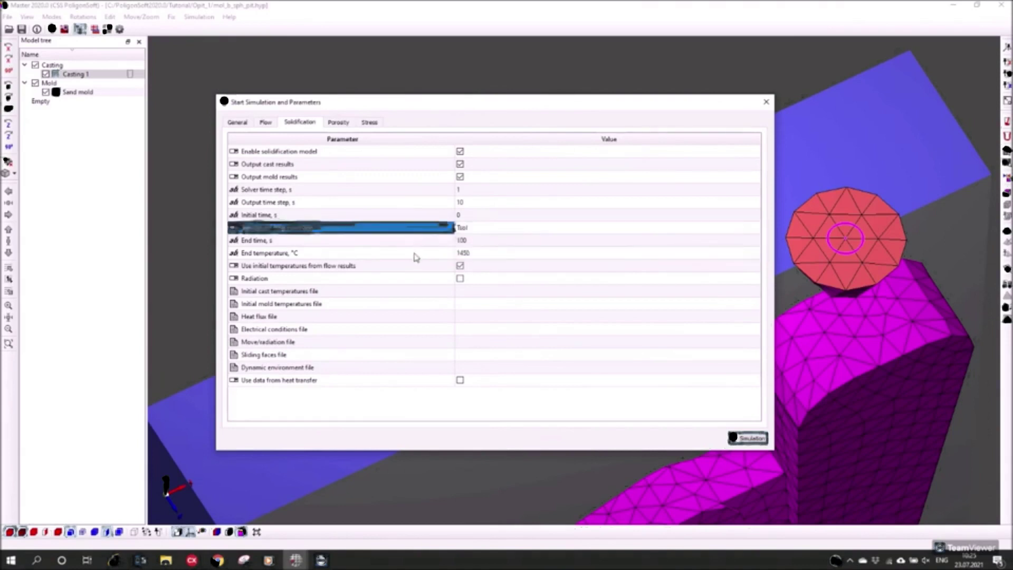
pyautogui.click(415, 255)
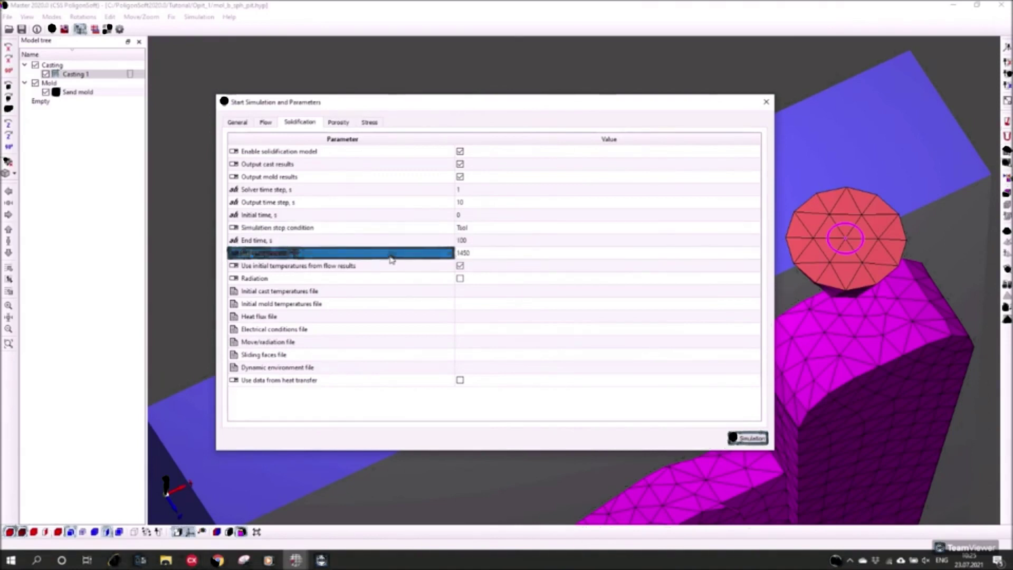
pyautogui.click(469, 229)
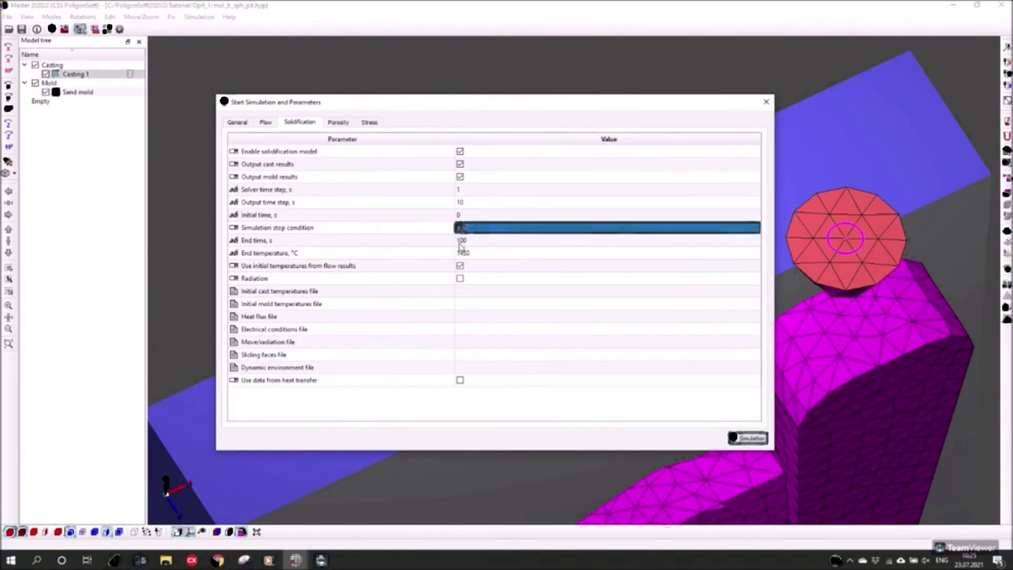
pyautogui.click(460, 242)
pyautogui.click(464, 253)
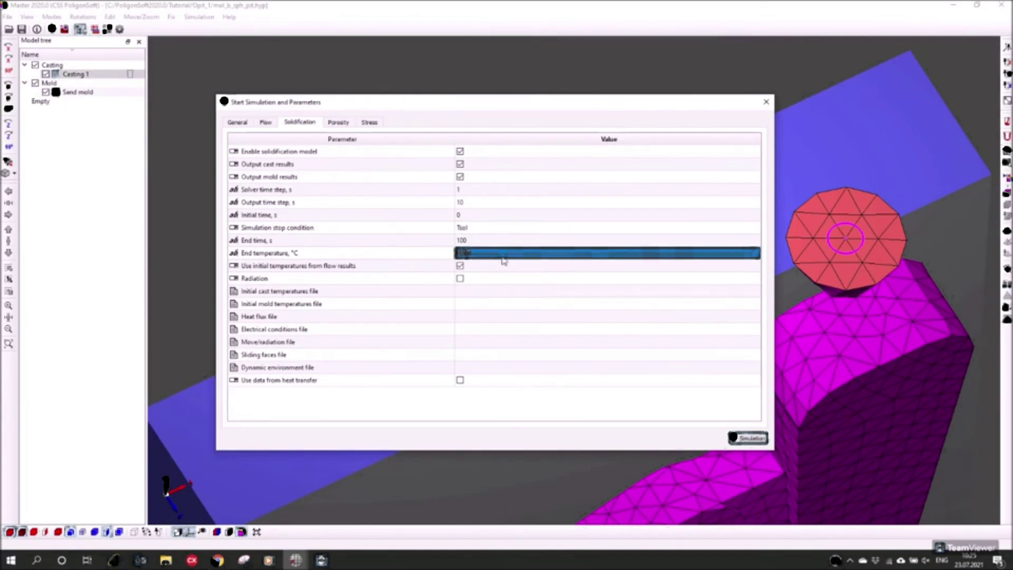
pyautogui.click(465, 270)
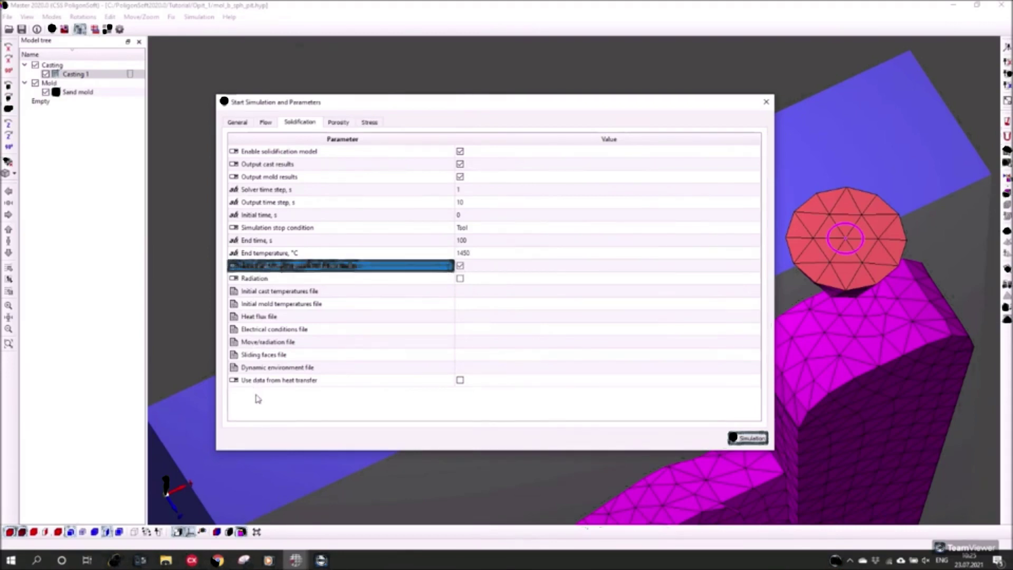
# Review the porosity parameters, covering the new macro porosity model, the pore results output and the pressure setting.
pyautogui.click(340, 123)
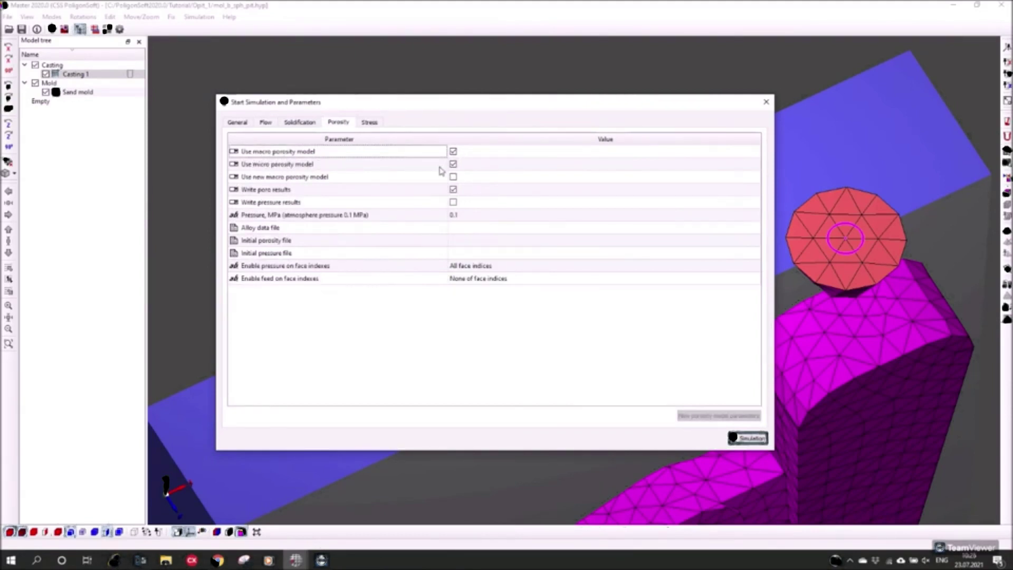
pyautogui.click(454, 178)
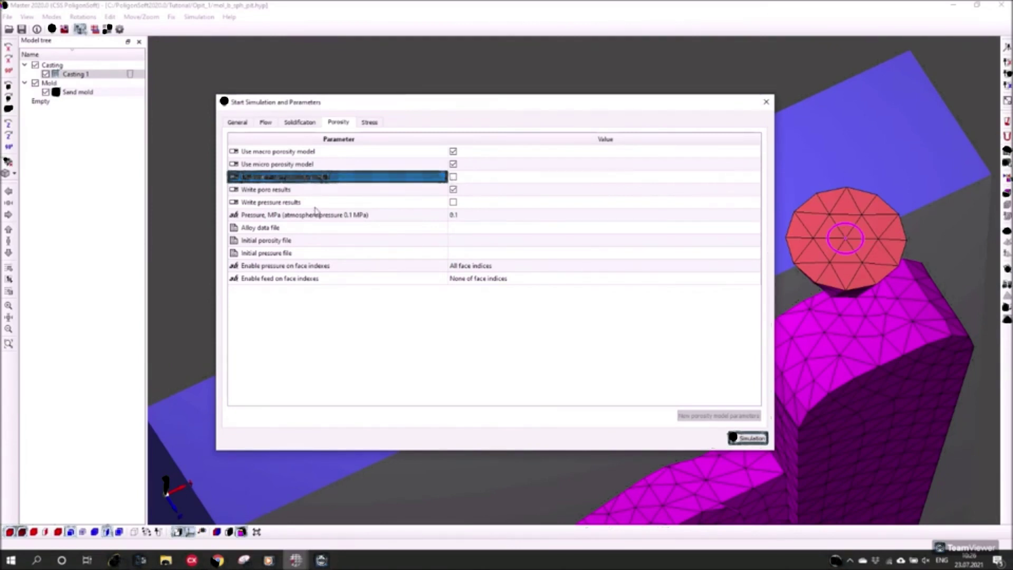
pyautogui.click(275, 190)
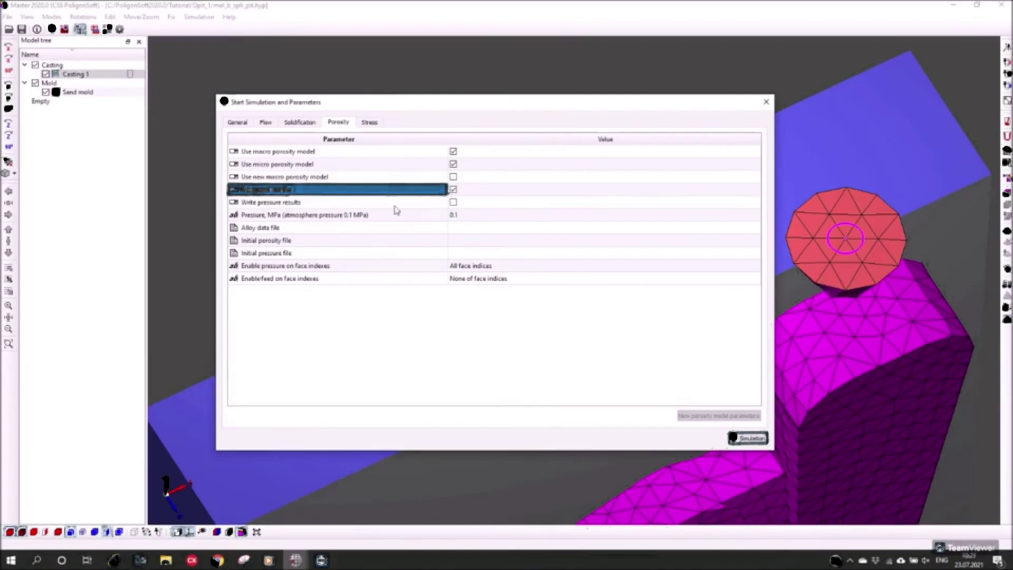
pyautogui.click(357, 219)
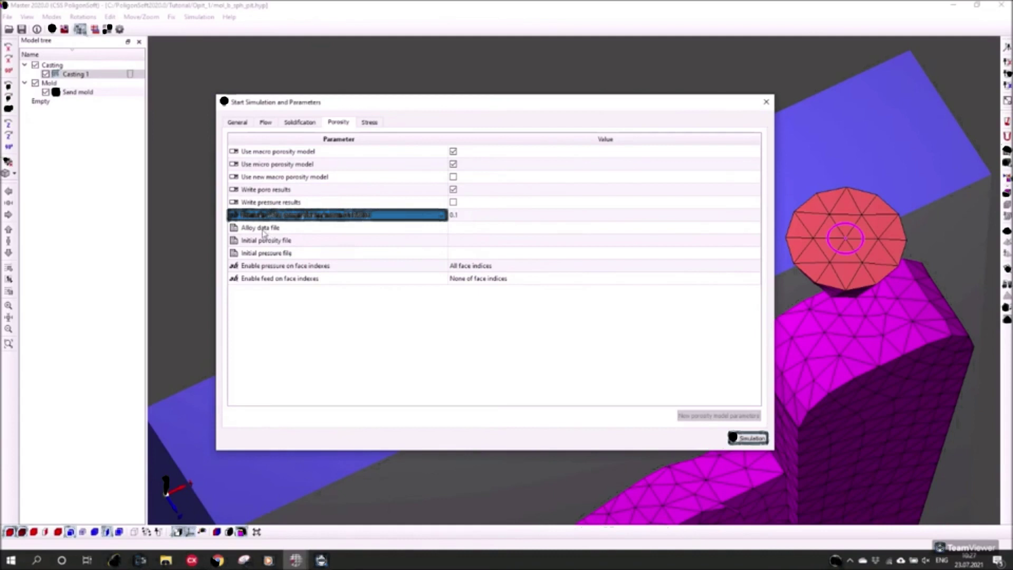
# Assign the alloy file 20L (GS45).fil from the Steel database folder as the porosity alloy data file.
pyautogui.click(491, 232)
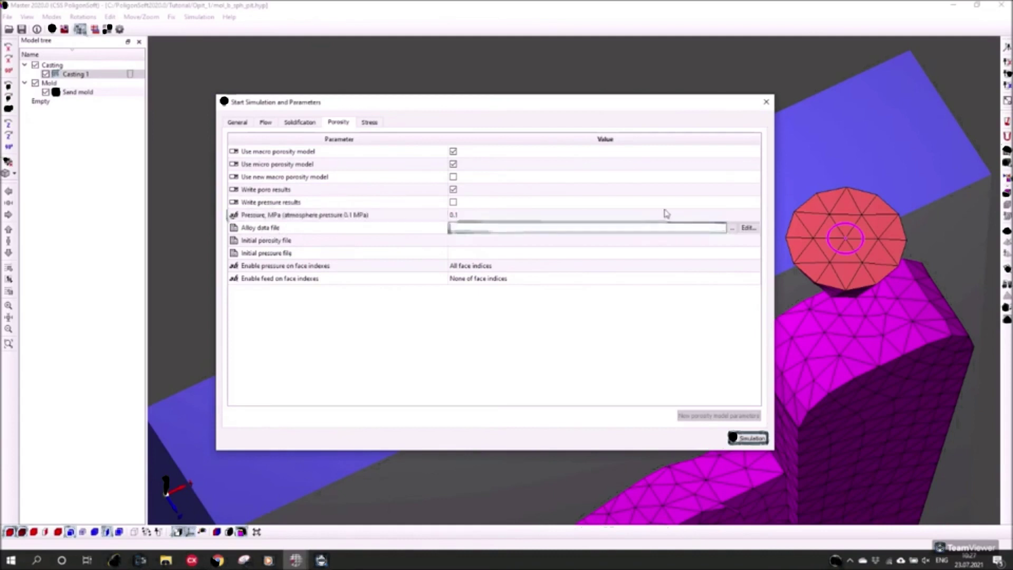
pyautogui.click(734, 228)
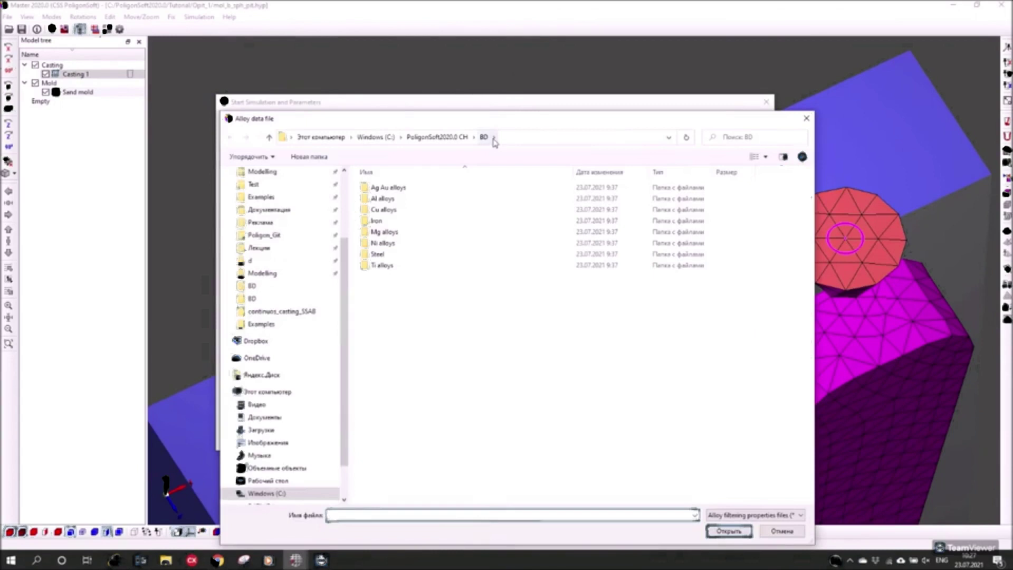
pyautogui.doubleClick(376, 253)
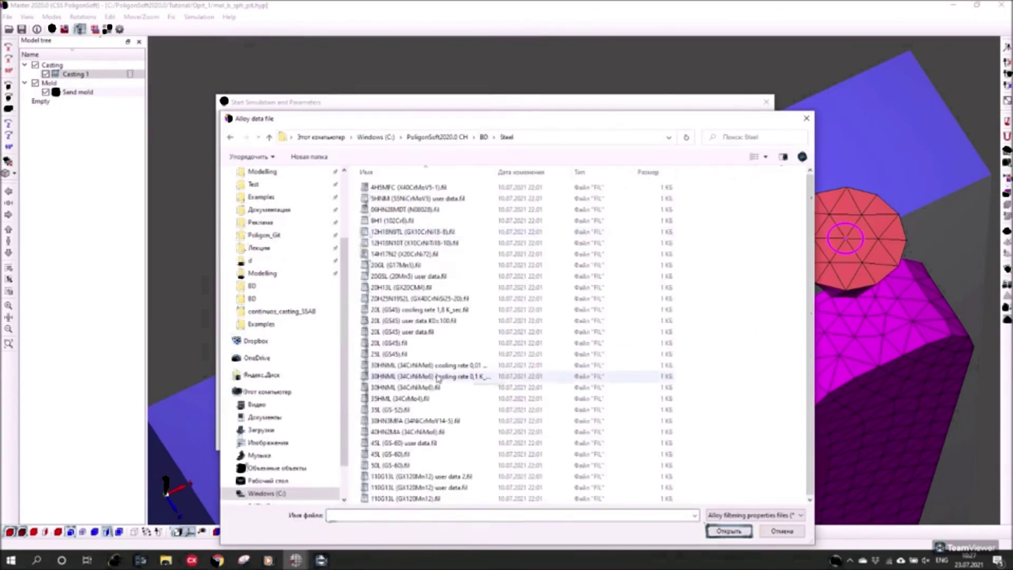
pyautogui.click(402, 344)
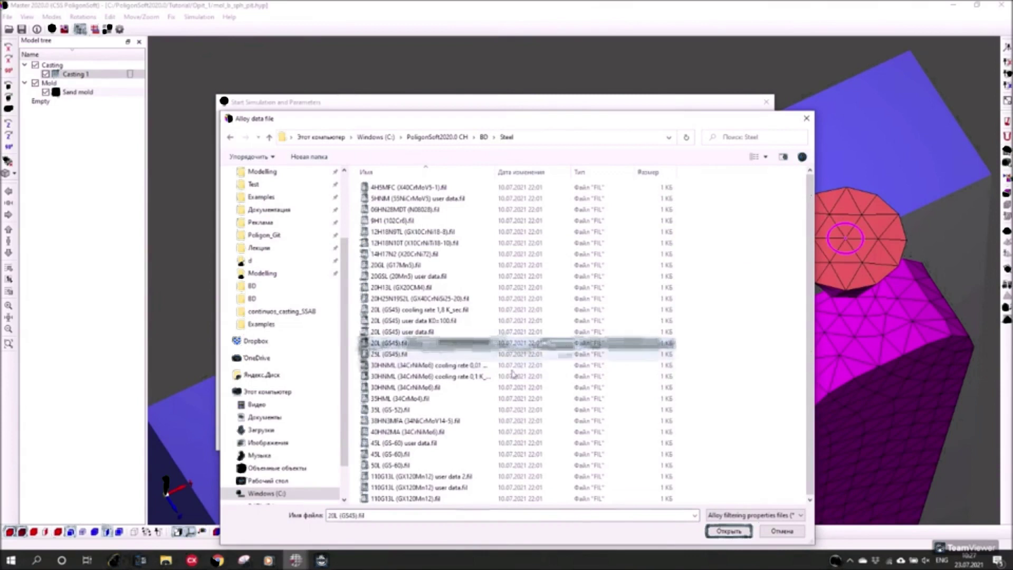
pyautogui.click(729, 531)
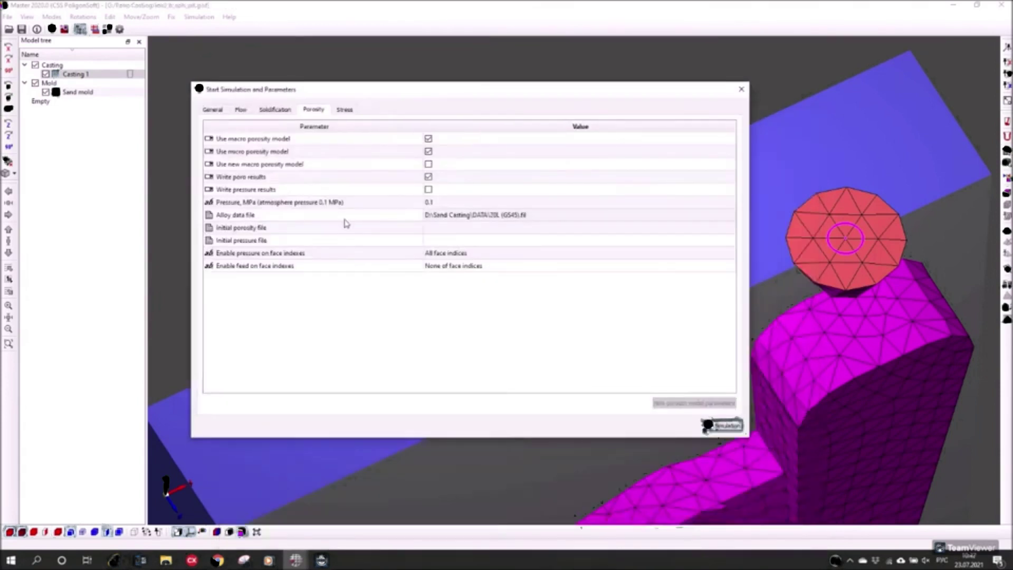
# Examine the porosity data stored in the assigned alloy file, and look over the stress model parameters.
pyautogui.click(541, 216)
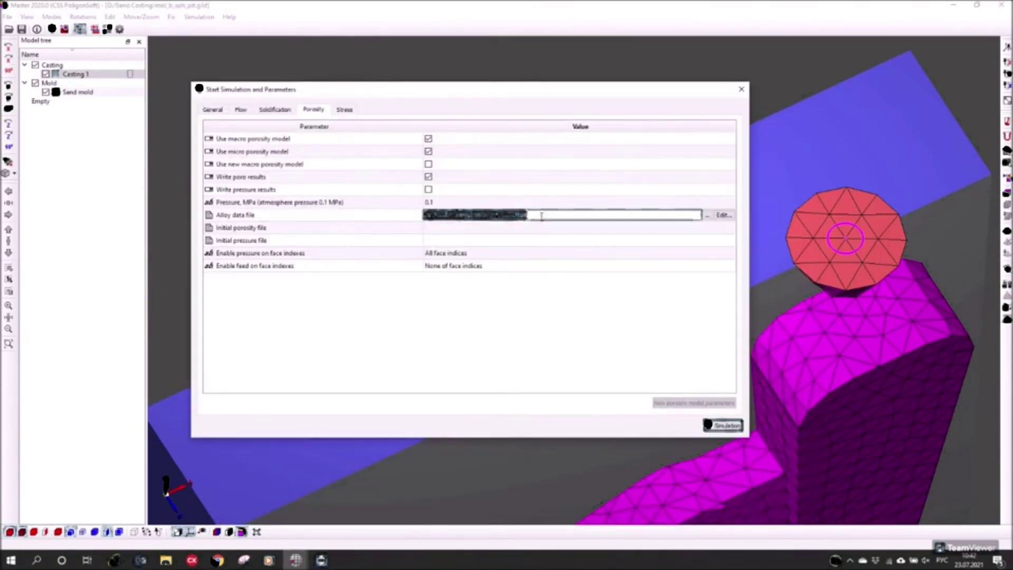
pyautogui.click(722, 214)
pyautogui.click(221, 107)
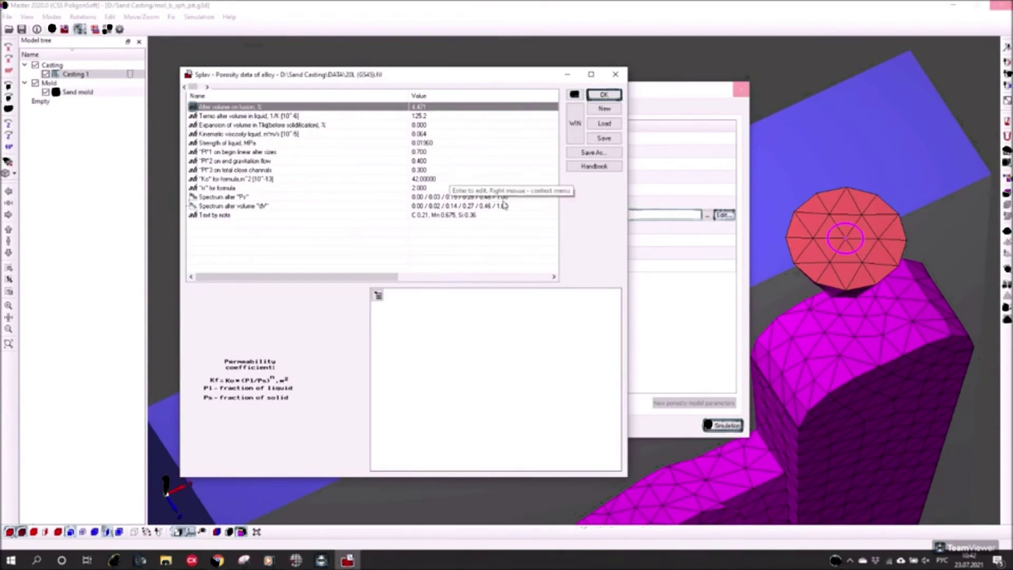
pyautogui.moveTo(397, 80); pyautogui.dragTo(404, 83)
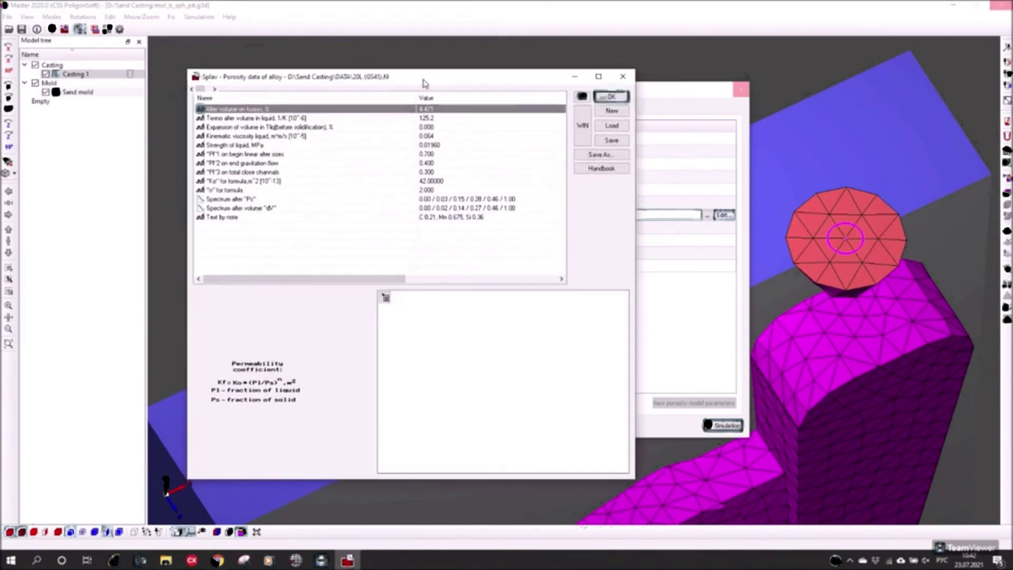
pyautogui.click(623, 75)
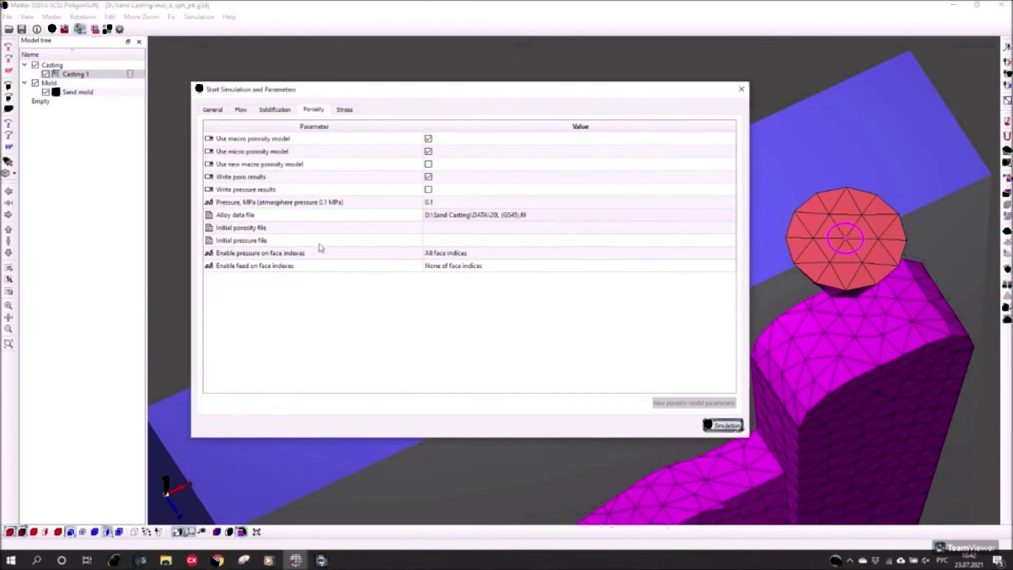
pyautogui.click(338, 112)
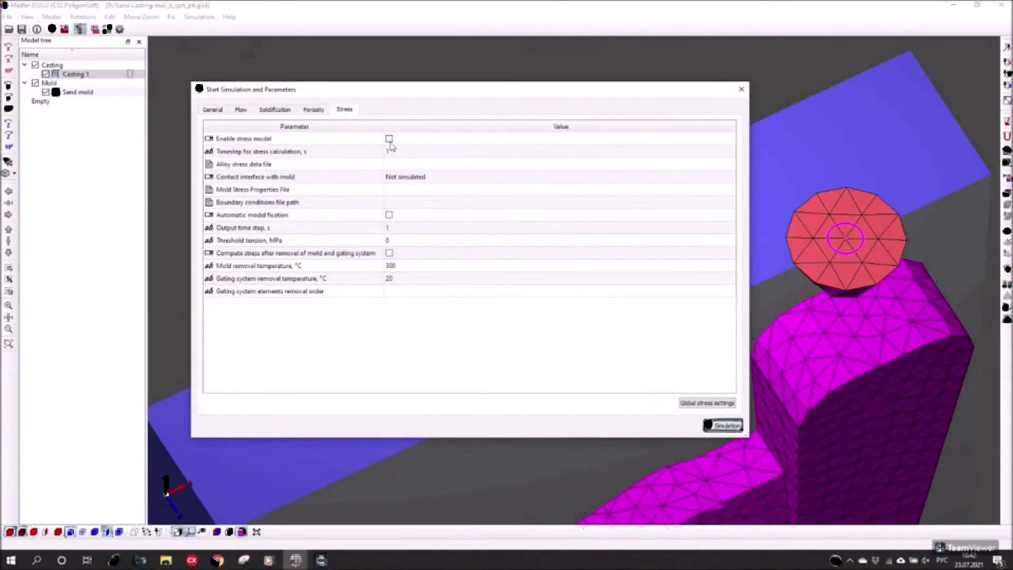
pyautogui.click(316, 110)
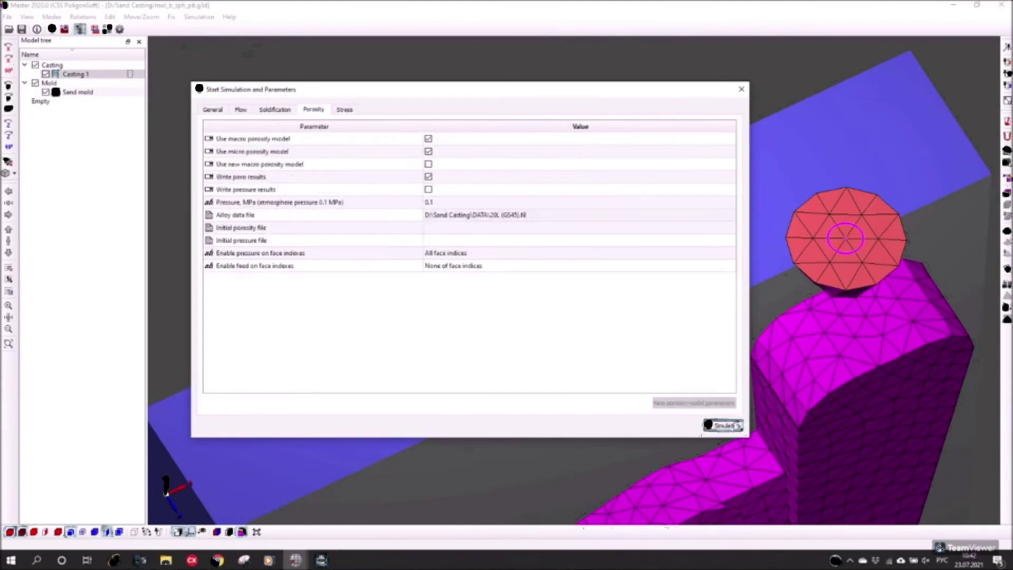
# Start the simulation, saving the geometry as mol_b_sph_pit.g3d in the Sand Casting folder on drive D and overwriting the existing file.
pyautogui.click(724, 426)
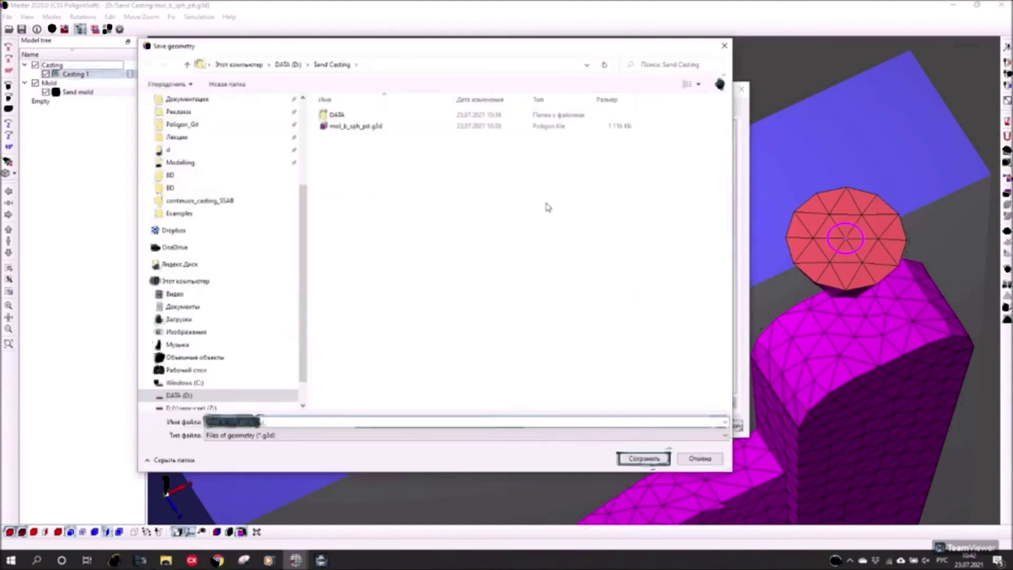
pyautogui.click(277, 67)
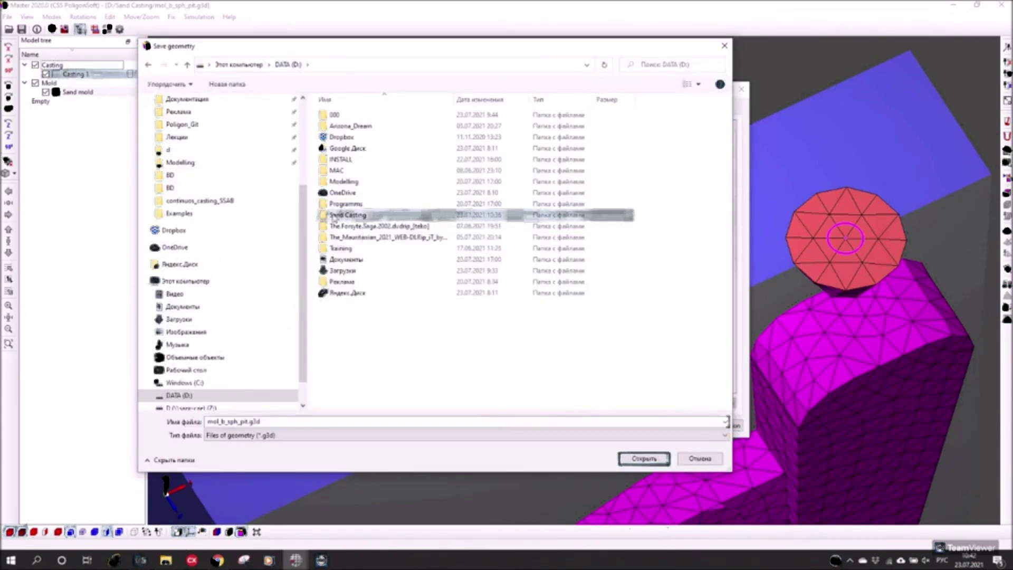
pyautogui.doubleClick(392, 213)
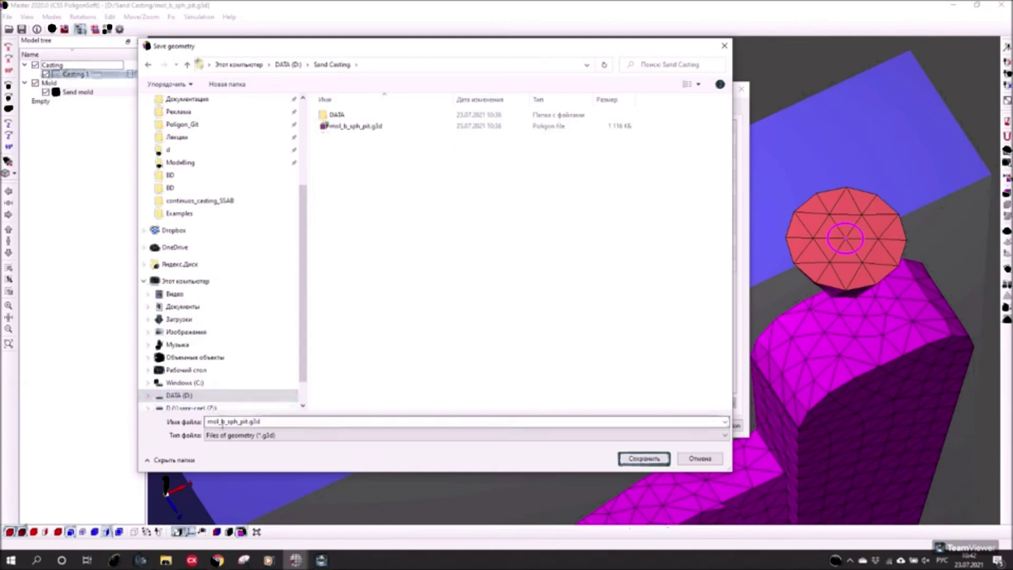
pyautogui.doubleClick(263, 422)
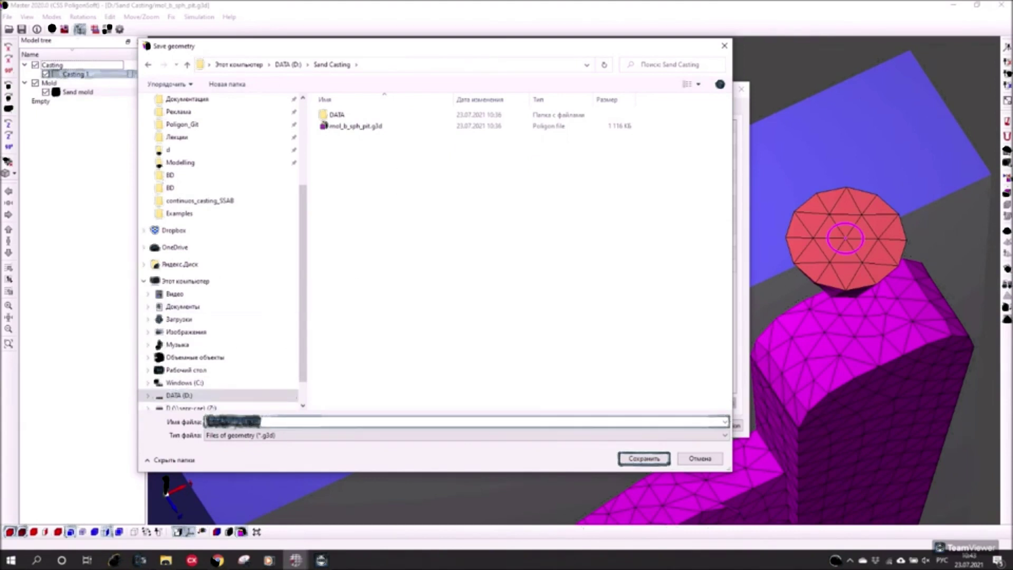
pyautogui.moveTo(357, 46); pyautogui.dragTo(539, 284)
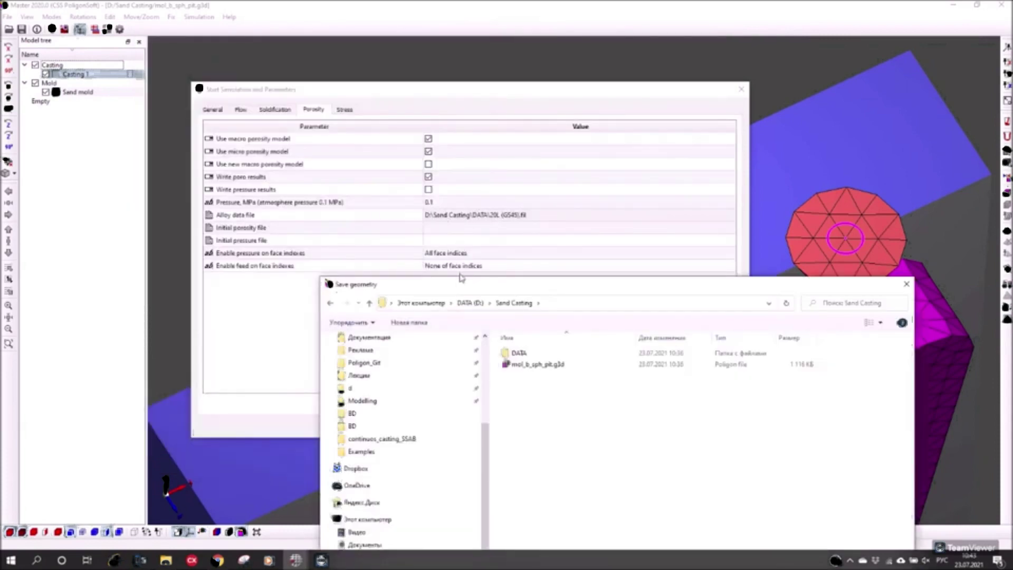
pyautogui.moveTo(455, 287); pyautogui.dragTo(308, 77)
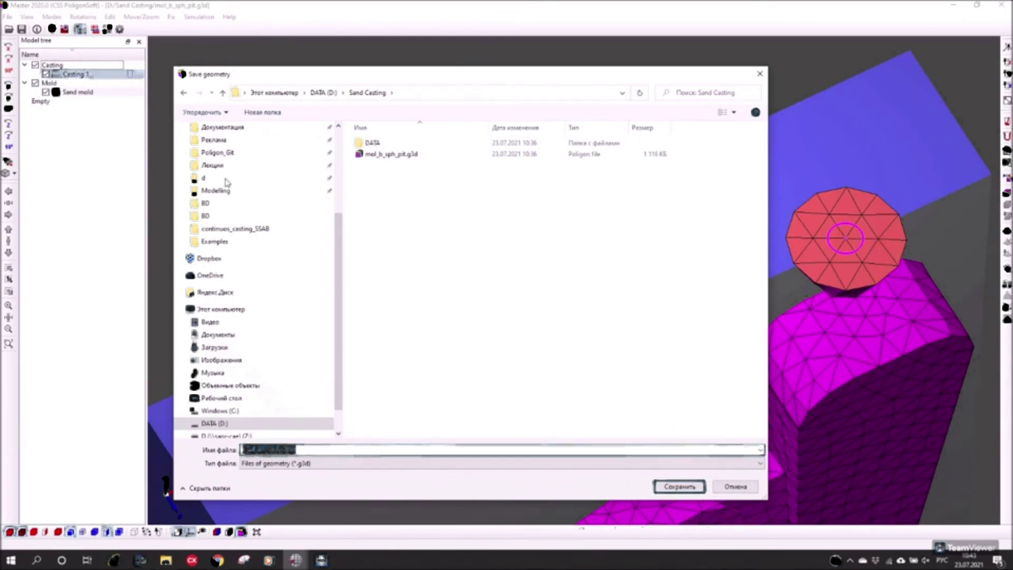
pyautogui.click(679, 487)
pyautogui.click(528, 282)
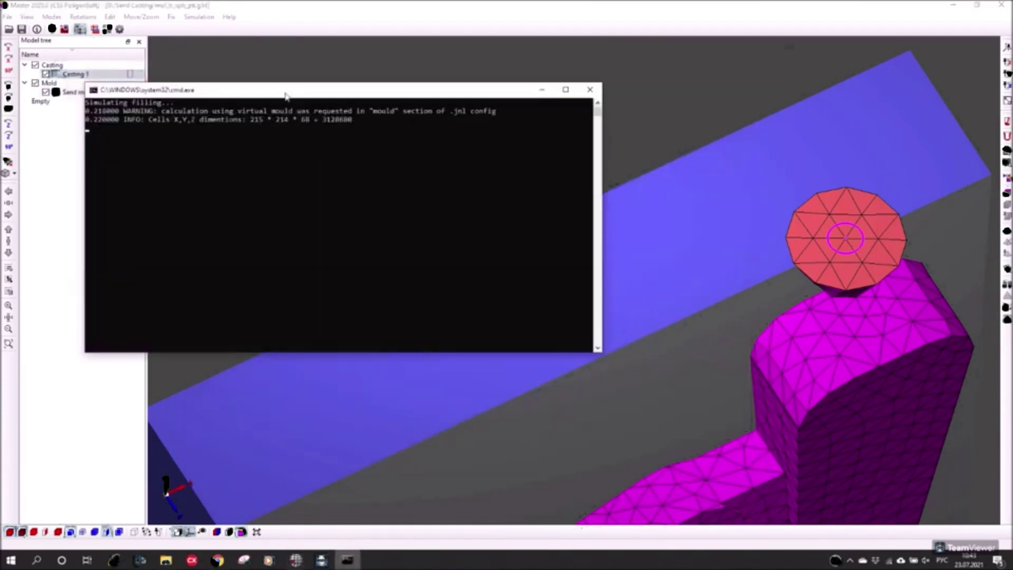
# Check the filling progress in the solver console and look at the module list in the PoligonSoft shell before returning to Master.
pyautogui.moveTo(287, 94); pyautogui.dragTo(358, 79)
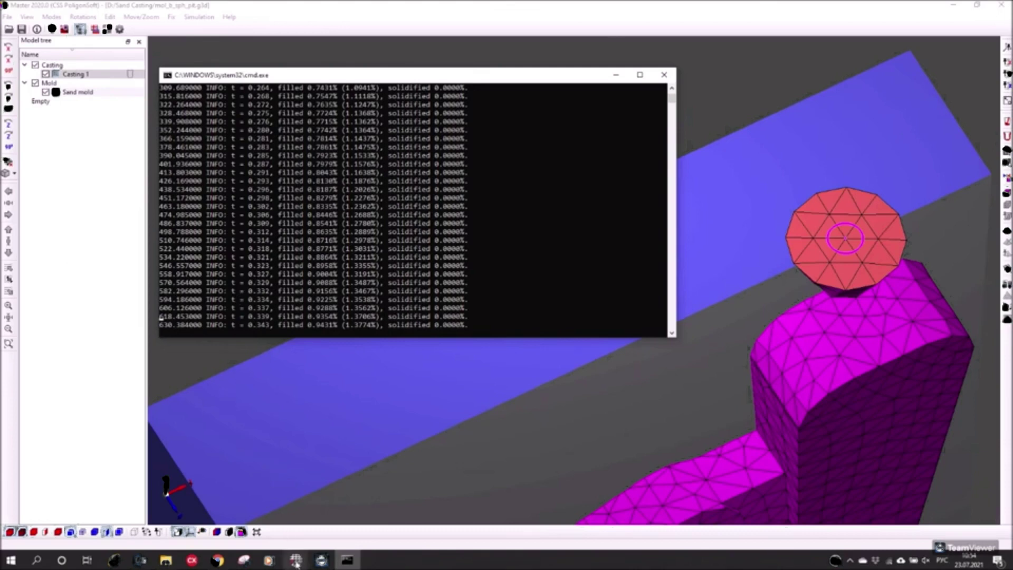
pyautogui.moveTo(296, 563)
pyautogui.click(231, 514)
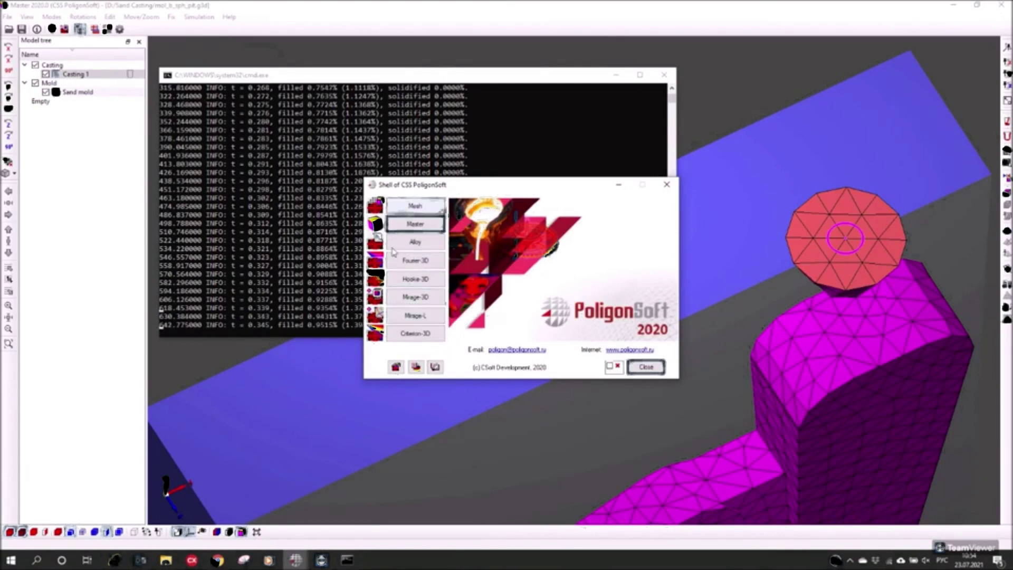
pyautogui.click(89, 191)
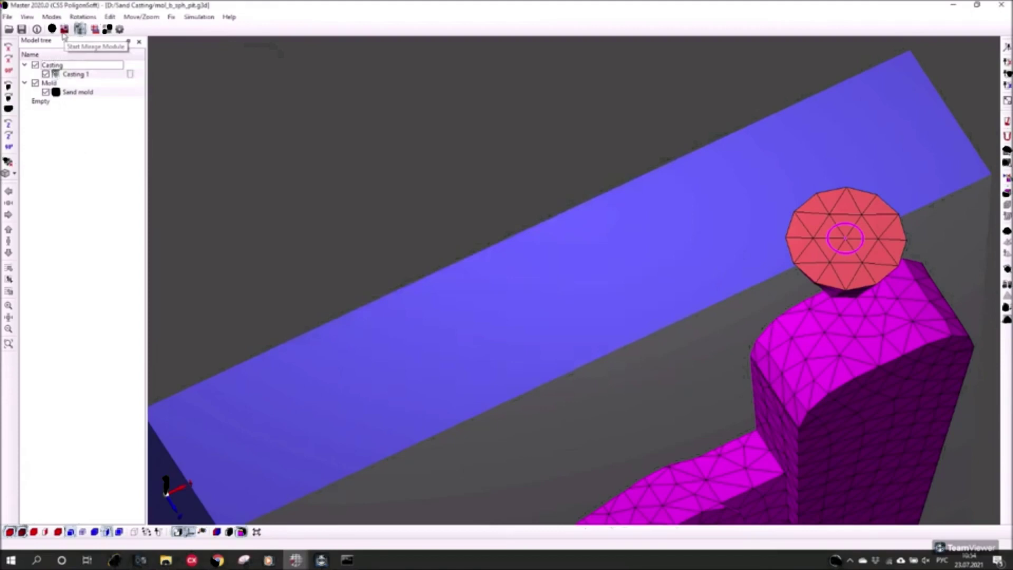
# Launch the Mirage-3D results viewer from Master, and resize and place its window so the color scale is fully shown.
pyautogui.click(63, 29)
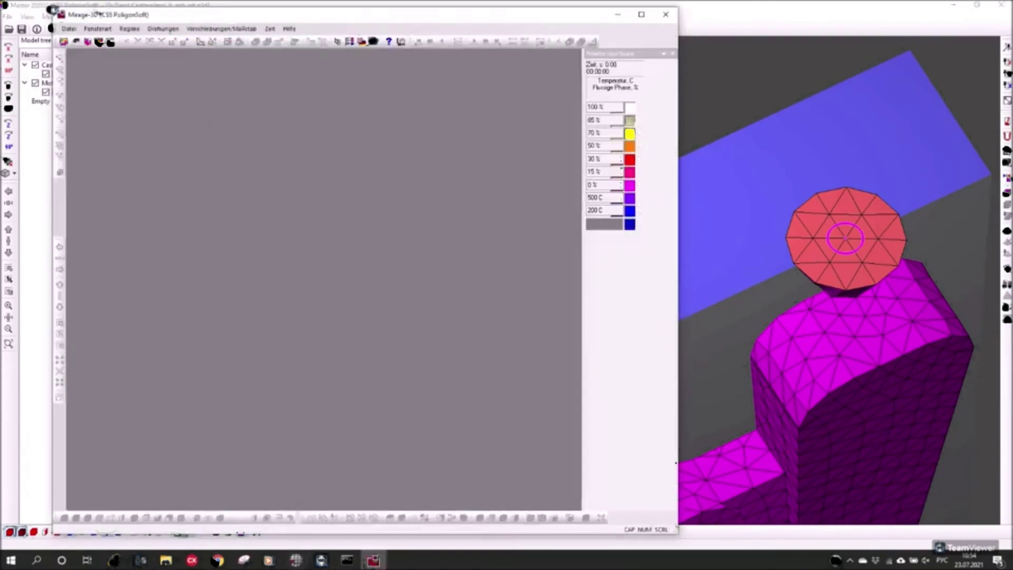
pyautogui.moveTo(98, 15); pyautogui.dragTo(310, 110)
pyautogui.moveTo(236, 167); pyautogui.dragTo(158, 163)
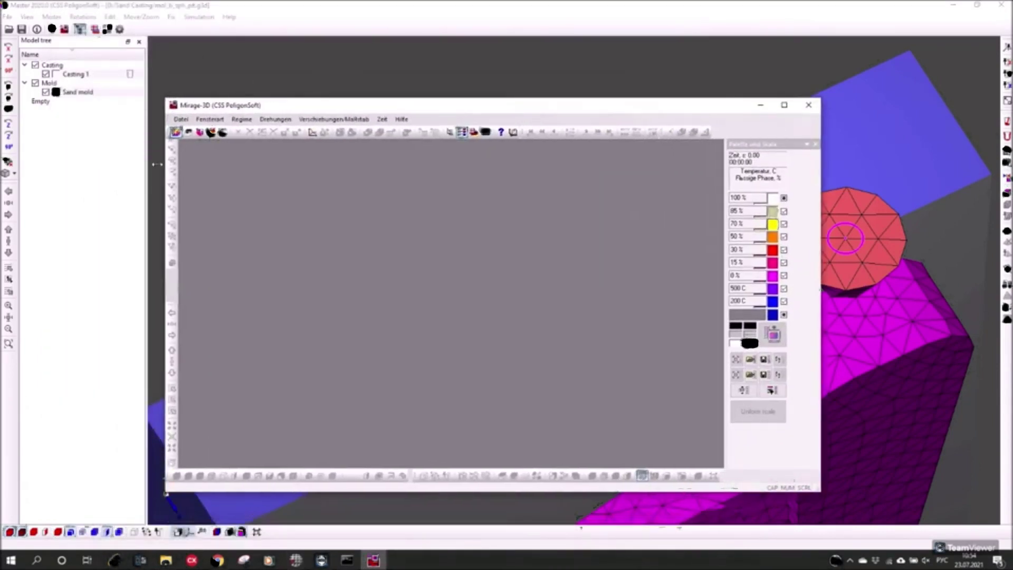
pyautogui.moveTo(588, 118); pyautogui.dragTo(627, 94)
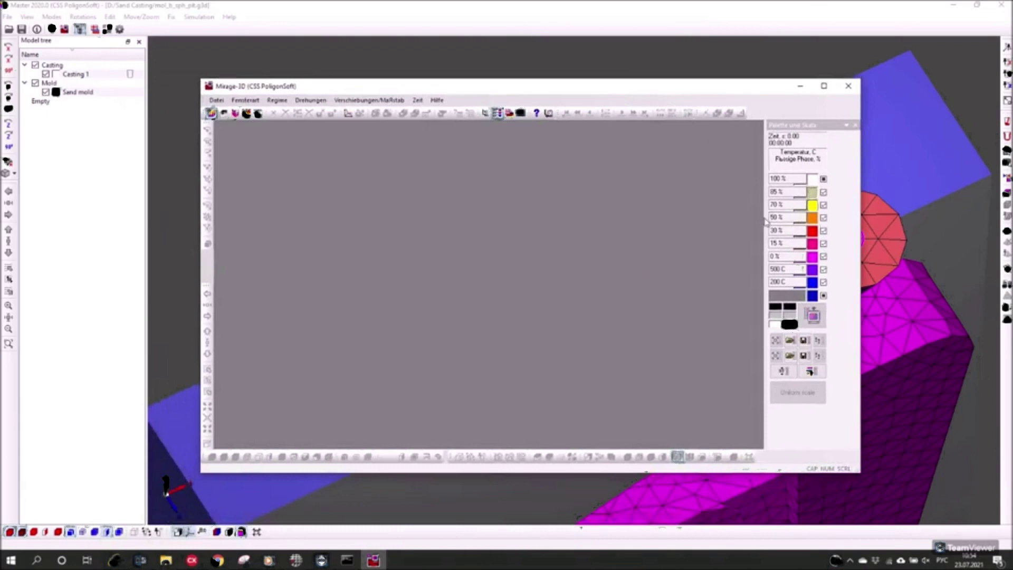
pyautogui.moveTo(766, 219); pyautogui.dragTo(792, 231)
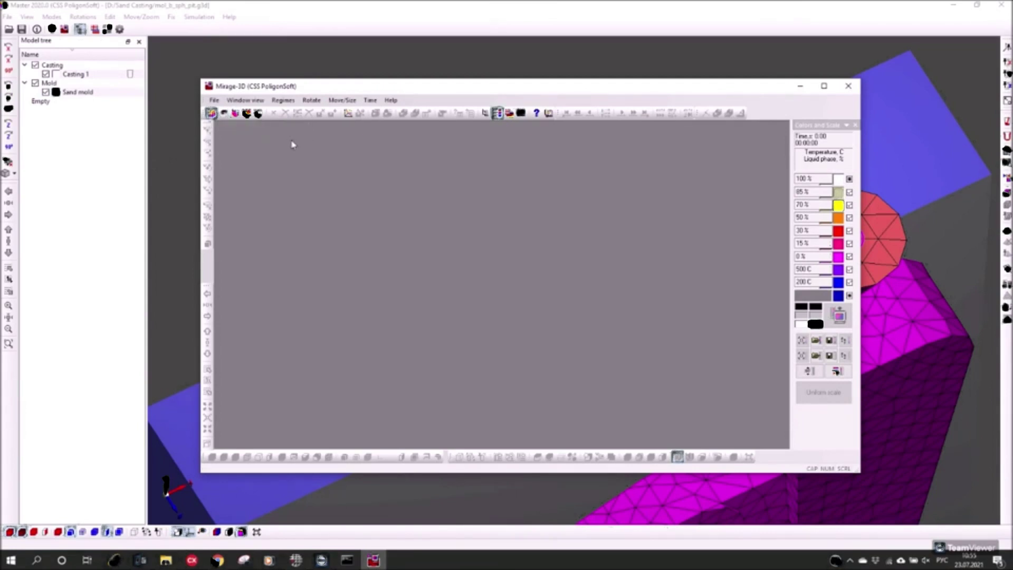
# Examine the hydrodynamics results file mol_b_sph_pit_fill.FLW in the Sand Casting folder, closing the file selection without loading it.
pyautogui.click(235, 113)
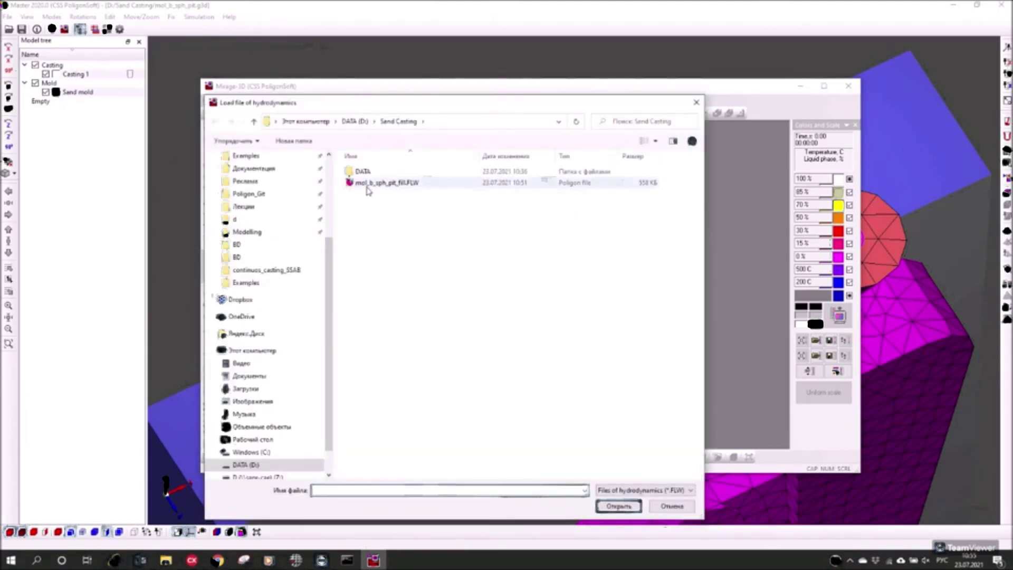
pyautogui.moveTo(248, 105); pyautogui.dragTo(282, 178)
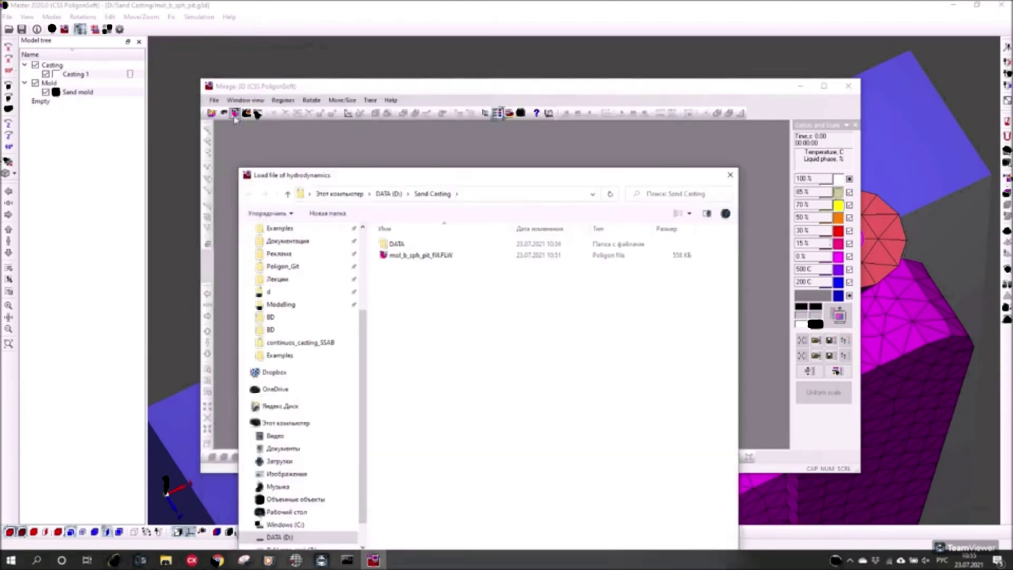
pyautogui.click(423, 255)
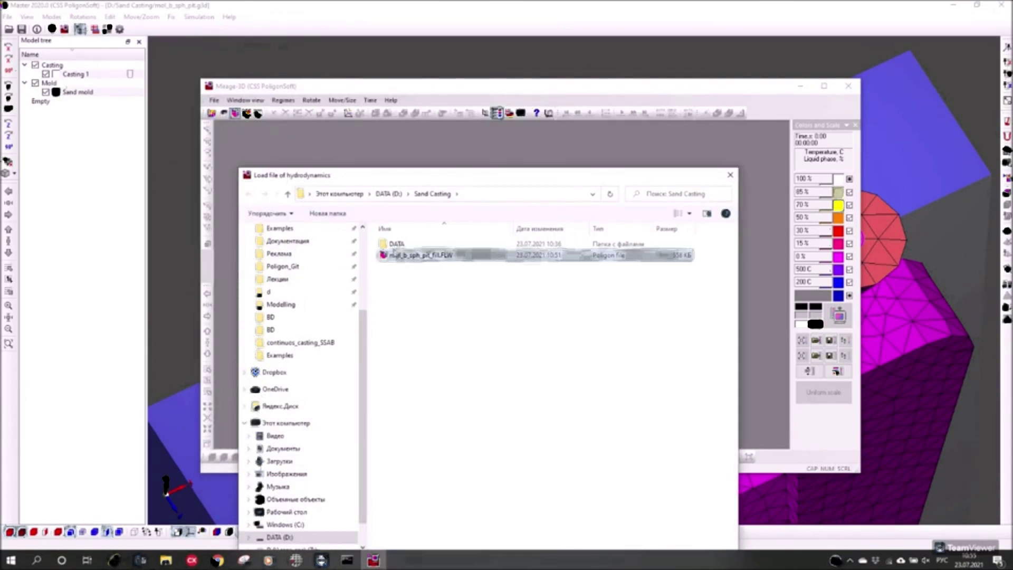
pyautogui.moveTo(359, 179); pyautogui.dragTo(358, 85)
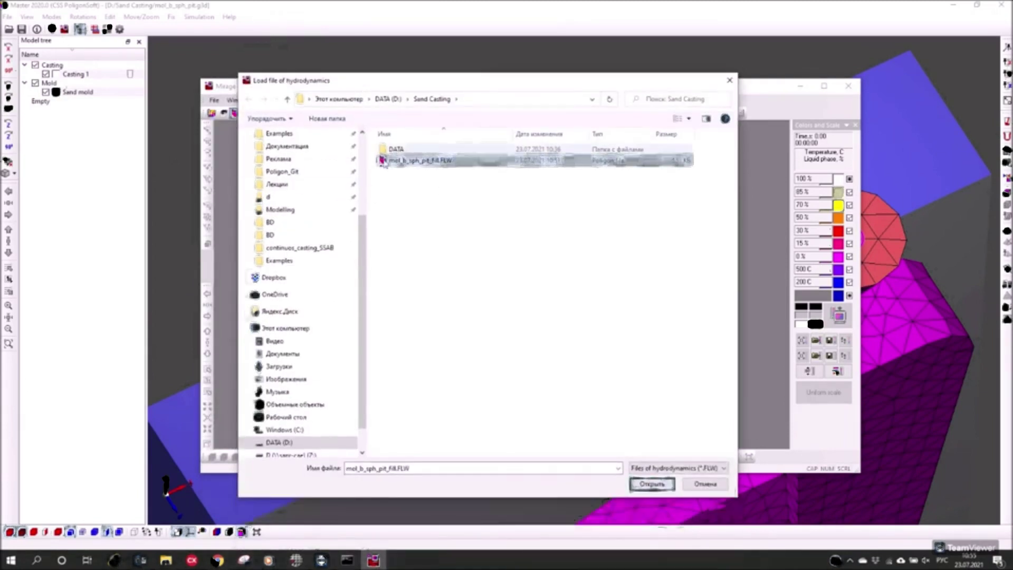
pyautogui.click(731, 80)
# Check the Sand Casting folder for temperature result files, closing the file selection without loading anything.
pyautogui.click(211, 113)
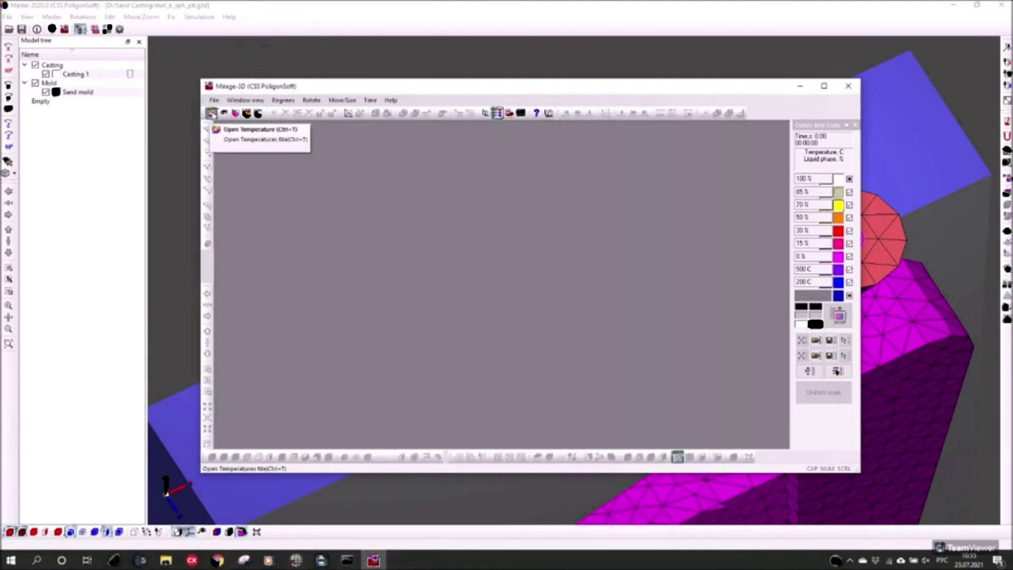
pyautogui.click(243, 129)
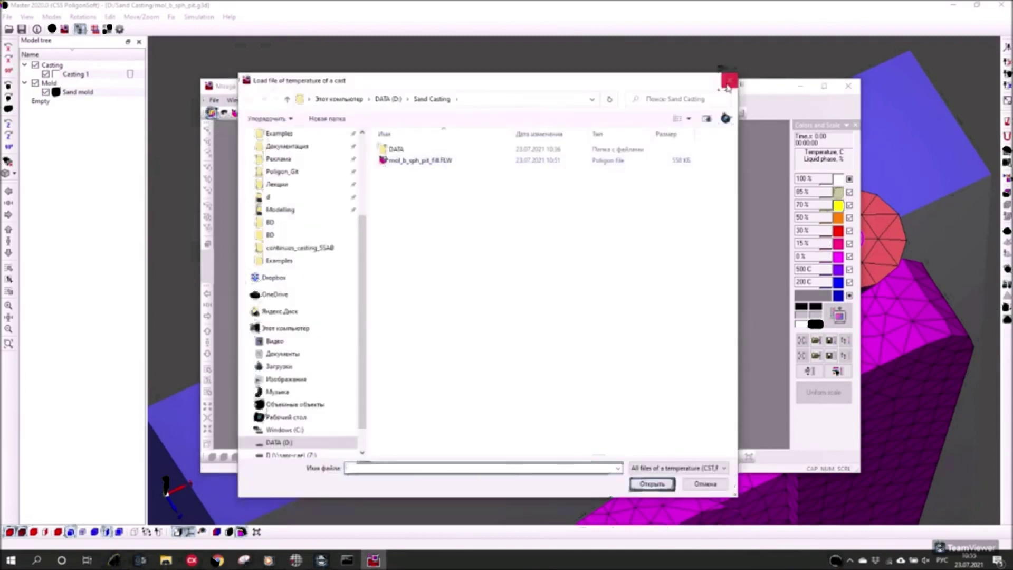
pyautogui.click(728, 81)
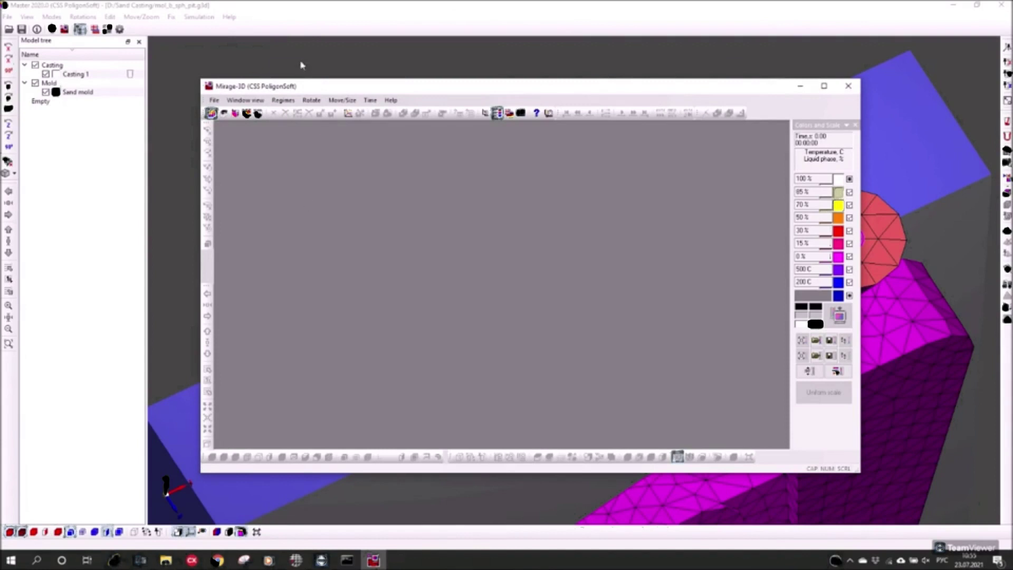
# Load the hydrodynamics results file mol_b_sph_pit_fill.FLW from the Sand Casting folder.
pyautogui.click(235, 113)
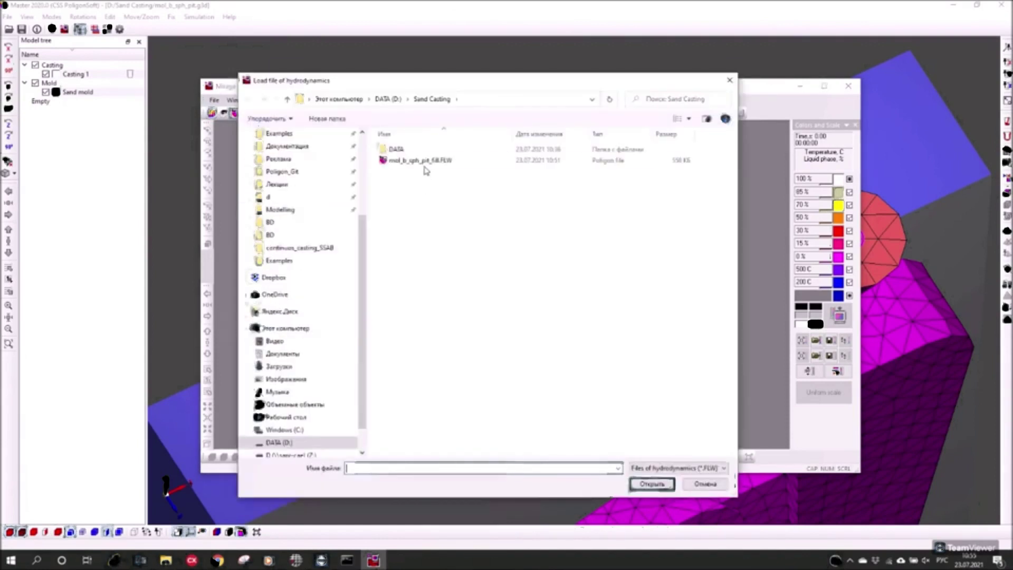
pyautogui.click(633, 484)
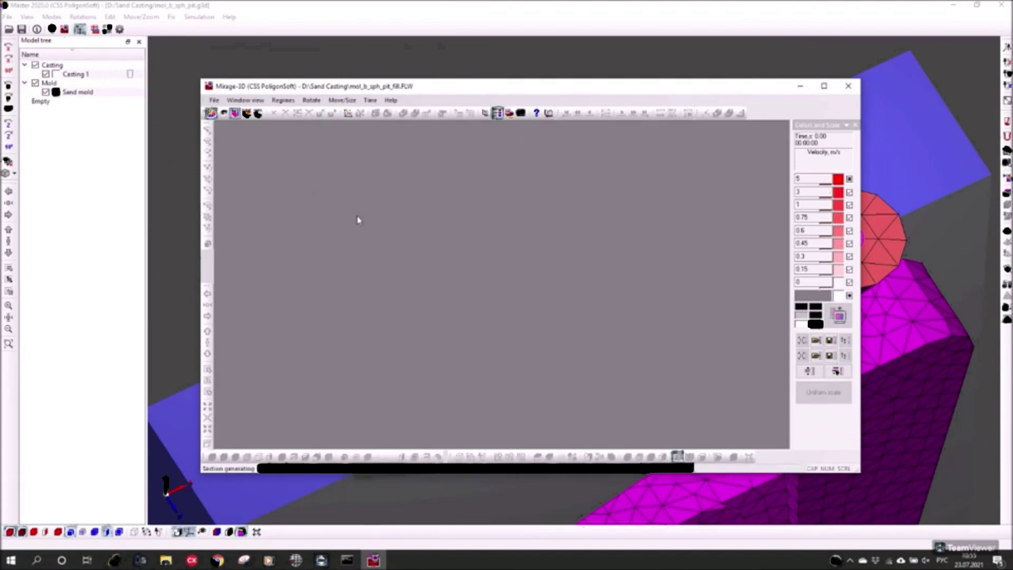
pyautogui.moveTo(454, 243); pyautogui.dragTo(361, 272)
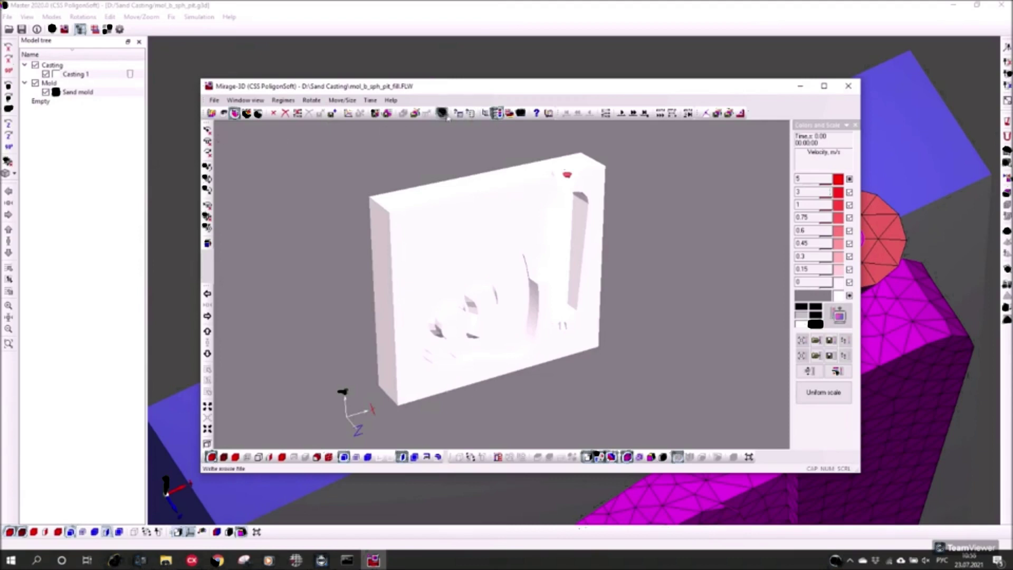
# Show the model tree, make it narrower, and hide the mold so only the casting results are displayed.
pyautogui.click(485, 114)
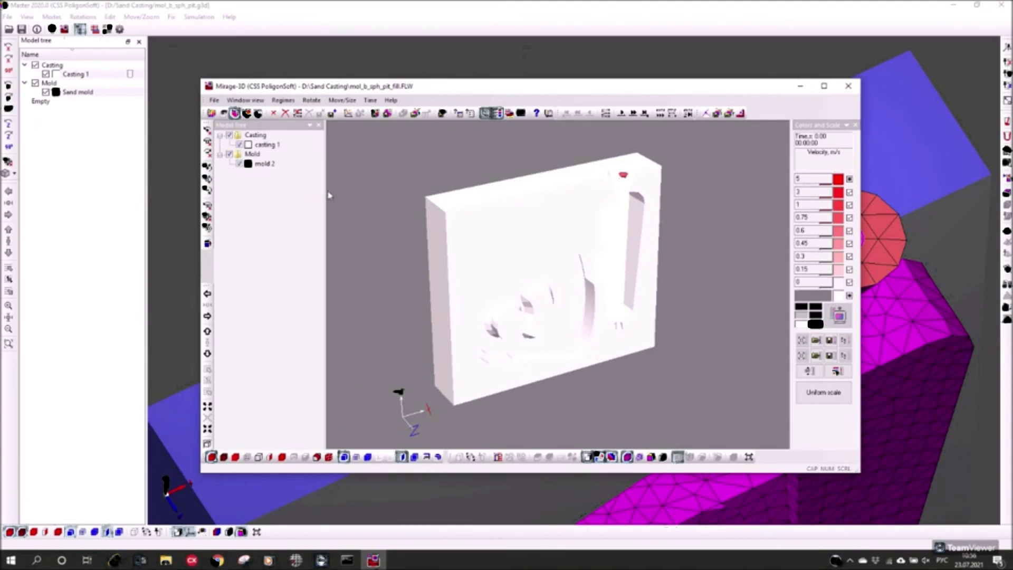
pyautogui.moveTo(324, 191); pyautogui.dragTo(297, 195)
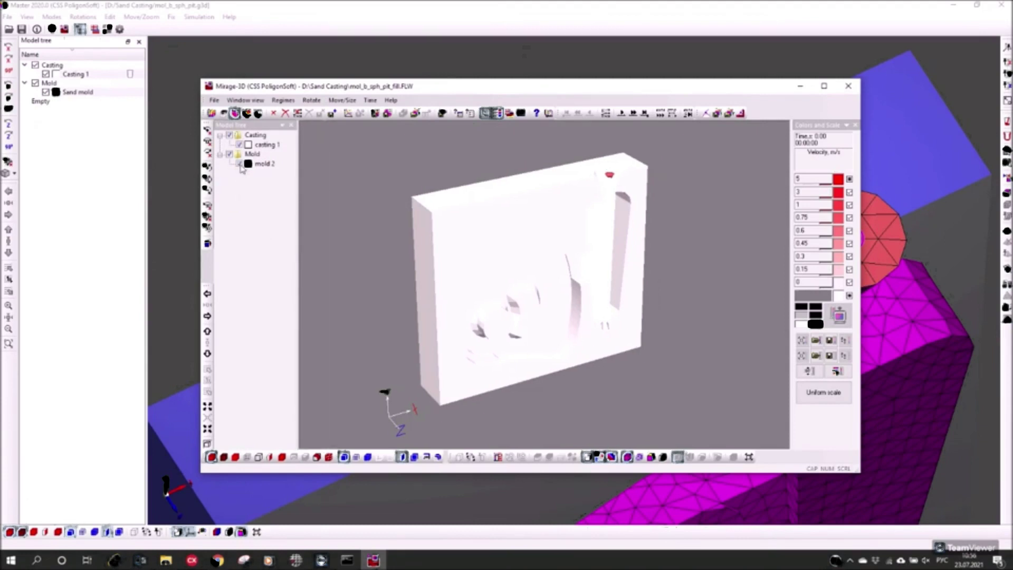
pyautogui.click(230, 154)
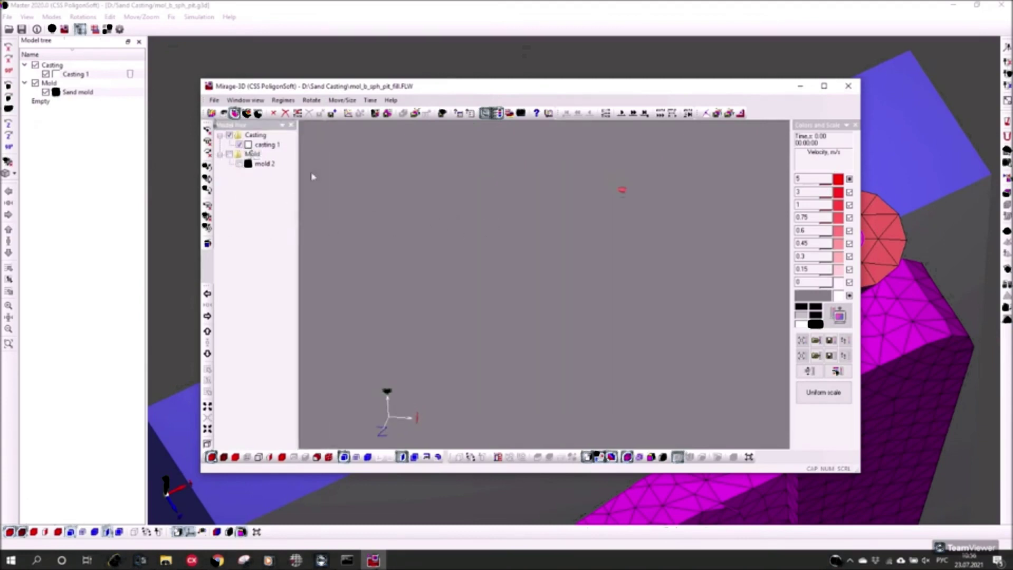
pyautogui.moveTo(466, 327); pyautogui.dragTo(434, 344, button='middle')
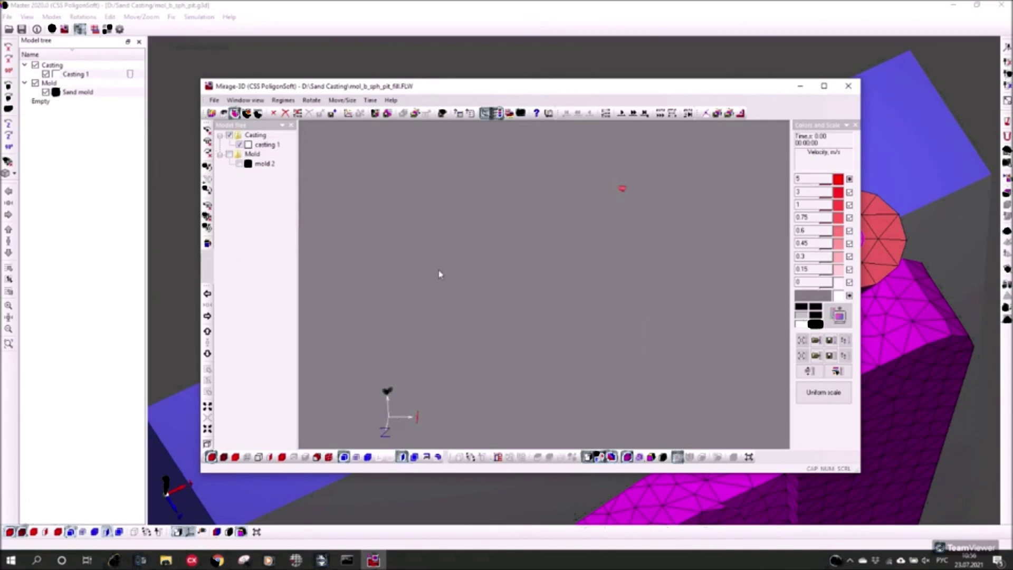
# Set the background color to white, choose the rainbow color scheme from red to purple, and apply both to the velocity view.
pyautogui.click(813, 299)
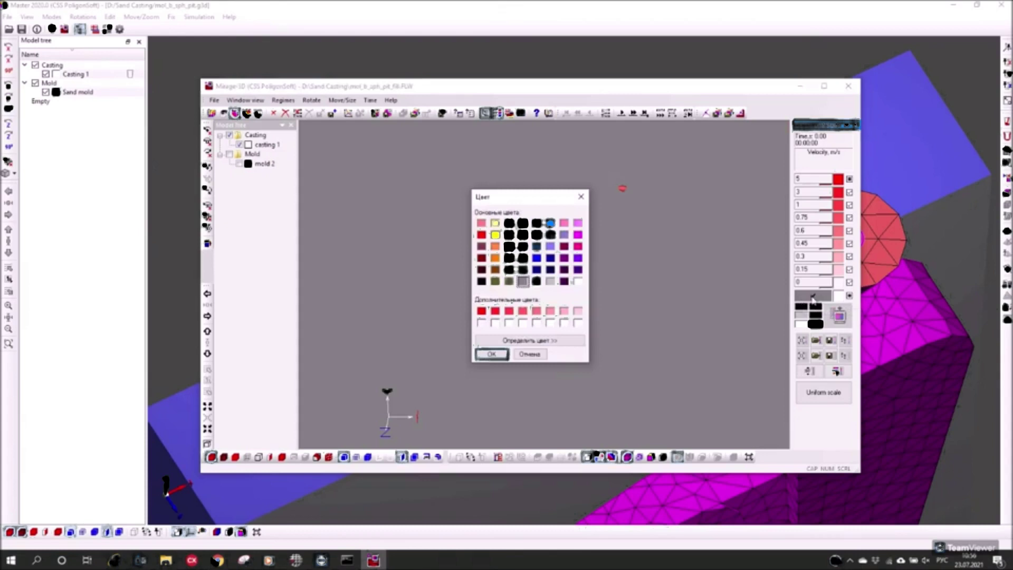
pyautogui.click(577, 281)
pyautogui.click(496, 354)
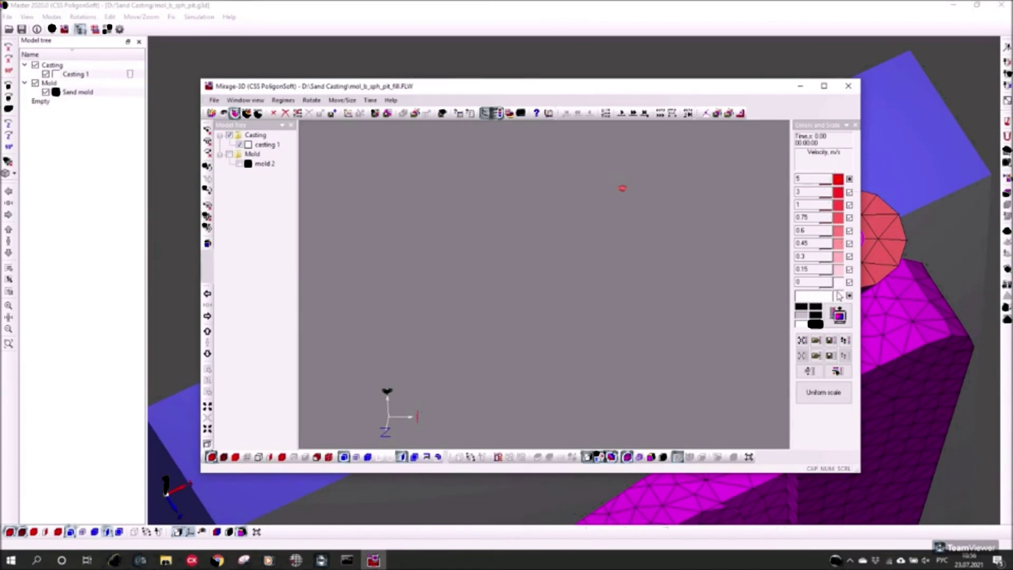
pyautogui.click(836, 372)
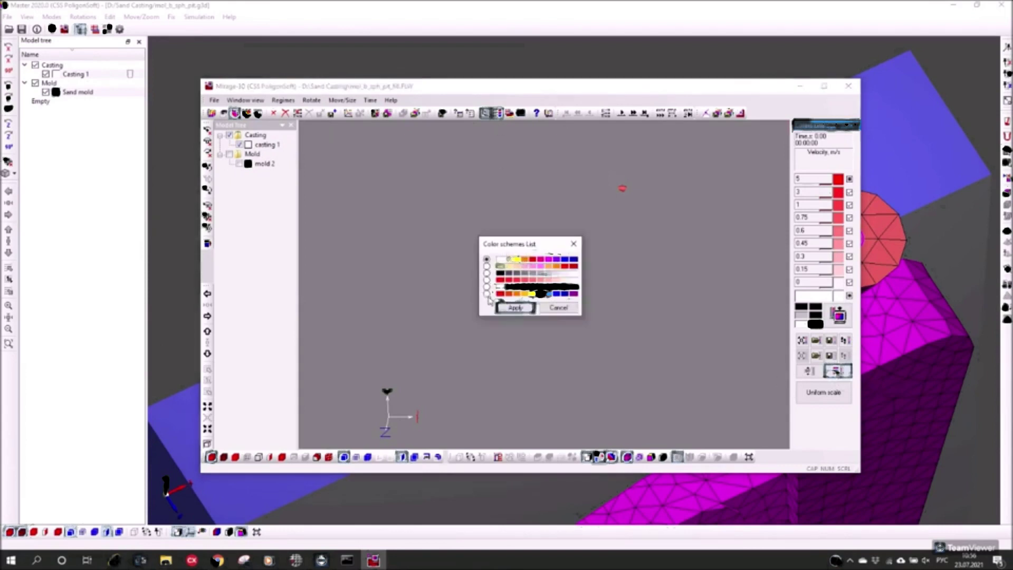
pyautogui.click(487, 294)
pyautogui.click(515, 308)
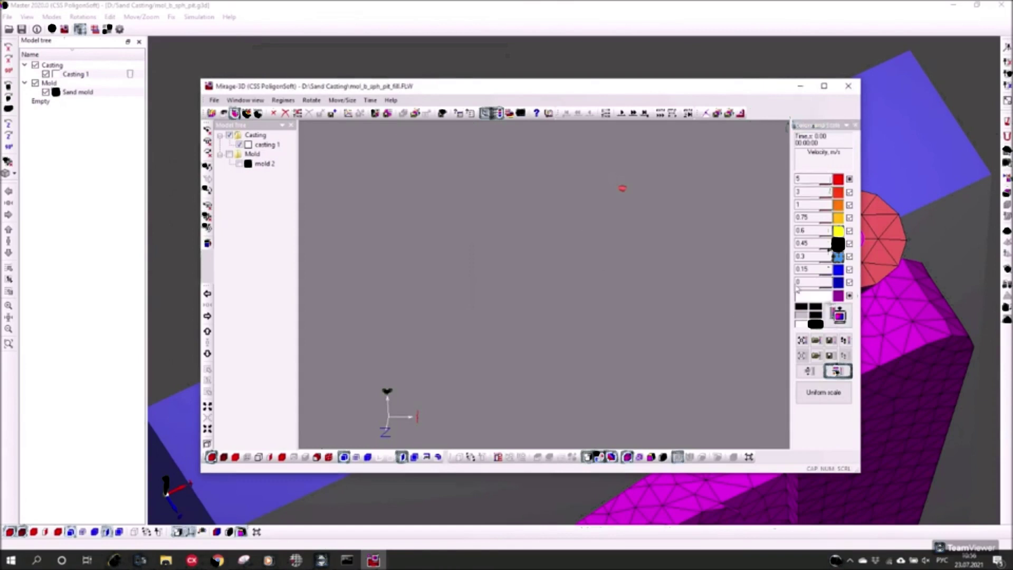
pyautogui.click(843, 322)
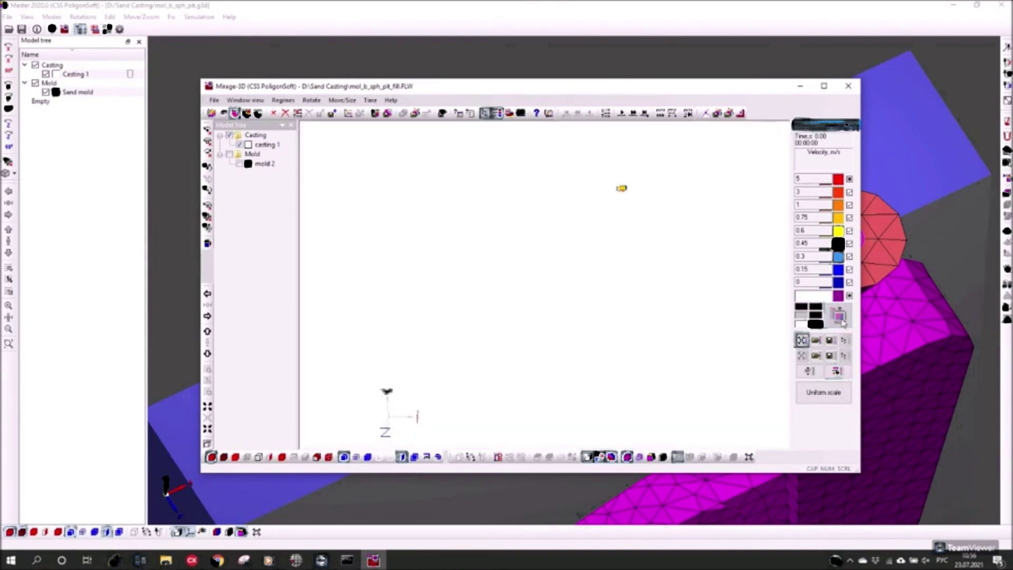
# Try the casting's edge outline display, switch it off again, and show the casting as a translucent body instead.
pyautogui.moveTo(560, 284); pyautogui.dragTo(535, 352)
pyautogui.moveTo(529, 318); pyautogui.dragTo(543, 330)
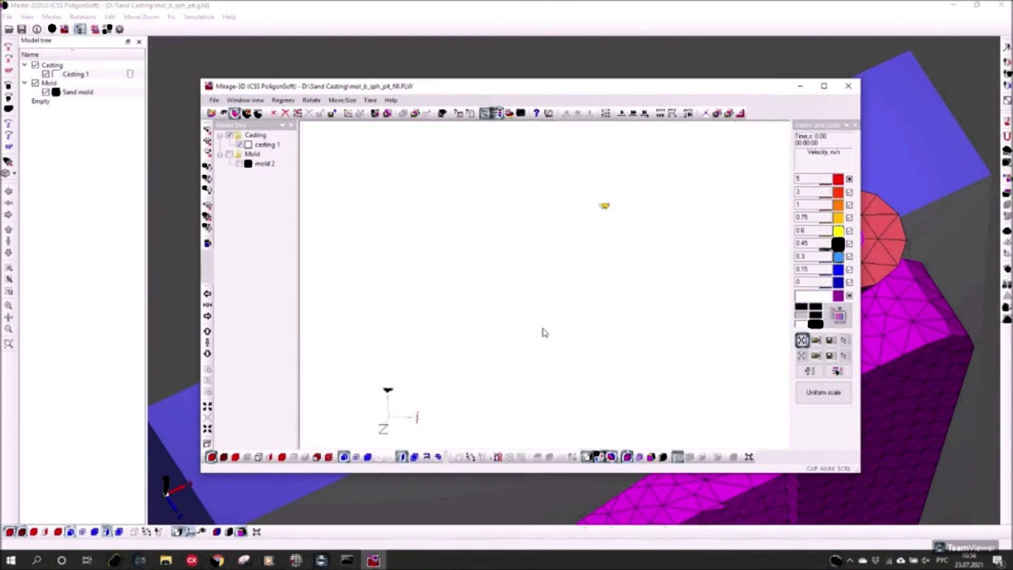
pyautogui.moveTo(607, 211); pyautogui.dragTo(638, 248)
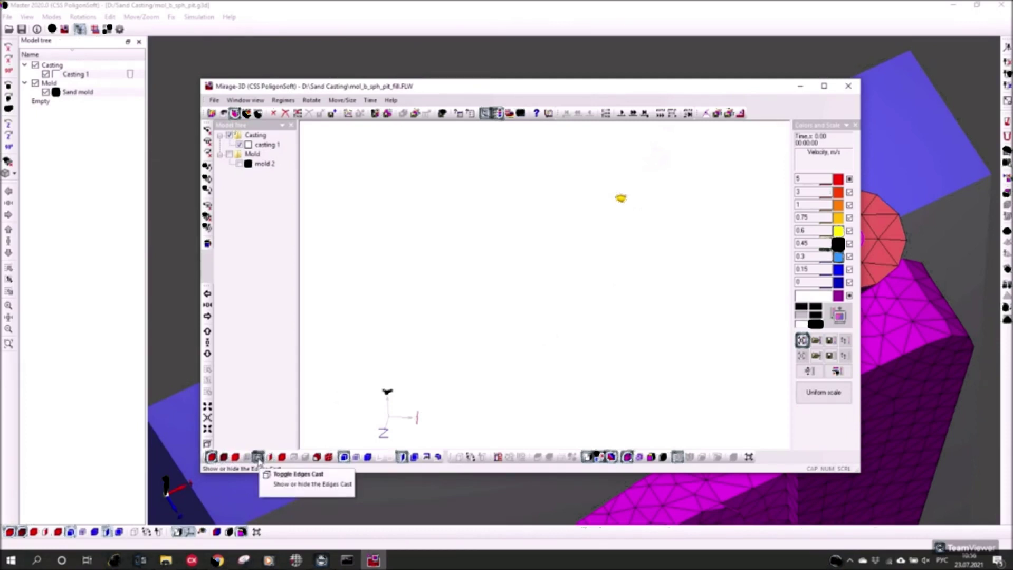
pyautogui.click(258, 457)
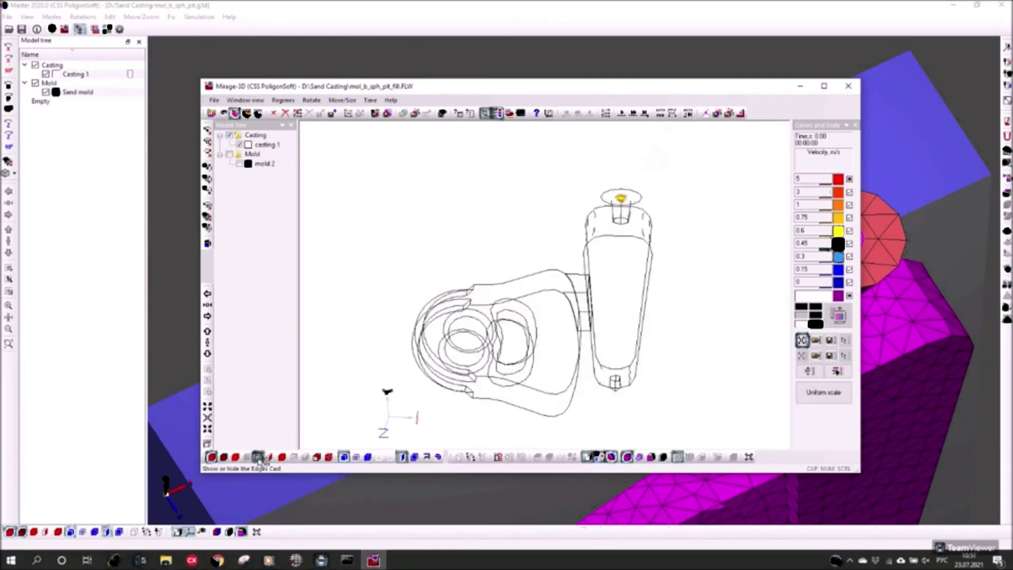
pyautogui.click(258, 457)
pyautogui.click(246, 457)
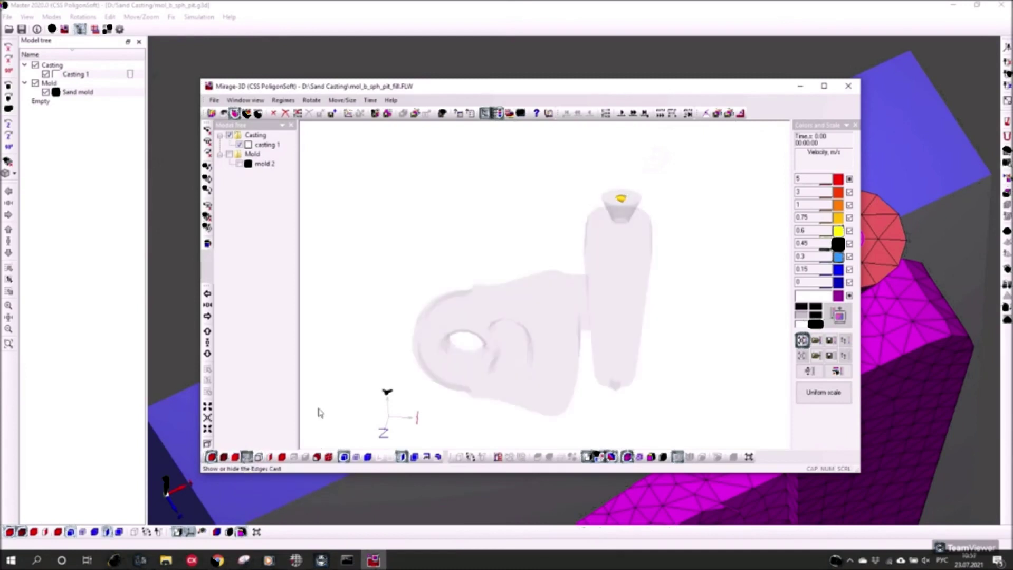
pyautogui.moveTo(316, 412); pyautogui.dragTo(559, 303)
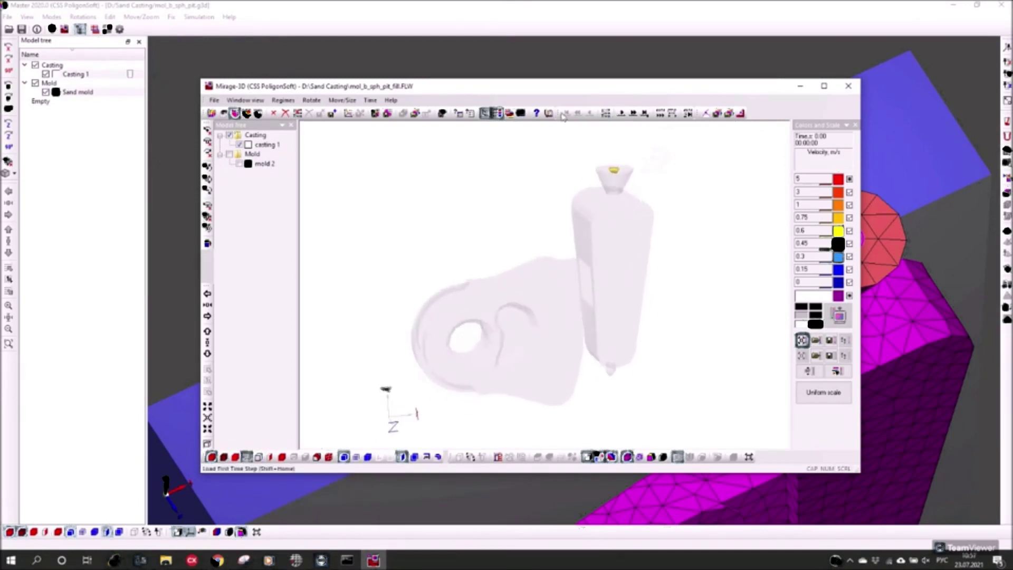
# Advance the filling results to the last available time step and view the melt stream inside the casting.
pyautogui.click(622, 115)
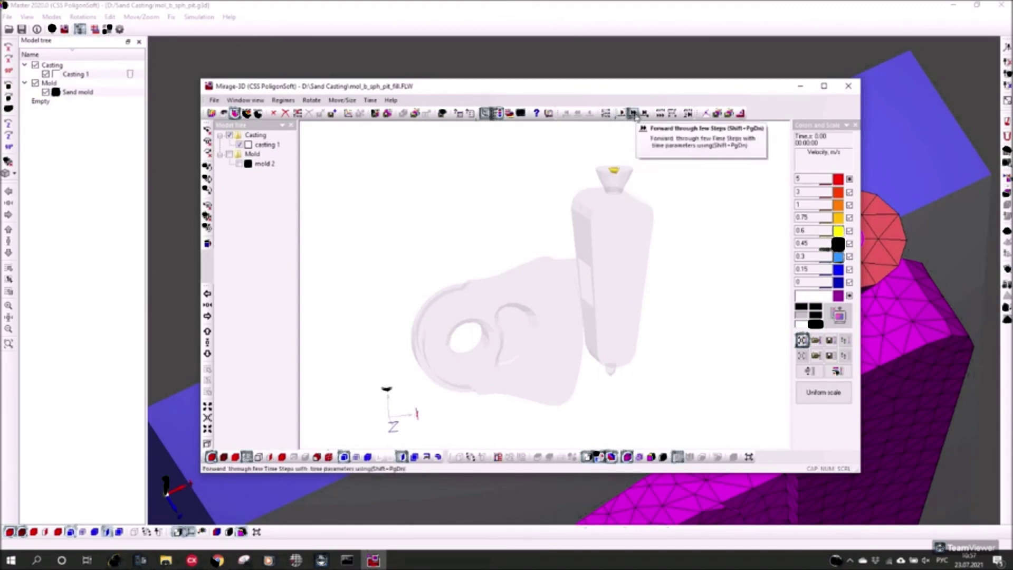
pyautogui.click(636, 117)
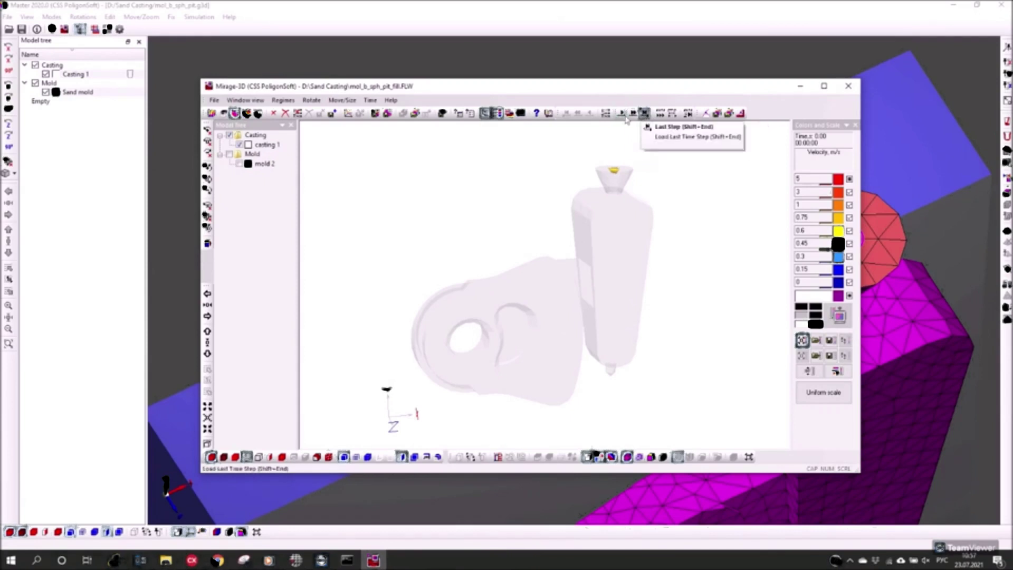
pyautogui.click(623, 116)
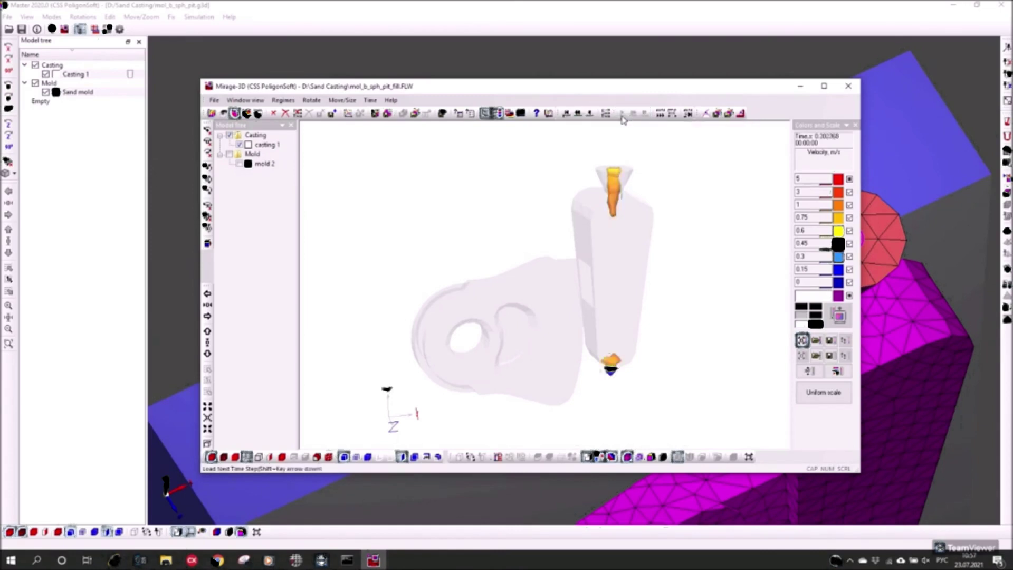
pyautogui.moveTo(634, 301)
pyautogui.mouseDown(button='middle')
pyautogui.moveTo(599, 298)
pyautogui.moveTo(629, 295)
pyautogui.mouseUp(button='middle')
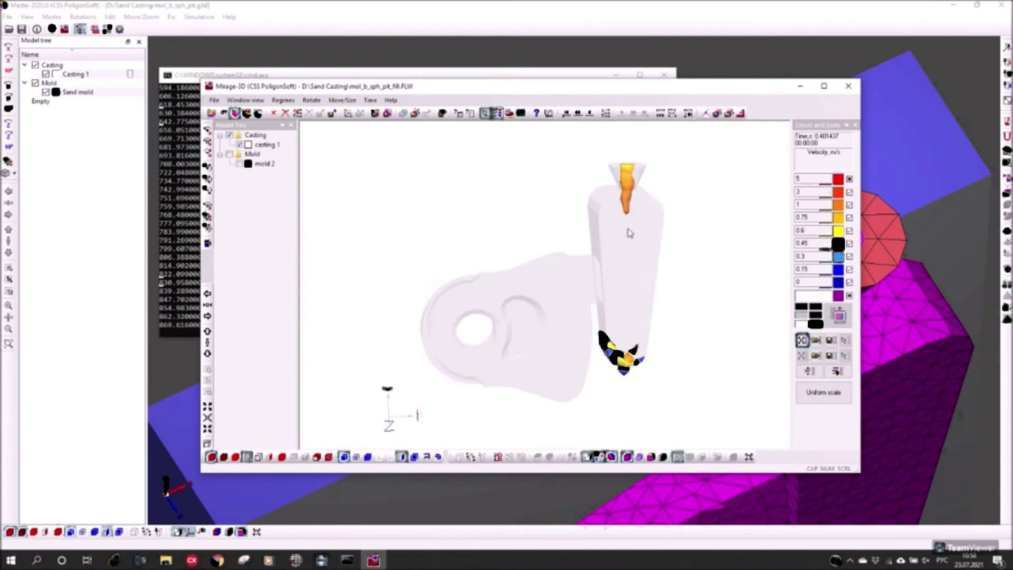
pyautogui.moveTo(632, 341); pyautogui.dragTo(641, 342)
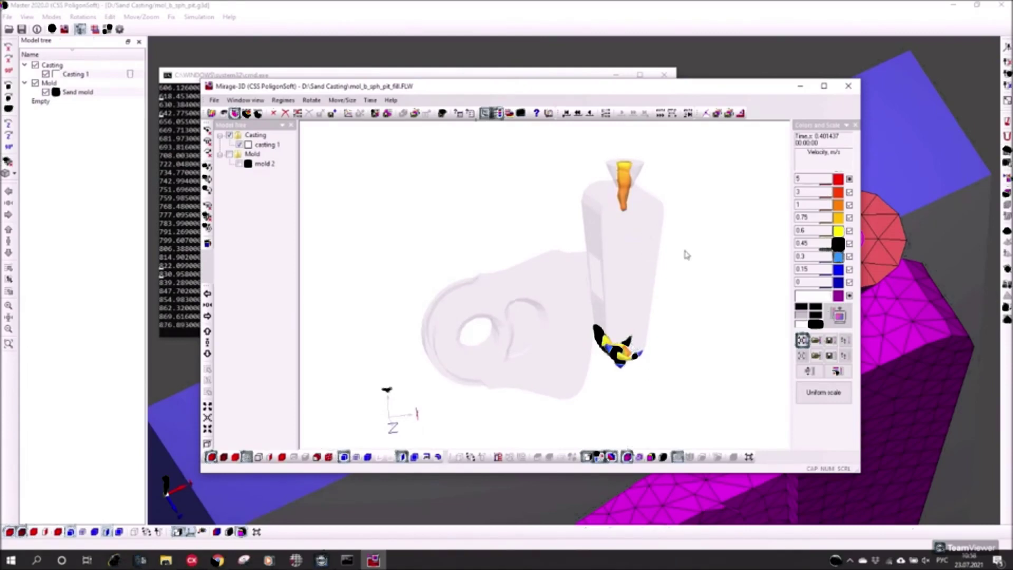
# Switch to Master, examine the meshed casting and feeder from several angles, and minimize its window.
pyautogui.moveTo(953, 281); pyautogui.dragTo(732, 506)
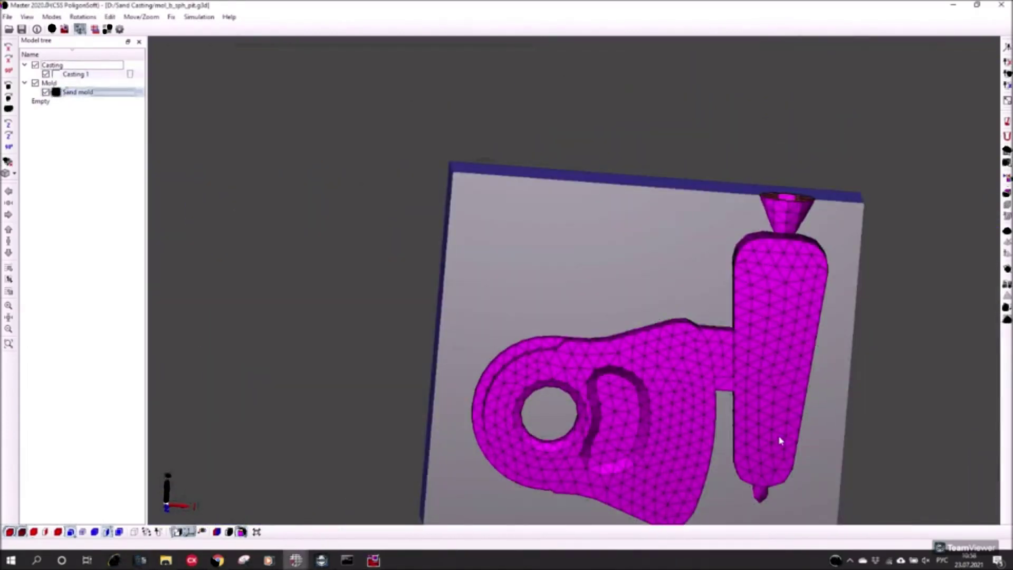
pyautogui.moveTo(781, 407); pyautogui.dragTo(583, 301)
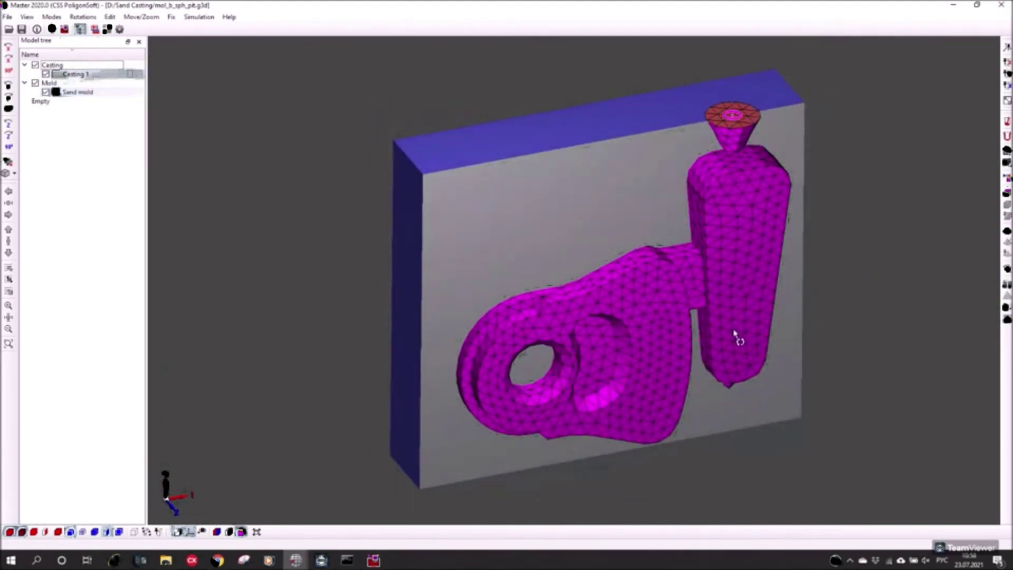
pyautogui.moveTo(737, 335); pyautogui.dragTo(735, 323)
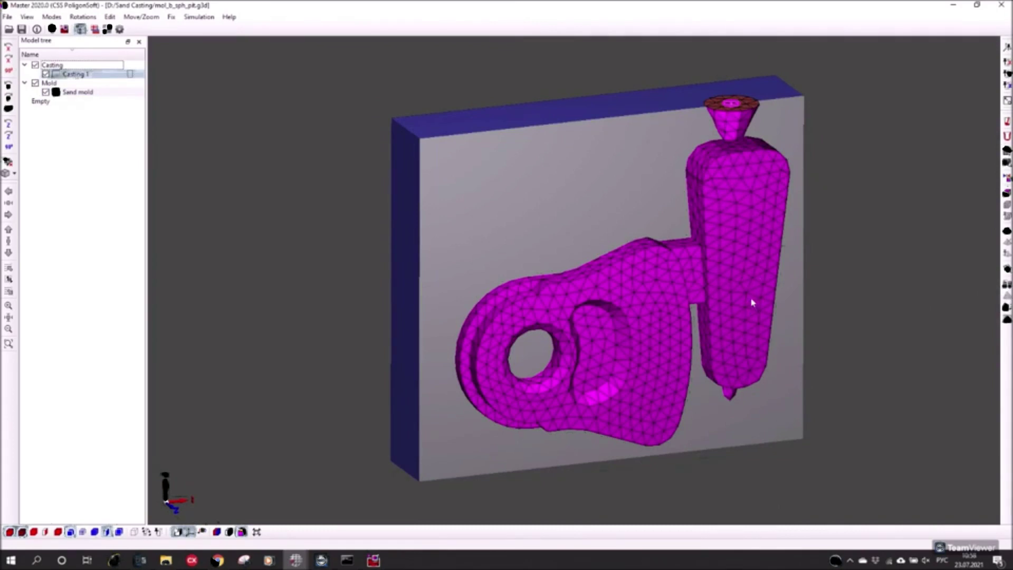
pyautogui.click(954, 7)
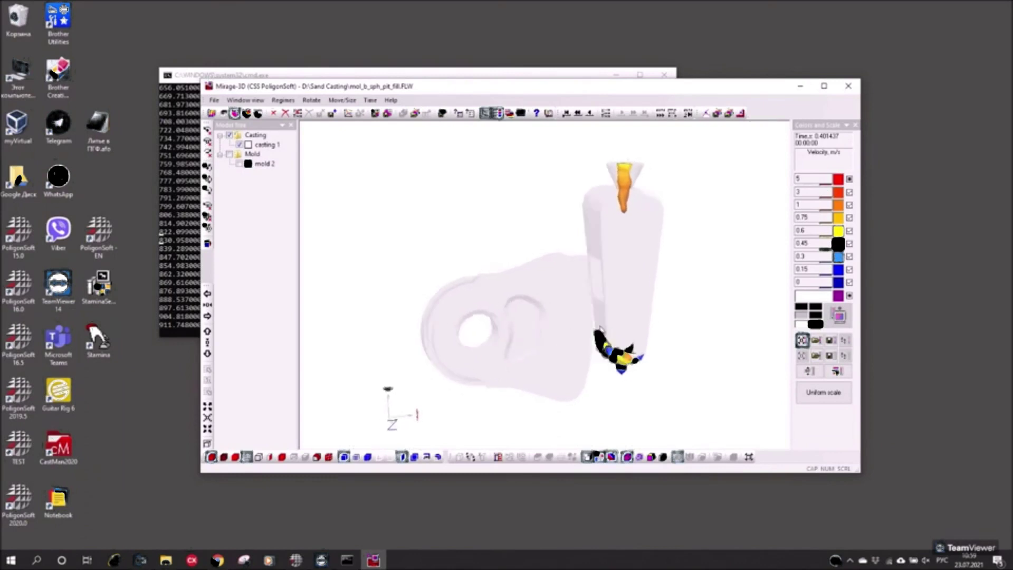
# Move the Mirage-3D window clear of the solver console's edge and increase its height.
pyautogui.moveTo(563, 333); pyautogui.dragTo(564, 341, button='middle')
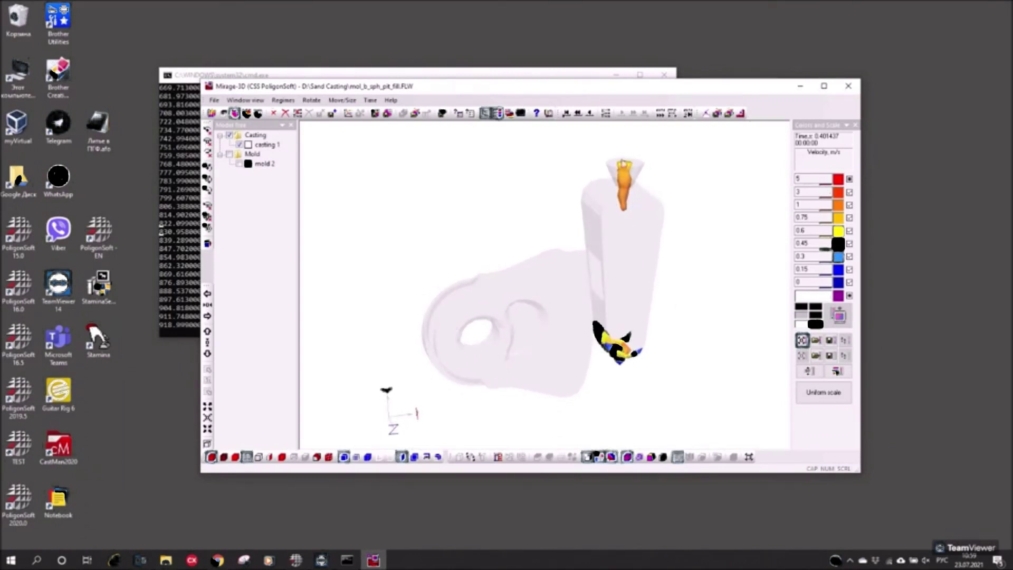
pyautogui.moveTo(568, 87); pyautogui.dragTo(612, 102)
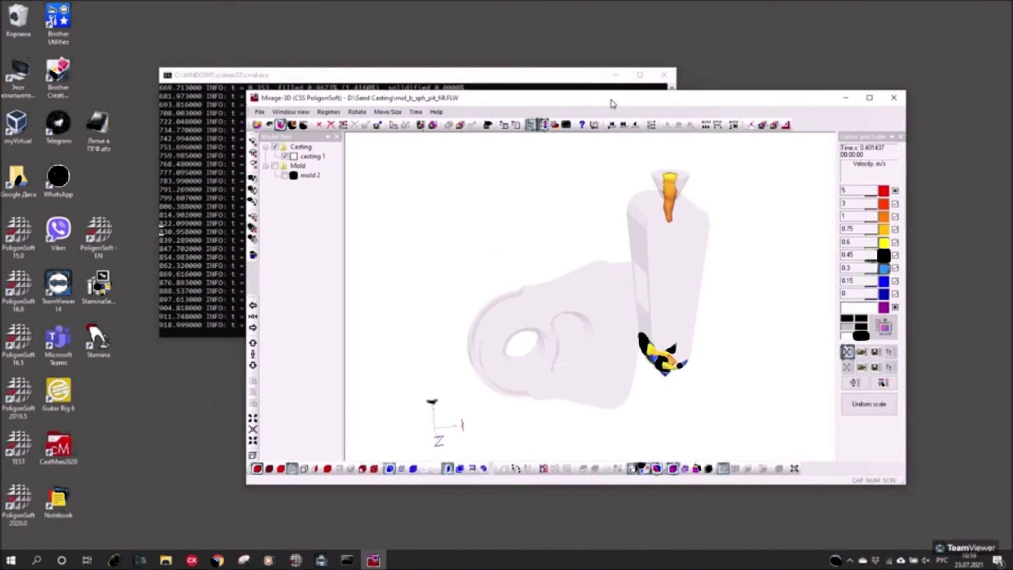
pyautogui.moveTo(507, 484); pyautogui.dragTo(508, 533)
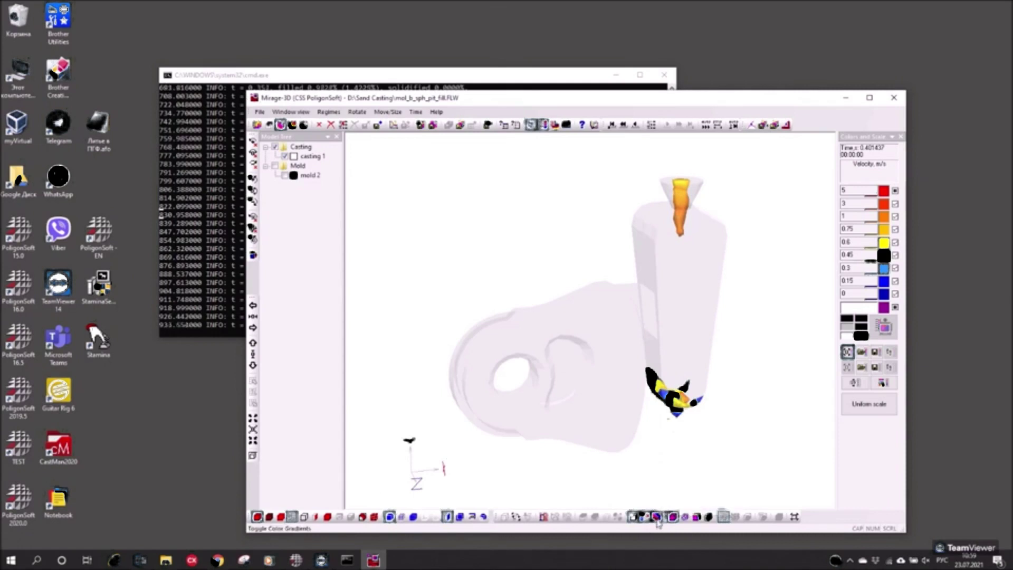
# Turn off color gradients and examine the velocity colors of the melt stream in the casting.
pyautogui.click(658, 519)
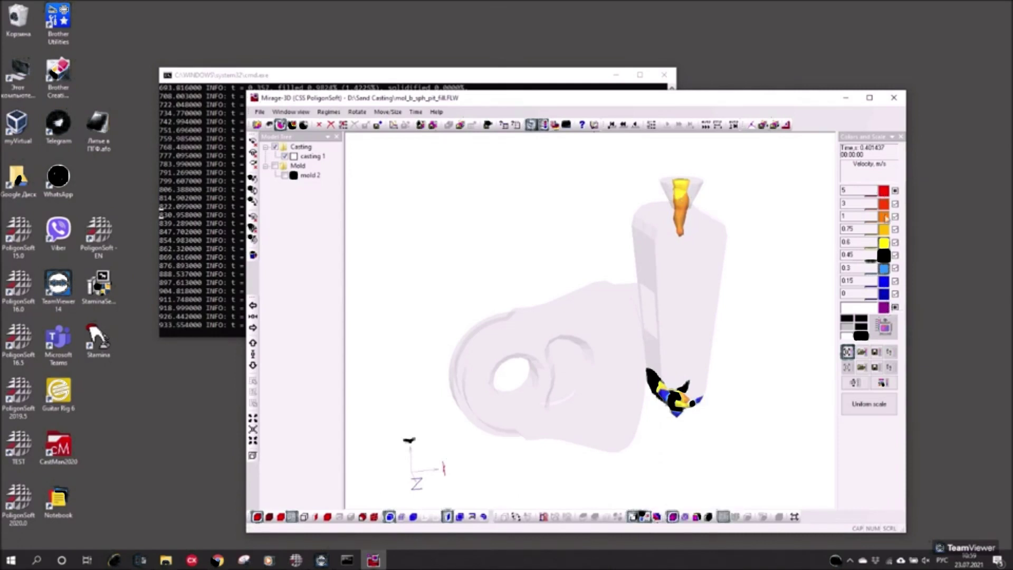
pyautogui.moveTo(668, 301); pyautogui.dragTo(662, 294)
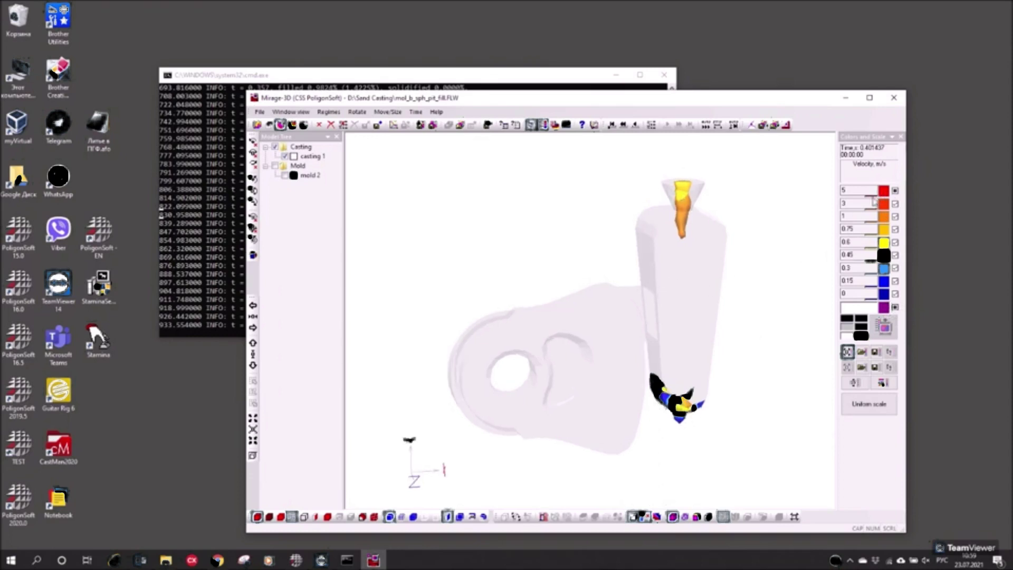
pyautogui.moveTo(696, 361); pyautogui.dragTo(665, 360)
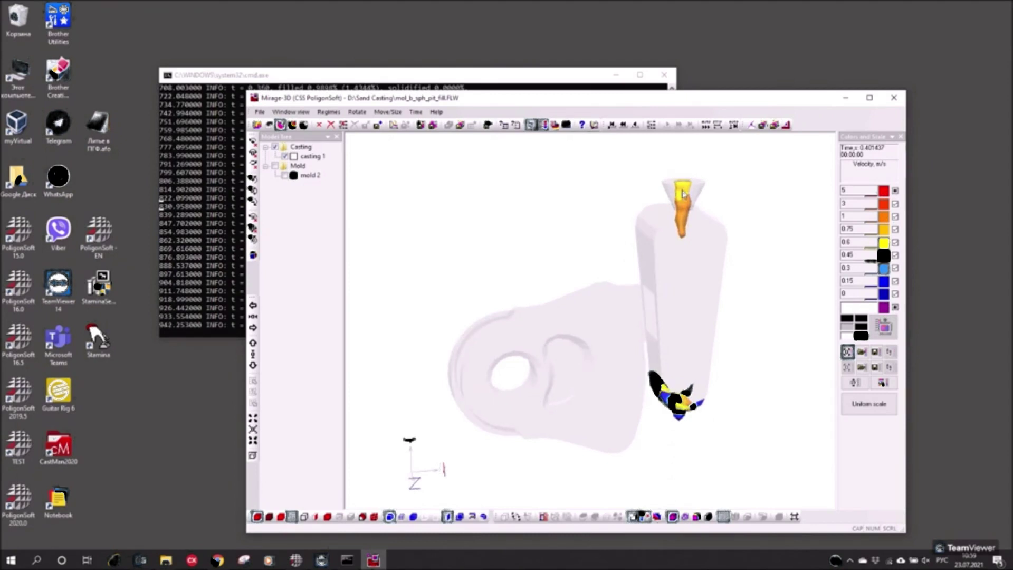
# Probe the melt velocity at several points along the pouring stream and in the pool at the feeder's base, and clear the markers.
pyautogui.click(682, 191)
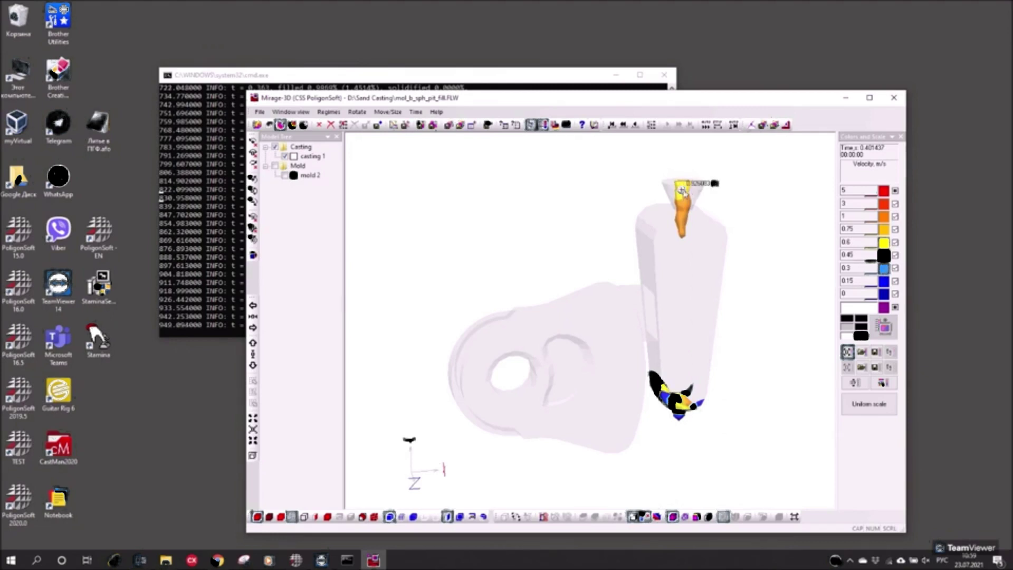
pyautogui.click(676, 256)
pyautogui.click(687, 405)
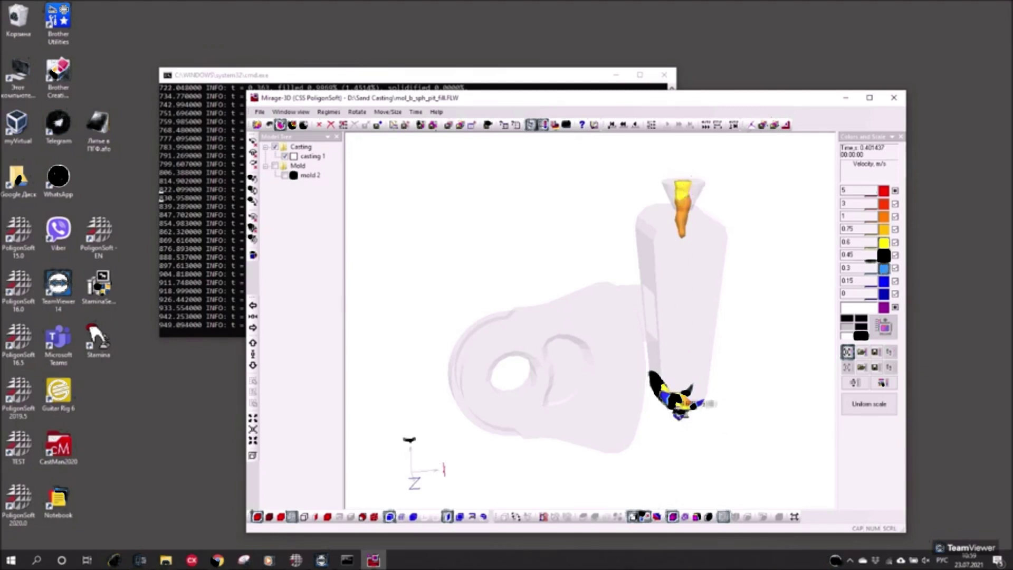
pyautogui.click(688, 193)
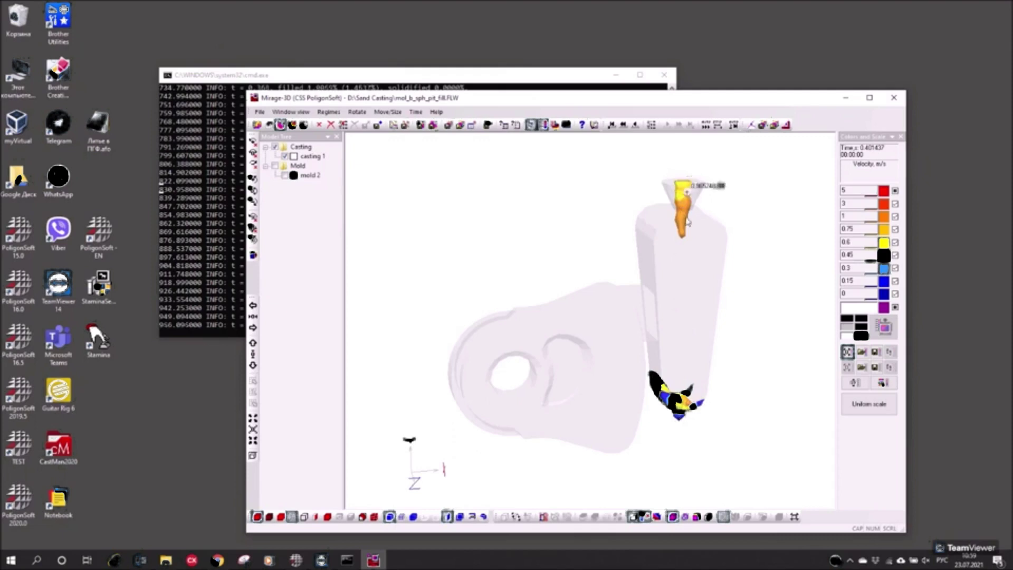
pyautogui.click(684, 218)
pyautogui.click(680, 209)
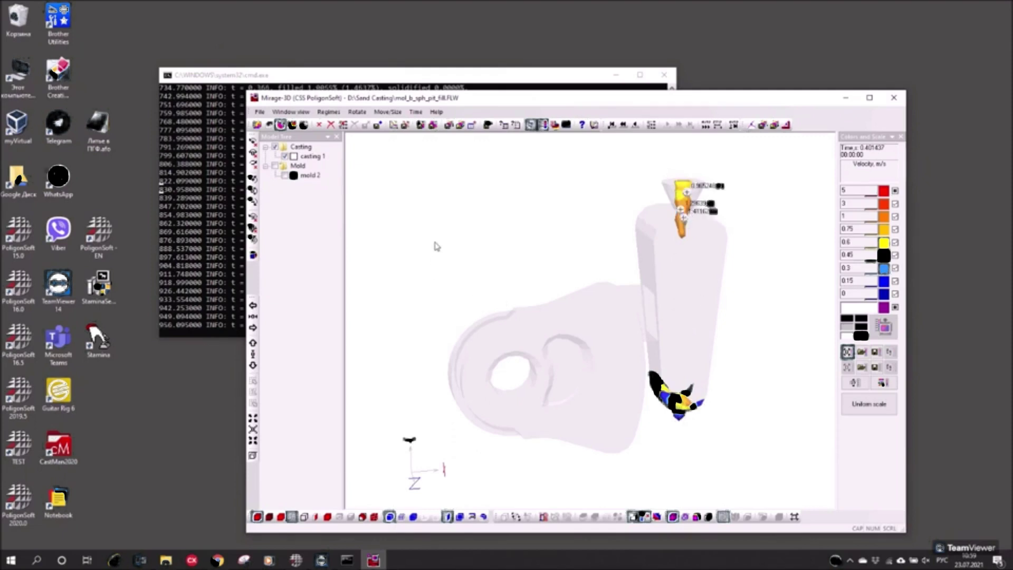
pyautogui.click(686, 192)
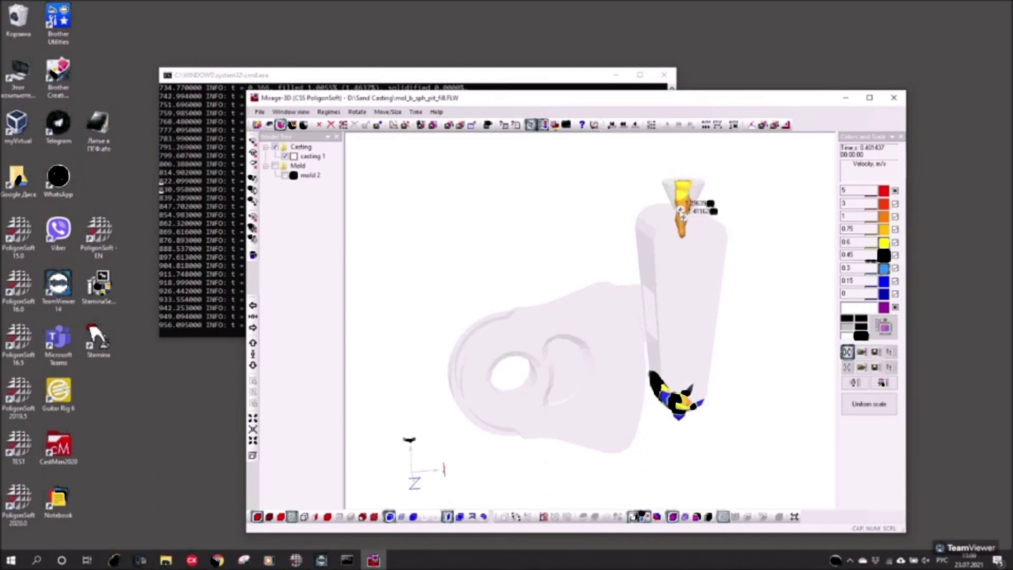
pyautogui.click(682, 211)
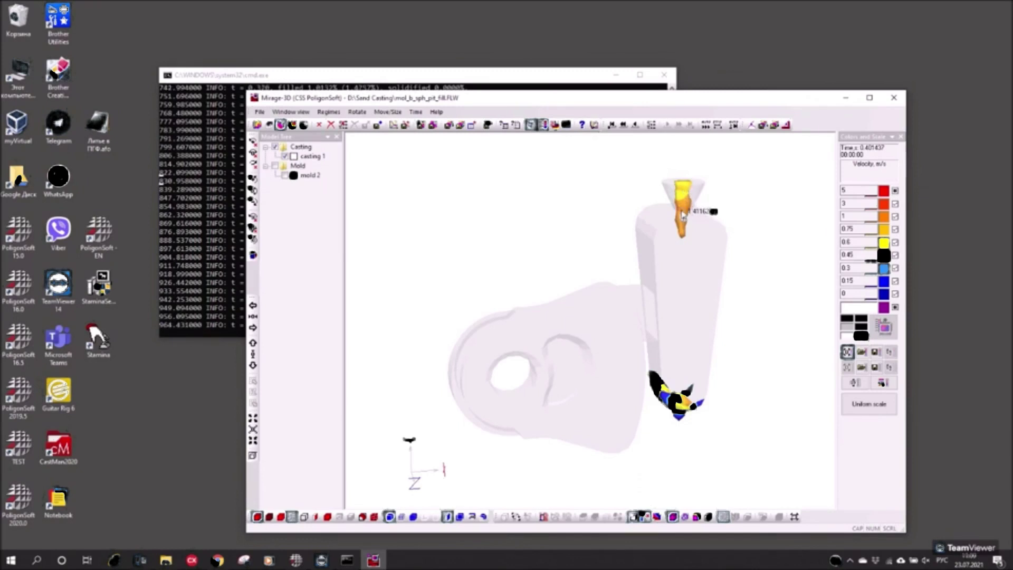
pyautogui.click(683, 219)
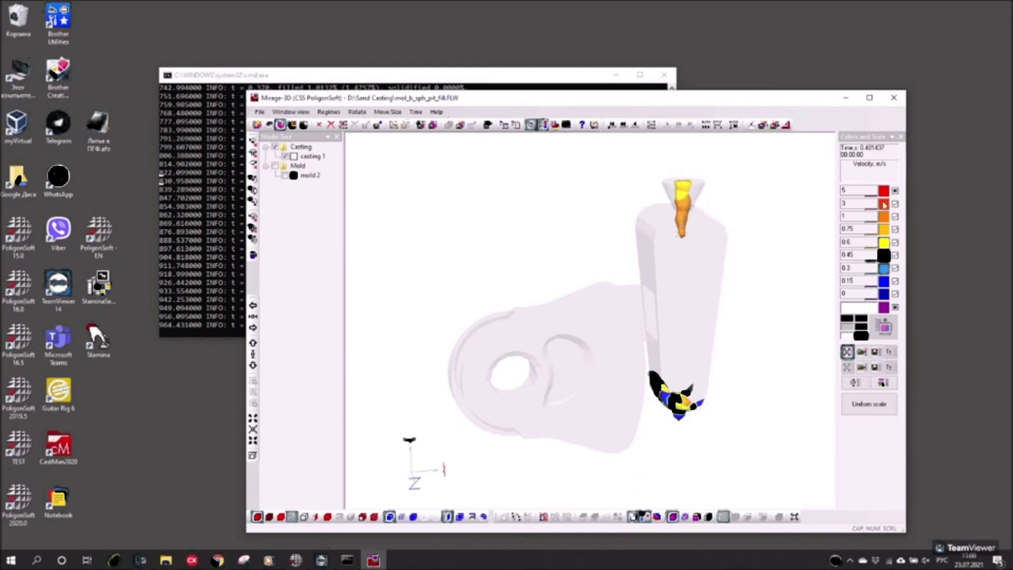
# Probe the melt velocity at the top of the pouring stream inside the cup.
pyautogui.click(852, 191)
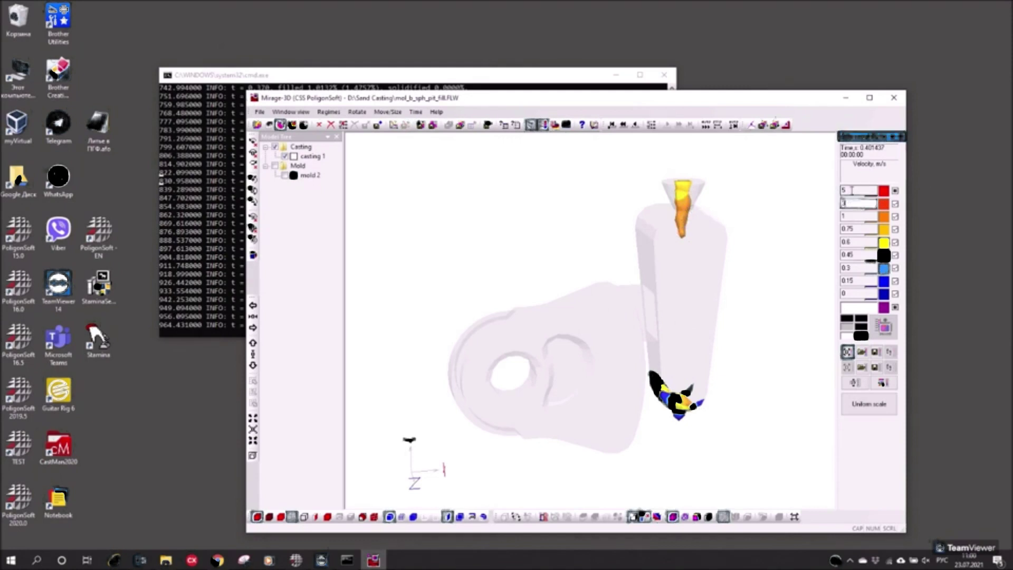
pyautogui.moveTo(695, 238); pyautogui.dragTo(683, 297)
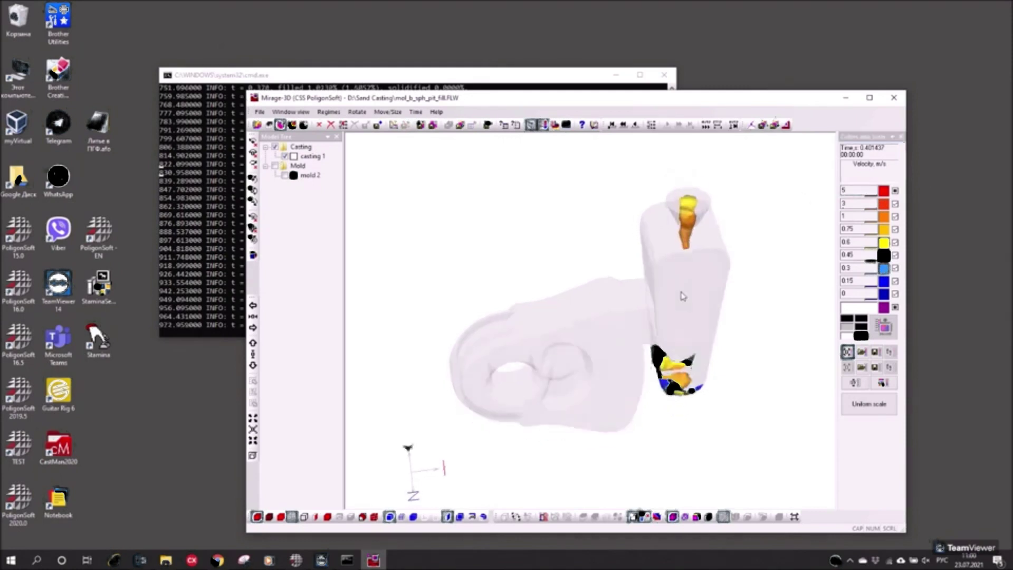
pyautogui.click(693, 194)
pyautogui.moveTo(695, 194); pyautogui.dragTo(695, 188)
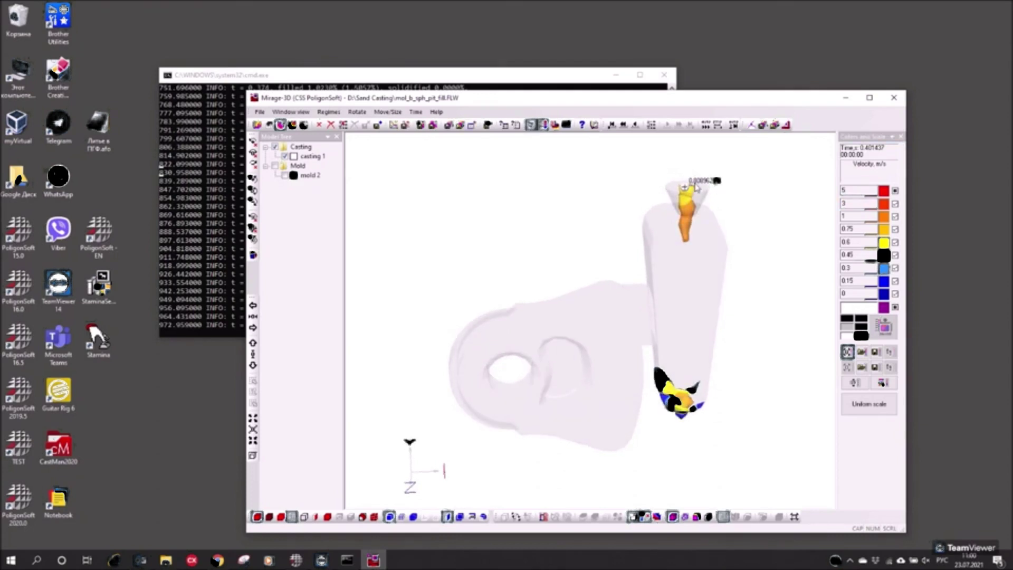
# Set the velocity scale's maximum to 1 m/s and interpolate the levels above 0.45 as 0.89, 0.78, 0.67 and 0.56, keeping all levels enabled.
pyautogui.click(855, 191)
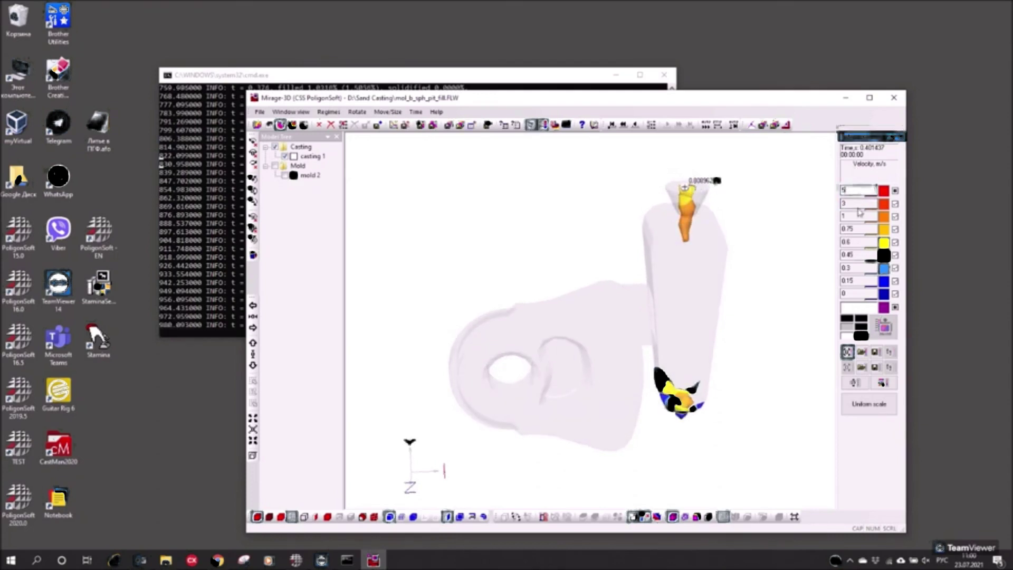
pyautogui.moveTo(855, 191); pyautogui.dragTo(763, 204)
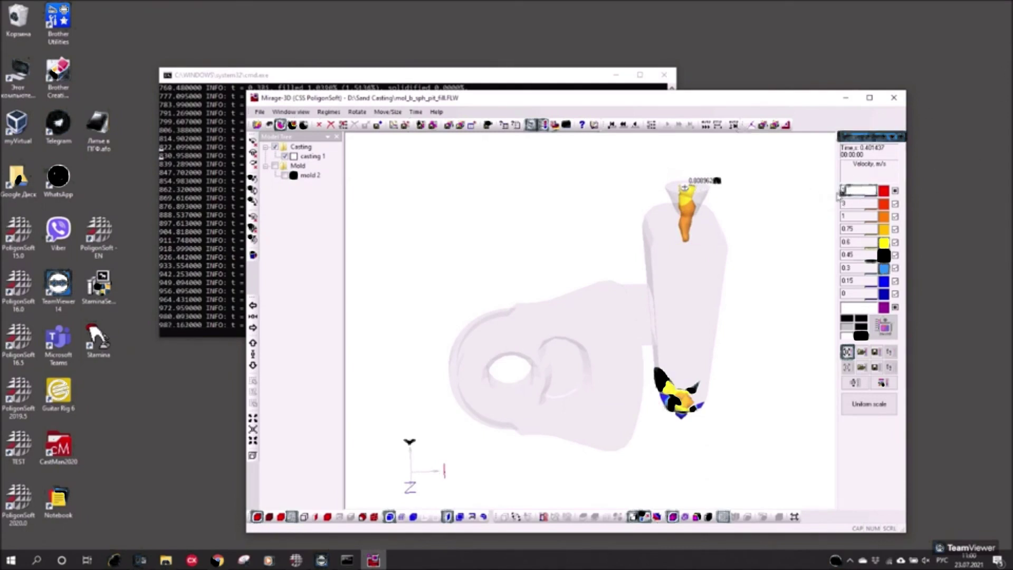
pyautogui.click(864, 192)
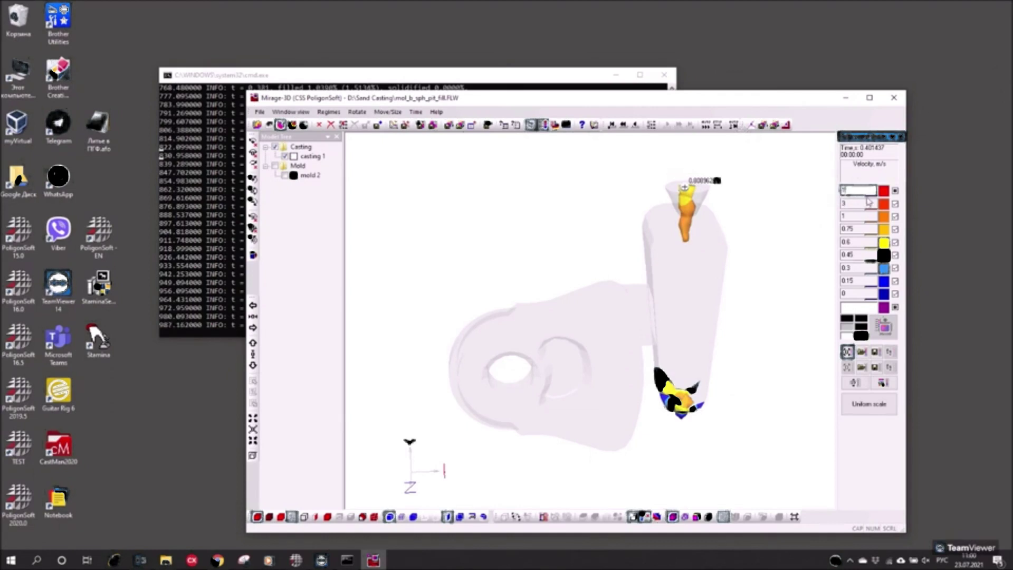
pyautogui.write('1')
pyautogui.click(851, 204)
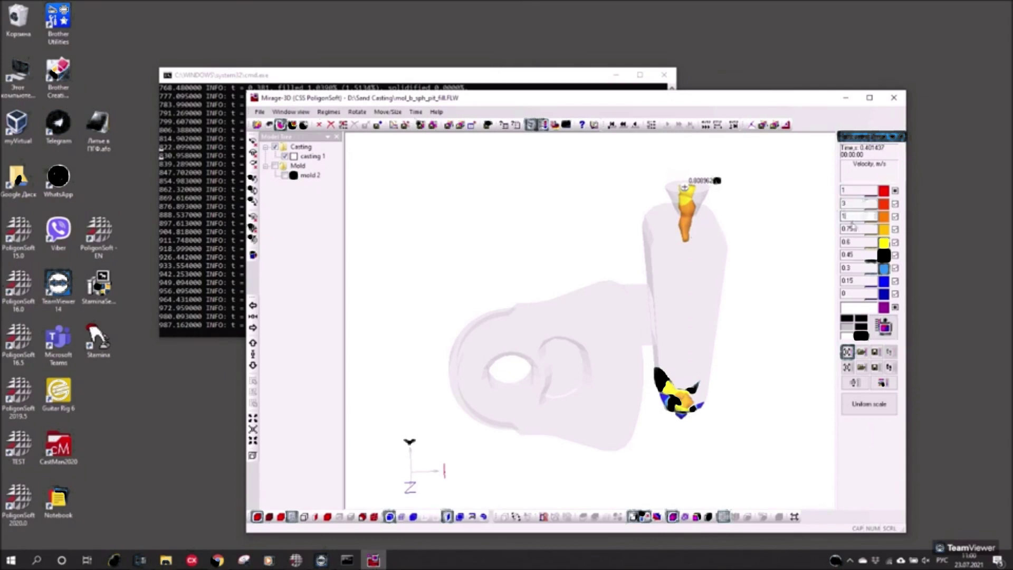
pyautogui.click(895, 216)
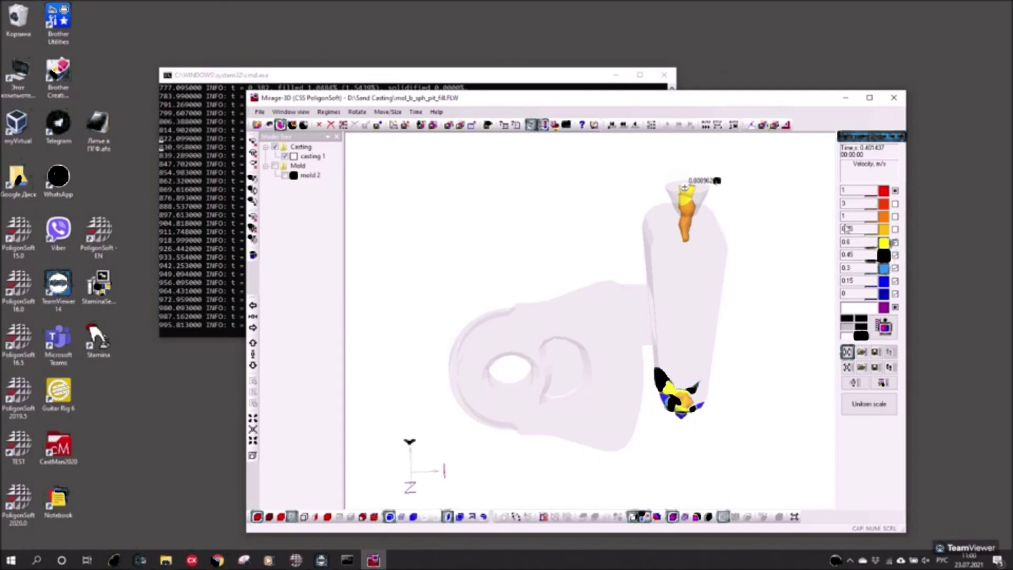
pyautogui.click(856, 191)
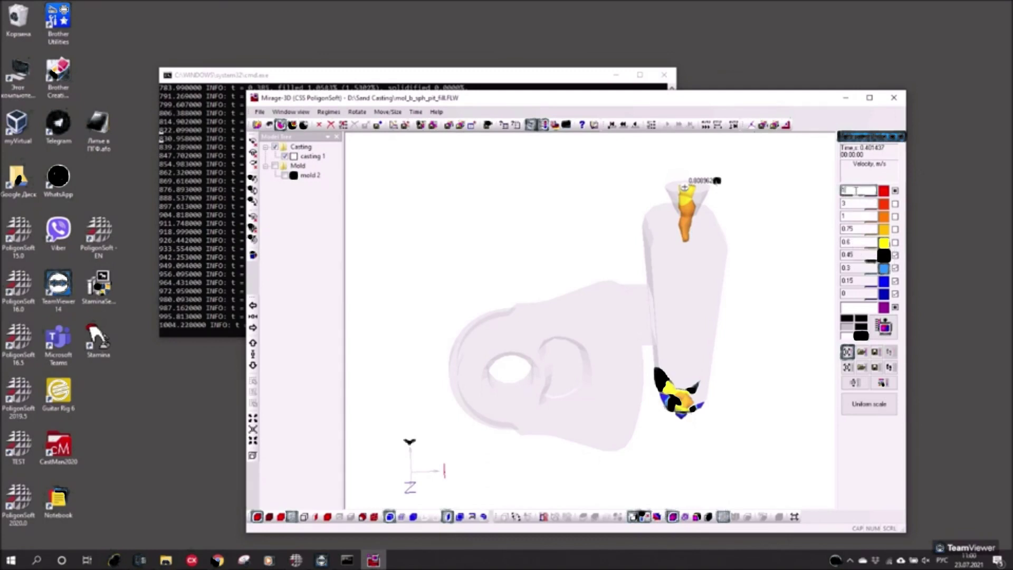
pyautogui.press('Return')
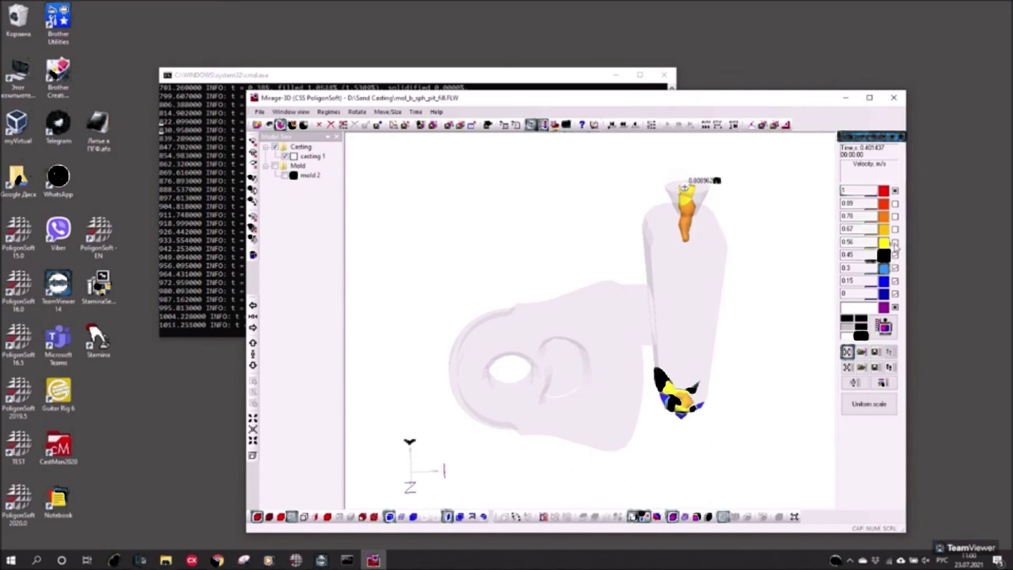
pyautogui.click(896, 241)
pyautogui.click(896, 229)
pyautogui.click(895, 216)
pyautogui.click(896, 203)
# Set the lower velocity scale levels to 0.001, 0.05, 0.1 and 0.5 m/s, apply the scale and examine the recolored melt stream.
pyautogui.click(860, 294)
pyautogui.hotkey('alt', 'shift')
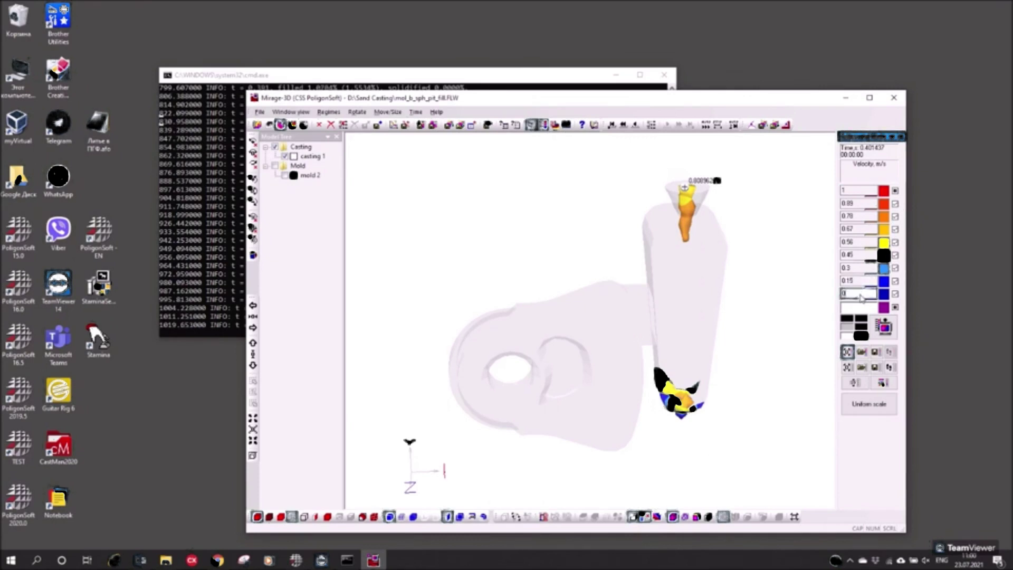
pyautogui.write('.001')
pyautogui.press('Return')
pyautogui.click(862, 282)
pyautogui.press('BackSpace')
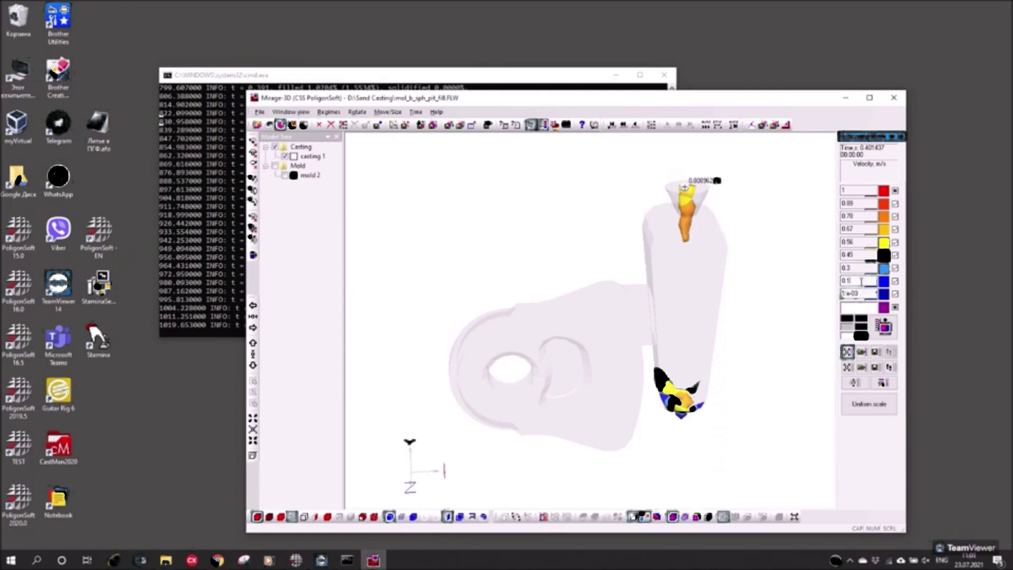
pyautogui.write('05')
pyautogui.press('Return')
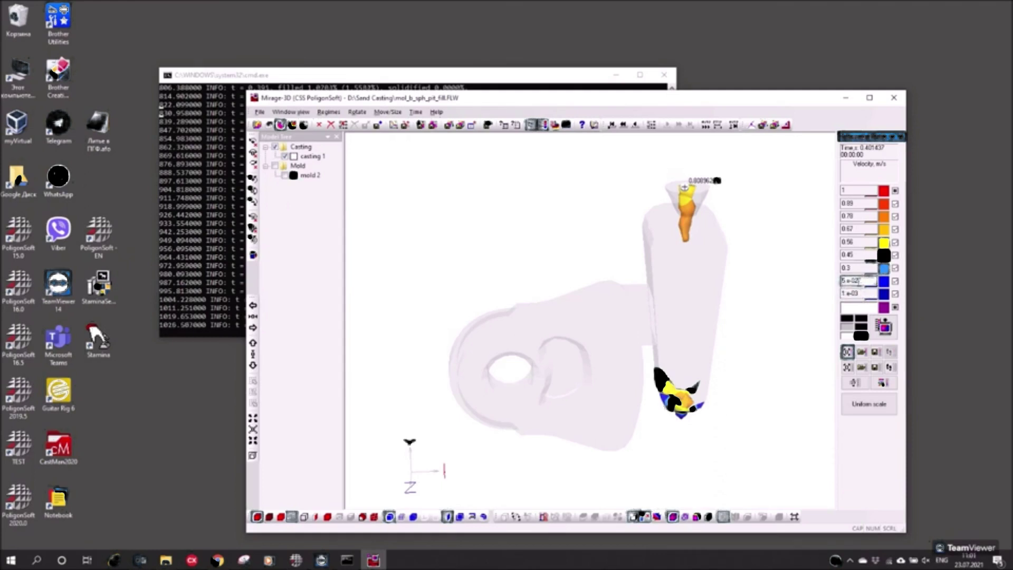
pyautogui.click(860, 270)
pyautogui.moveTo(856, 256); pyautogui.dragTo(849, 259)
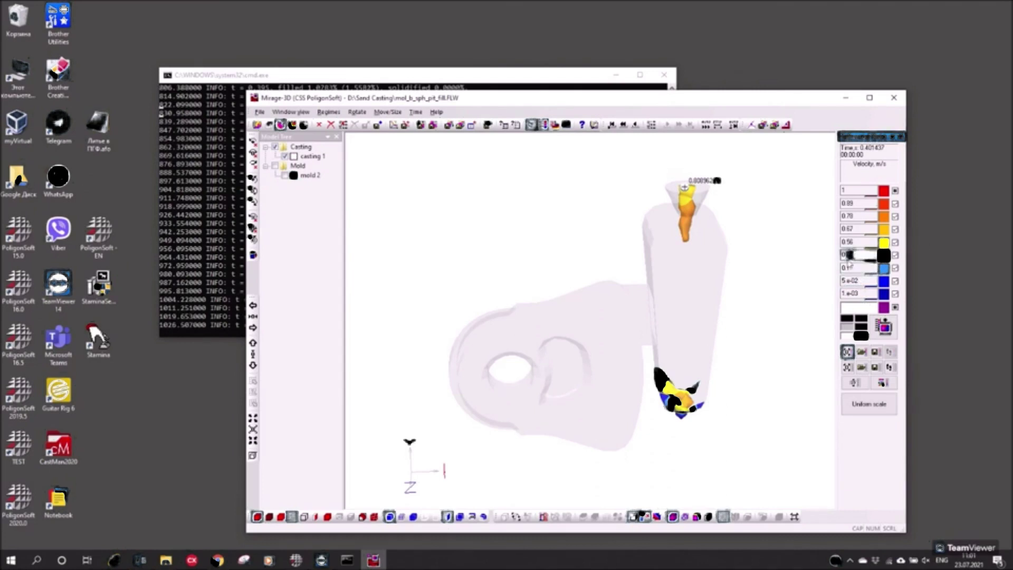
pyautogui.write('5')
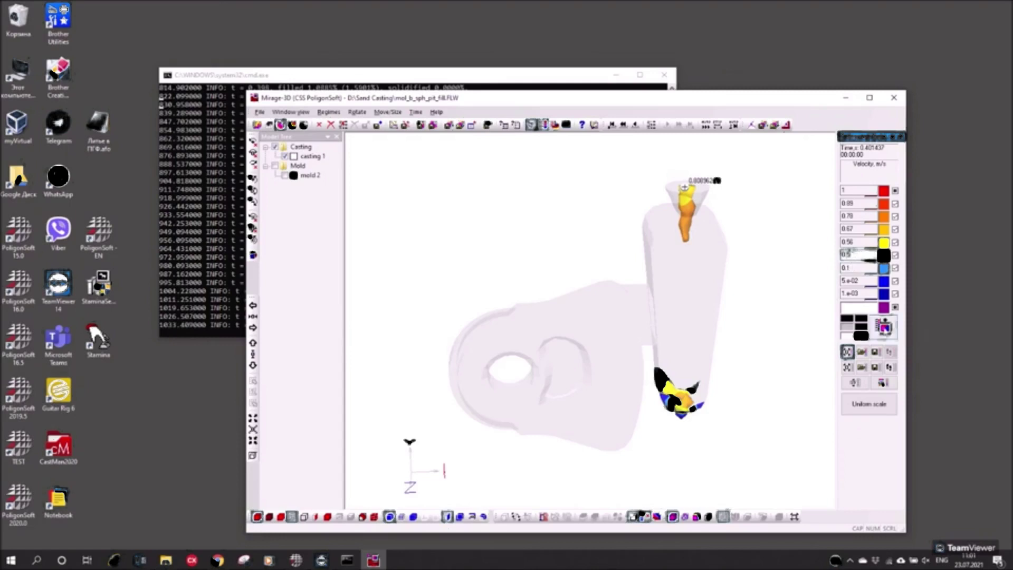
pyautogui.click(885, 329)
pyautogui.moveTo(684, 367); pyautogui.dragTo(702, 299, button='middle')
pyautogui.moveTo(681, 338); pyautogui.dragTo(721, 331, button='middle')
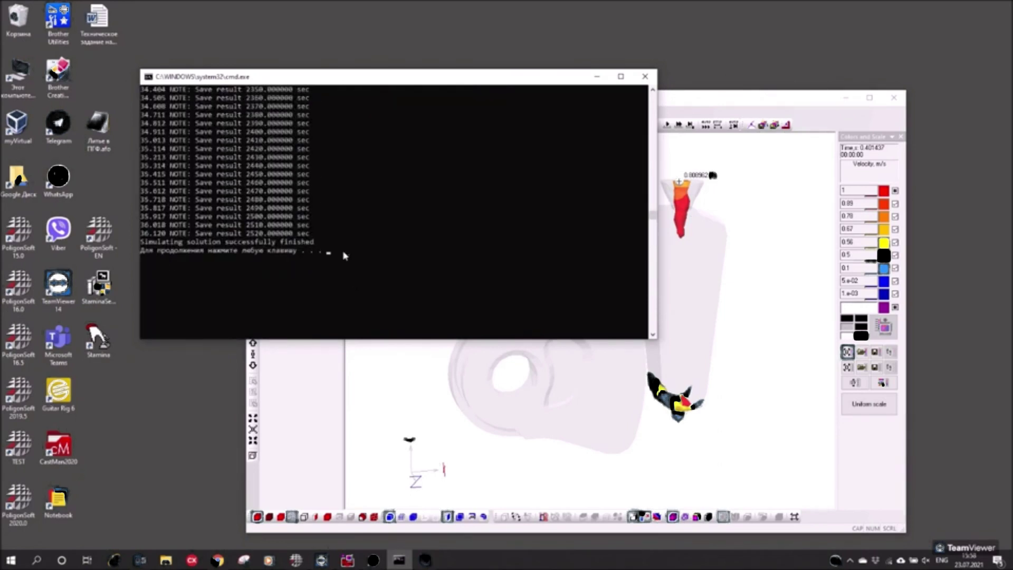
# Dismiss the finished solver console and shift the Mirage-3D window toward the desktop's upper left.
pyautogui.click(380, 243)
pyautogui.press('space')
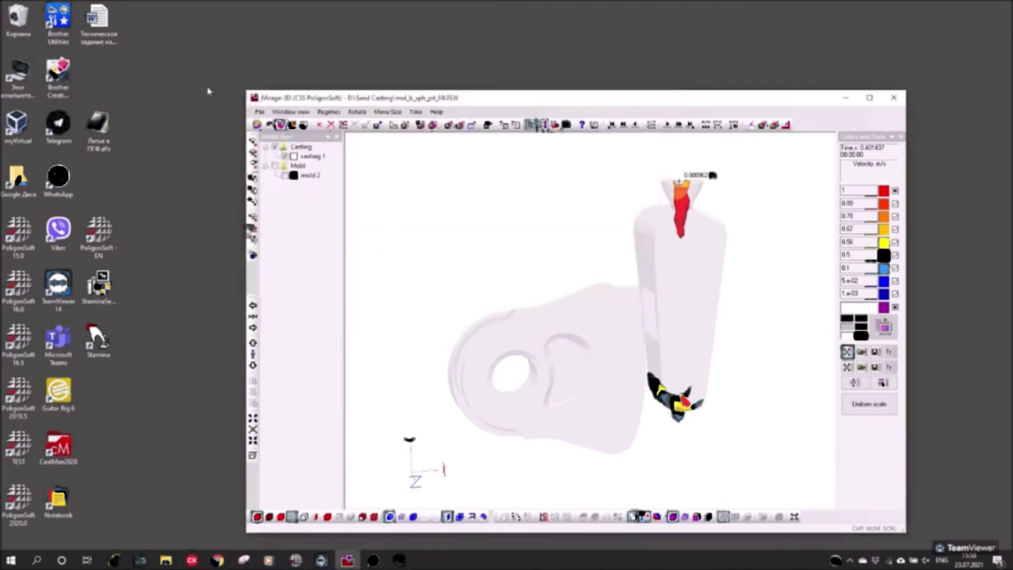
pyautogui.moveTo(308, 101); pyautogui.dragTo(280, 93)
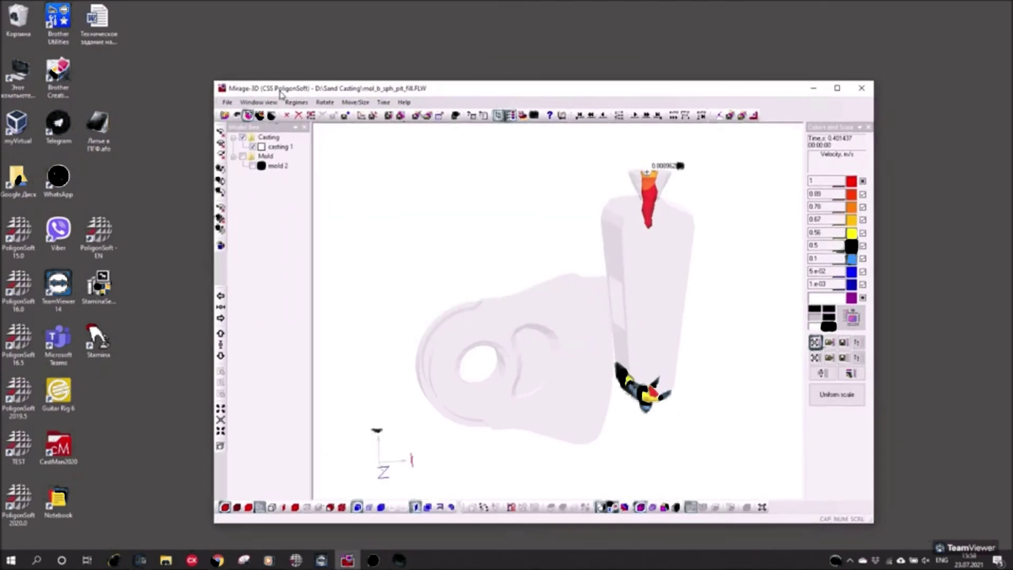
# Play the filling velocity results automatically through the time steps and hide the purple mold section around the casting.
pyautogui.moveTo(487, 285); pyautogui.dragTo(474, 281, button='middle')
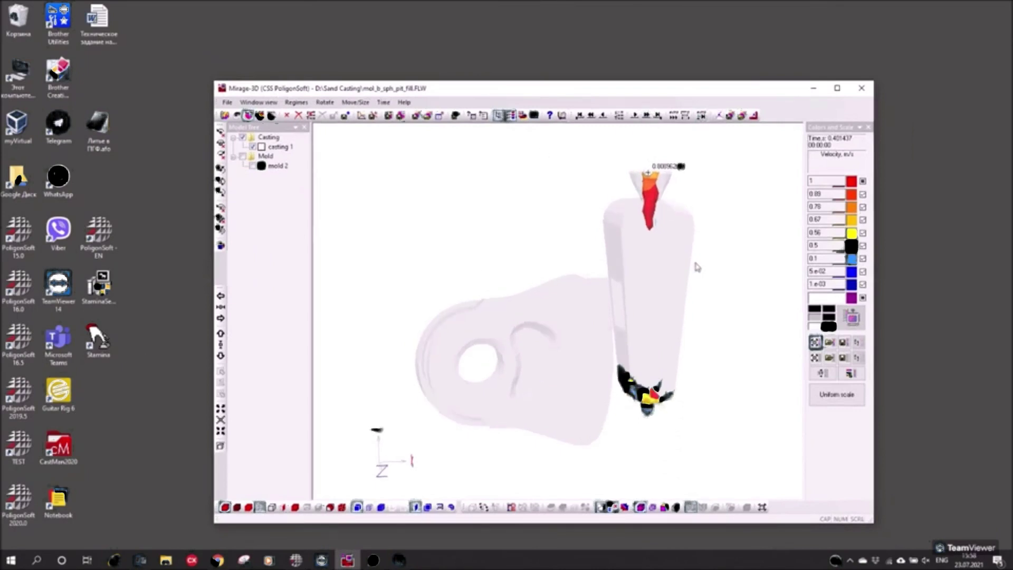
pyautogui.moveTo(655, 318)
pyautogui.mouseDown(button='middle')
pyautogui.moveTo(663, 339)
pyautogui.moveTo(643, 319)
pyautogui.mouseUp(button='middle')
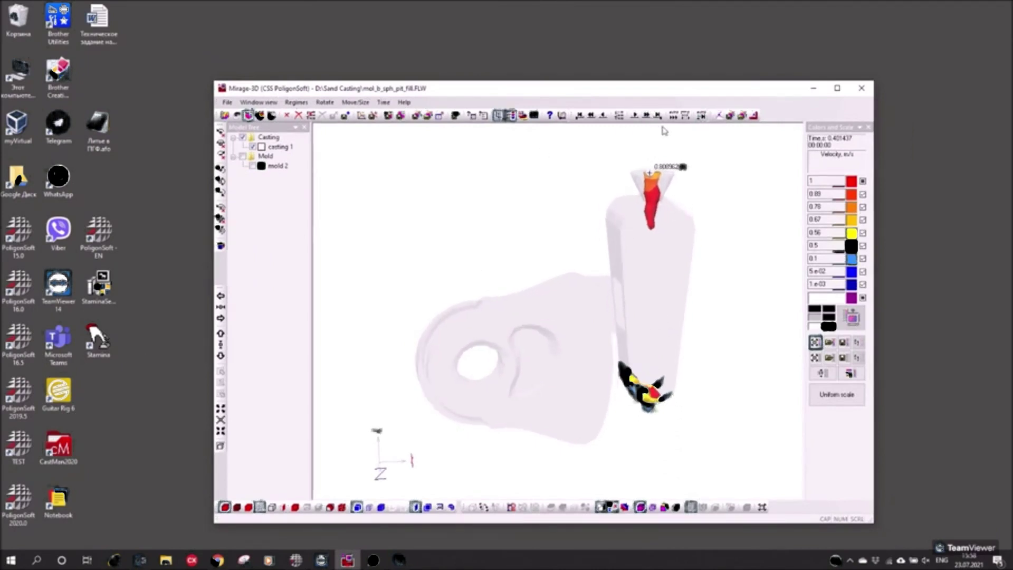
pyautogui.click(674, 114)
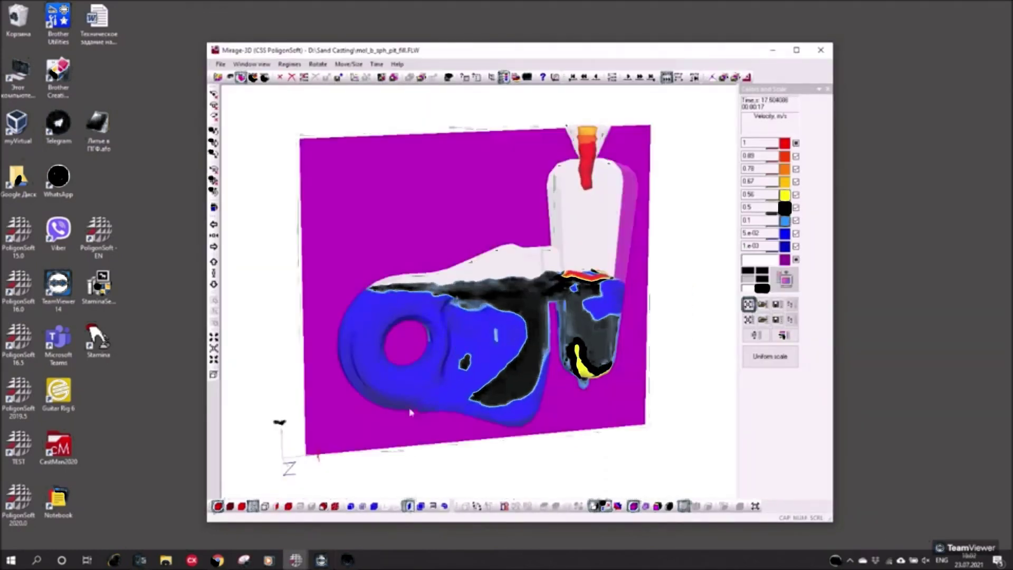
pyautogui.click(278, 507)
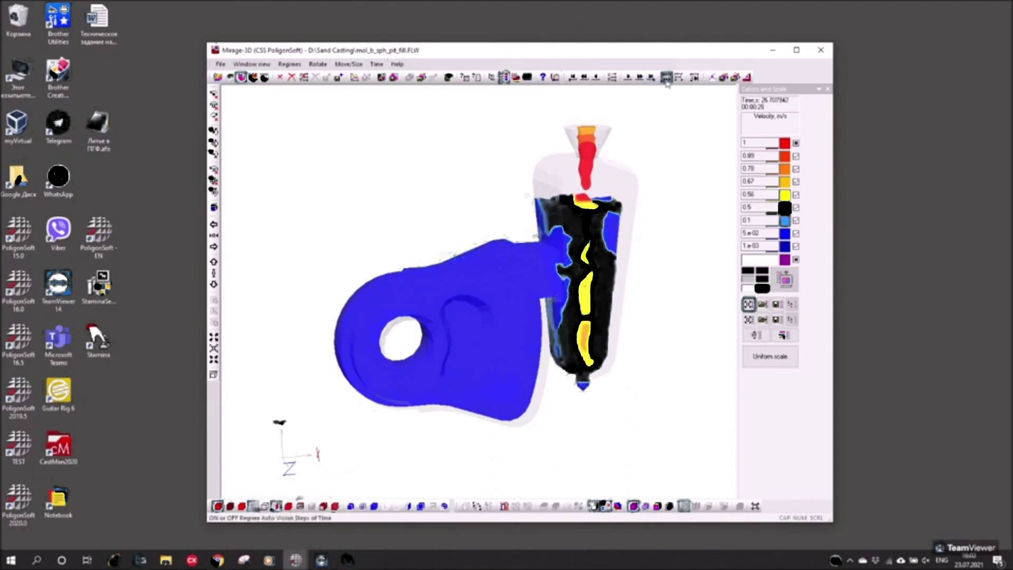
pyautogui.moveTo(397, 140); pyautogui.dragTo(375, 166)
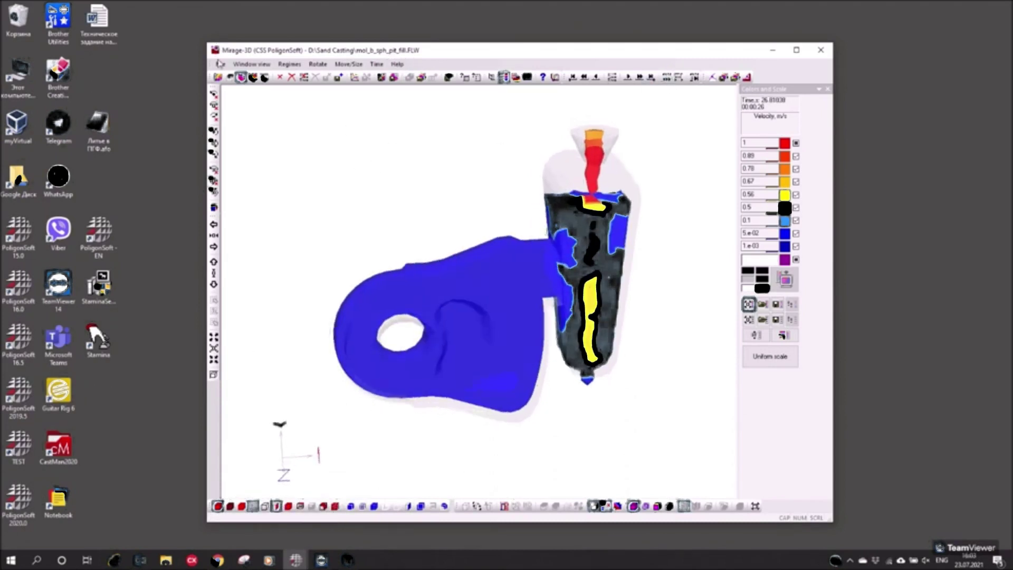
# Load the temperature results from mol_b_sph_pit_fill.FLW in the Sand Casting folder.
pyautogui.click(218, 77)
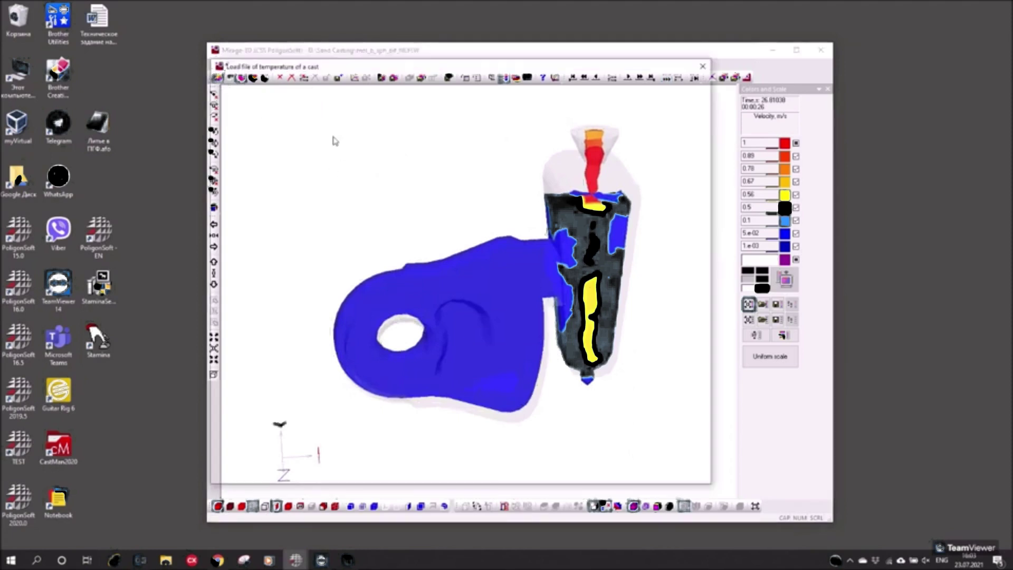
pyautogui.click(370, 147)
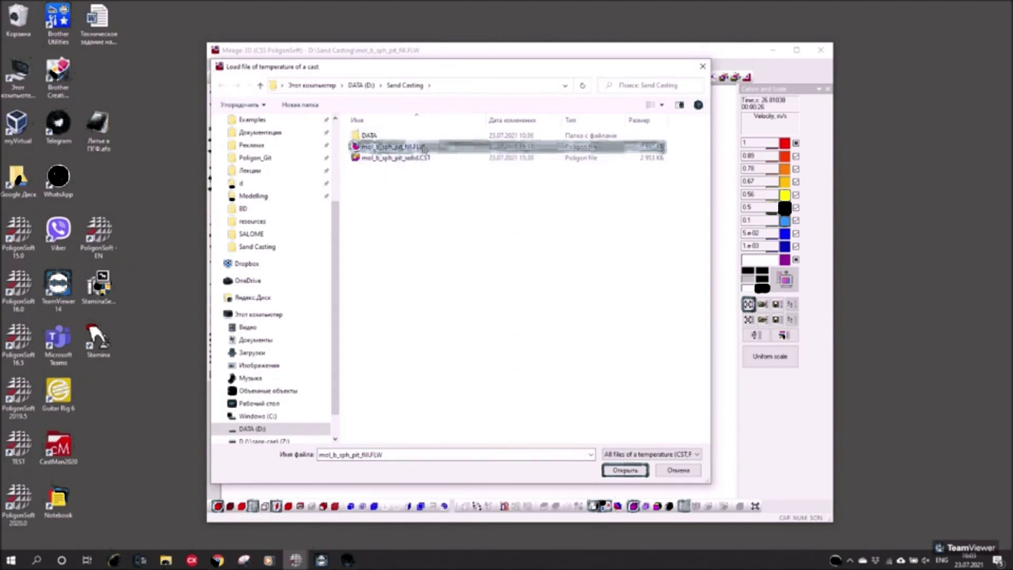
pyautogui.click(624, 470)
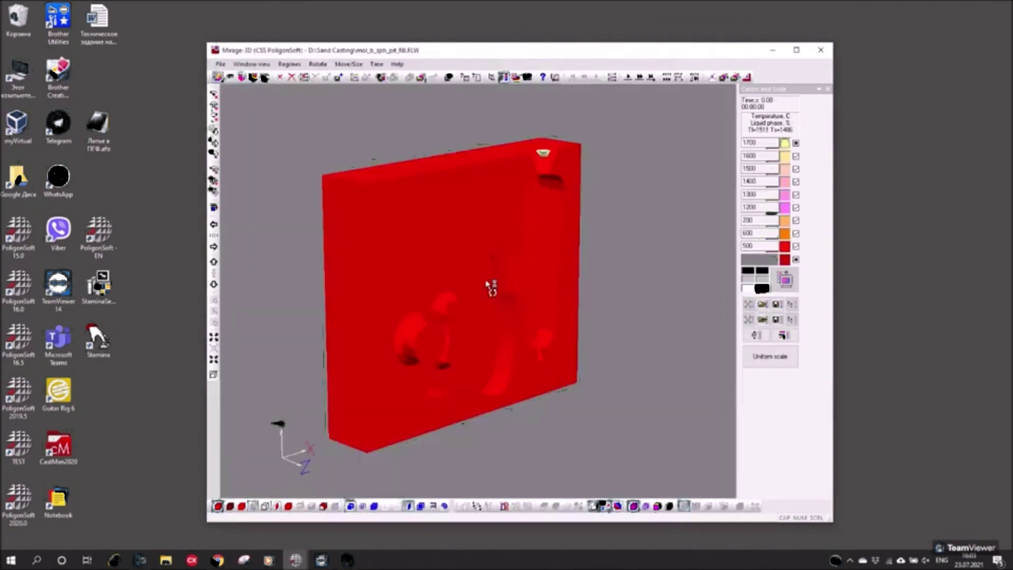
# Apply the red-to-violet color scheme to the temperature scale and view the recolored mold.
pyautogui.moveTo(488, 285); pyautogui.dragTo(533, 293)
pyautogui.click(781, 336)
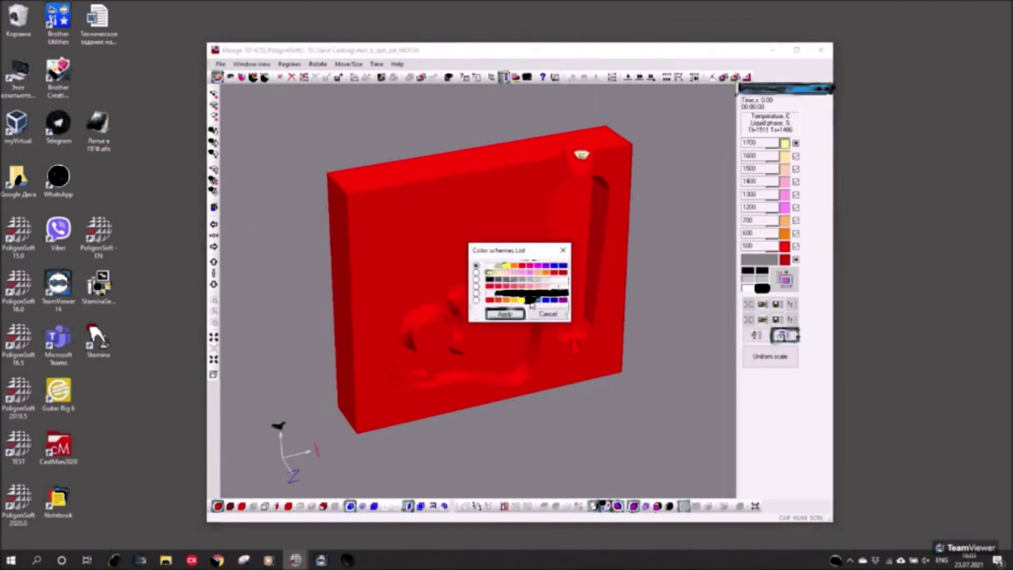
pyautogui.click(476, 299)
pyautogui.click(505, 314)
pyautogui.moveTo(606, 287); pyautogui.dragTo(604, 296)
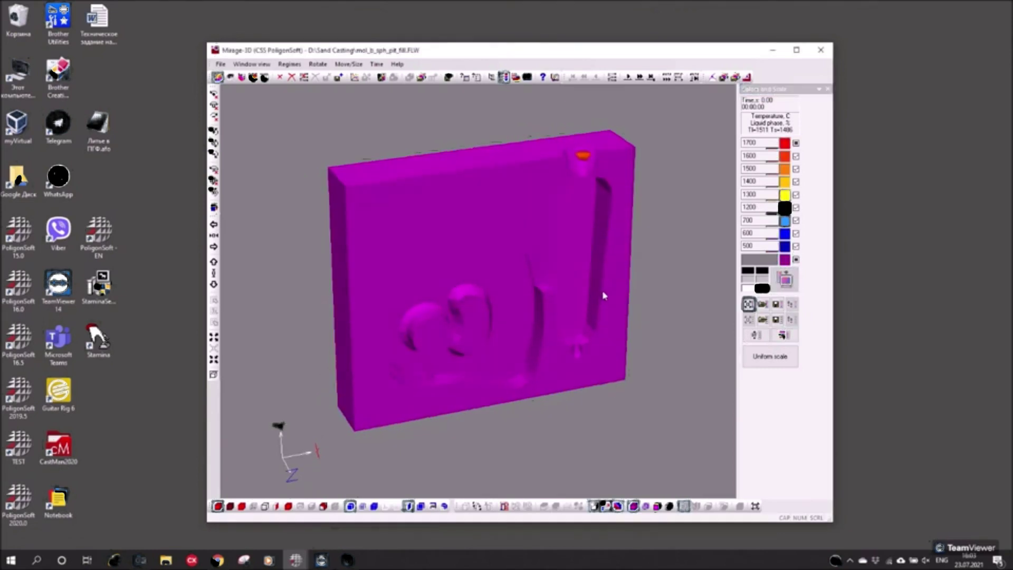
# Clear the fixed-value marks on the intermediate temperature levels from 1600 down to 600.
pyautogui.click(796, 156)
pyautogui.click(796, 169)
pyautogui.click(797, 181)
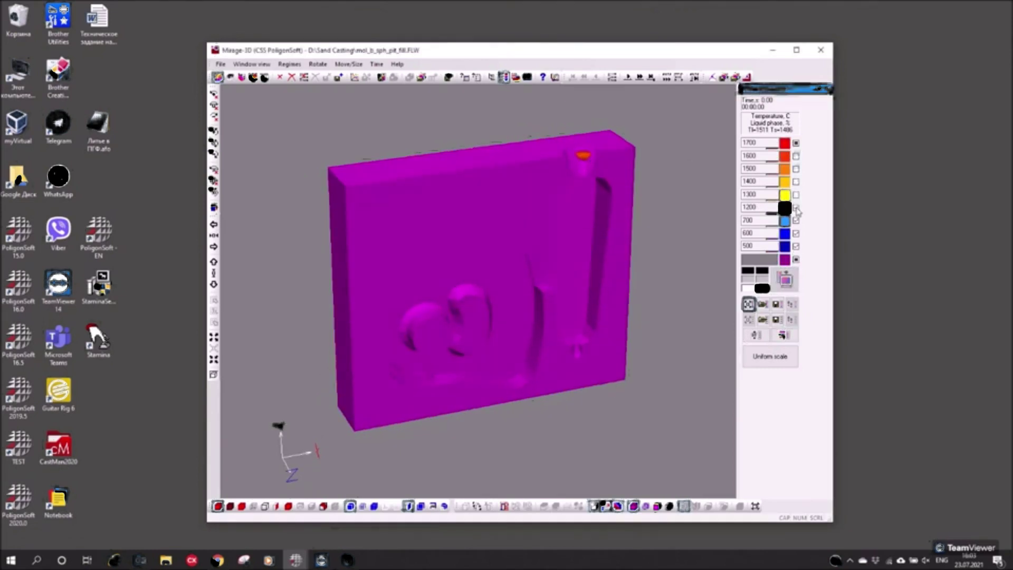
pyautogui.click(797, 220)
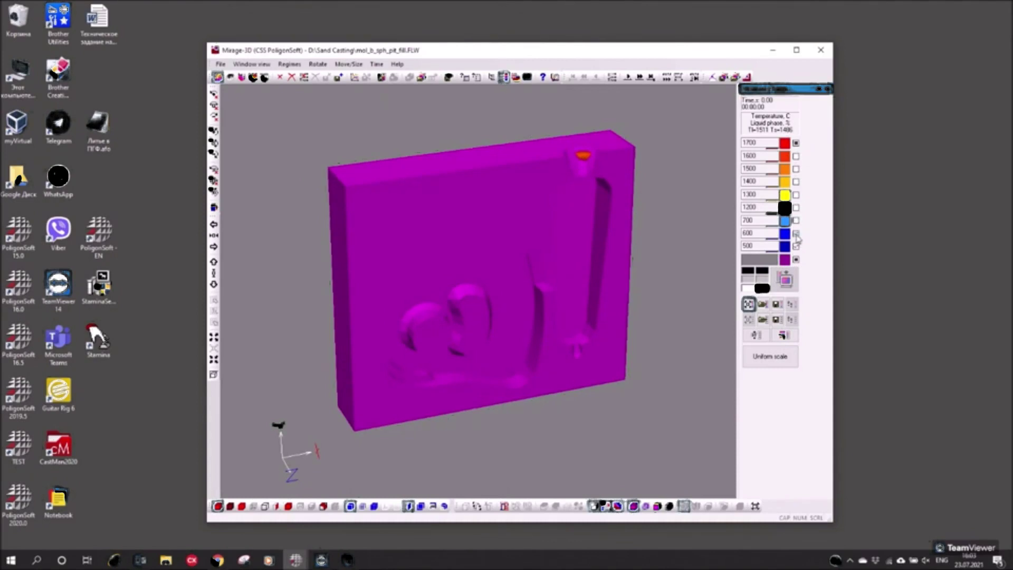
# Set the temperature scale's highest level to 1580, the second level to 1511 and the lowest level to 1486.
pyautogui.doubleClick(751, 143)
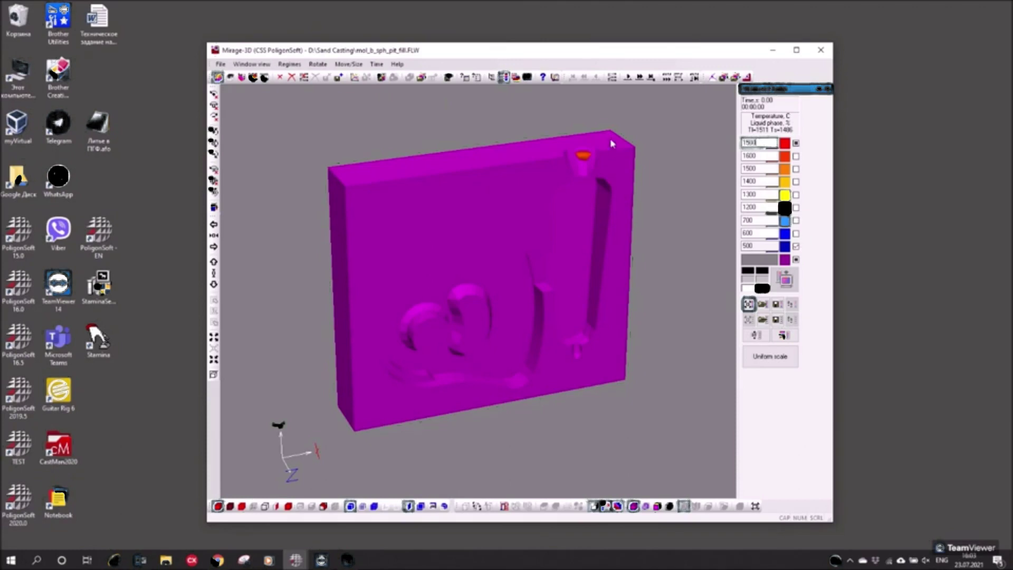
pyautogui.press('Return')
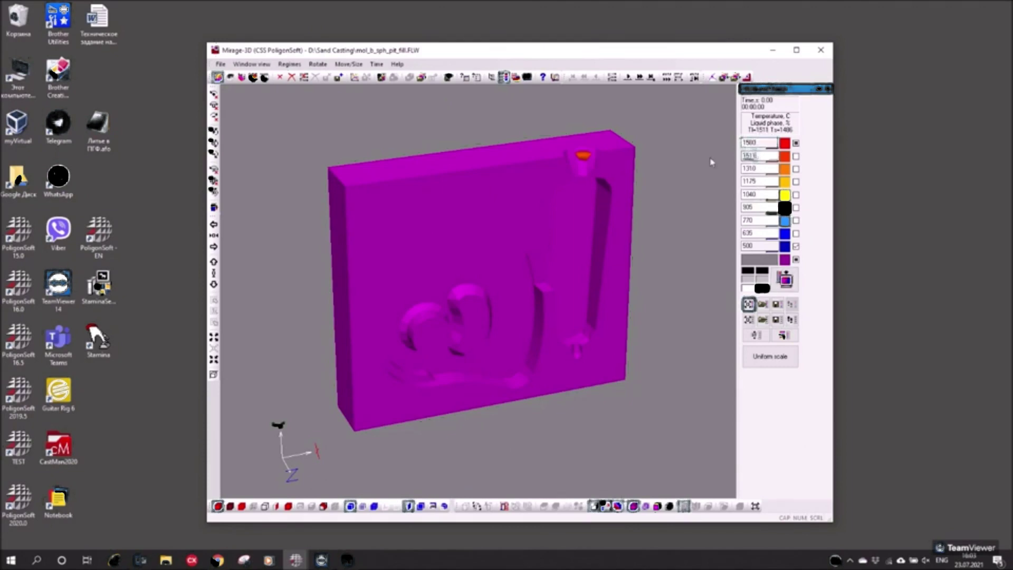
pyautogui.press('Return')
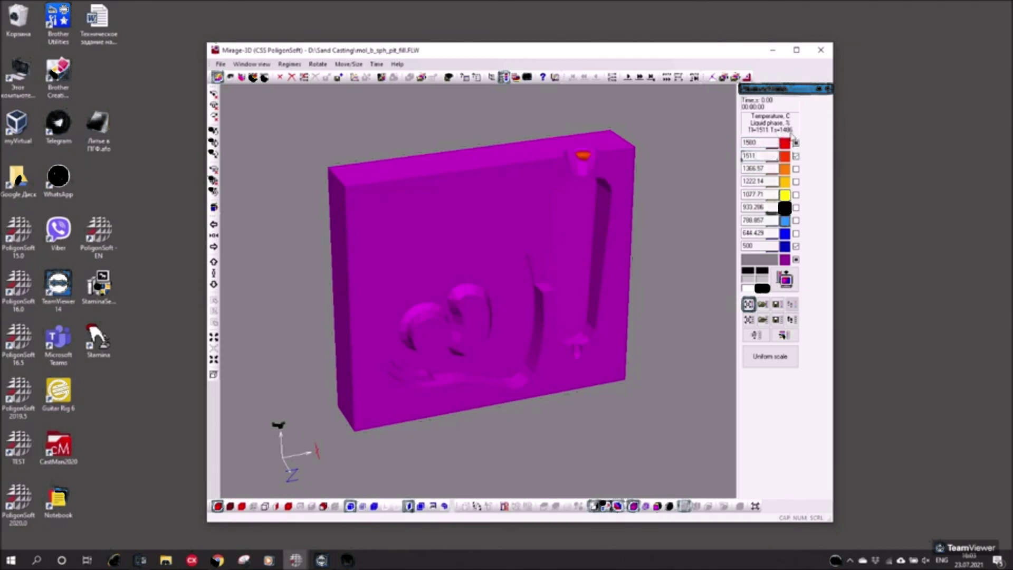
pyautogui.doubleClick(777, 246)
pyautogui.write('1406')
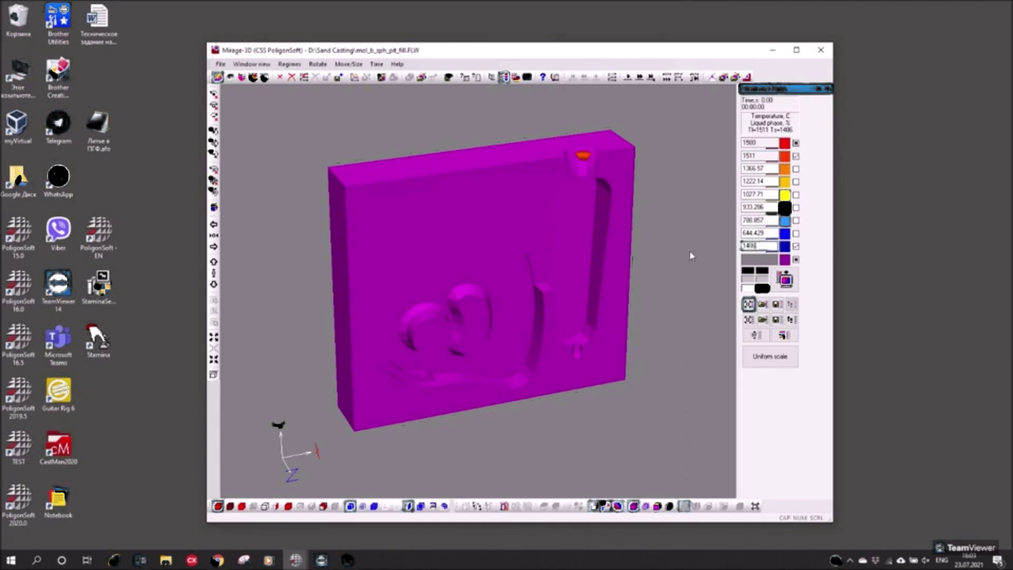
pyautogui.press('Return')
# Change the view background color to white.
pyautogui.click(759, 260)
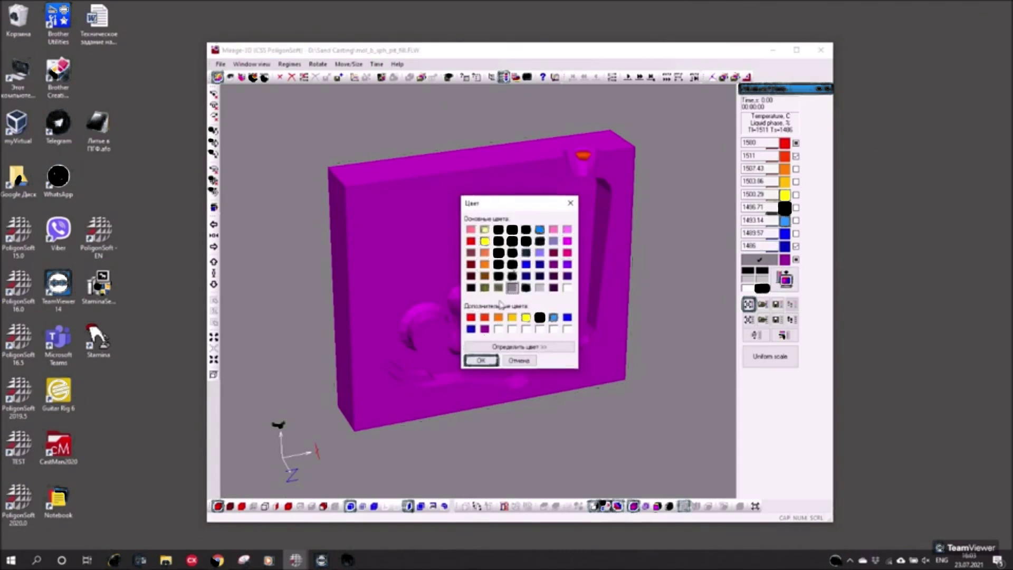
pyautogui.click(480, 360)
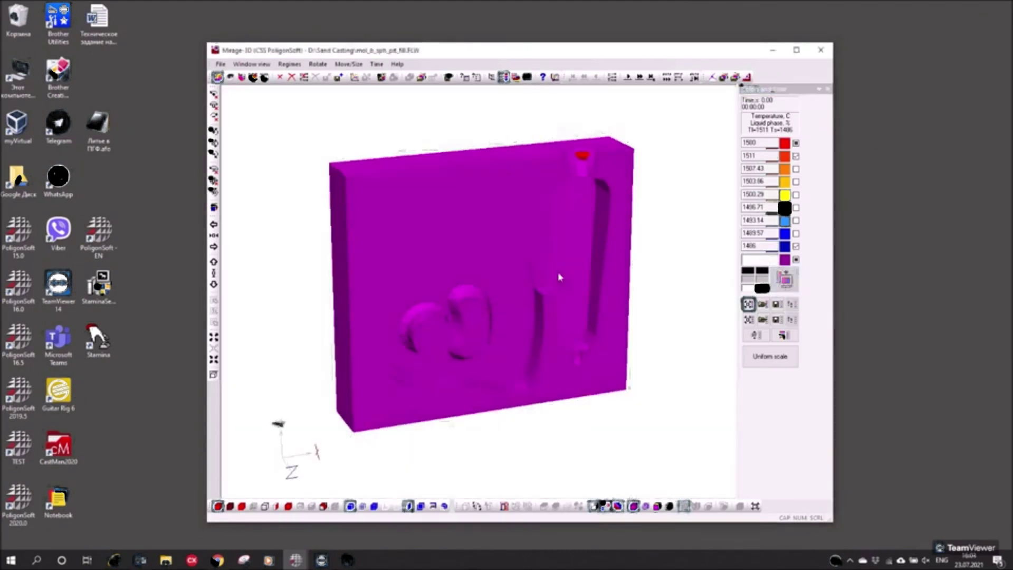
pyautogui.moveTo(560, 277); pyautogui.dragTo(511, 289)
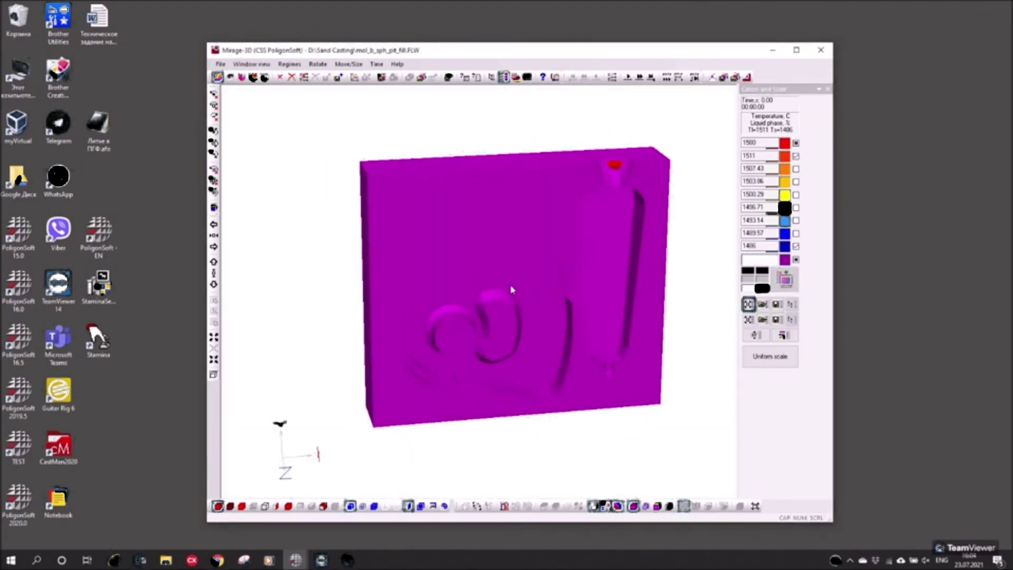
pyautogui.moveTo(519, 288); pyautogui.dragTo(486, 293, button='middle')
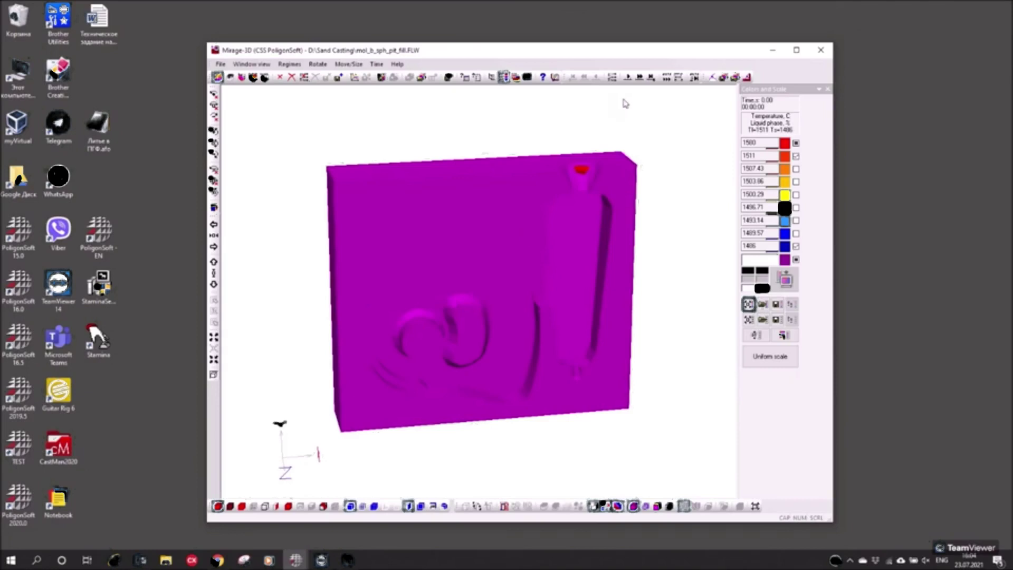
# Play the filling temperature results automatically with the mold and its section hidden and the casting's outline shown as a translucent body.
pyautogui.click(667, 77)
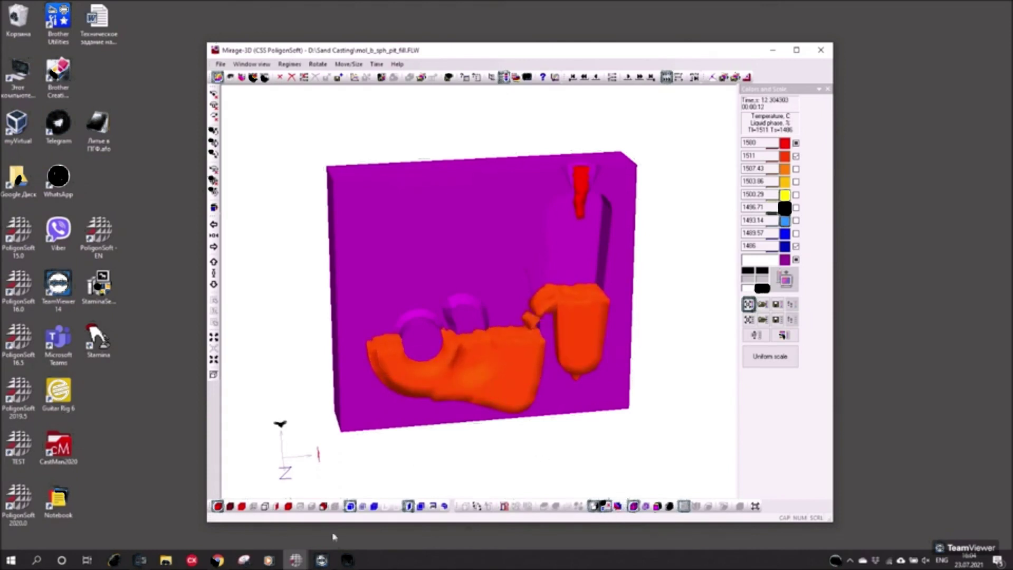
pyautogui.click(397, 510)
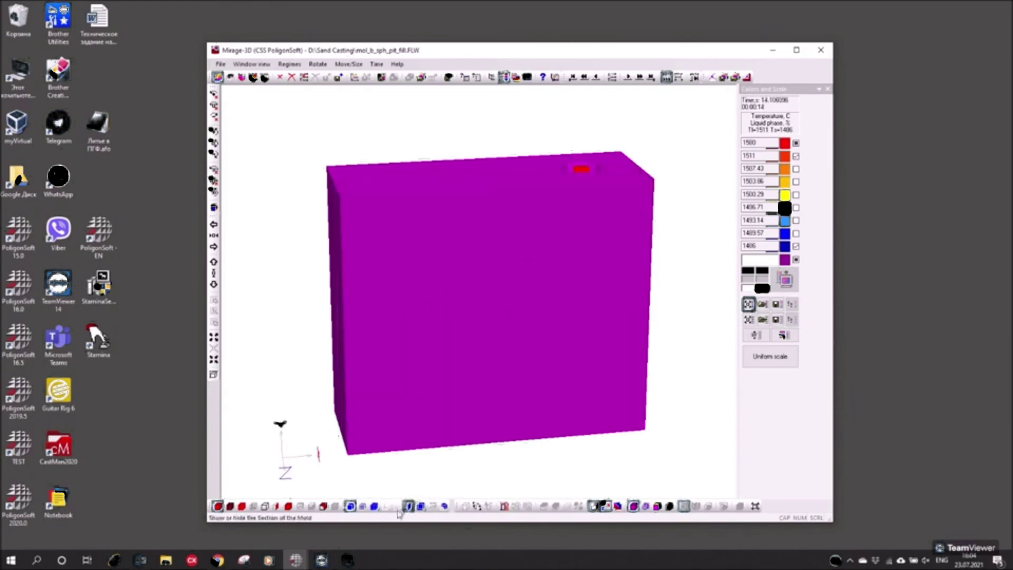
pyautogui.click(406, 508)
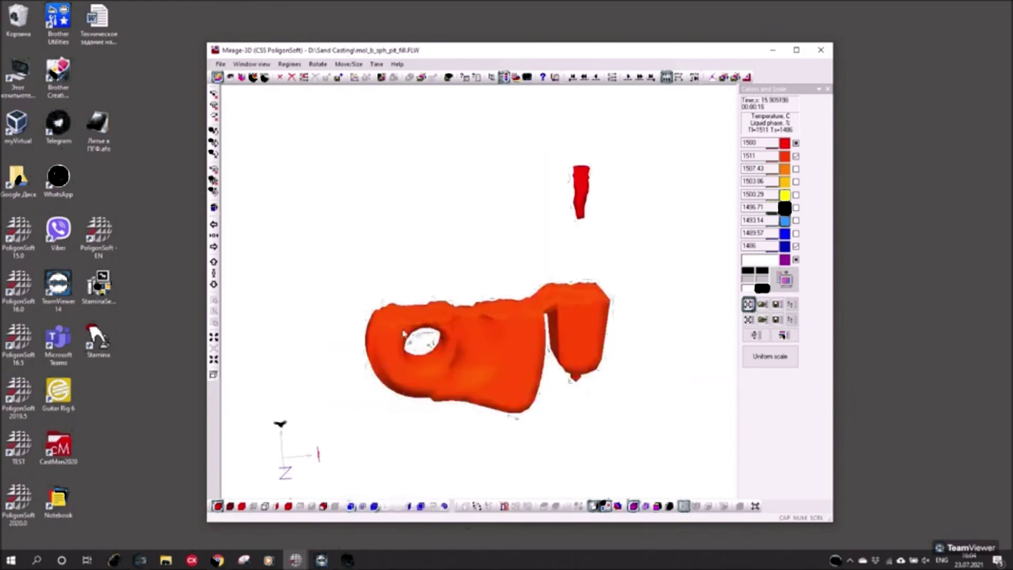
pyautogui.click(253, 506)
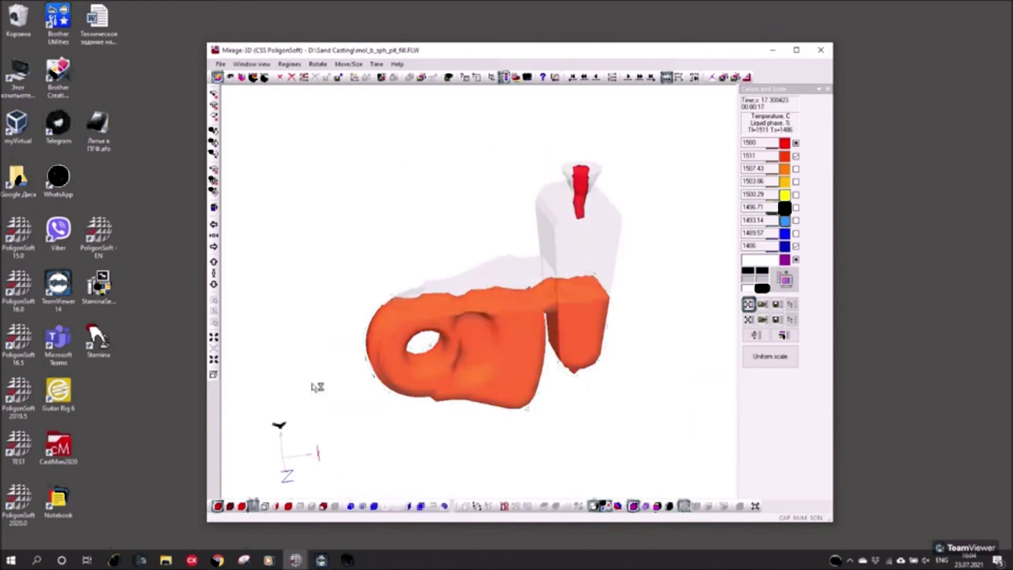
# Show the model tree and probe the metal temperature at points across the riser, the lug around the hole and the casting body.
pyautogui.click(494, 78)
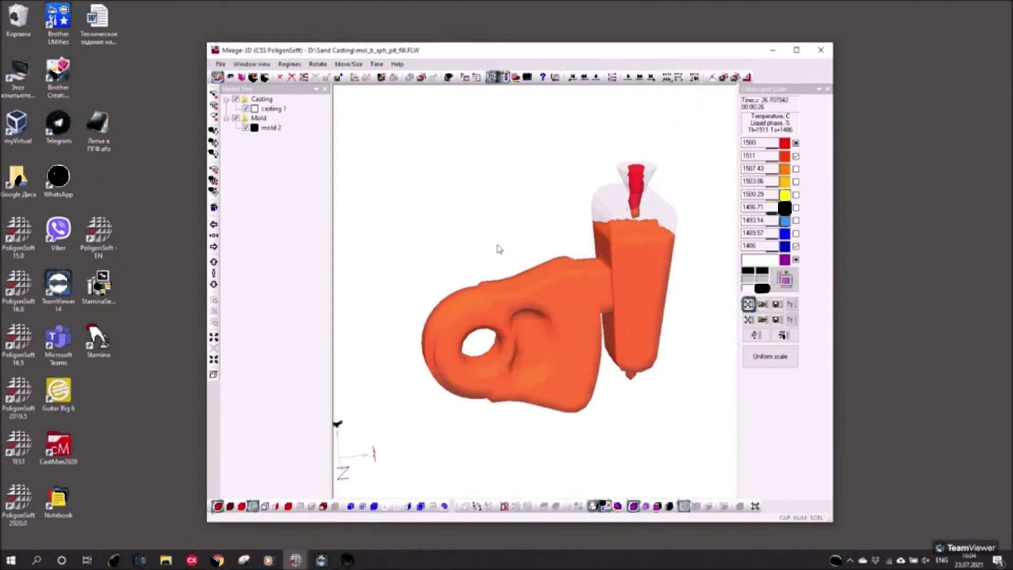
pyautogui.moveTo(499, 249); pyautogui.dragTo(618, 299)
pyautogui.click(635, 260)
pyautogui.click(633, 311)
pyautogui.click(571, 384)
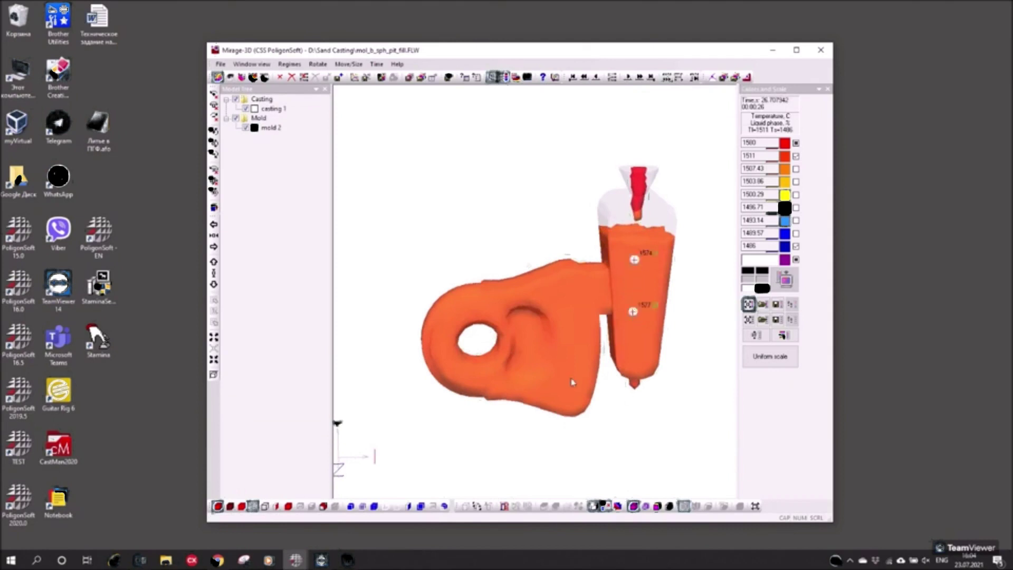
pyautogui.click(538, 335)
pyautogui.click(518, 363)
pyautogui.click(468, 367)
pyautogui.click(459, 309)
pyautogui.click(445, 340)
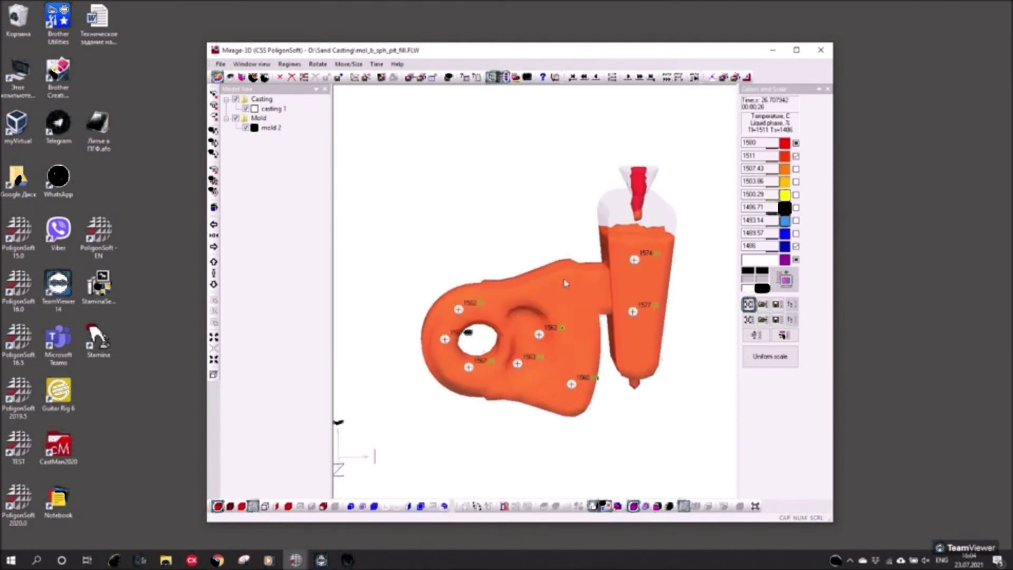
pyautogui.click(567, 280)
pyautogui.moveTo(588, 405); pyautogui.dragTo(556, 407)
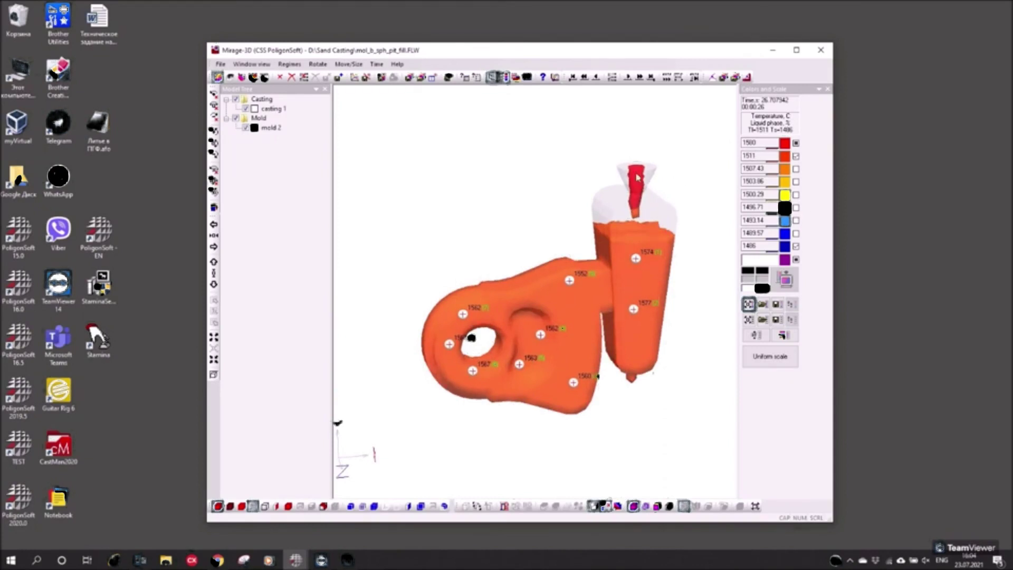
pyautogui.moveTo(606, 259); pyautogui.dragTo(584, 259, button='middle')
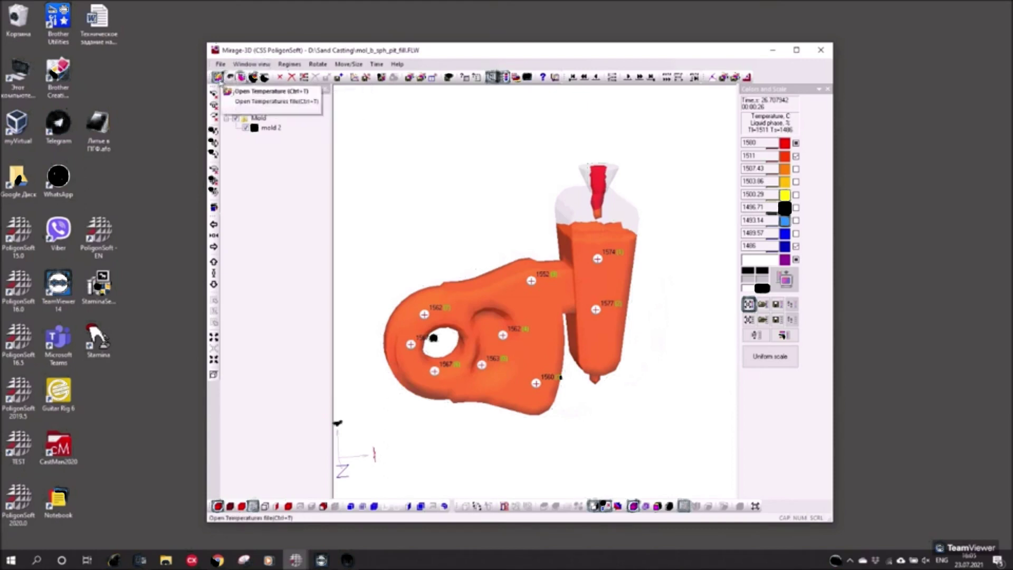
# Load the solidification temperature results from mol_b_sph_pit_solid.CST in the Sand Casting folder.
pyautogui.click(217, 78)
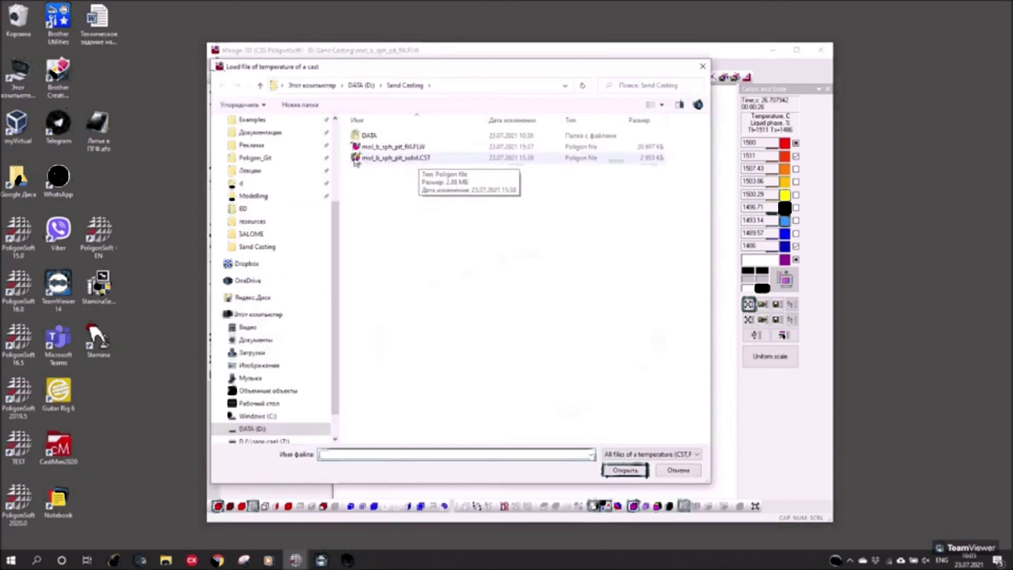
pyautogui.click(410, 160)
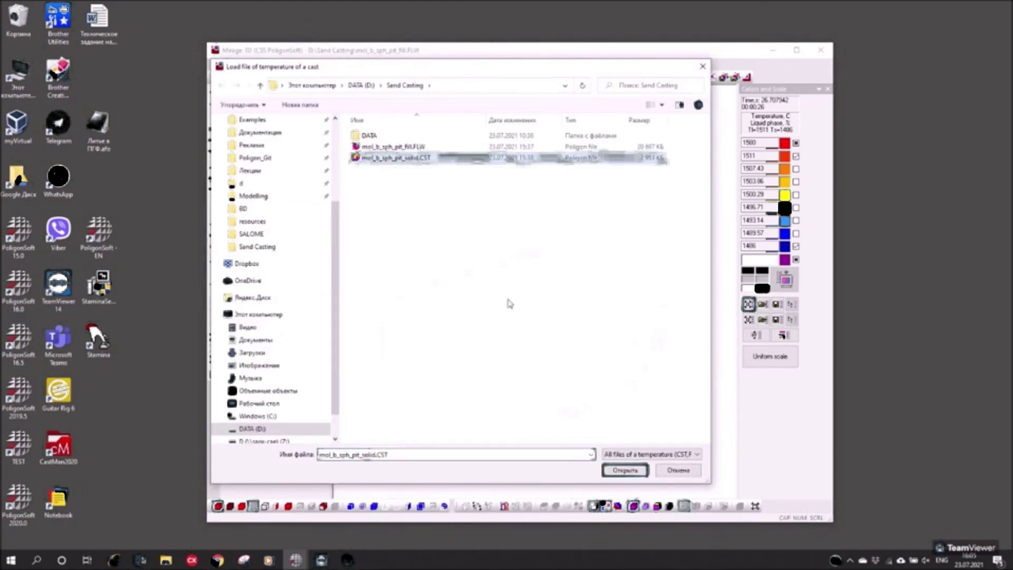
pyautogui.click(623, 472)
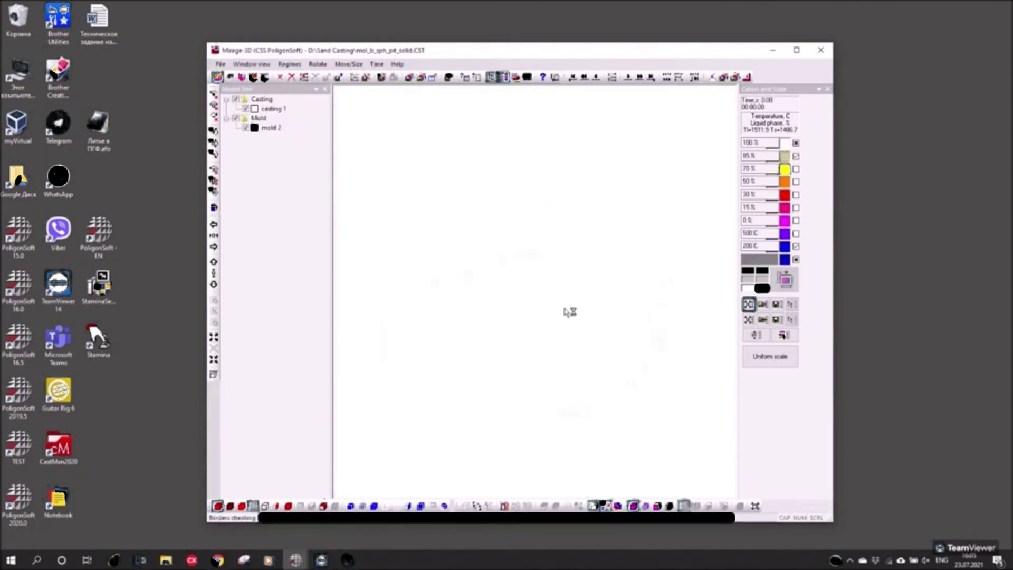
pyautogui.moveTo(532, 304); pyautogui.dragTo(476, 324)
pyautogui.moveTo(596, 243); pyautogui.dragTo(584, 240)
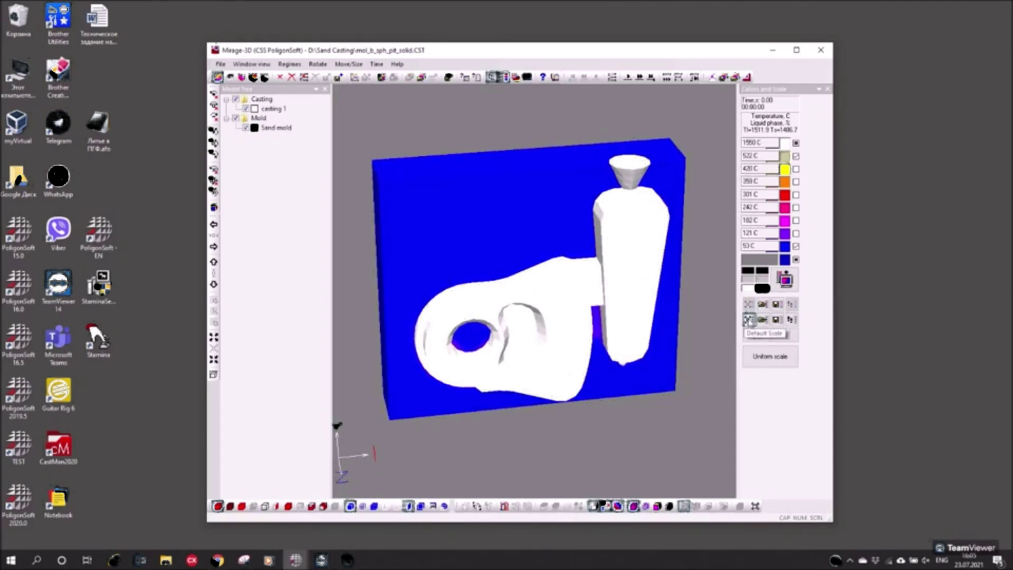
# Apply the liquid-phase percentage color scale and play the solidification results automatically, stopping at 00:06:40.
pyautogui.click(750, 321)
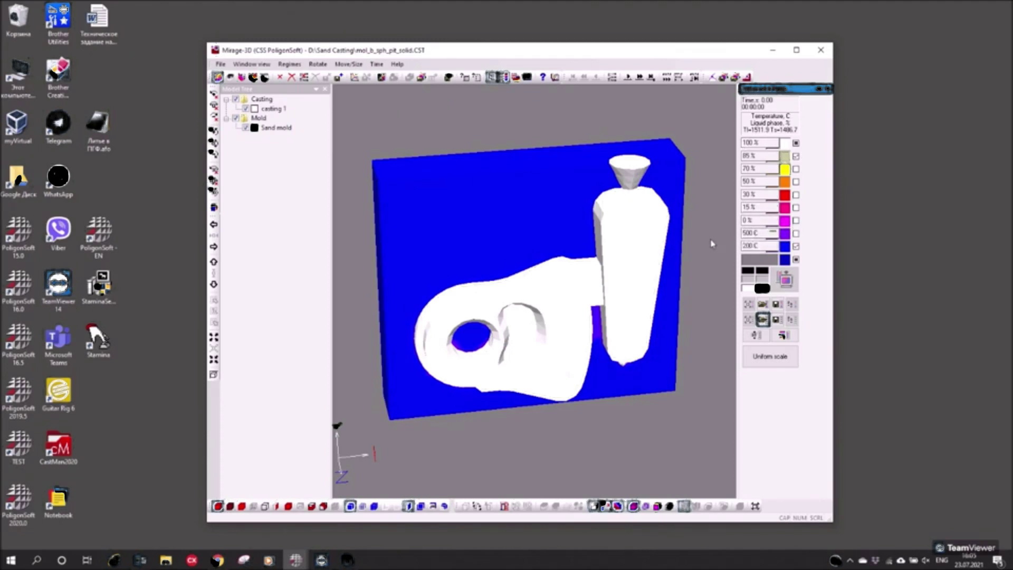
pyautogui.moveTo(606, 289); pyautogui.dragTo(602, 276)
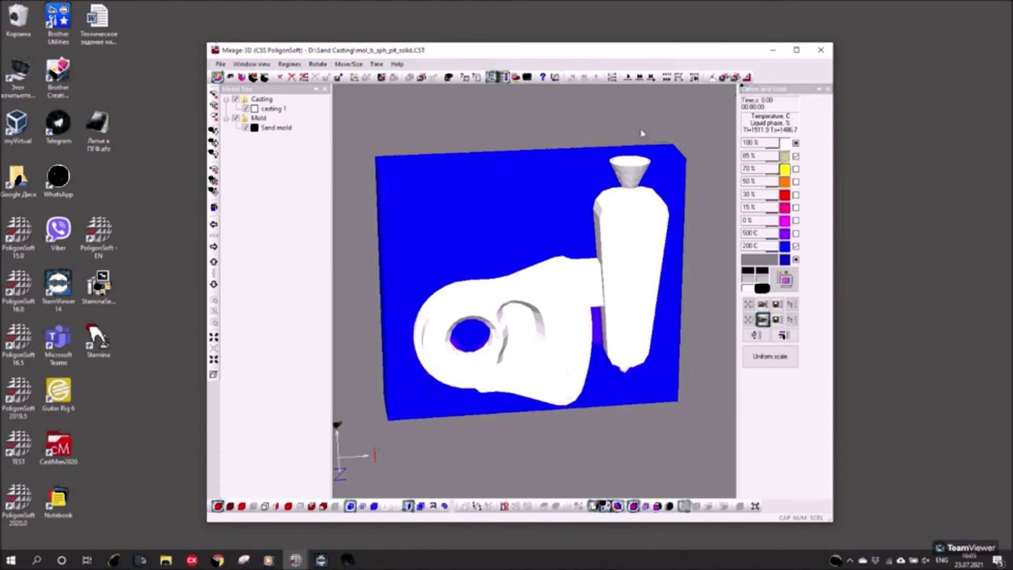
pyautogui.click(666, 78)
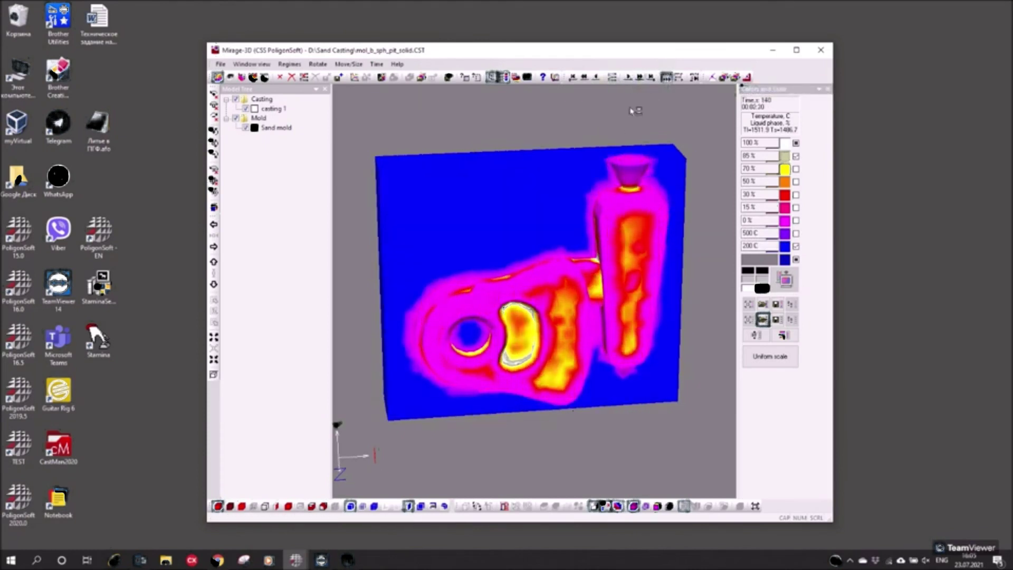
pyautogui.click(669, 81)
# Switch the temperature display from smooth to banded coloring and hide the mold around the casting.
pyautogui.moveTo(631, 282); pyautogui.dragTo(633, 422)
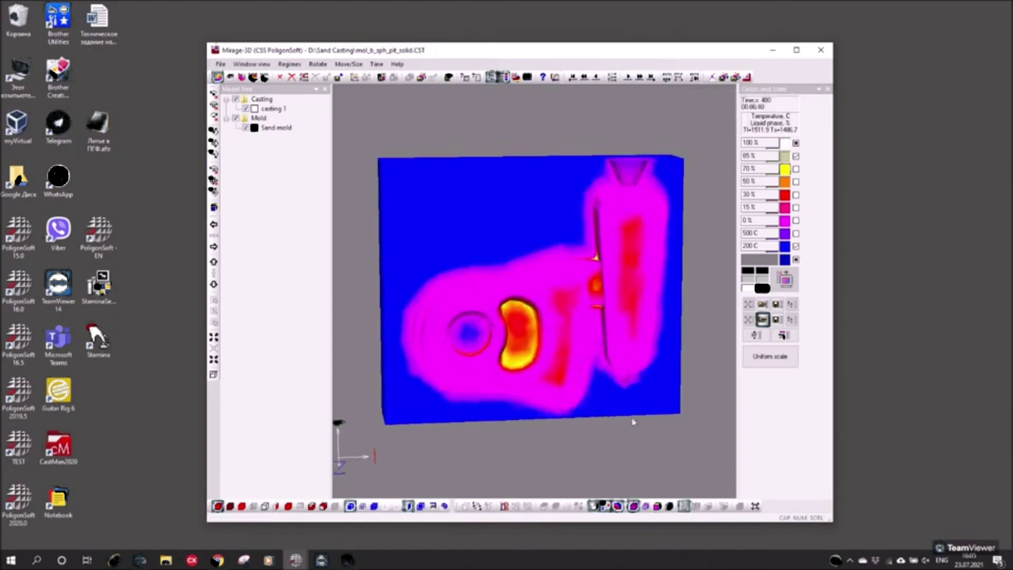
pyautogui.click(619, 508)
pyautogui.moveTo(534, 381); pyautogui.dragTo(547, 399)
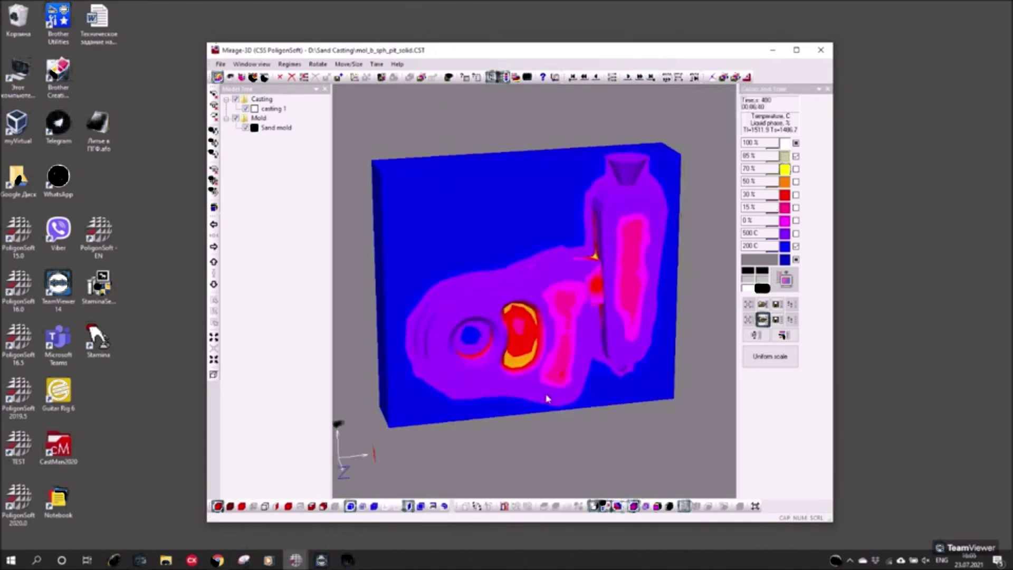
pyautogui.click(350, 506)
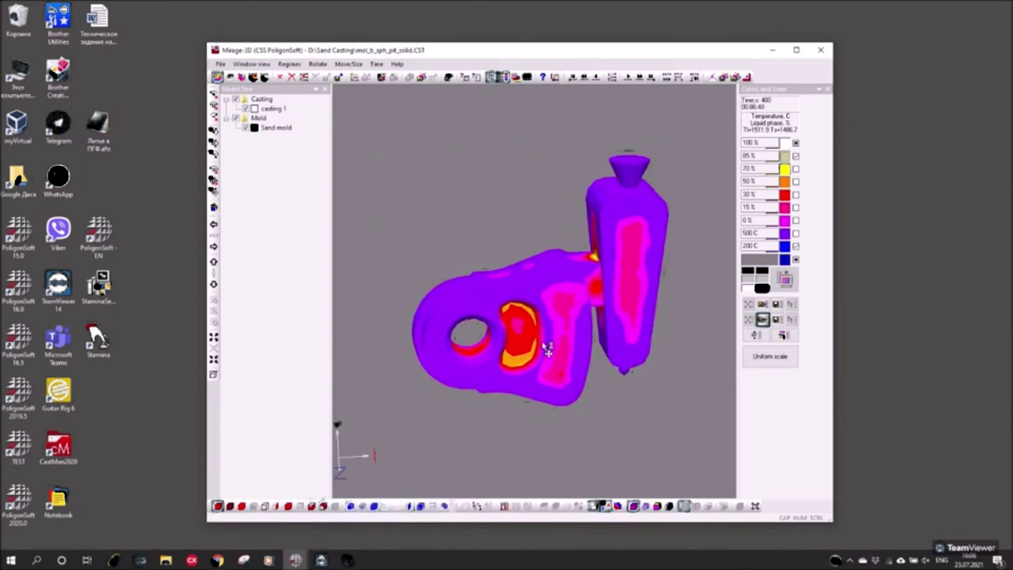
# Show the casting in cross-section and continue the automatic playback of the solidification time steps.
pyautogui.moveTo(548, 349); pyautogui.dragTo(551, 361)
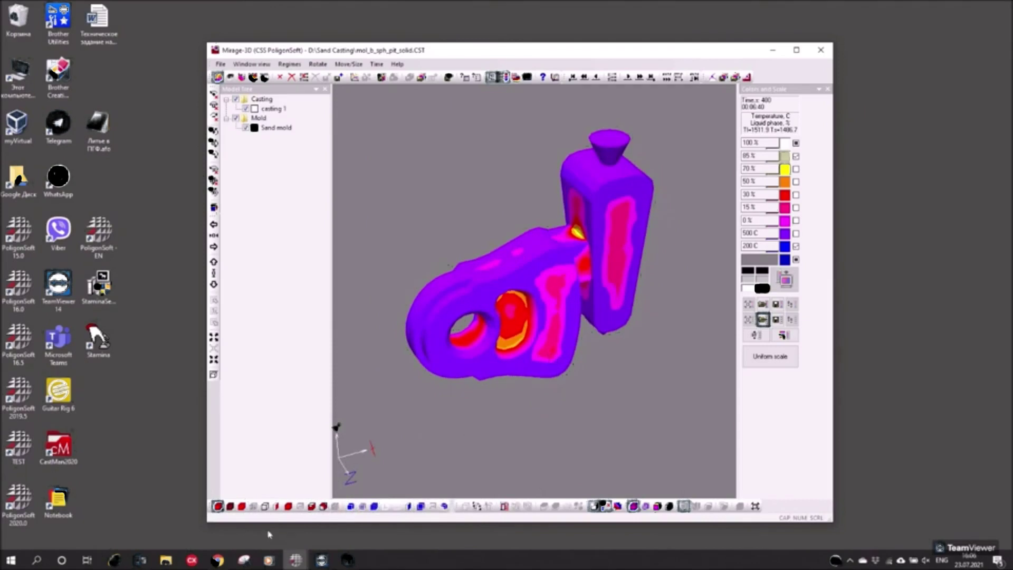
pyautogui.moveTo(457, 365); pyautogui.dragTo(435, 353)
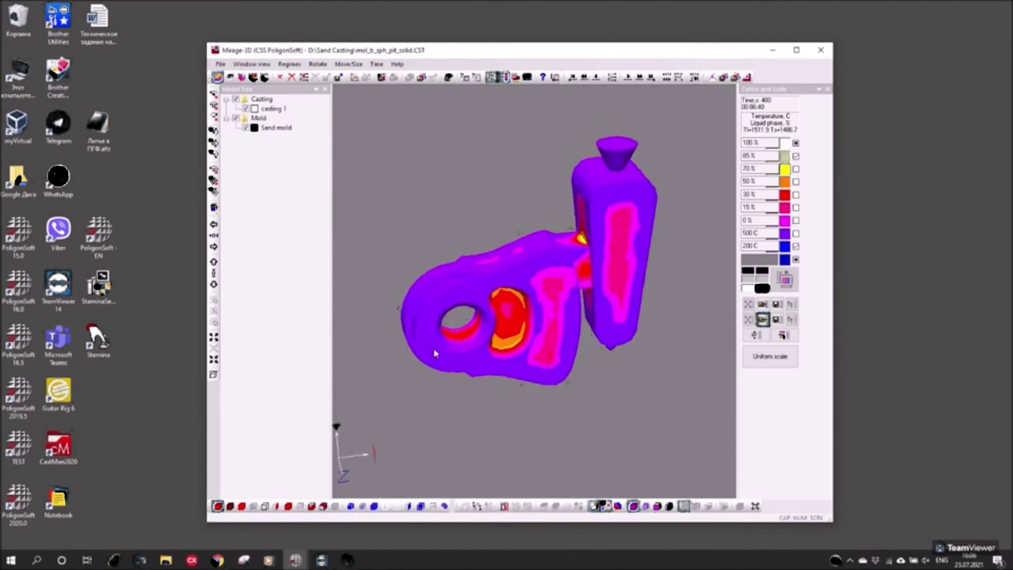
pyautogui.click(276, 506)
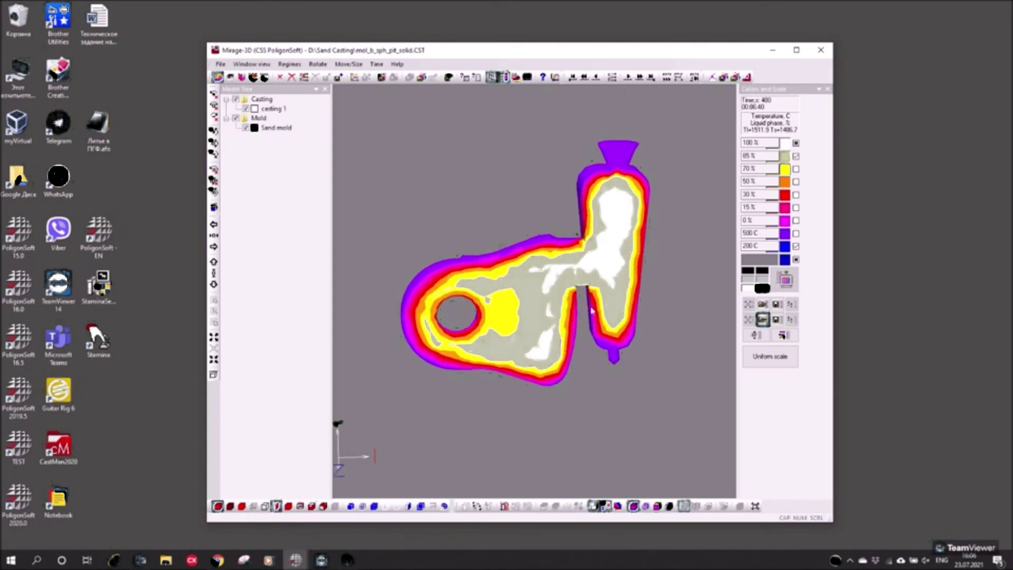
pyautogui.click(666, 77)
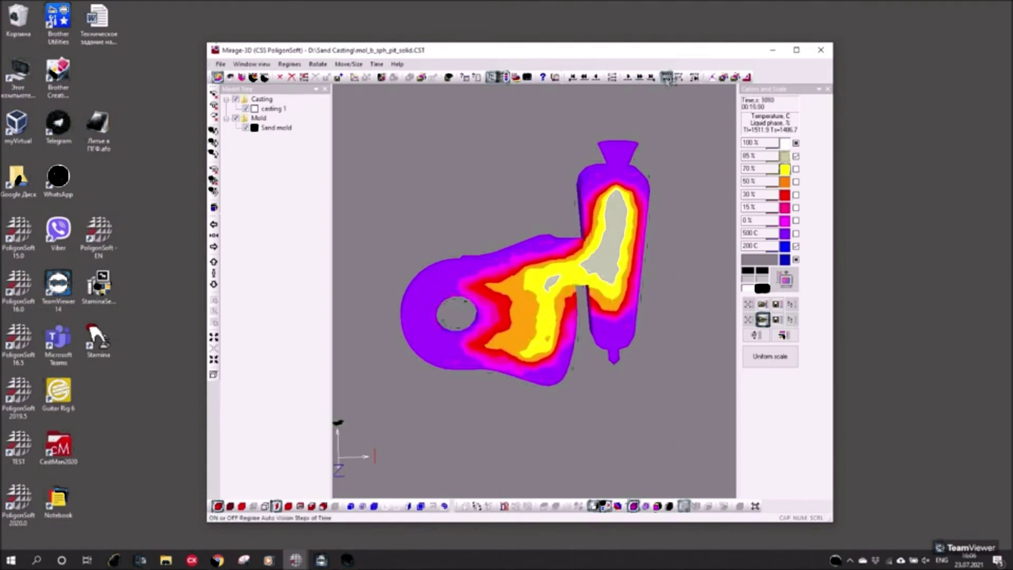
# Change the background behind the sectioned casting to white.
pyautogui.click(760, 259)
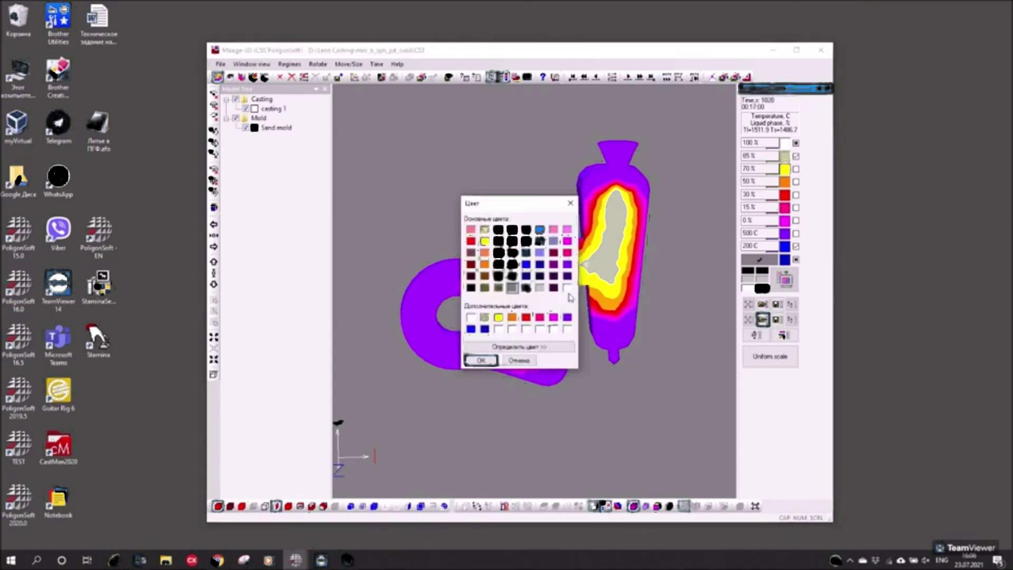
pyautogui.click(567, 288)
pyautogui.click(479, 360)
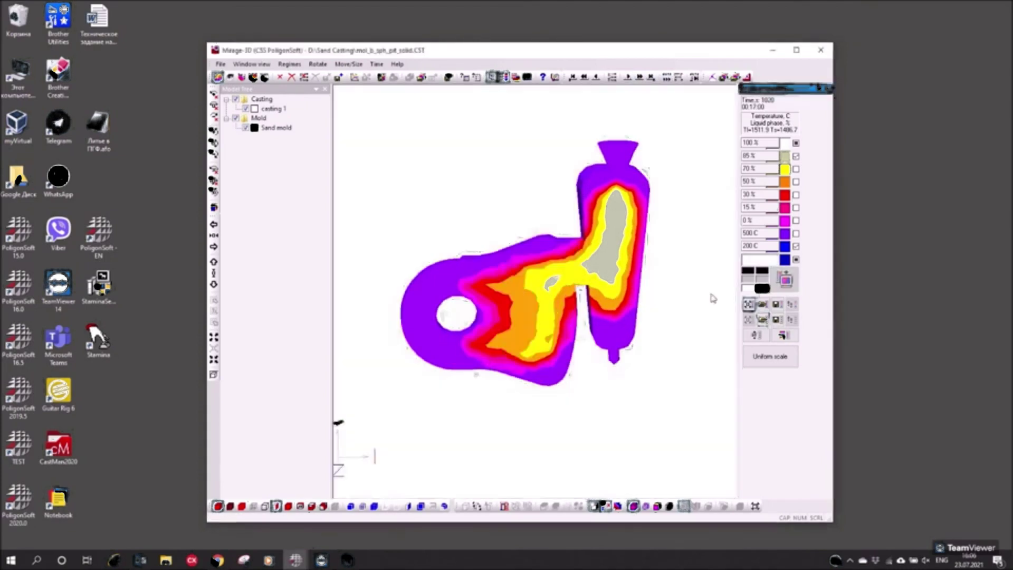
# Show the half casting body behind the cross-section and stop the automatic playback at 00:30:30.
pyautogui.click(289, 506)
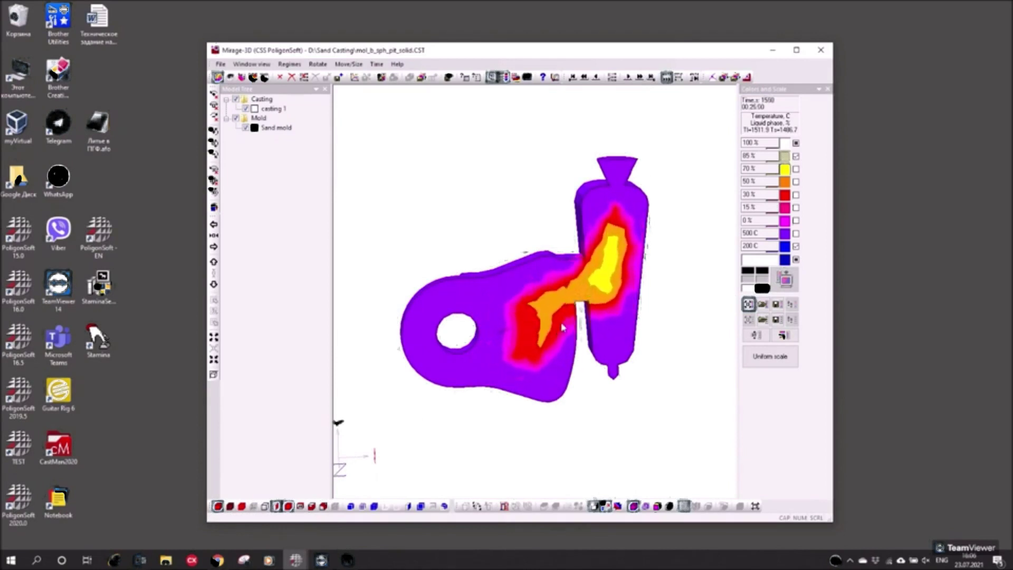
pyautogui.click(666, 78)
pyautogui.moveTo(453, 316)
pyautogui.mouseDown()
pyautogui.moveTo(454, 303)
pyautogui.moveTo(466, 311)
pyautogui.mouseUp()
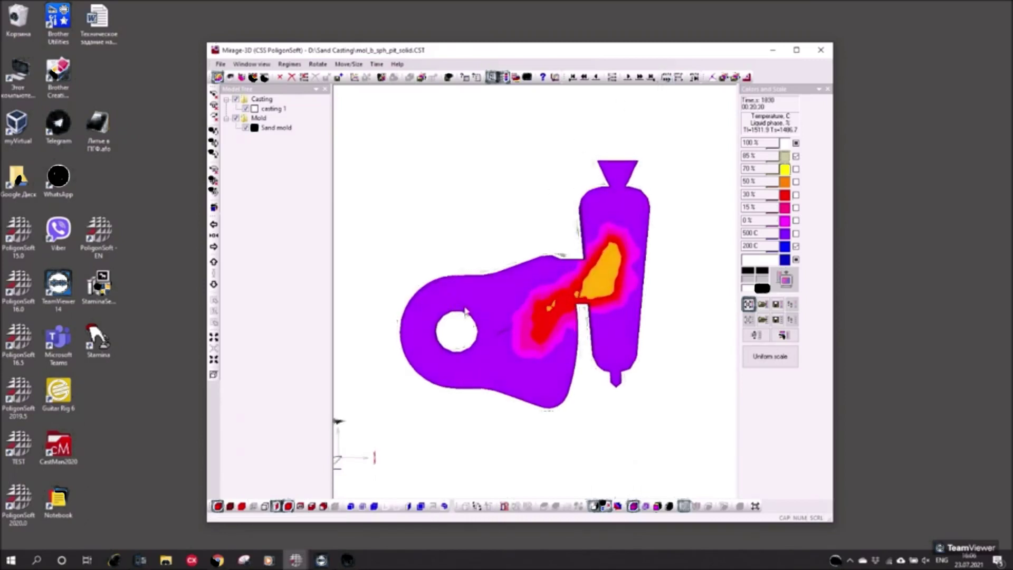
pyautogui.moveTo(505, 370); pyautogui.dragTo(522, 386)
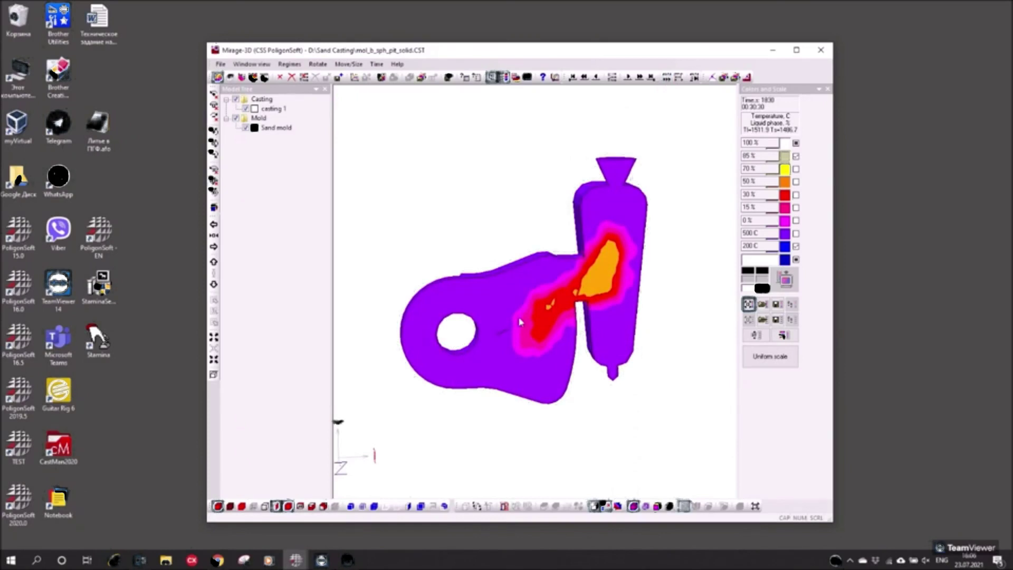
pyautogui.moveTo(527, 336); pyautogui.dragTo(507, 317)
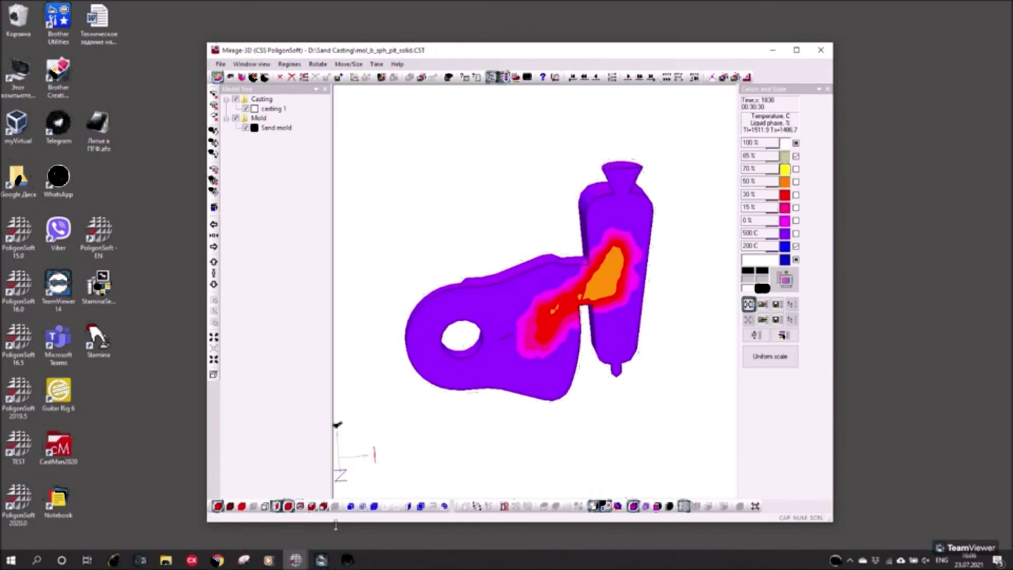
# Replace the casting's cross-section with the 0 % iso-surface, showing the iso-surface and greater values.
pyautogui.click(323, 506)
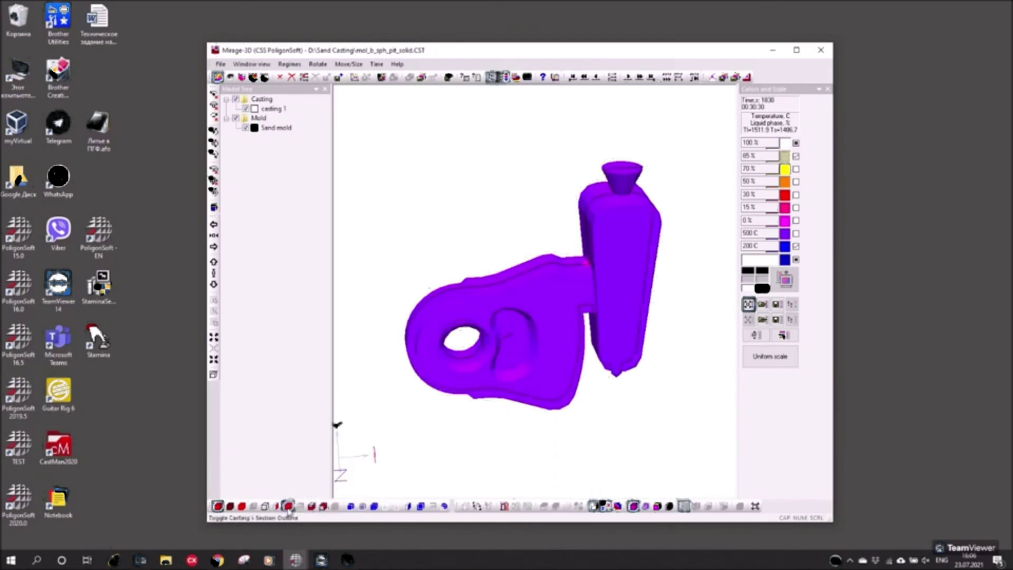
pyautogui.click(322, 506)
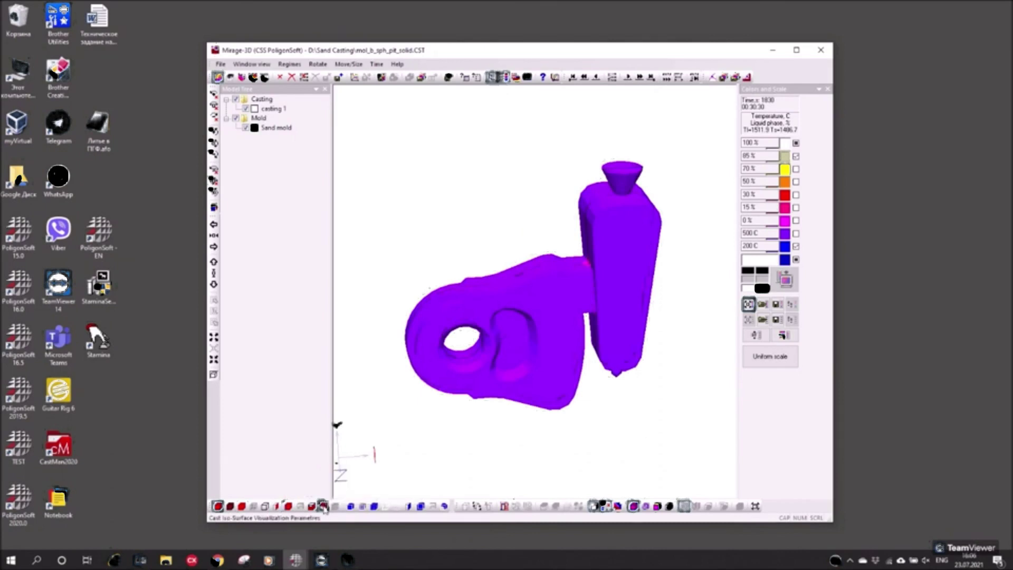
pyautogui.moveTo(450, 236); pyautogui.dragTo(280, 175)
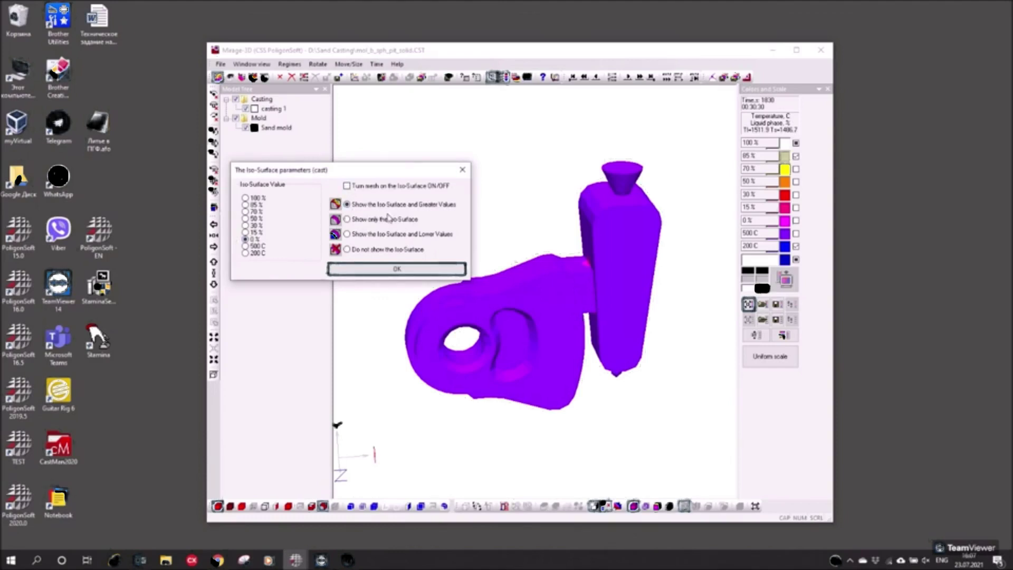
pyautogui.click(360, 280)
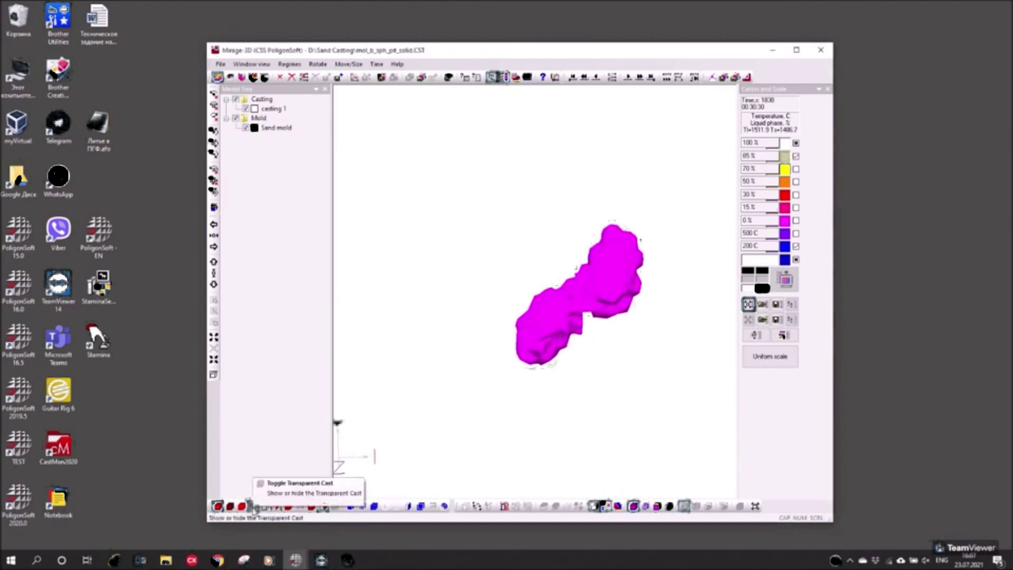
# Overlay the transparent casting around the iso-surface and play the solidification automatically from the first time step.
pyautogui.click(254, 508)
pyautogui.moveTo(473, 412); pyautogui.dragTo(506, 373)
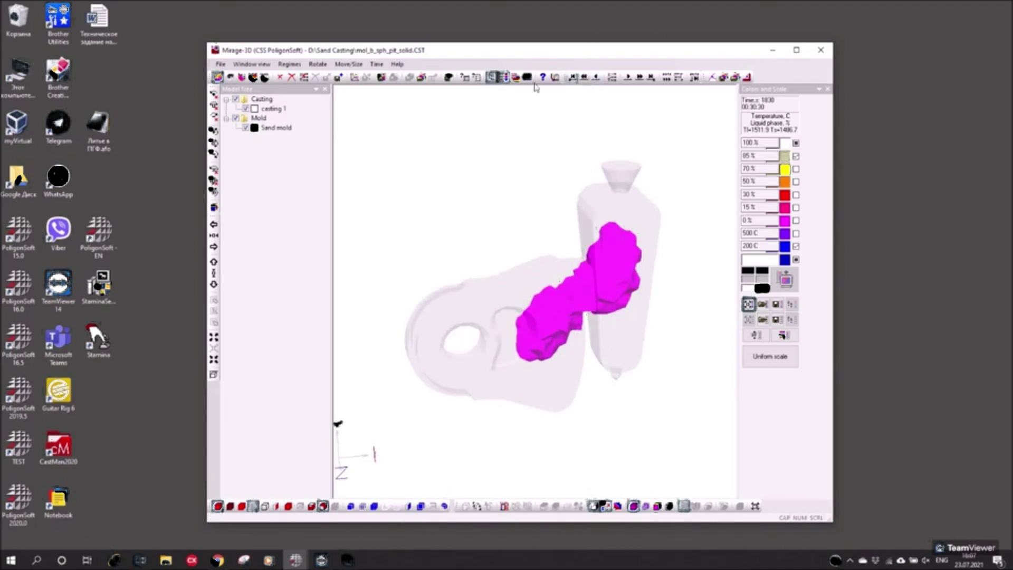
pyautogui.click(573, 79)
pyautogui.click(668, 78)
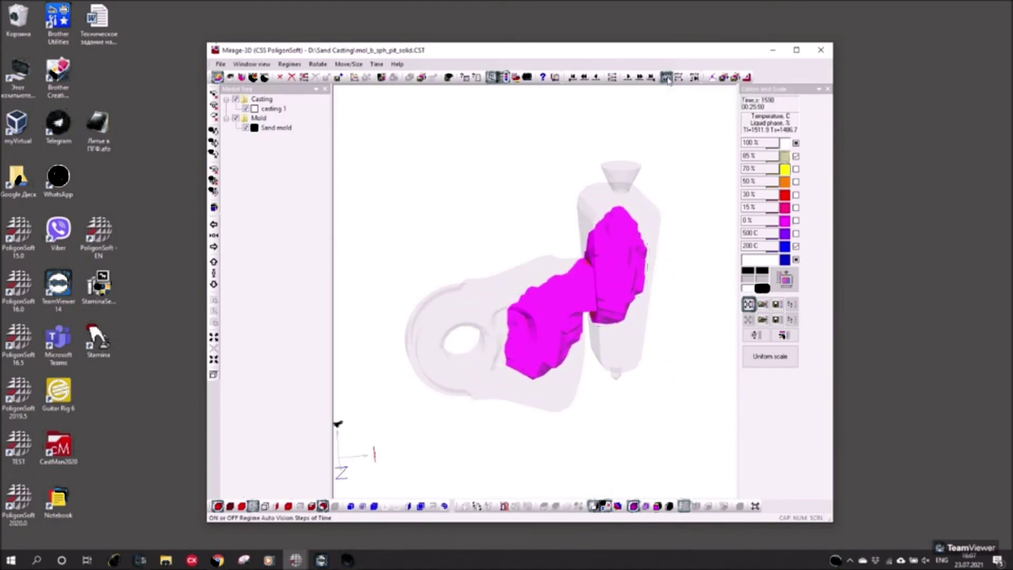
# Step back through the solidification results to 00:13:50 and move forward in single time steps to 00:14:20.
pyautogui.click(585, 77)
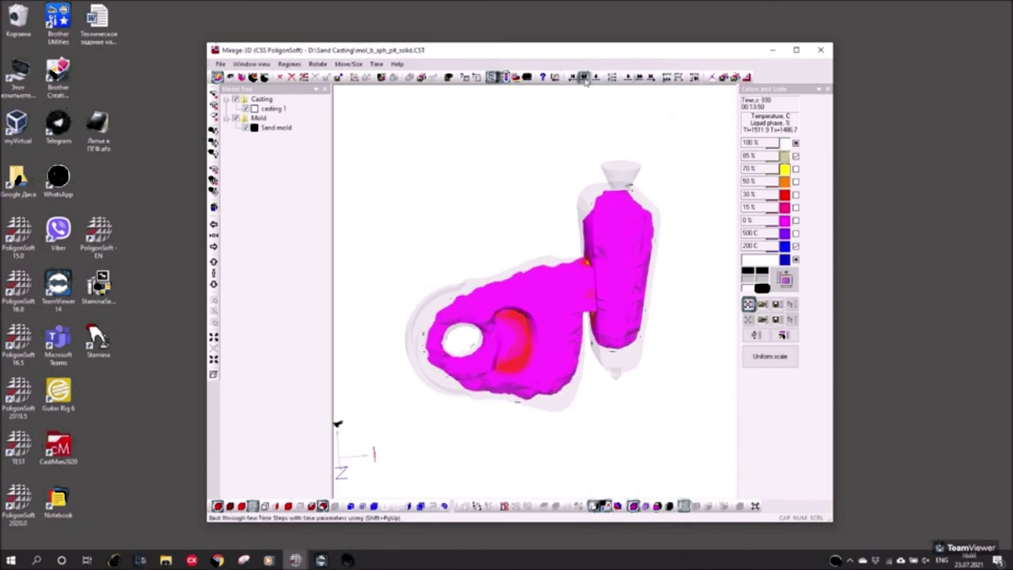
pyautogui.click(627, 78)
pyautogui.click(627, 77)
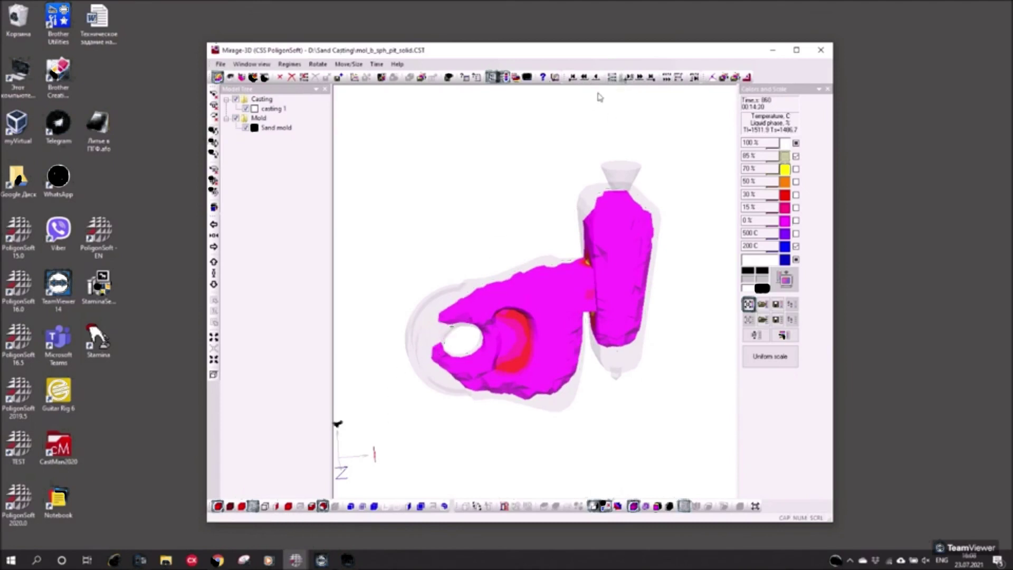
# Advance the iso-surface results past 00:35:10 to about 00:39:20 and inspect the remaining liquid zone between casting and riser.
pyautogui.click(639, 78)
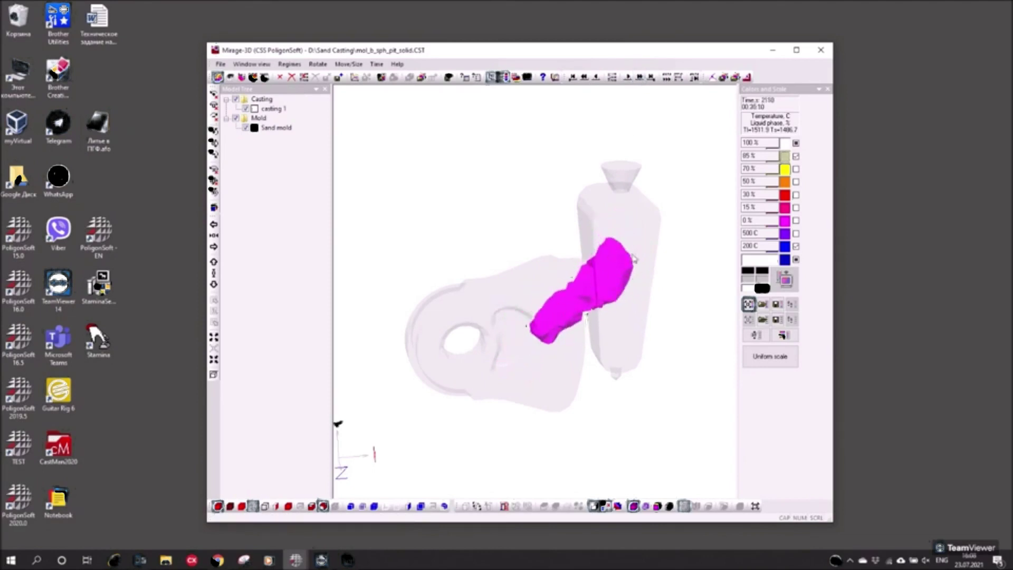
pyautogui.moveTo(507, 348); pyautogui.dragTo(495, 323)
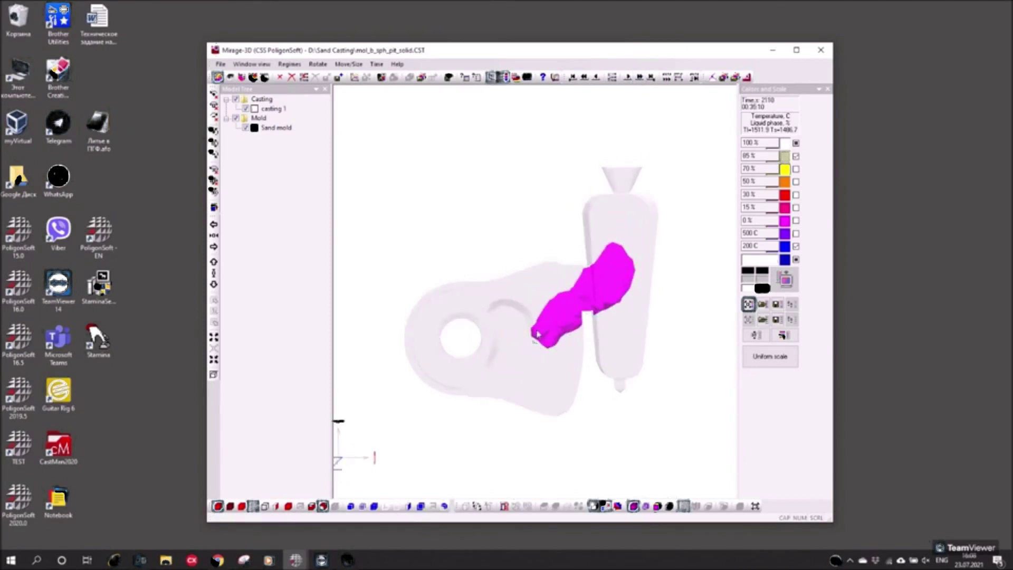
pyautogui.click(639, 79)
pyautogui.click(640, 80)
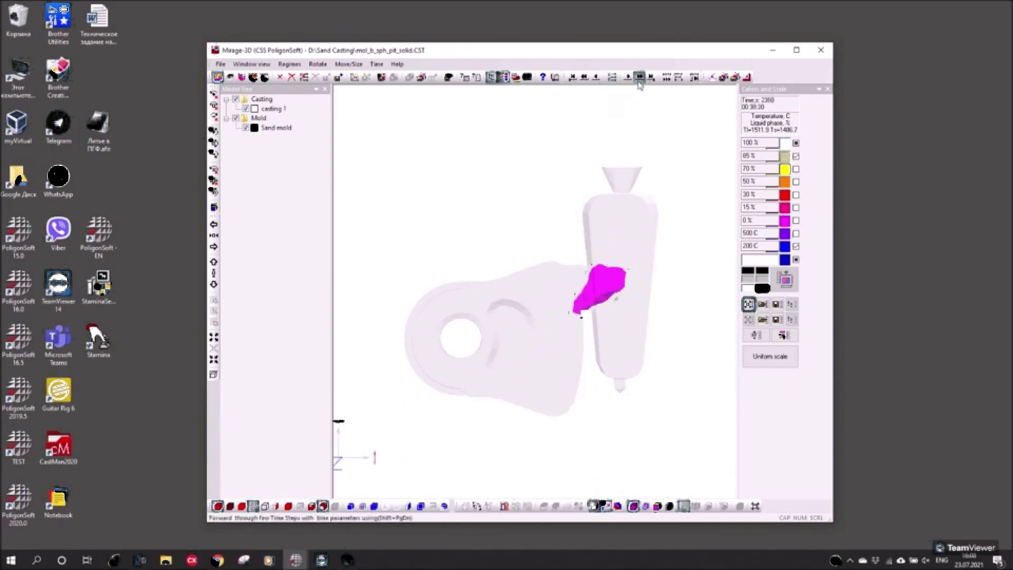
pyautogui.click(584, 77)
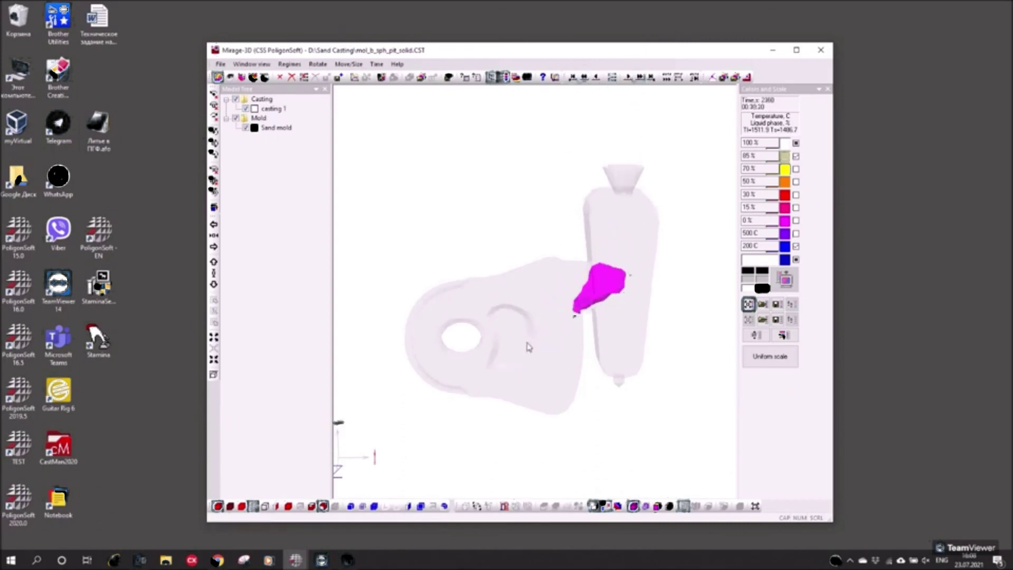
pyautogui.moveTo(526, 348); pyautogui.dragTo(555, 350)
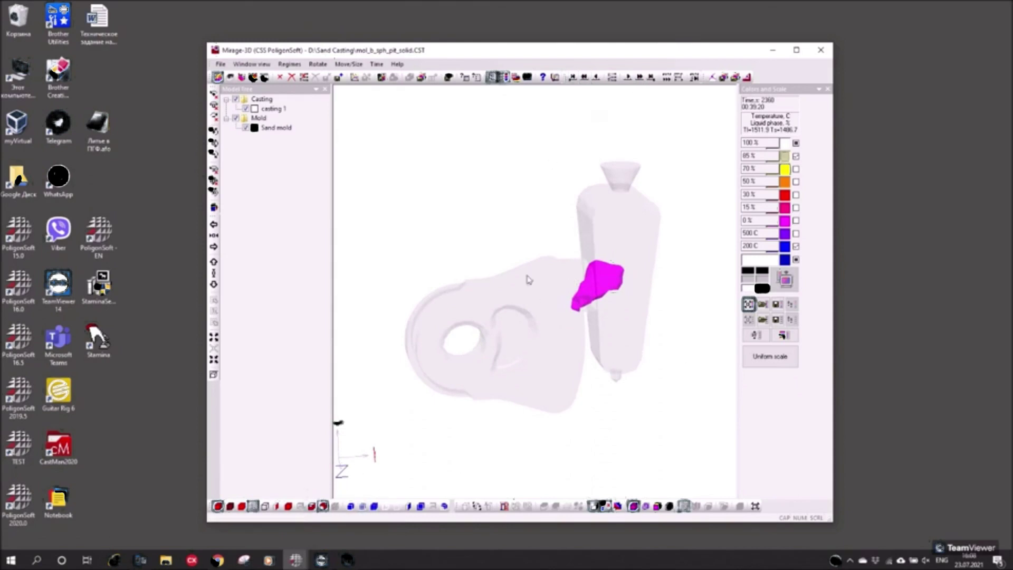
# Turn on the shrinkage cavity display for the casting and step through solidification from the start to 00:17:00, inspecting the riser top.
pyautogui.click(313, 506)
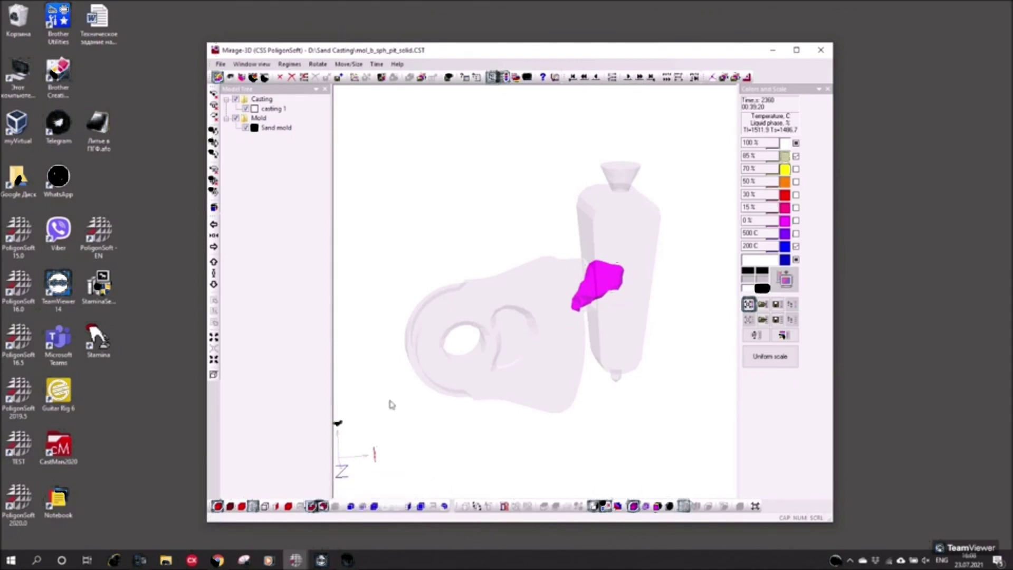
pyautogui.click(572, 77)
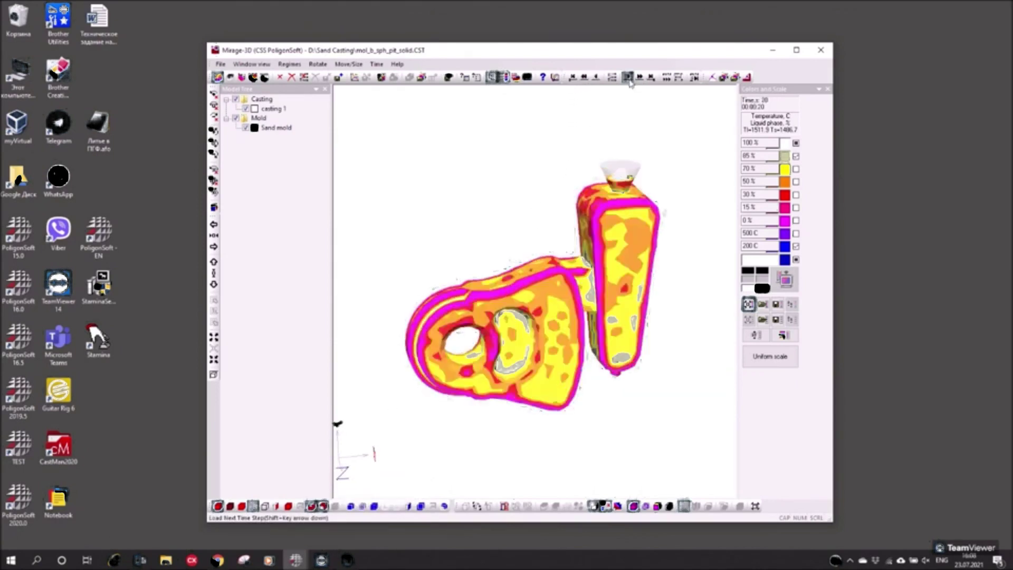
pyautogui.moveTo(621, 174); pyautogui.dragTo(622, 168)
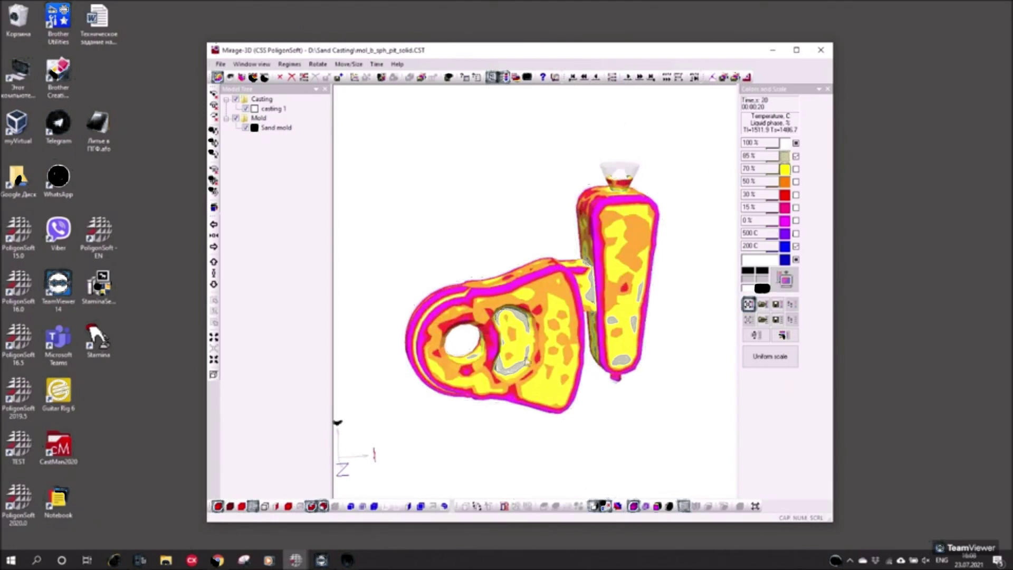
pyautogui.click(640, 77)
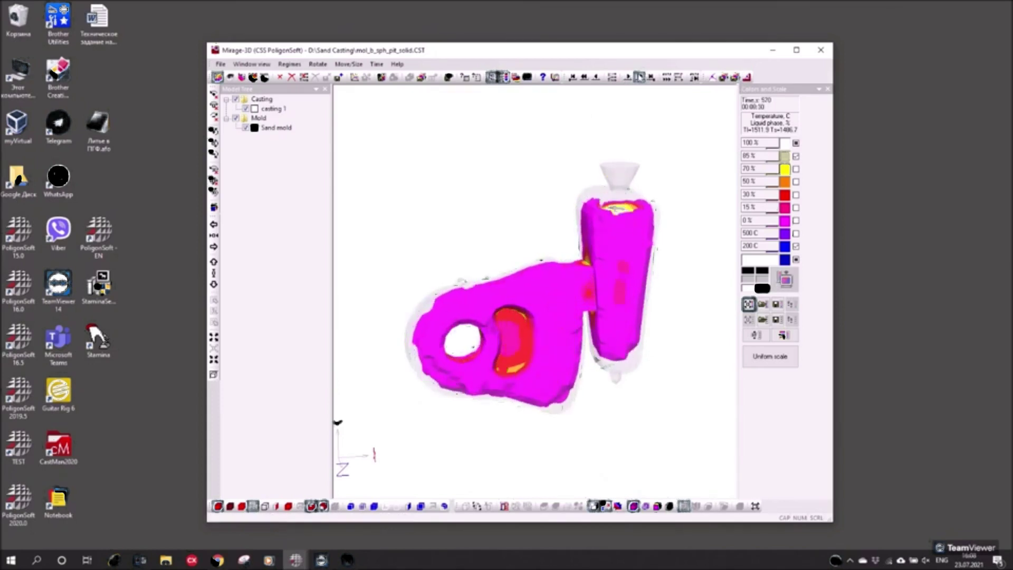
pyautogui.moveTo(663, 243); pyautogui.dragTo(673, 315)
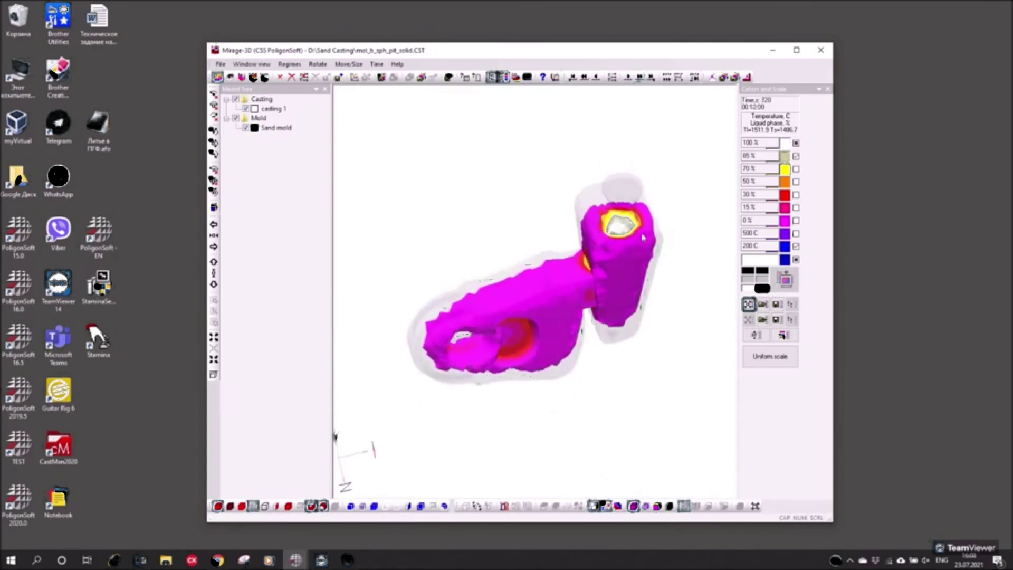
pyautogui.moveTo(642, 237); pyautogui.dragTo(665, 239)
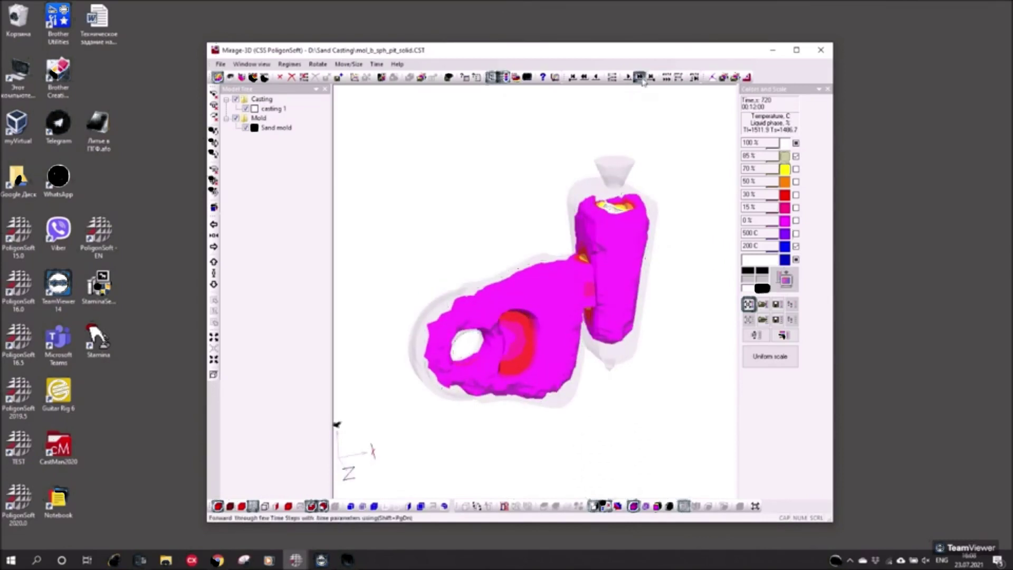
pyautogui.moveTo(522, 207); pyautogui.dragTo(508, 190)
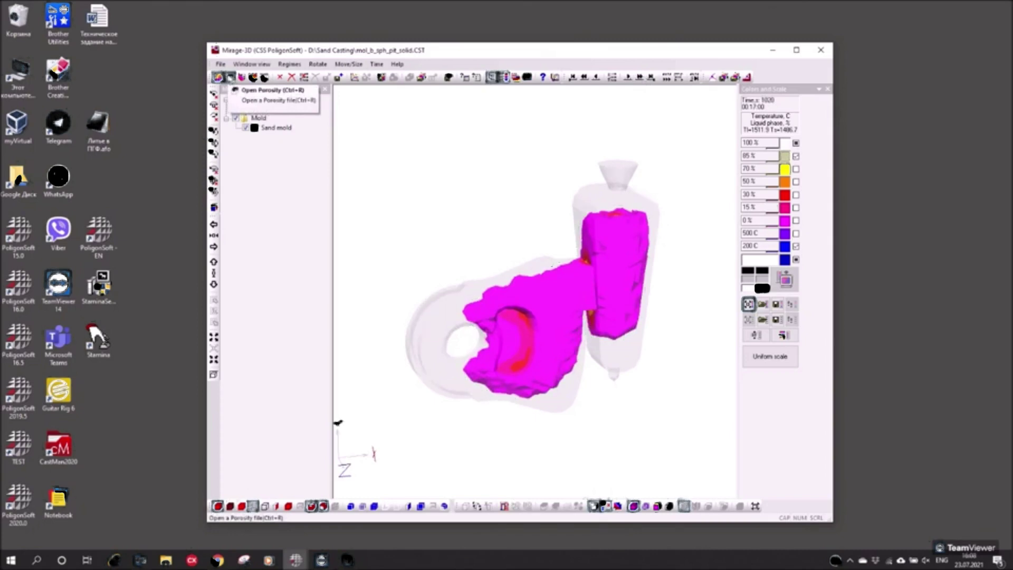
# Open the porosity file mol_b_sph_pit_solid.P3D and change its background color to white.
pyautogui.click(230, 77)
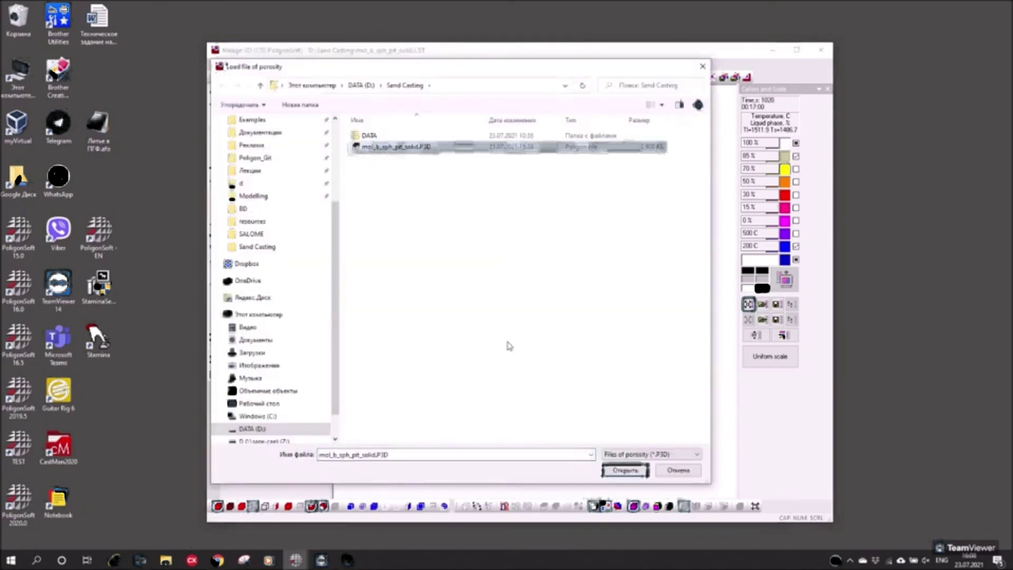
pyautogui.press('Return')
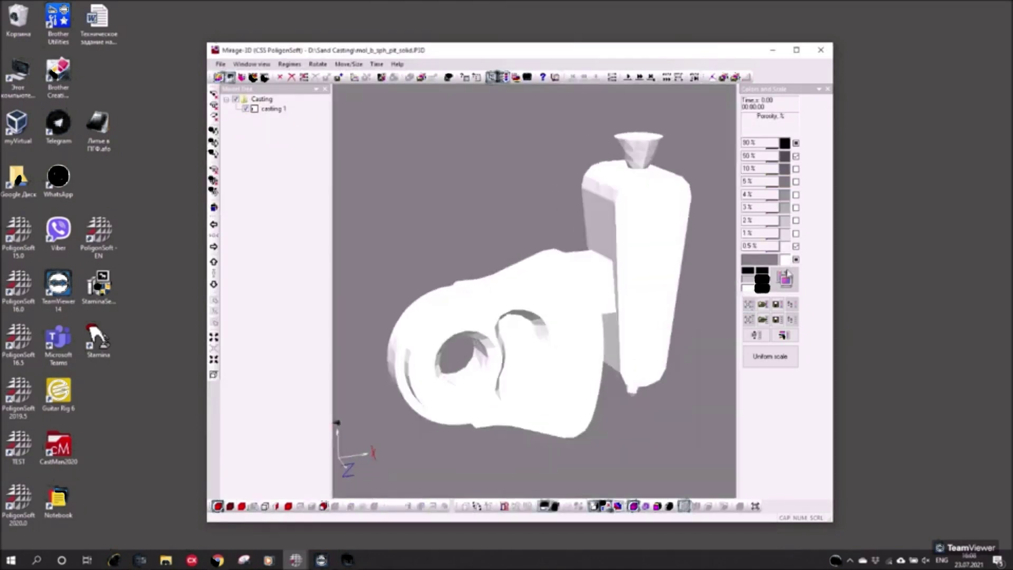
pyautogui.click(765, 260)
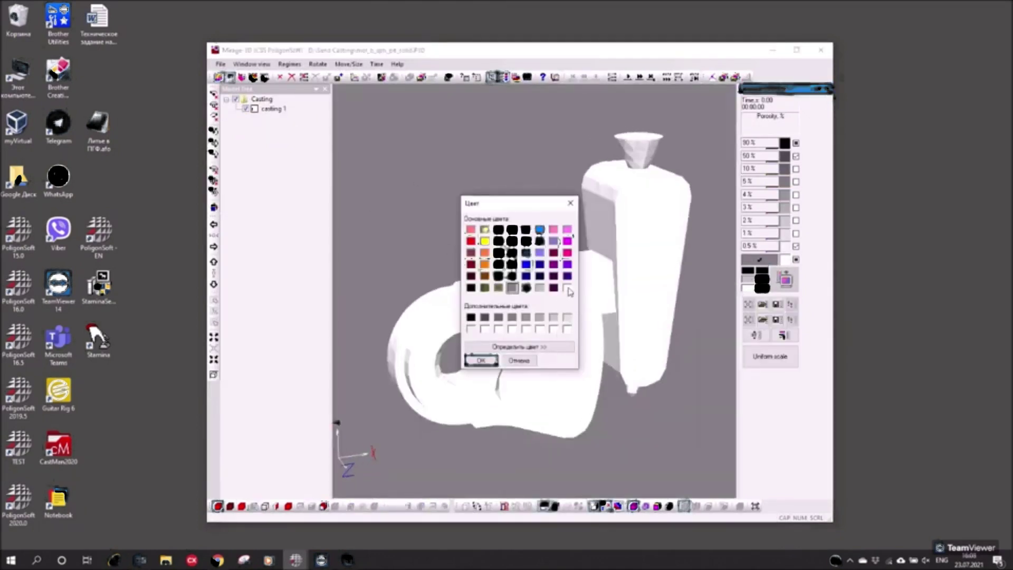
pyautogui.click(568, 287)
pyautogui.click(481, 360)
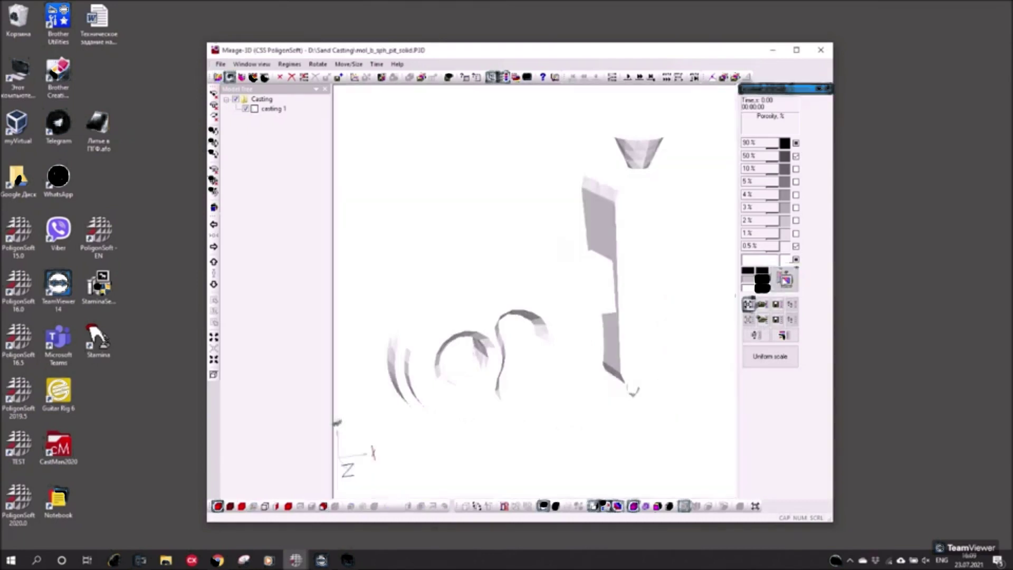
# Apply a rainbow color scheme, from purple for the lowest values to red at 90 %, to the porosity display.
pyautogui.moveTo(609, 309); pyautogui.dragTo(648, 318)
pyautogui.click(783, 336)
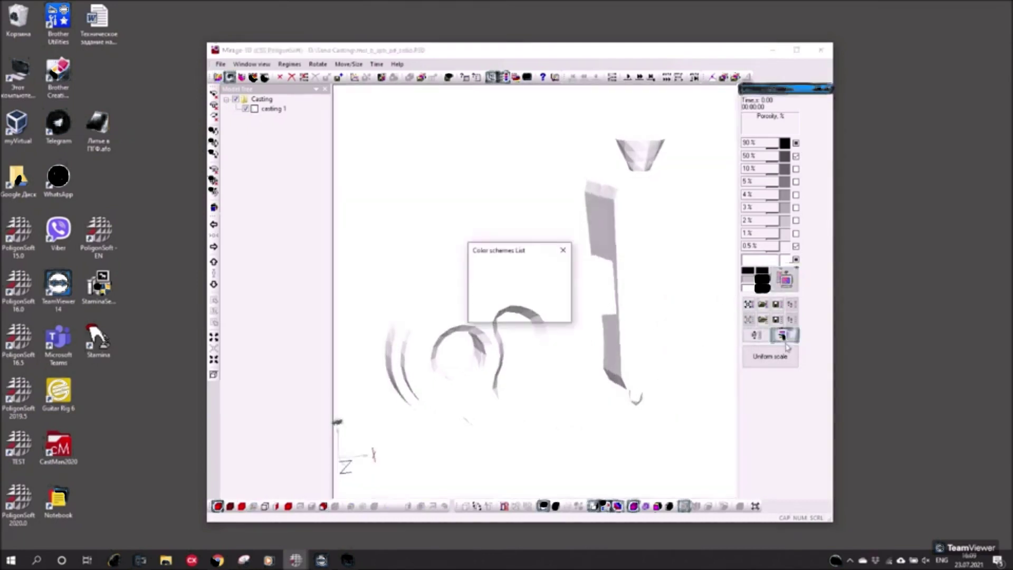
pyautogui.click(476, 300)
pyautogui.click(505, 315)
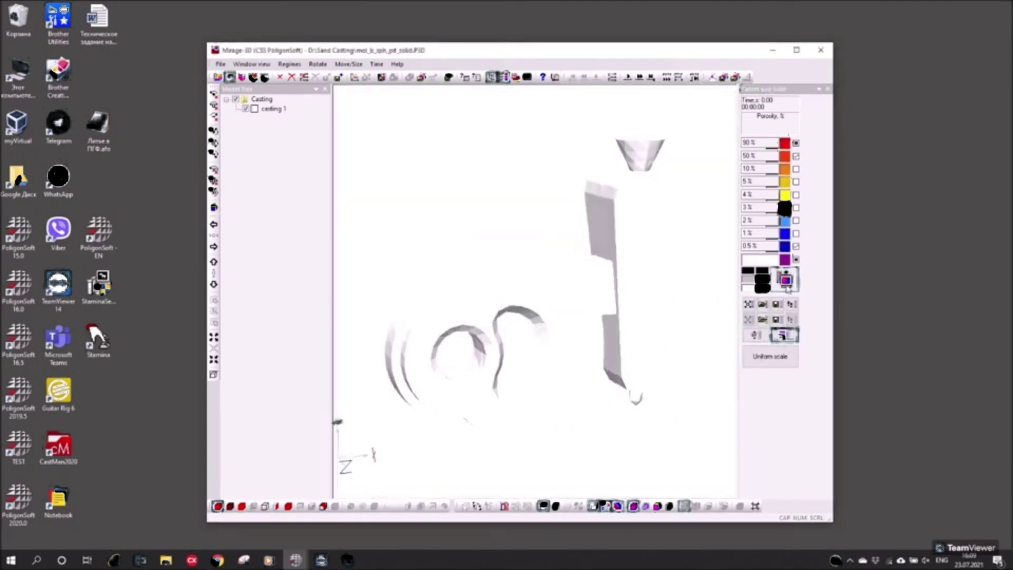
pyautogui.moveTo(601, 224); pyautogui.dragTo(623, 237)
pyautogui.moveTo(606, 285); pyautogui.dragTo(597, 280)
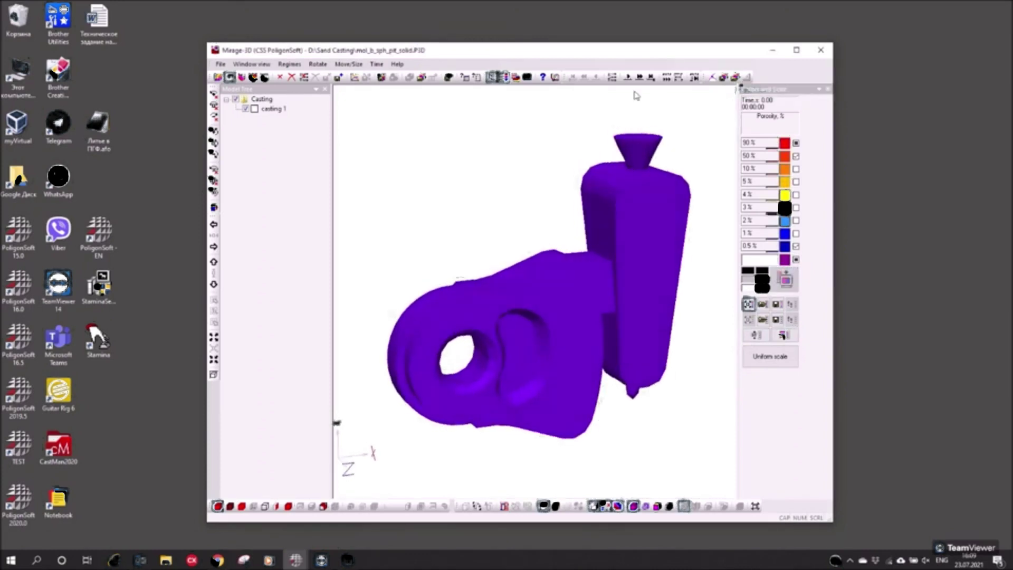
# Show the porosity at the last time step, 00:42:01, and set the 90 % level's color to black.
pyautogui.click(652, 77)
pyautogui.moveTo(606, 279)
pyautogui.mouseDown()
pyautogui.moveTo(605, 320)
pyautogui.moveTo(610, 298)
pyautogui.mouseUp()
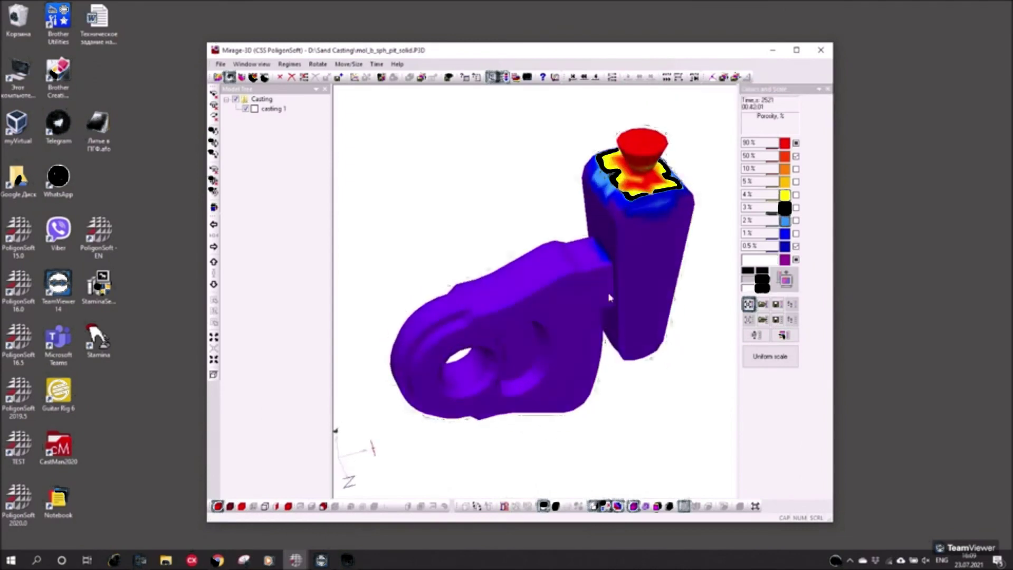
pyautogui.click(784, 144)
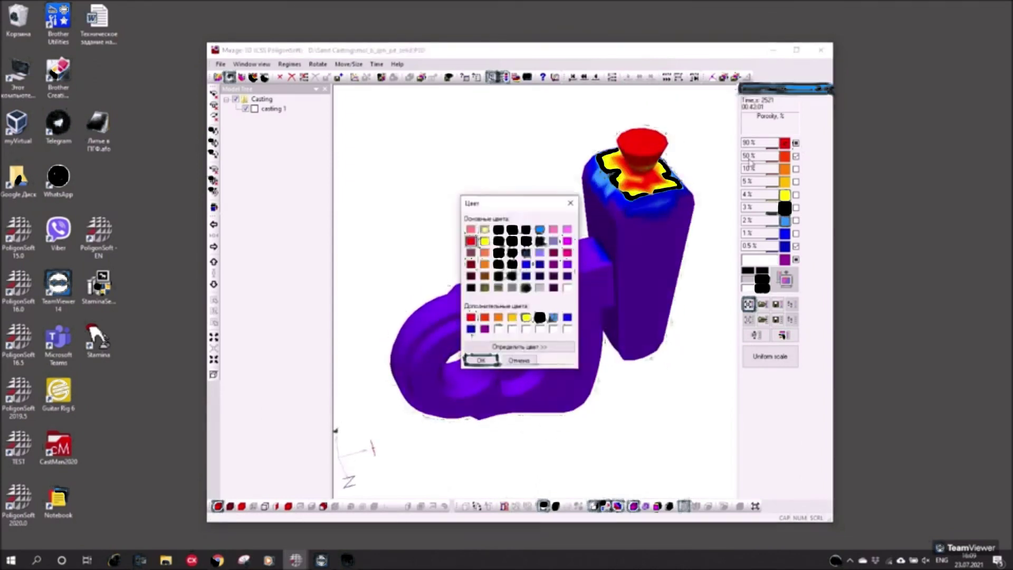
pyautogui.click(471, 288)
pyautogui.click(481, 360)
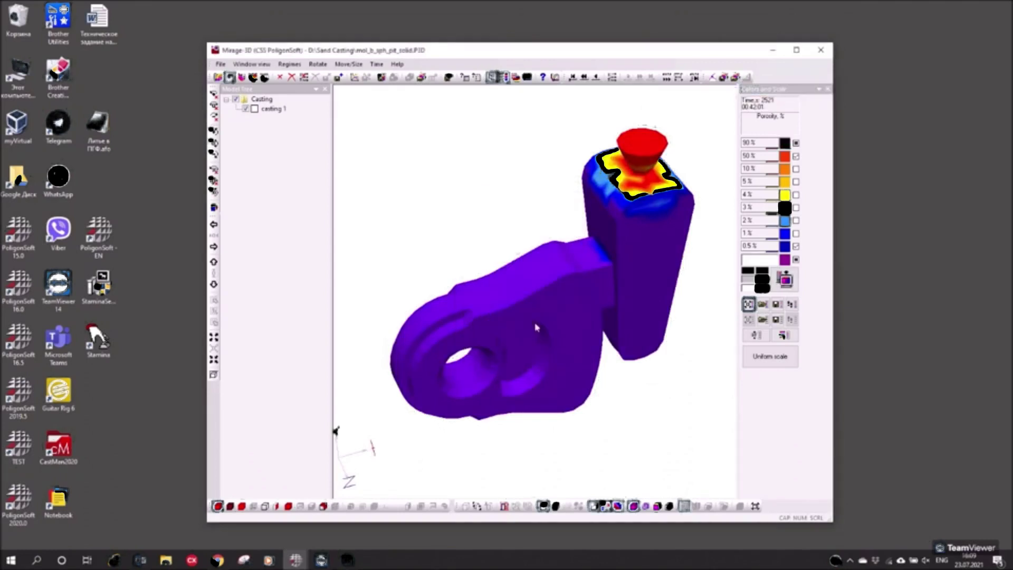
pyautogui.moveTo(650, 286); pyautogui.dragTo(668, 301)
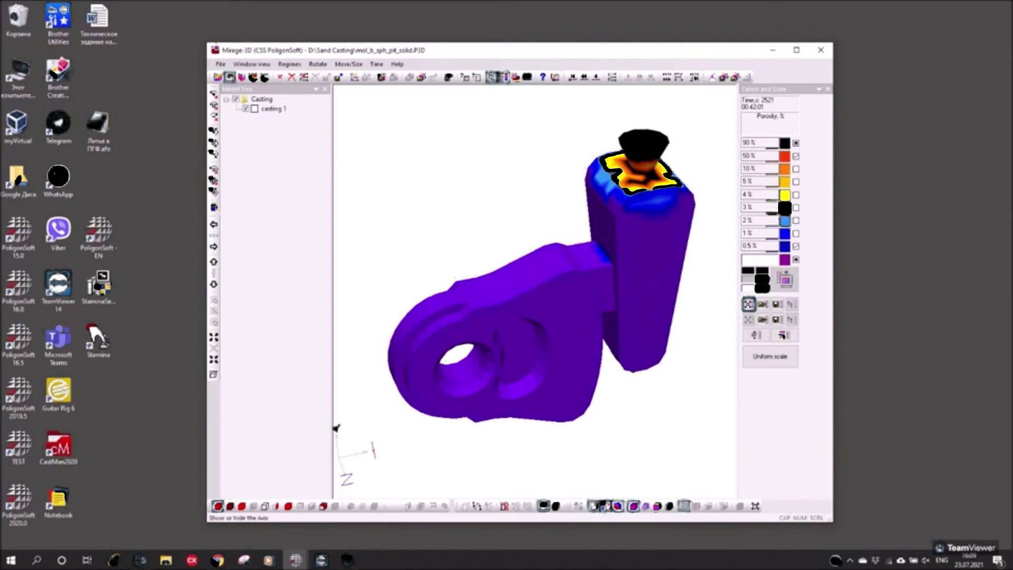
# Turn off color gradients and section the casting lengthwise, inspecting the internal porosity in the riser and casting body from several angles.
pyautogui.click(617, 507)
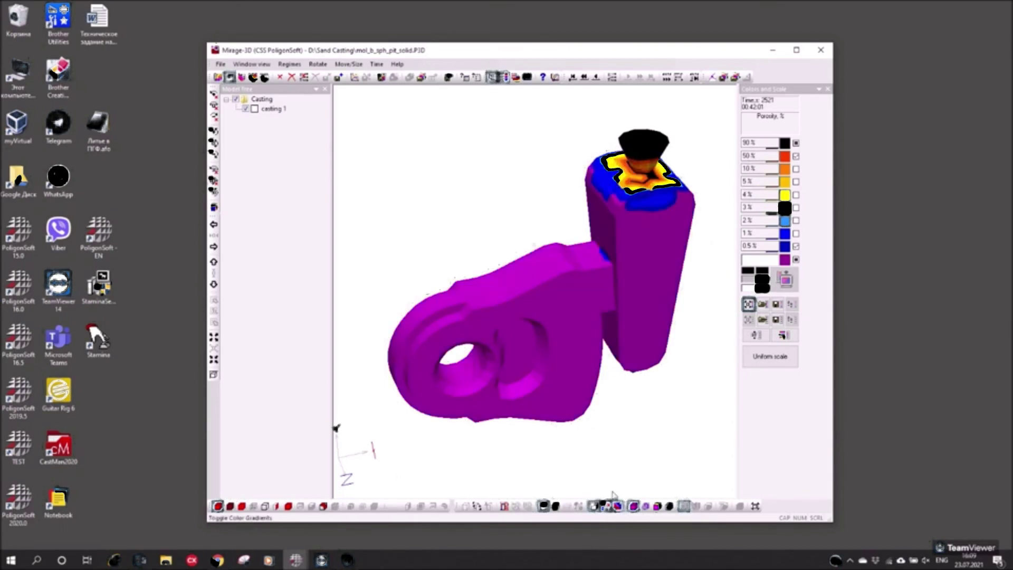
pyautogui.click(276, 506)
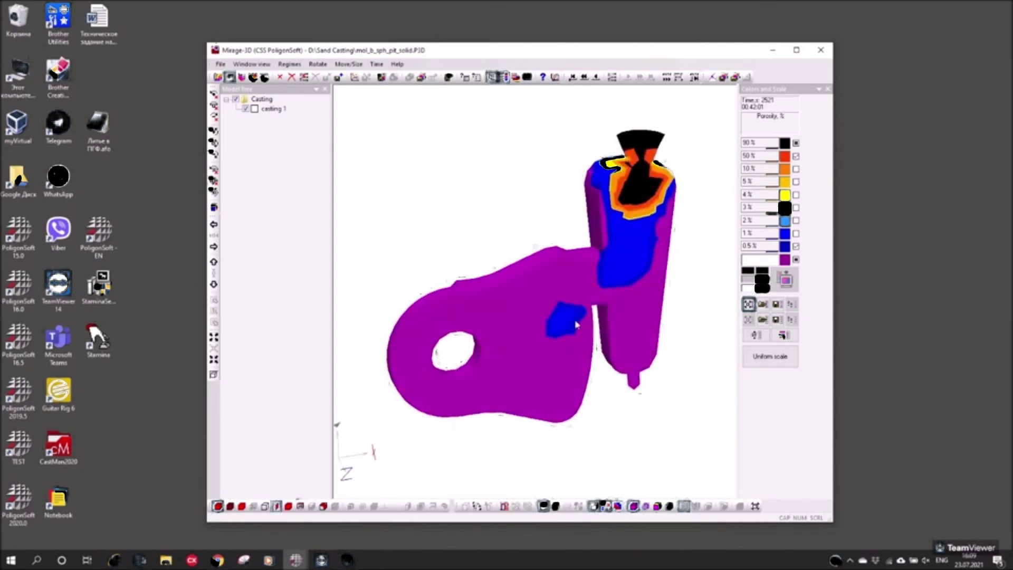
pyautogui.moveTo(577, 324); pyautogui.dragTo(575, 305)
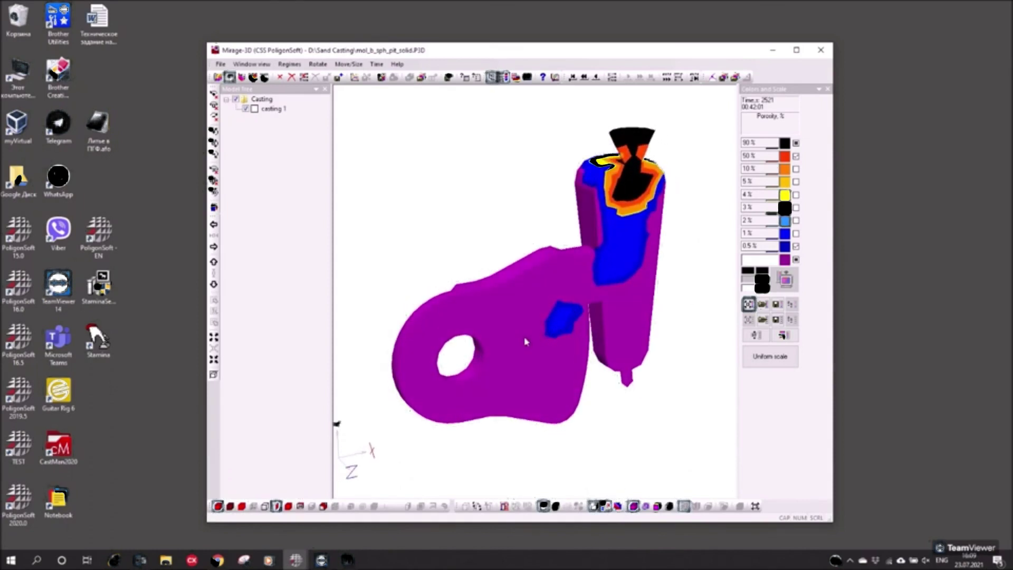
pyautogui.moveTo(526, 341); pyautogui.dragTo(559, 331)
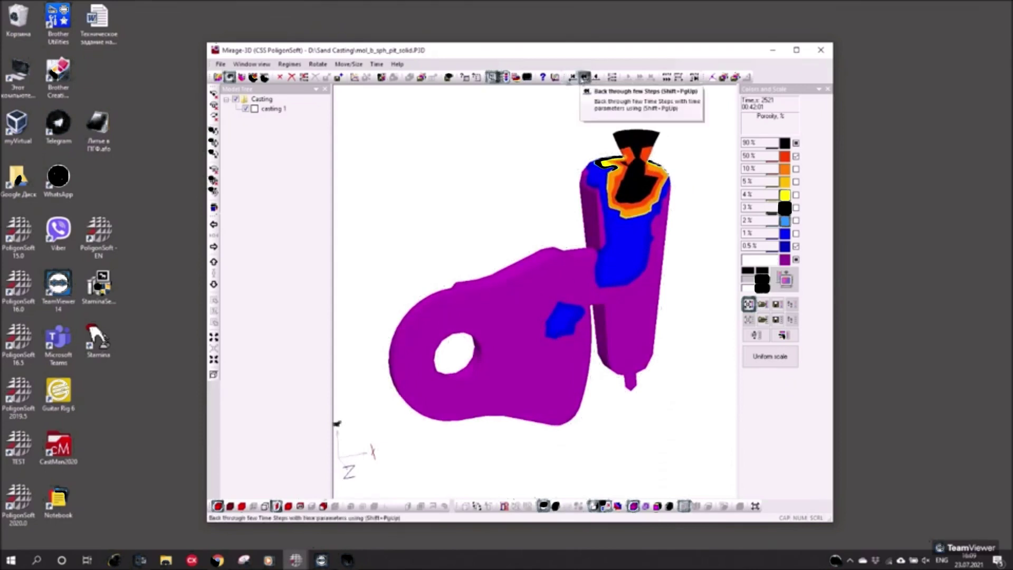
pyautogui.moveTo(552, 313); pyautogui.dragTo(529, 306)
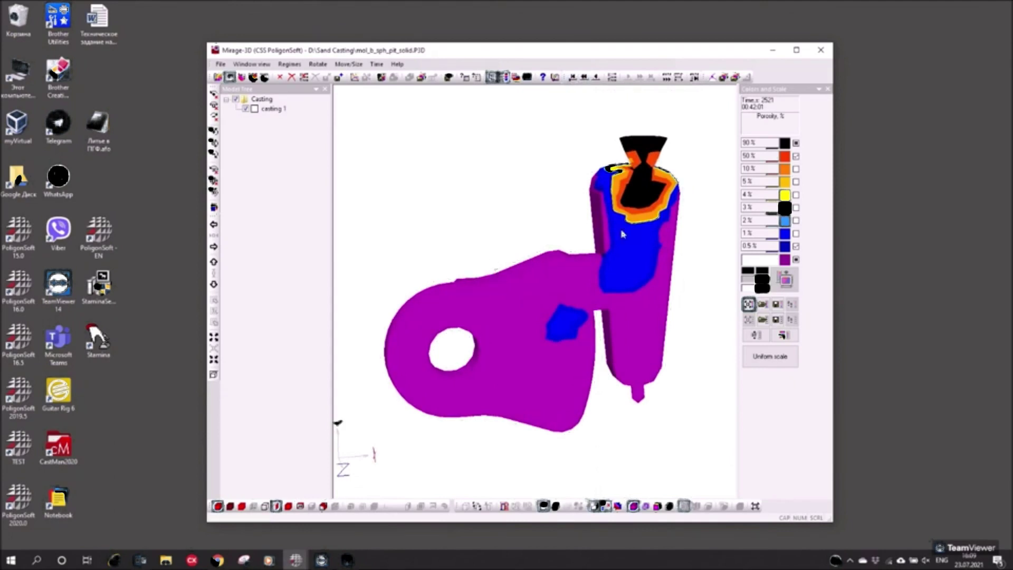
pyautogui.moveTo(541, 255); pyautogui.dragTo(491, 353)
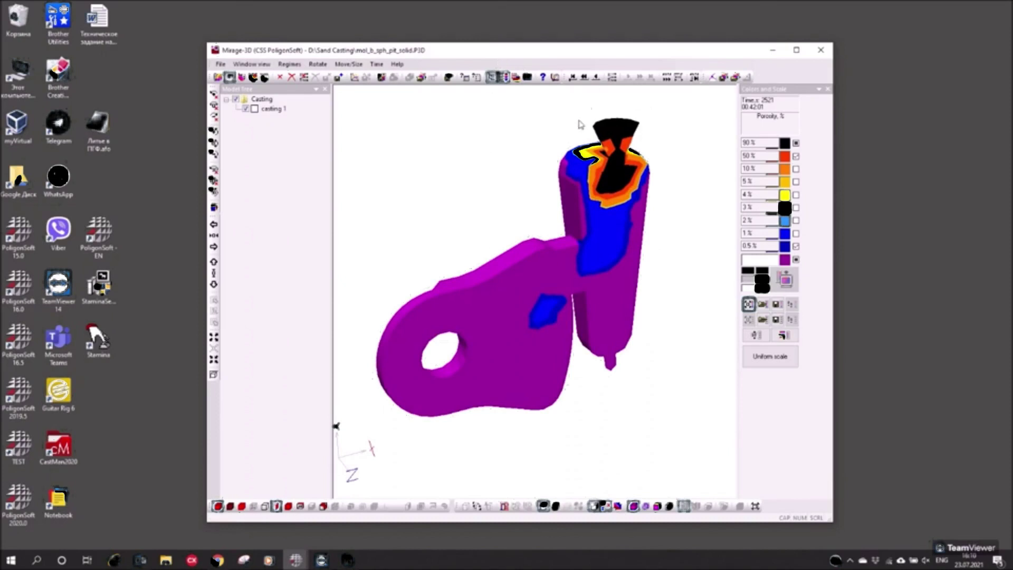
pyautogui.moveTo(574, 220); pyautogui.dragTo(539, 229)
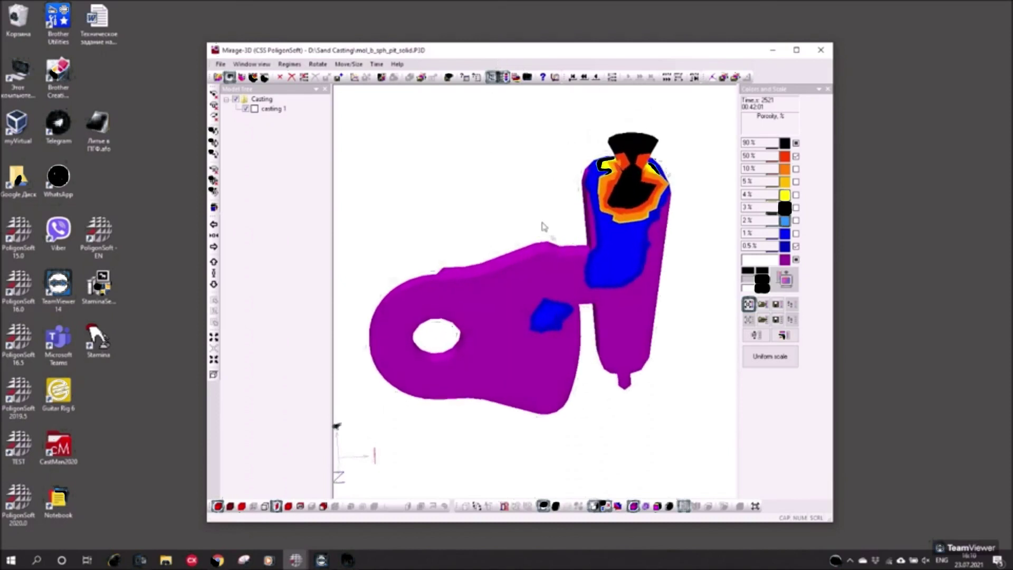